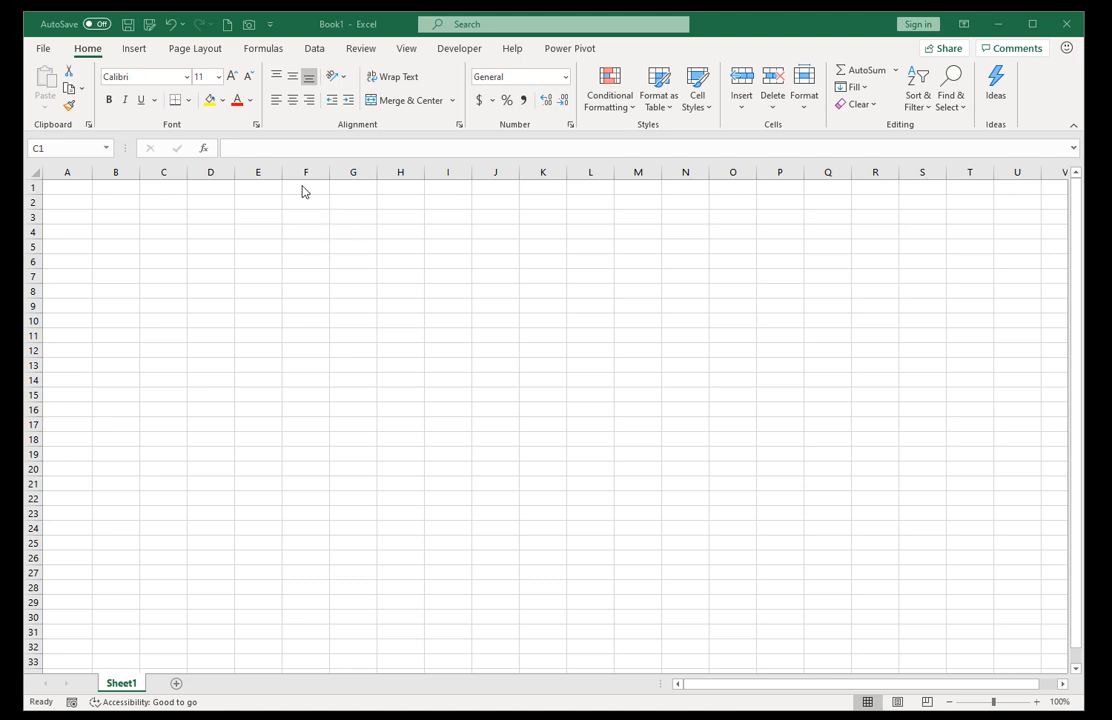
Fill cells A1:A10 with the formula =RANDBETWEEN(1,100).
click(79, 204)
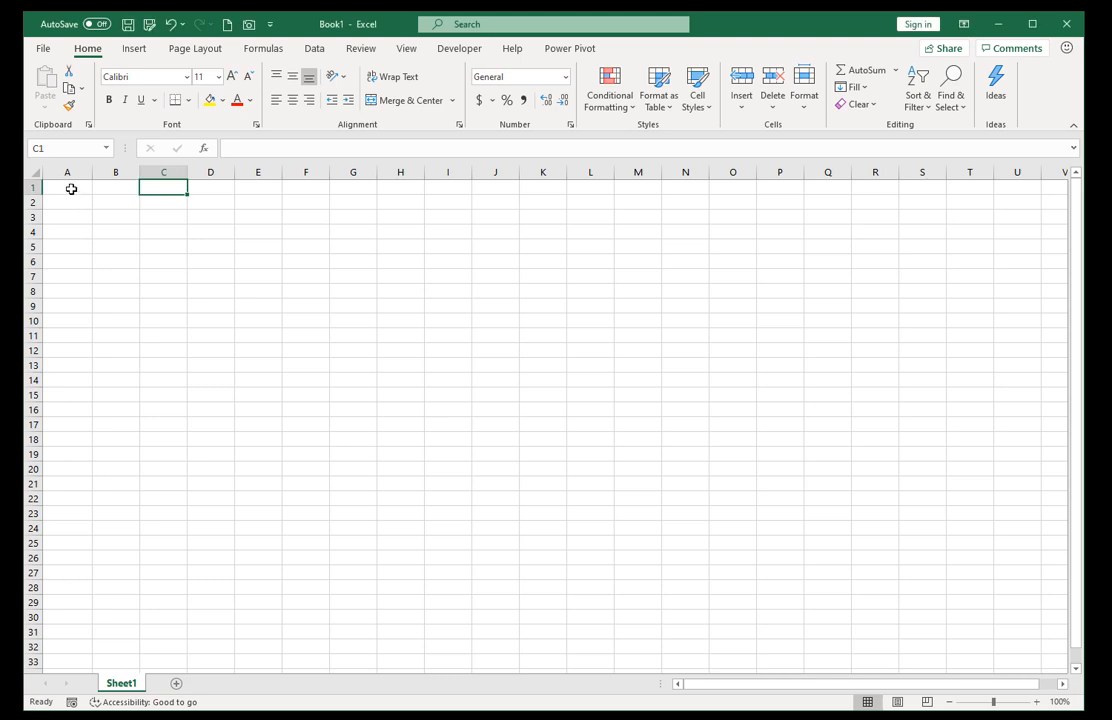
drag(71, 189, 65, 321)
text(=rand)
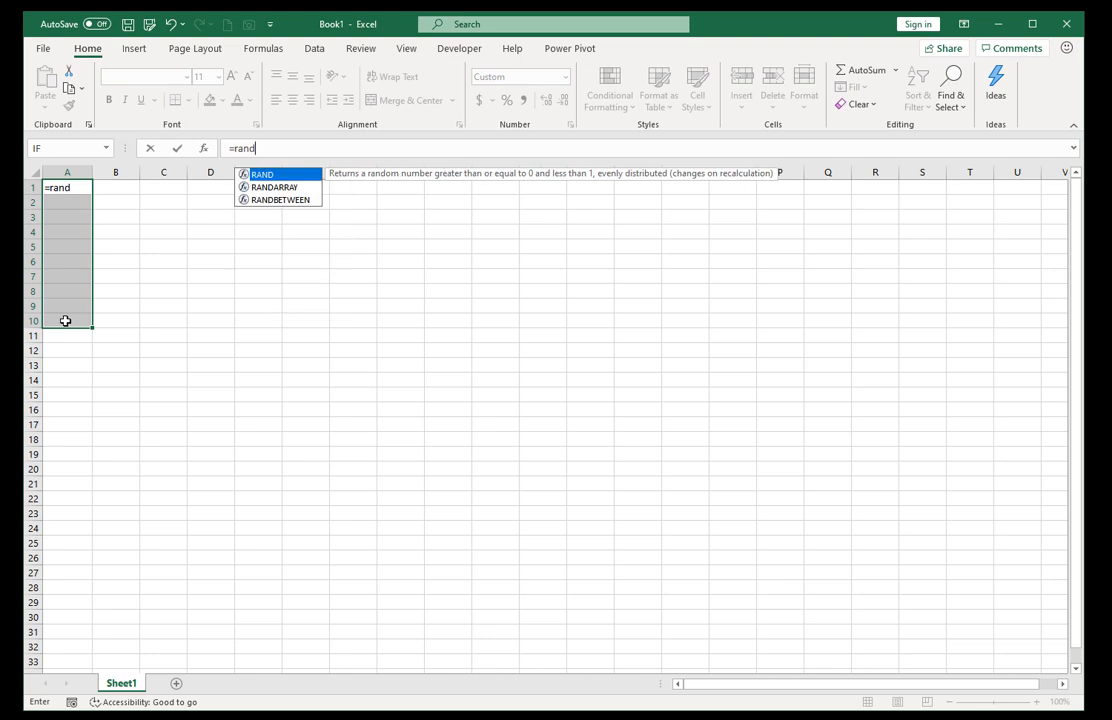
key(Down)
key(Down)
key(Tab)
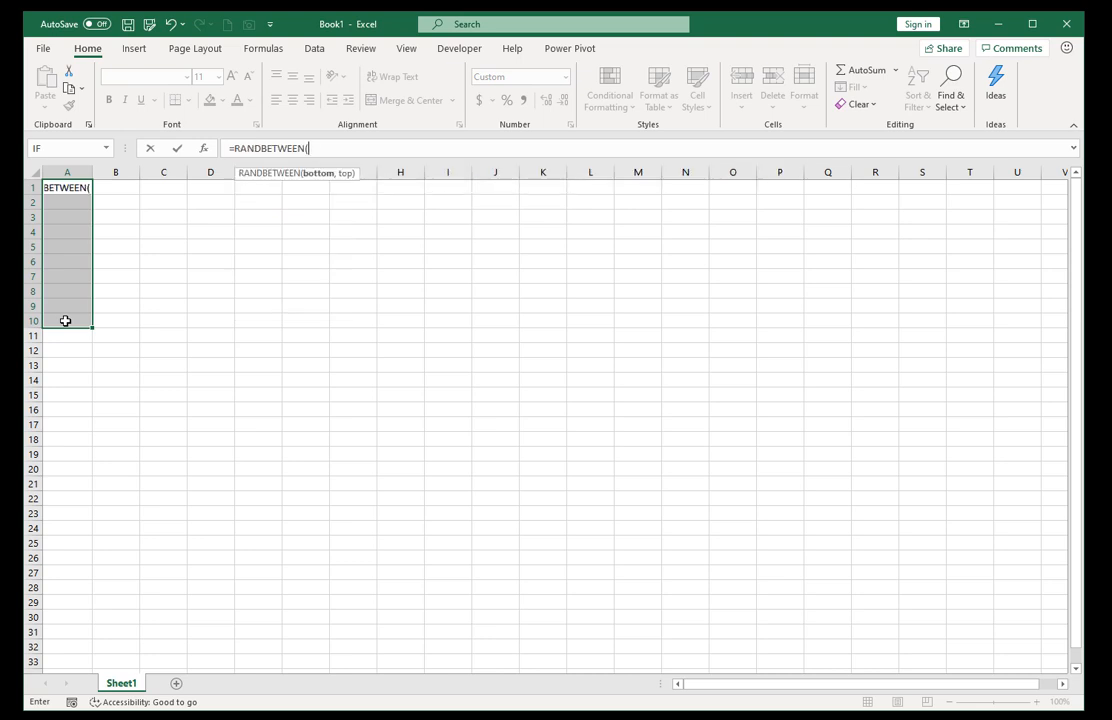
text(1,100))
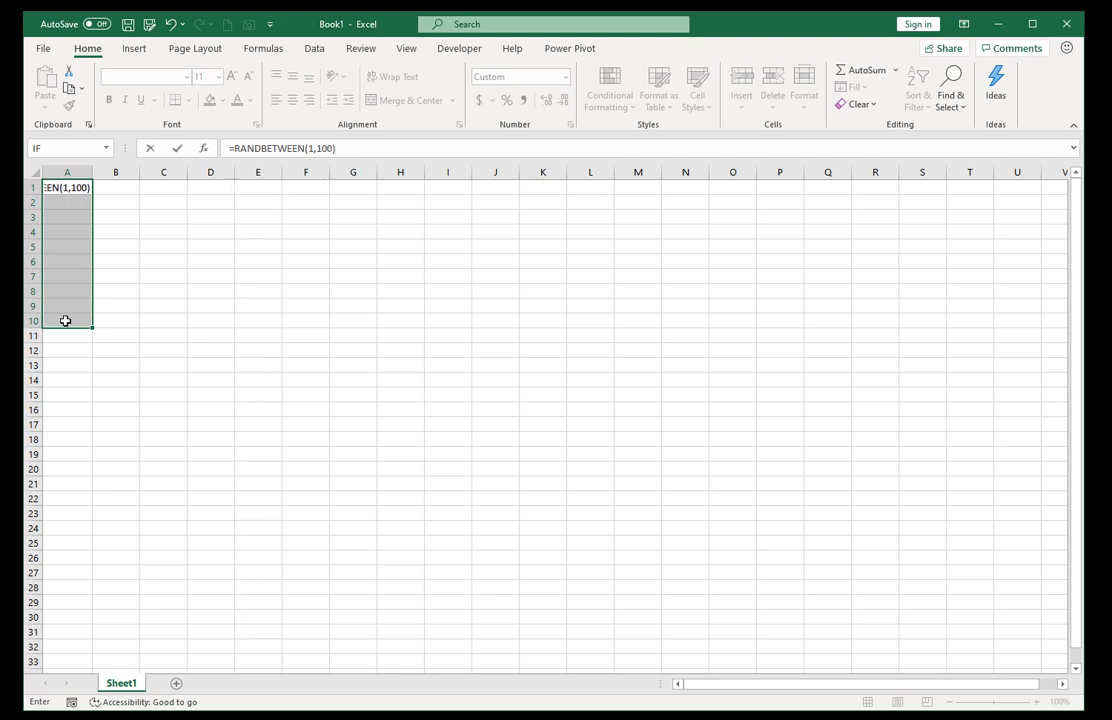
key(ctrl+Return)
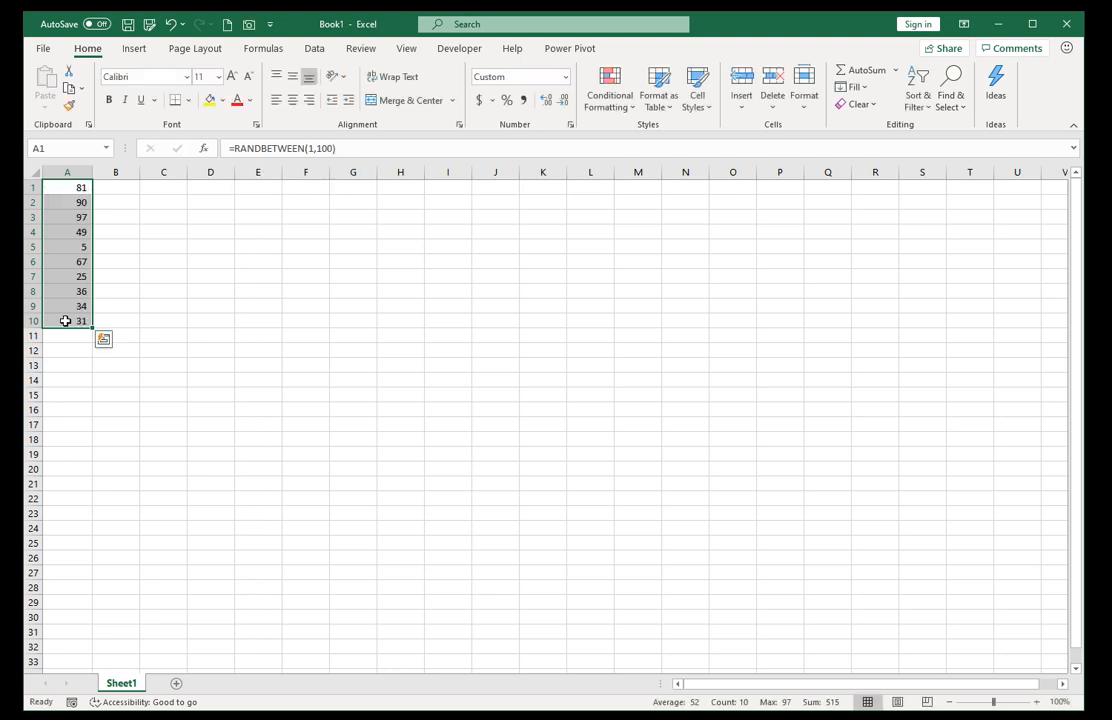
Convert the random-number formulas in A1:A10 to static values by copying them and pasting values over the same range.
right_click(65, 228)
click(90, 257)
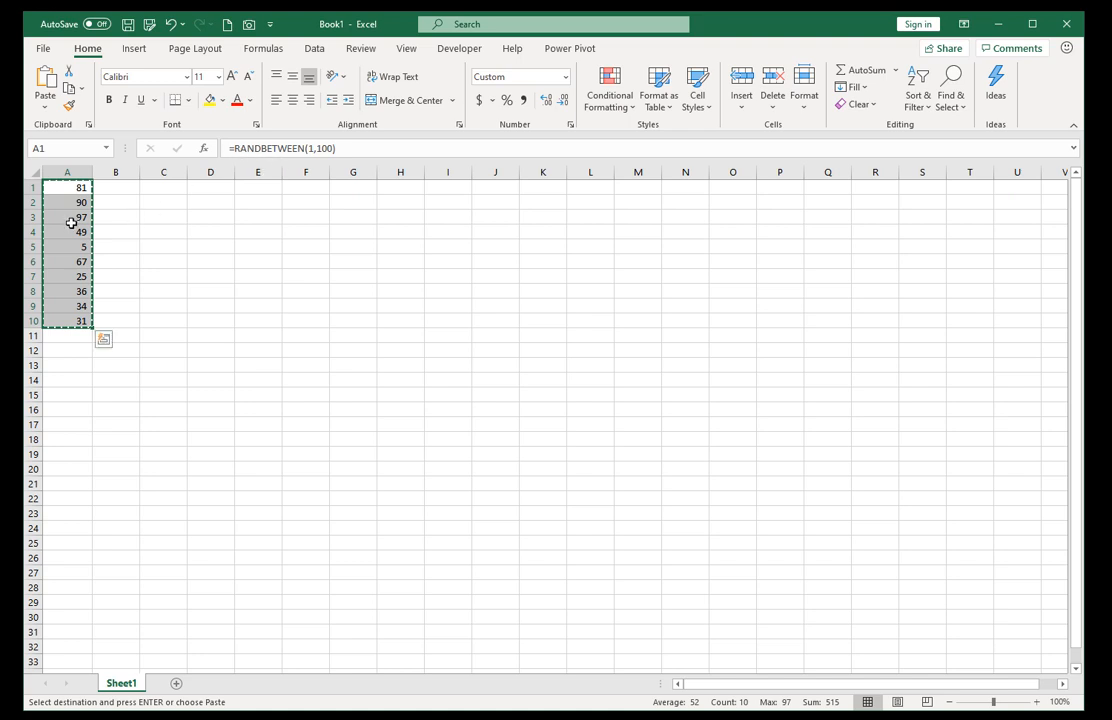
right_click(71, 223)
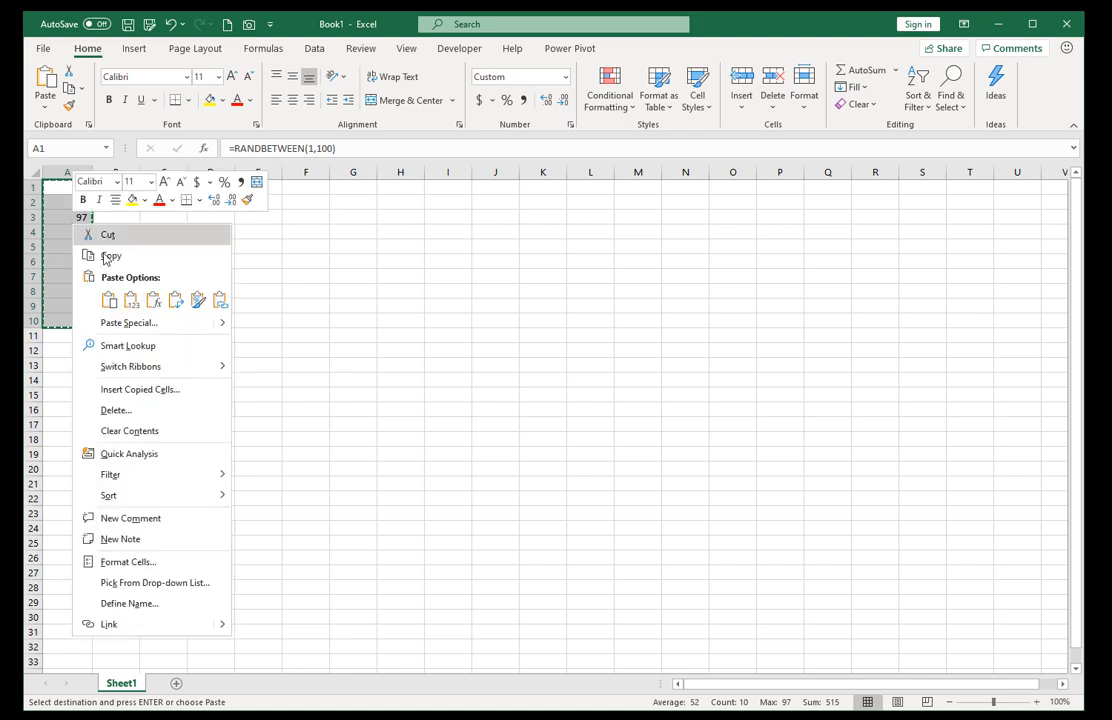
click(135, 306)
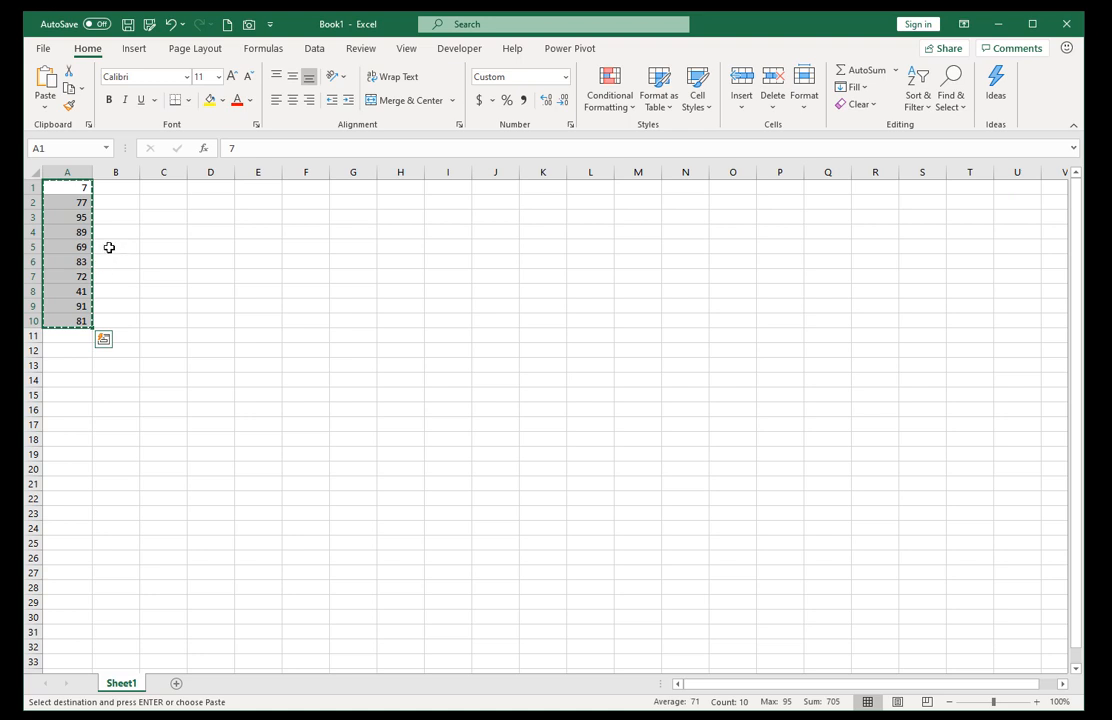
key(Escape)
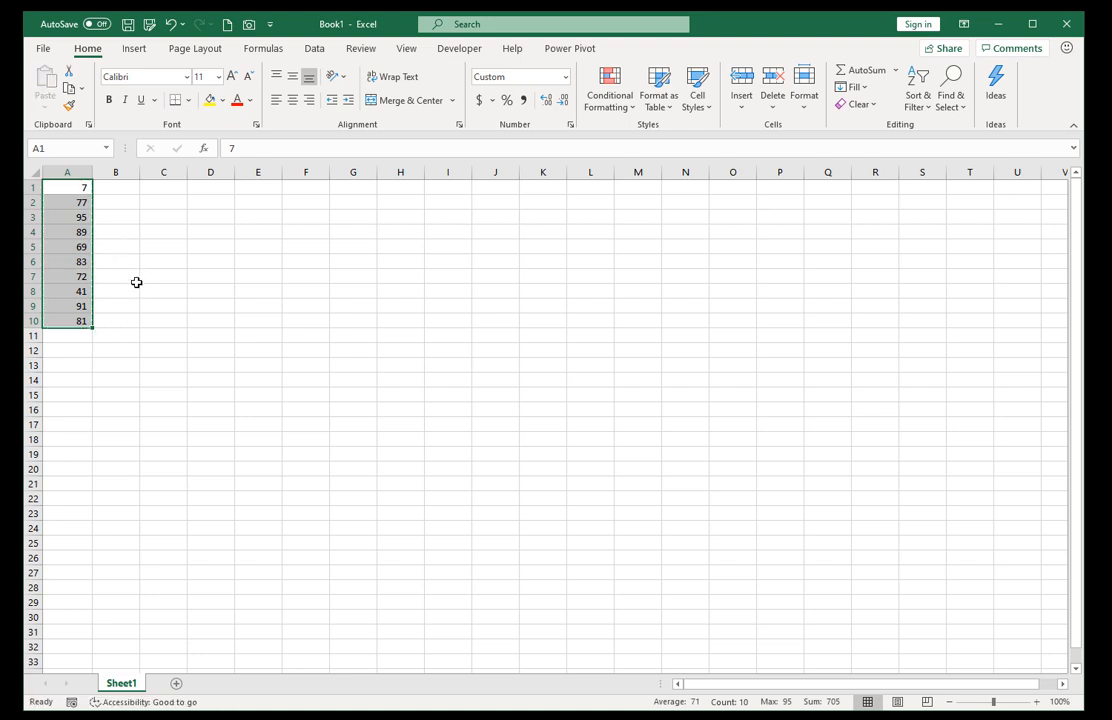
click(250, 203)
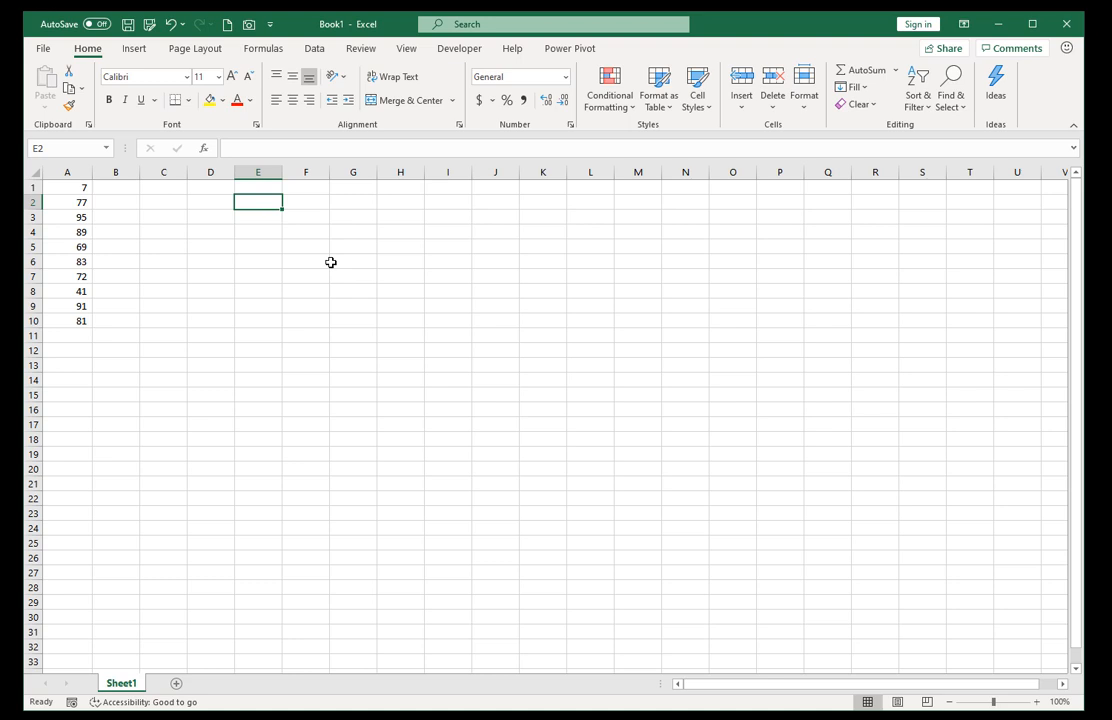
click(82, 277)
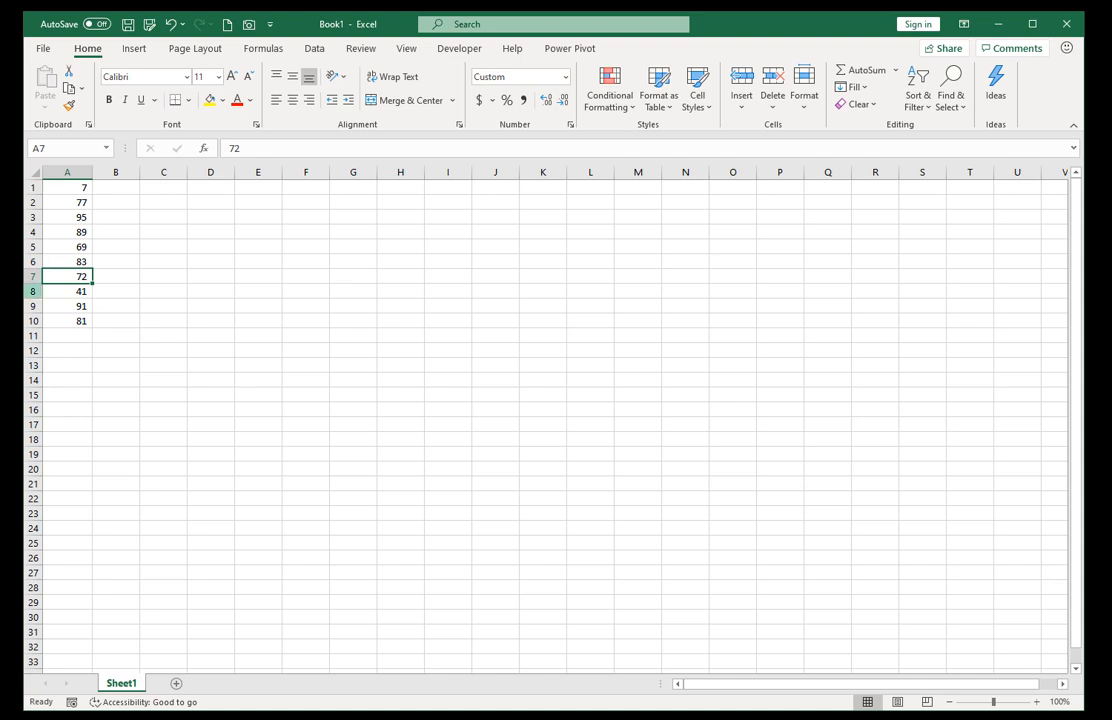
key(alt+F11)
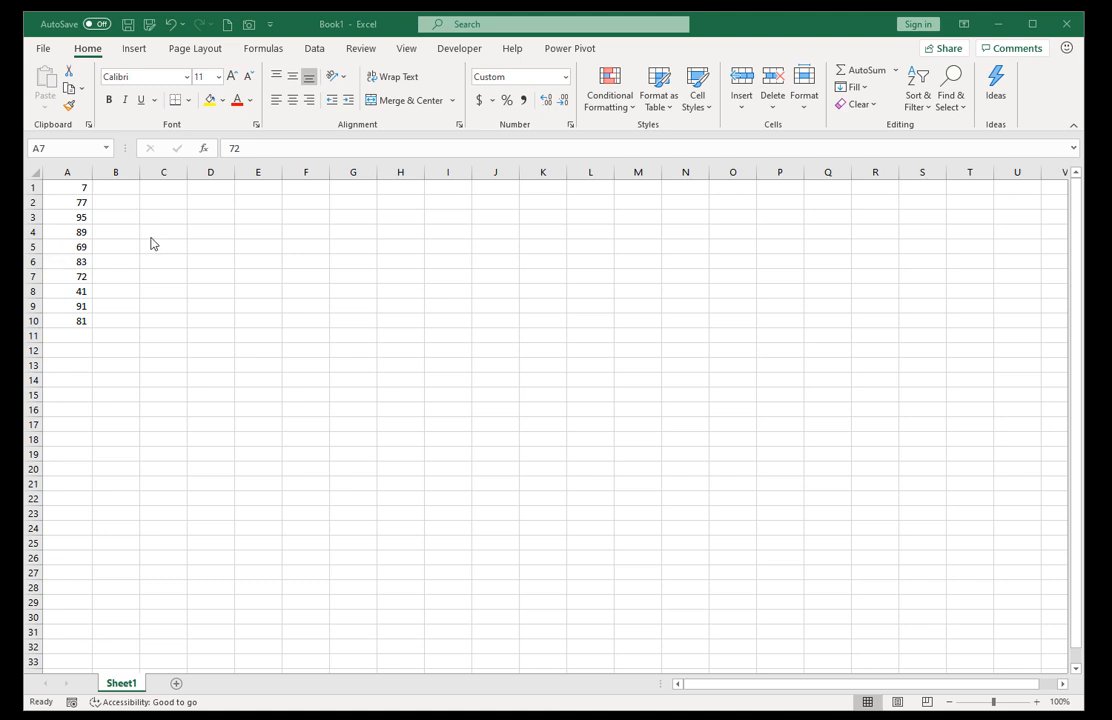
Fill cells B1:B10 with the value 2.
click(120, 189)
drag(109, 189, 112, 320)
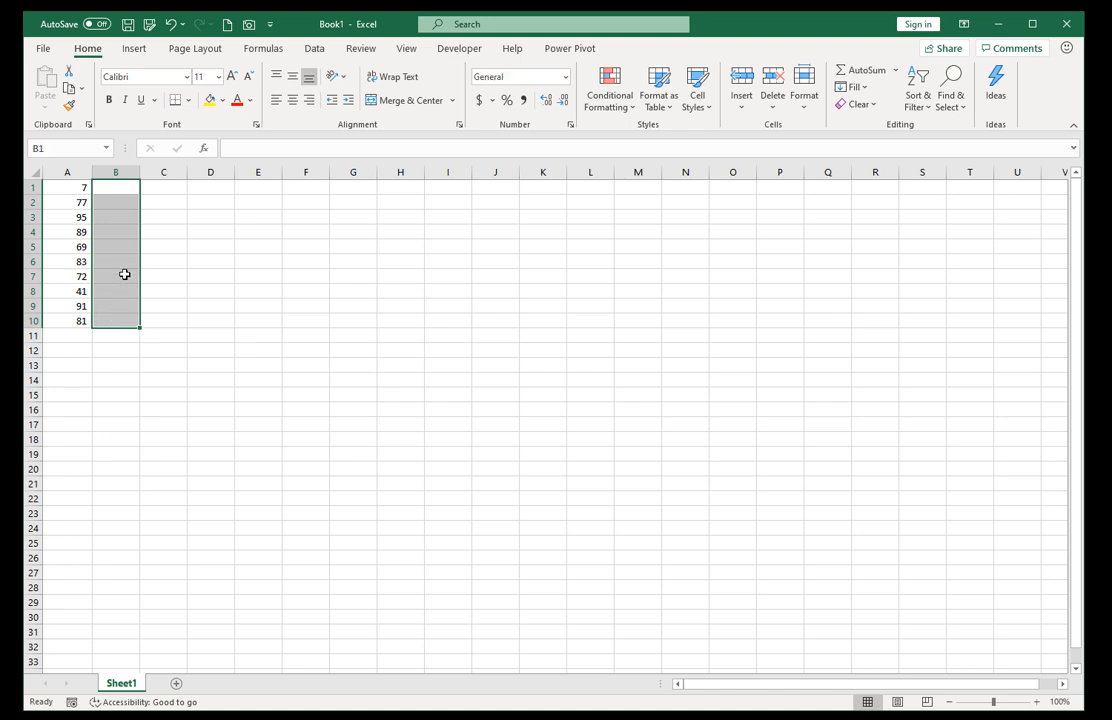
text(2)
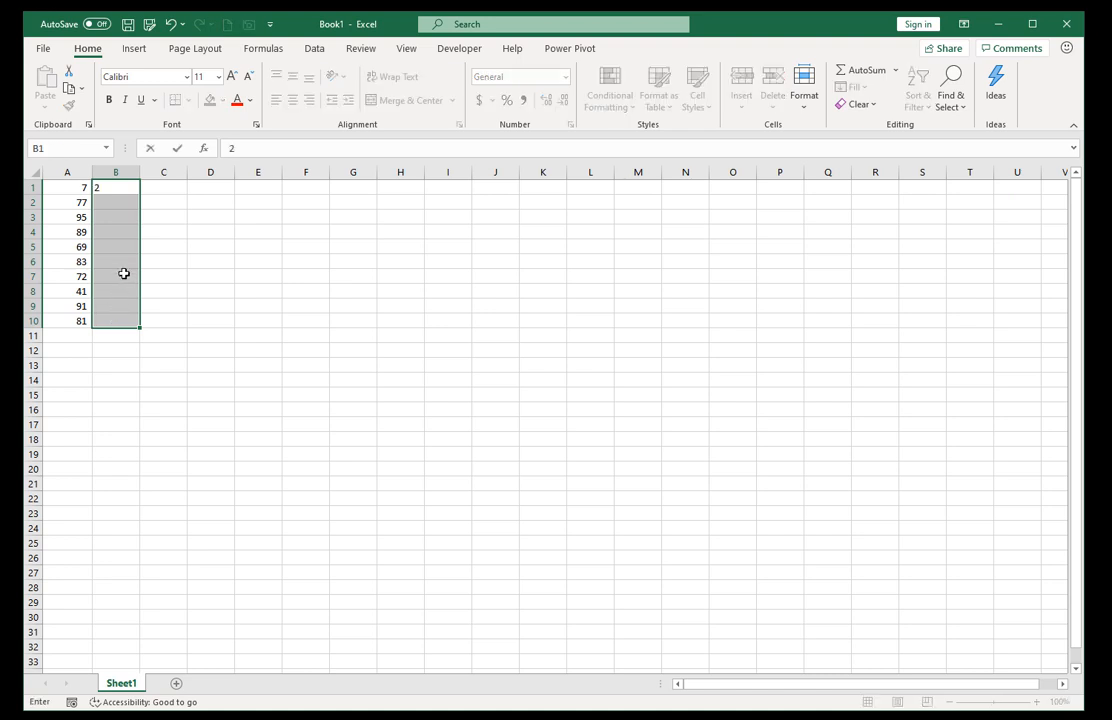
key(ctrl+Return)
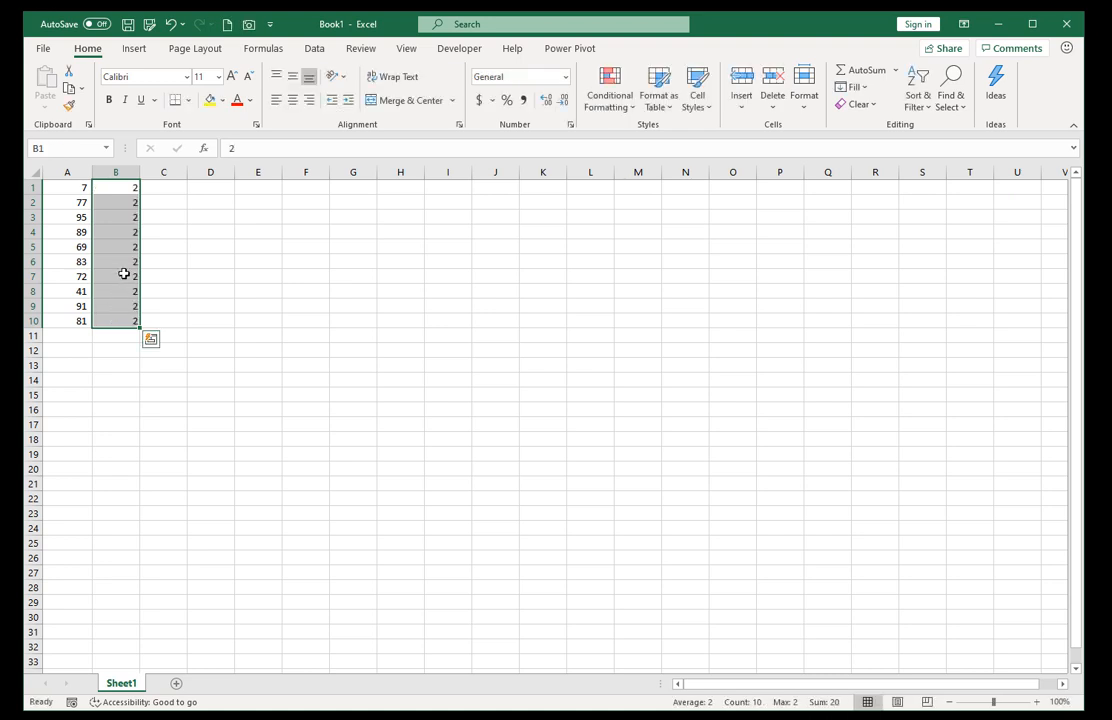
Enter =A1*B1 in cell C1 and fill the formula down to C10.
click(178, 186)
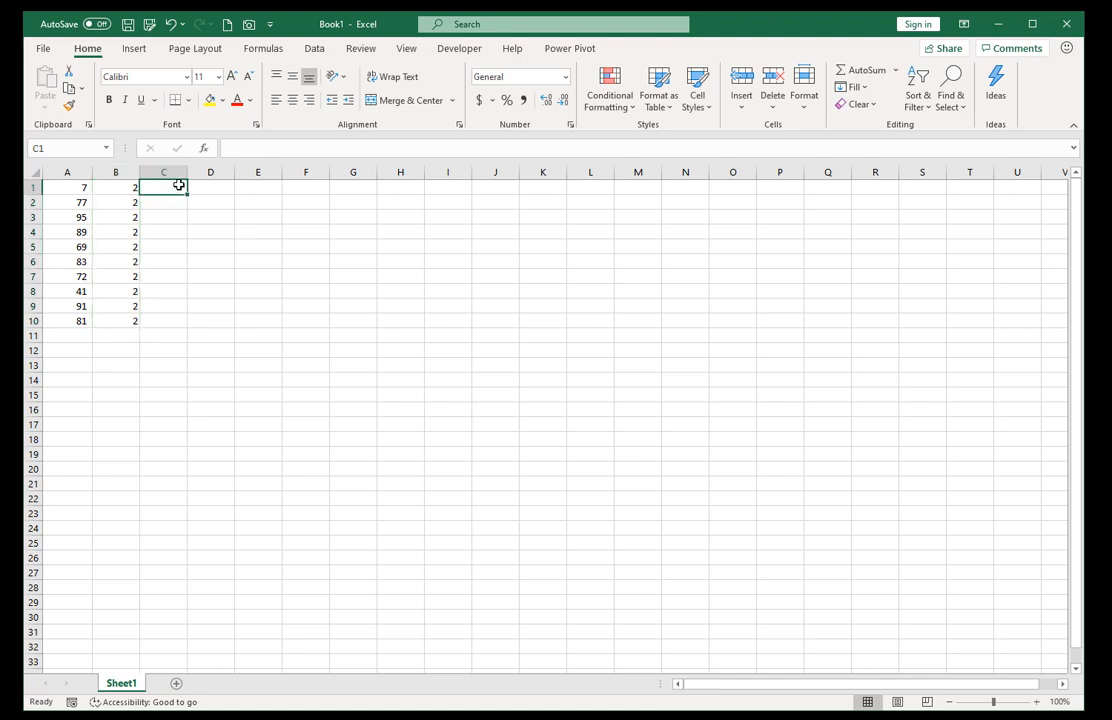
text(=)
key(Left)
key(Left)
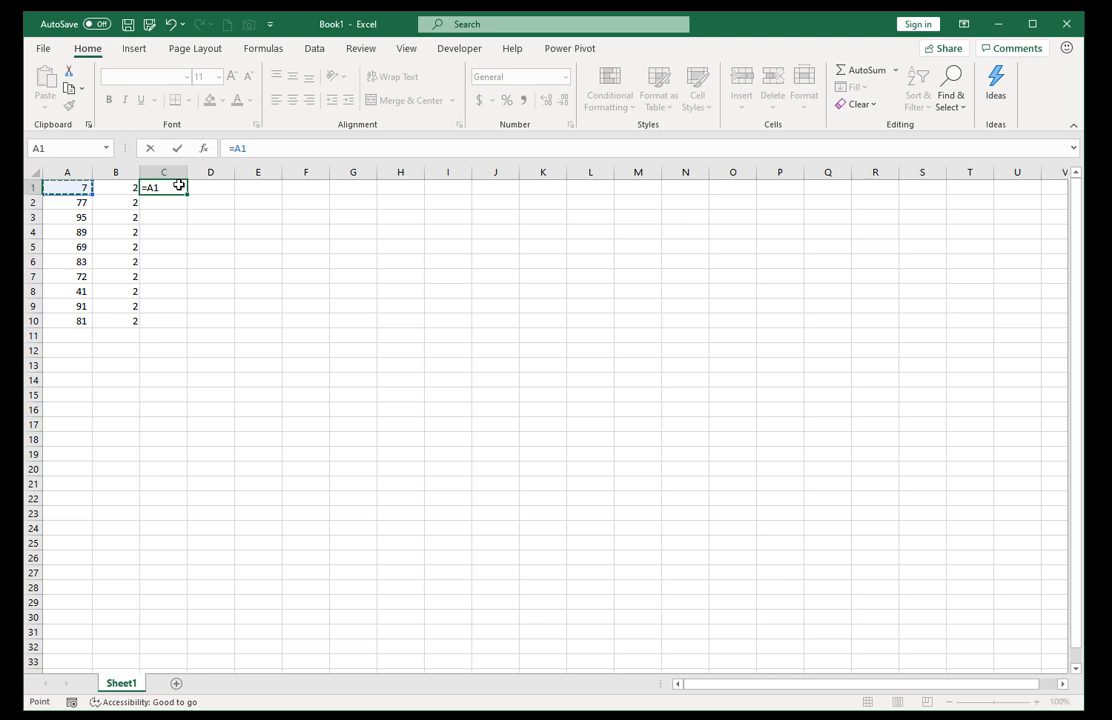
text(*)
click(122, 187)
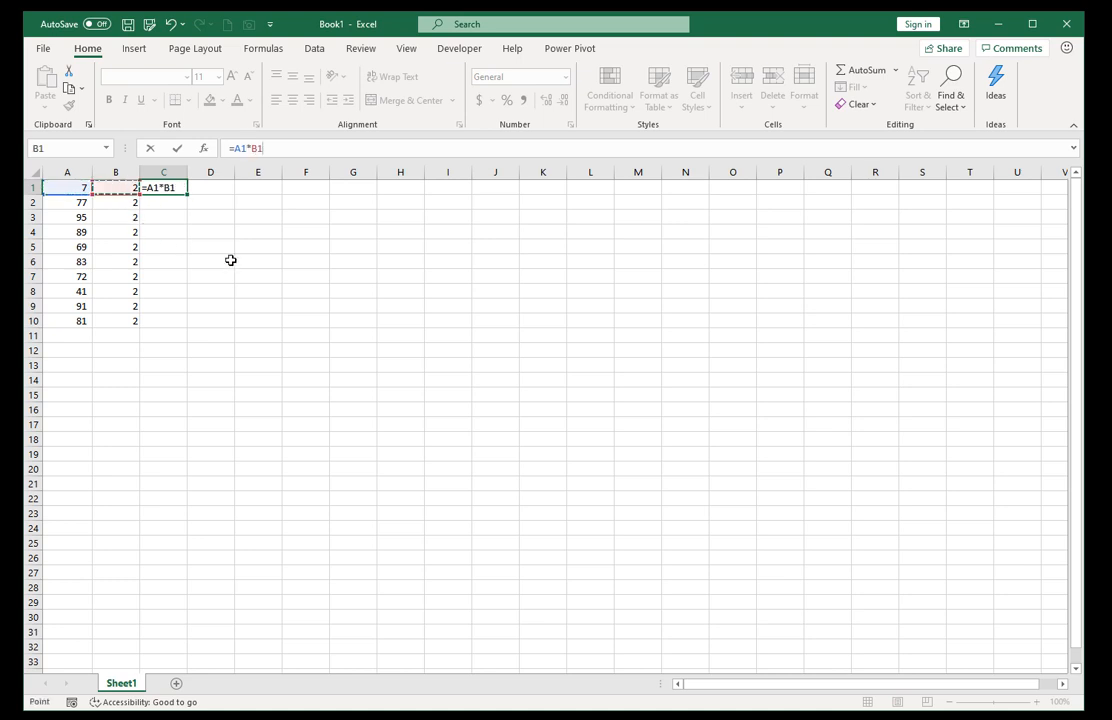
key(ctrl+Return)
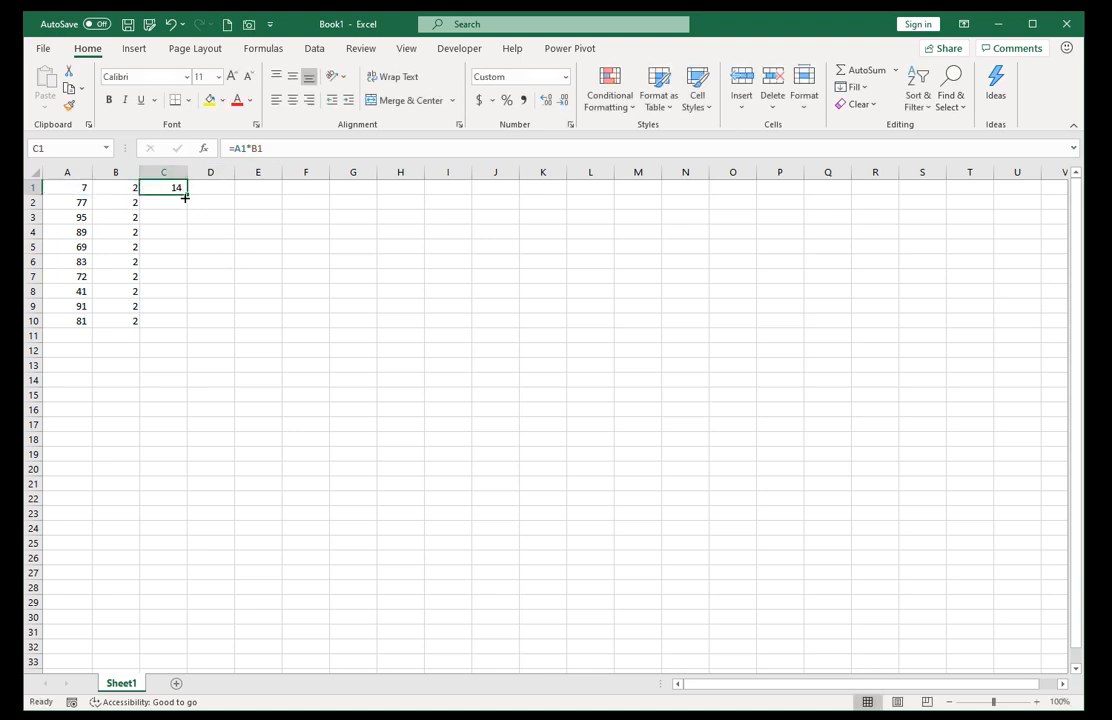
drag(186, 192, 184, 328)
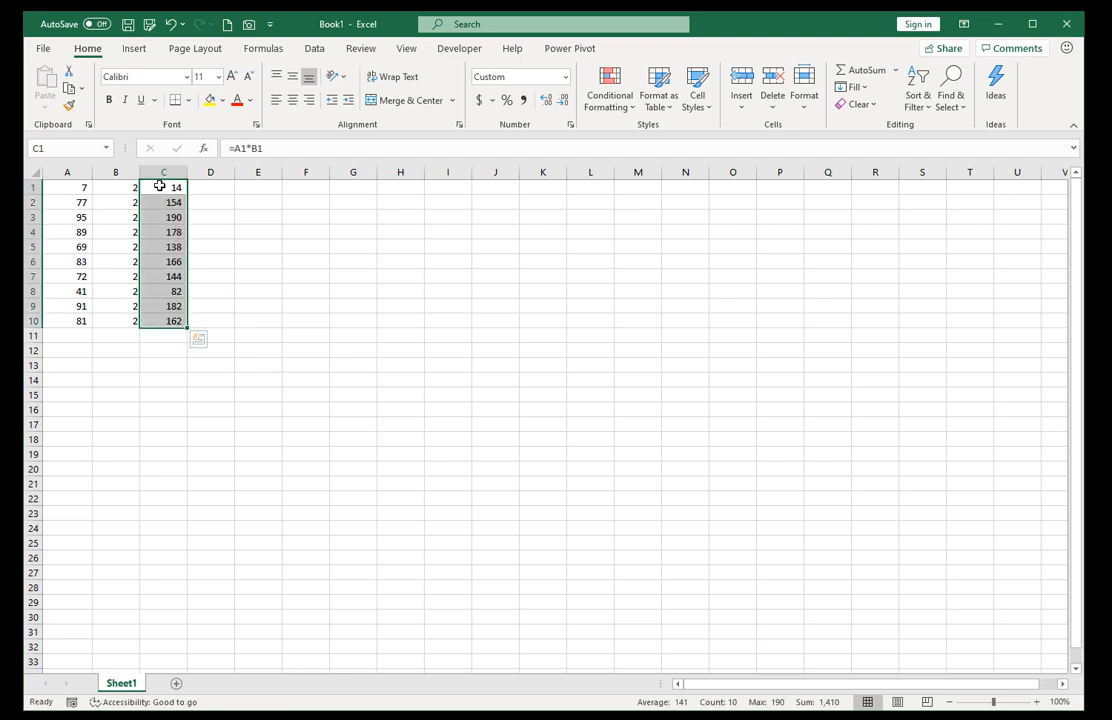
drag(75, 187, 74, 291)
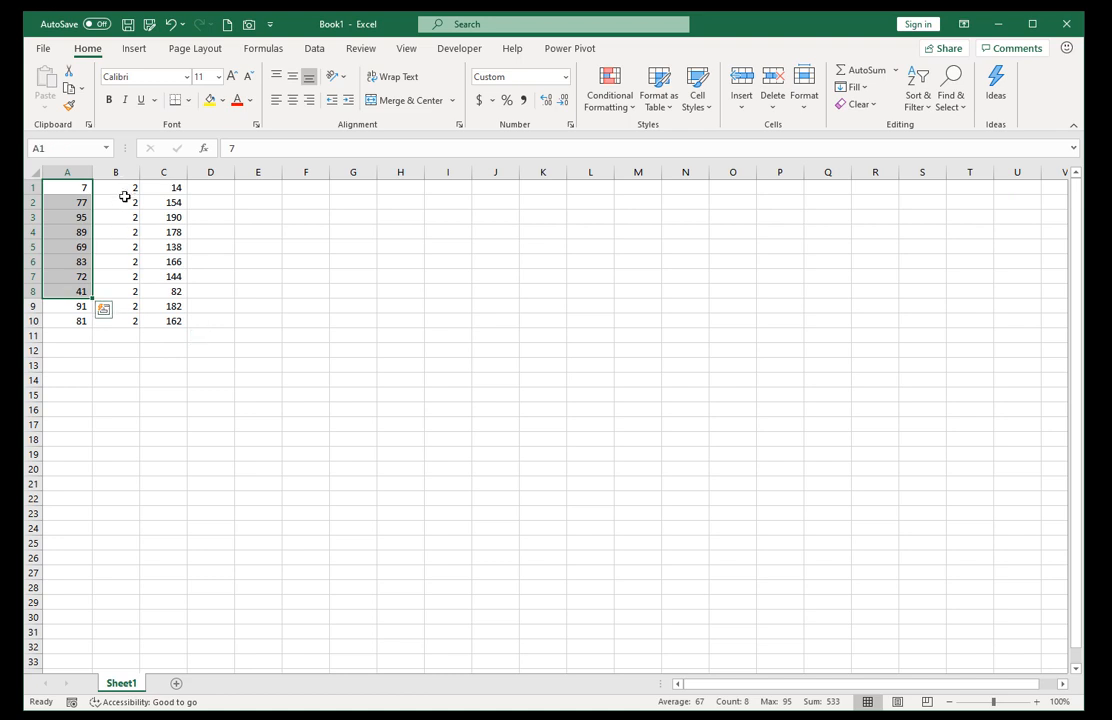
drag(124, 187, 128, 291)
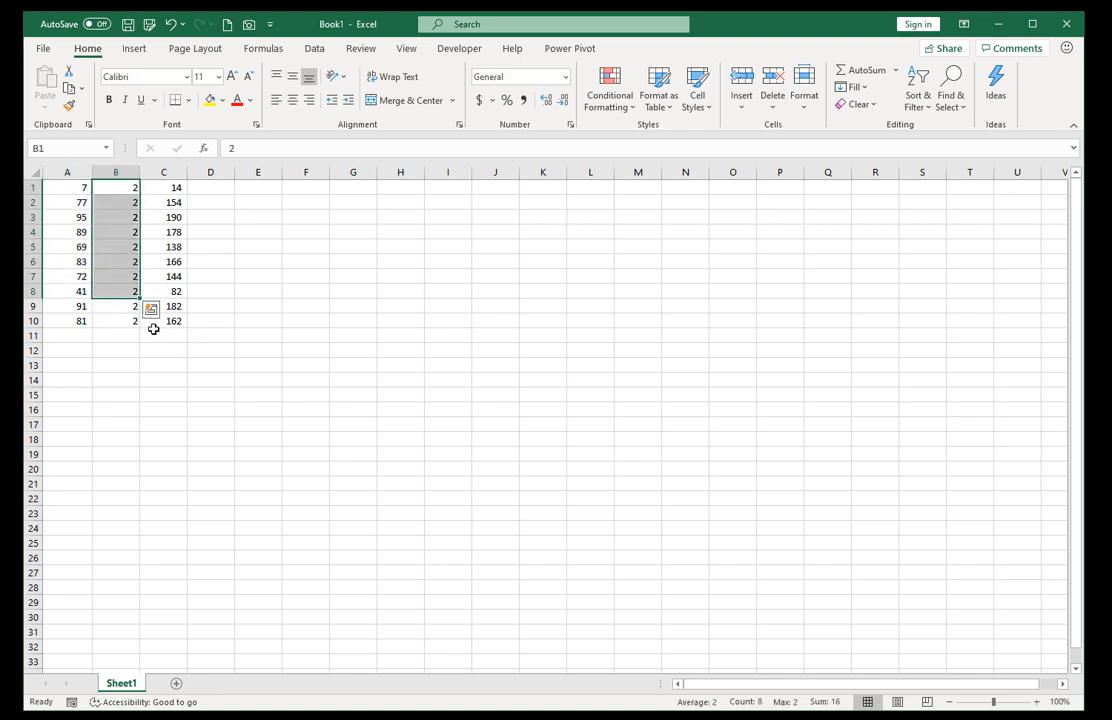
Total the products in C1:C10 with a SUM formula in cell C11.
click(153, 331)
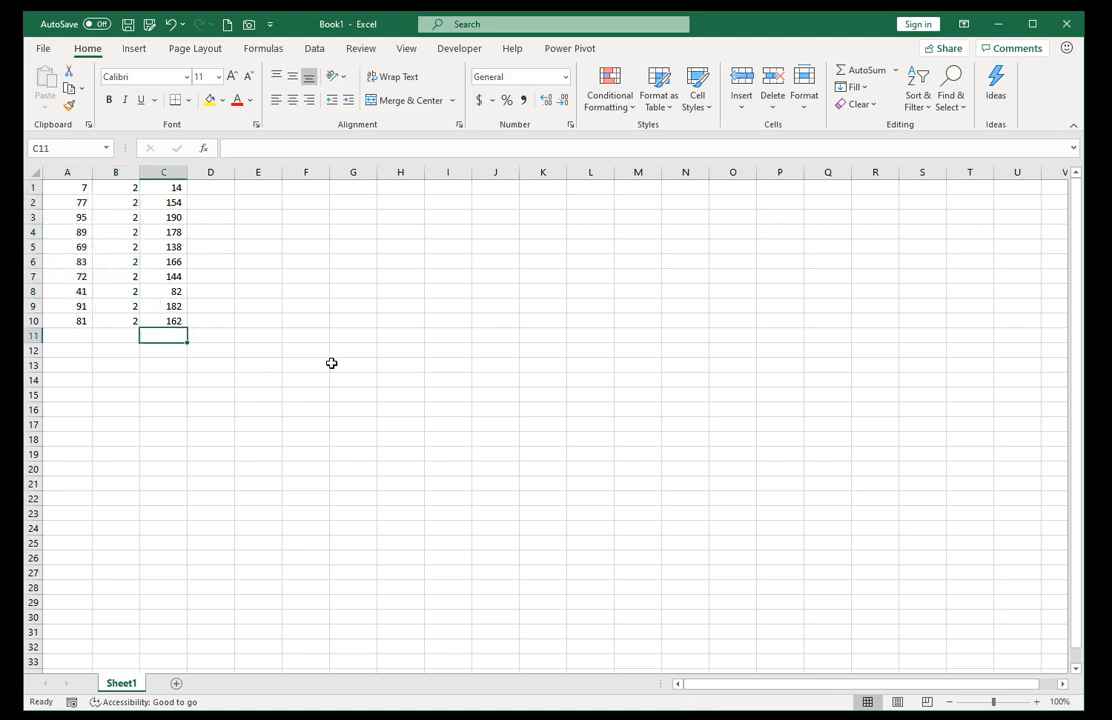
key(alt+equal)
key(ctrl+Return)
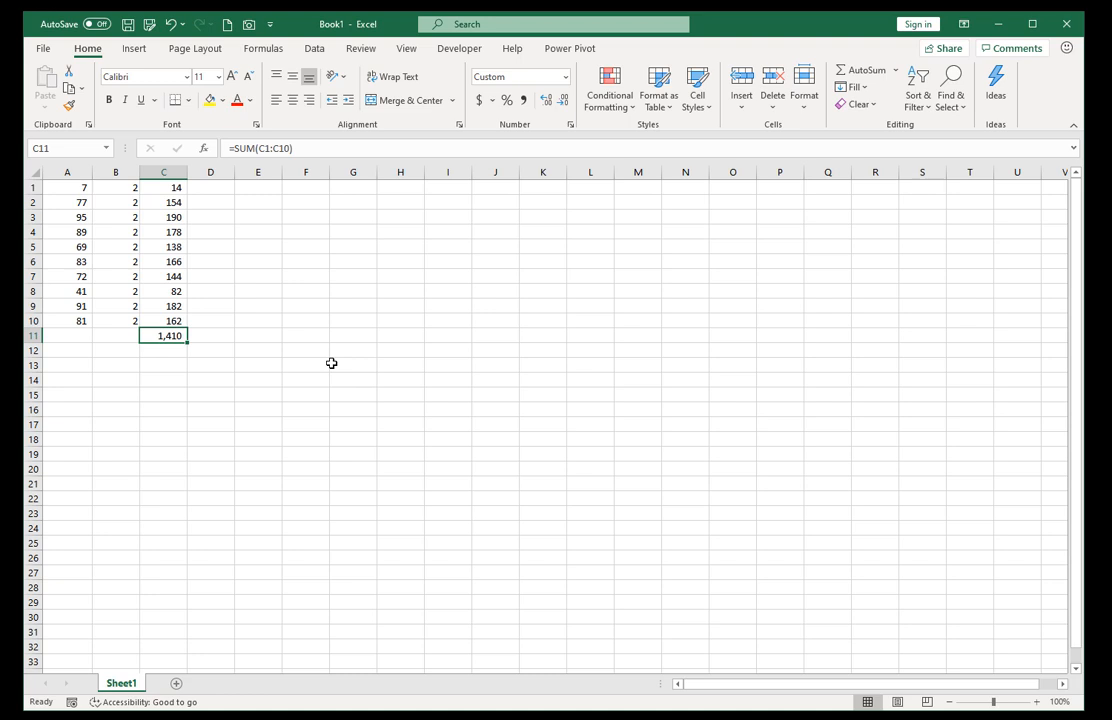
click(129, 247)
click(126, 288)
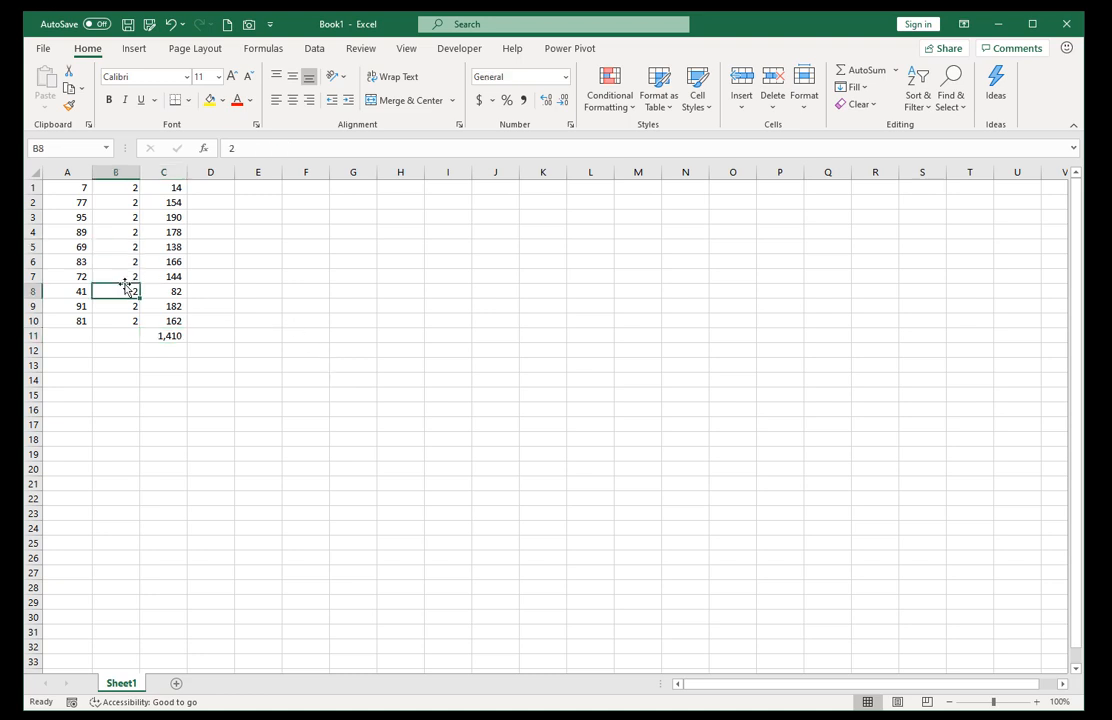
click(161, 334)
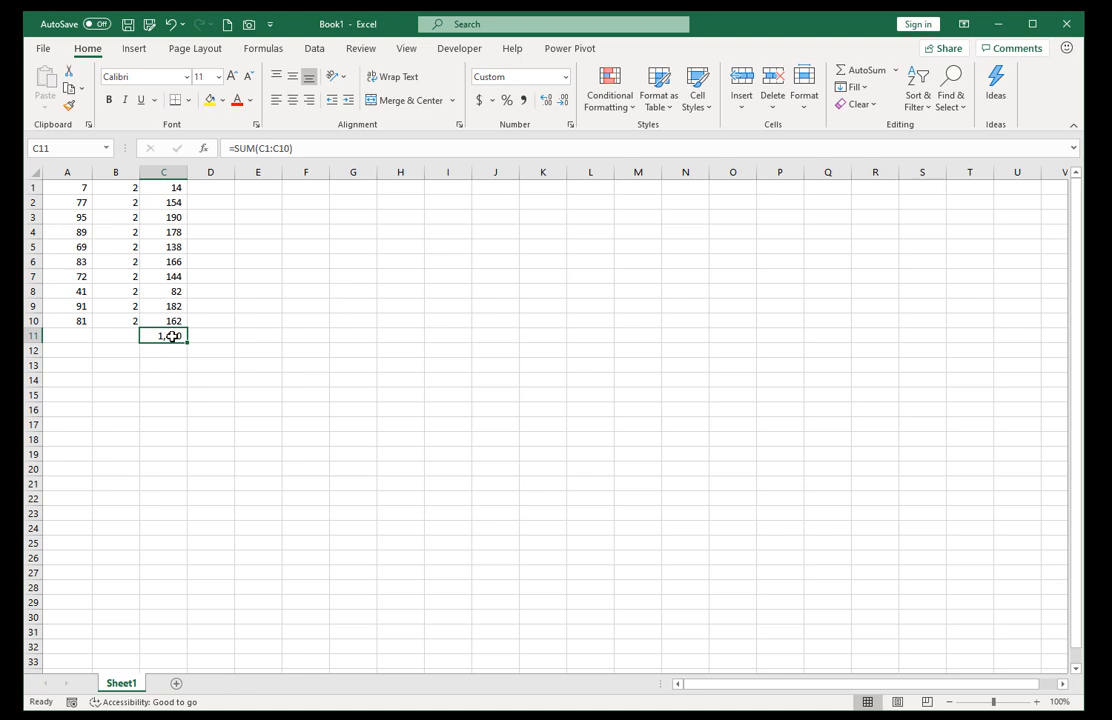
drag(168, 187, 174, 318)
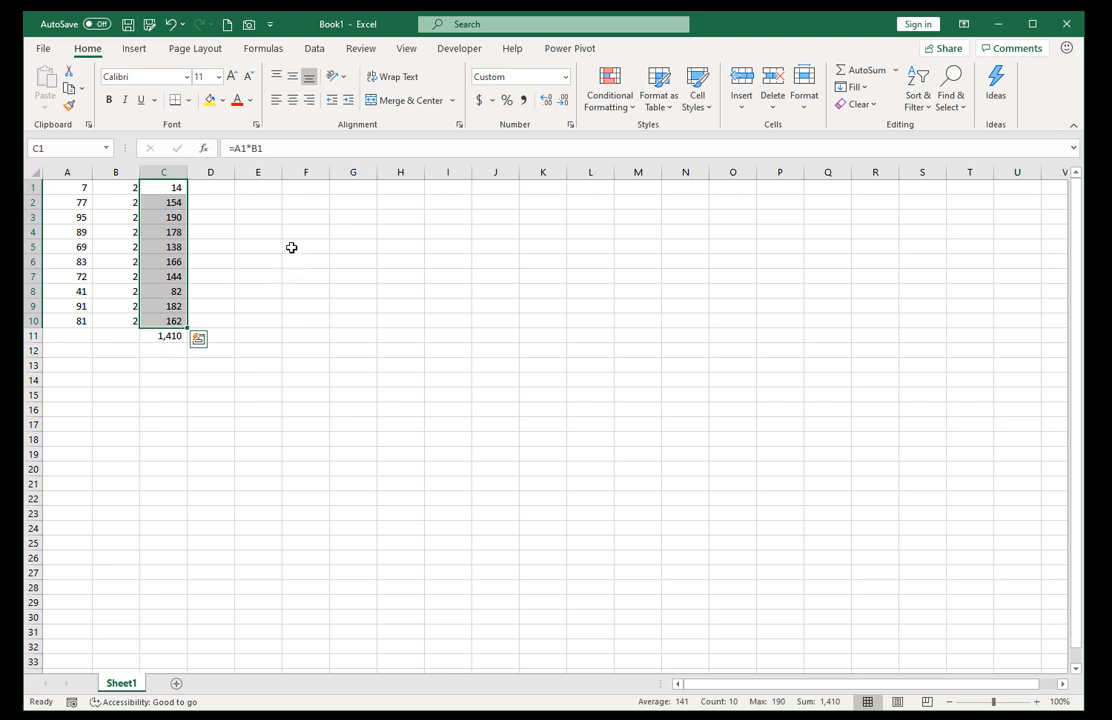
Enter the formula =SUMPRODUCT((A1:A10)*(B1:B10)) in cell E2, keeping the cell selected.
click(266, 204)
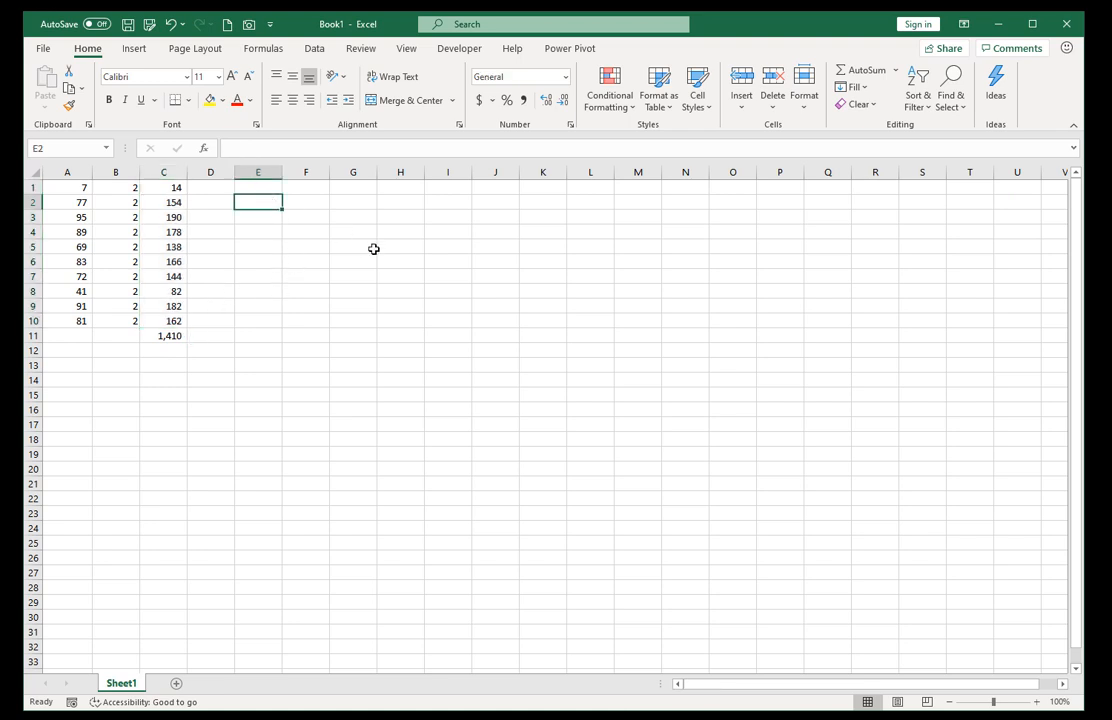
text(=sumproduct)
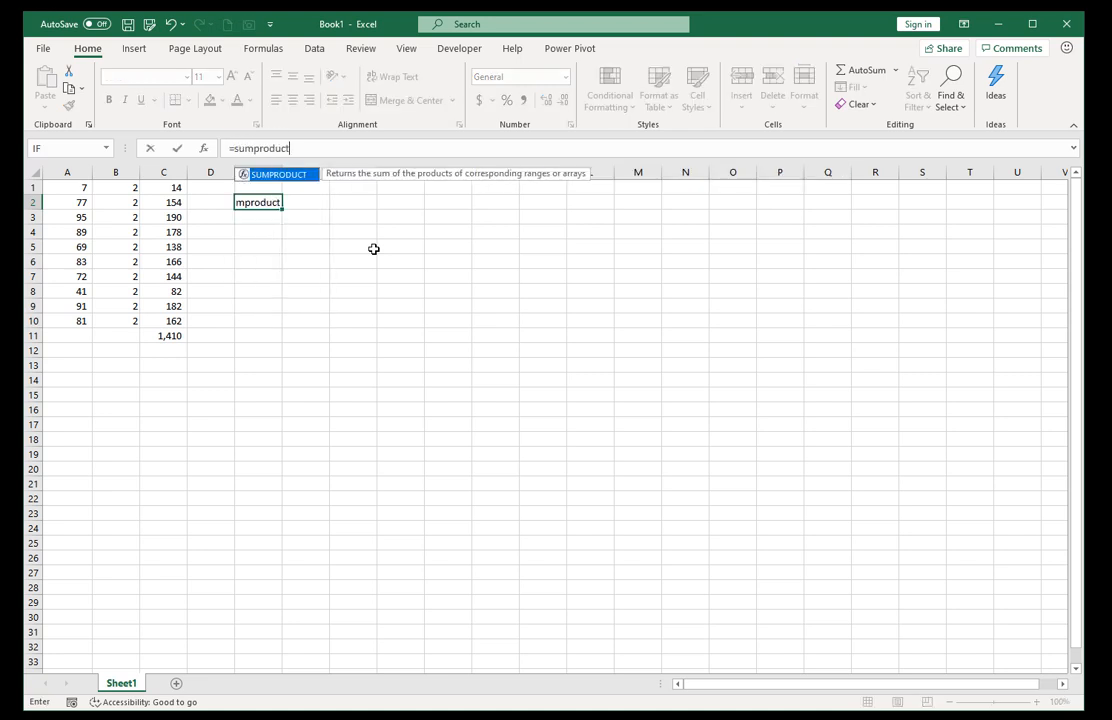
text(()
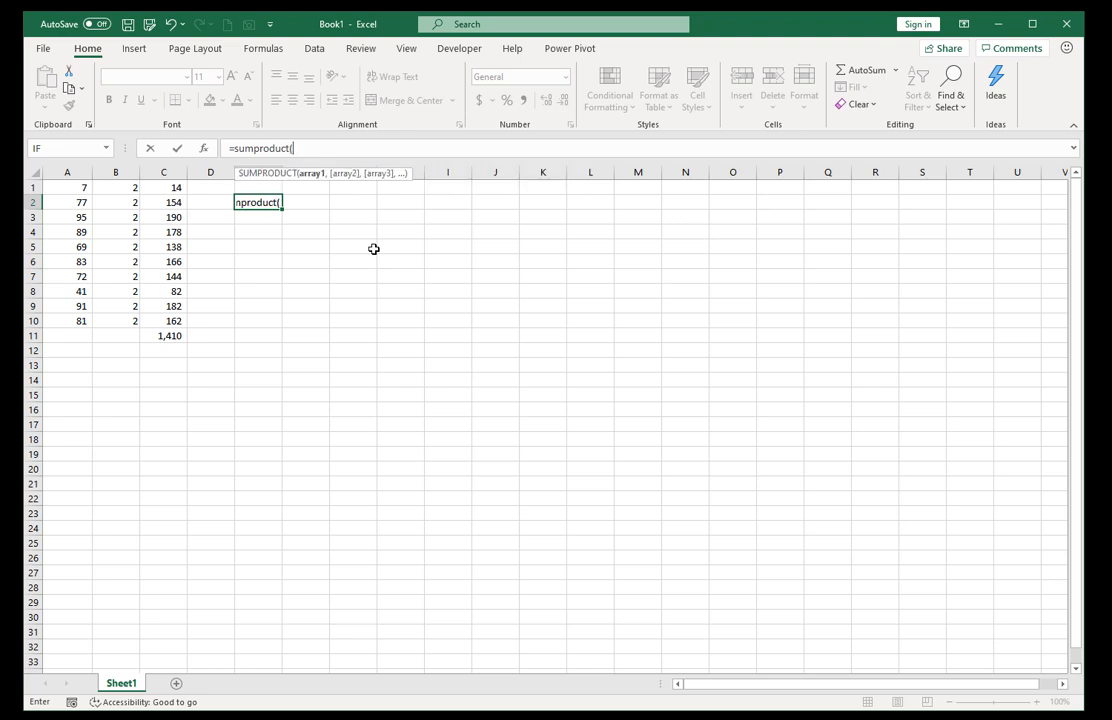
text(()
click(67, 193)
drag(67, 193, 74, 318)
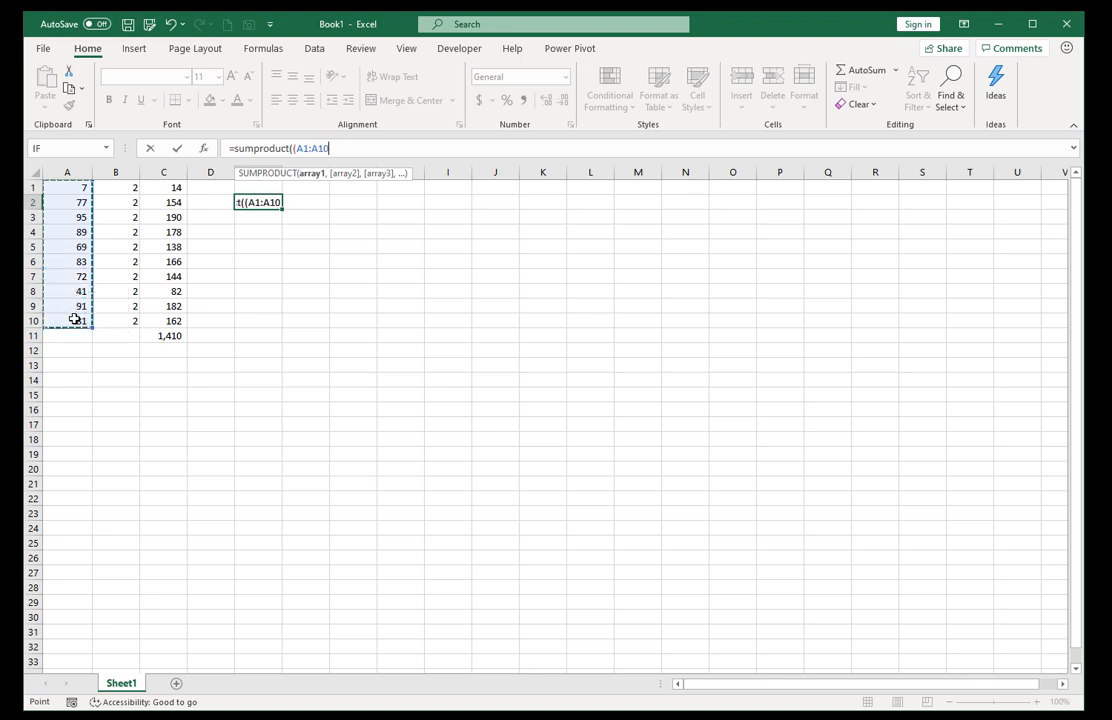
text())
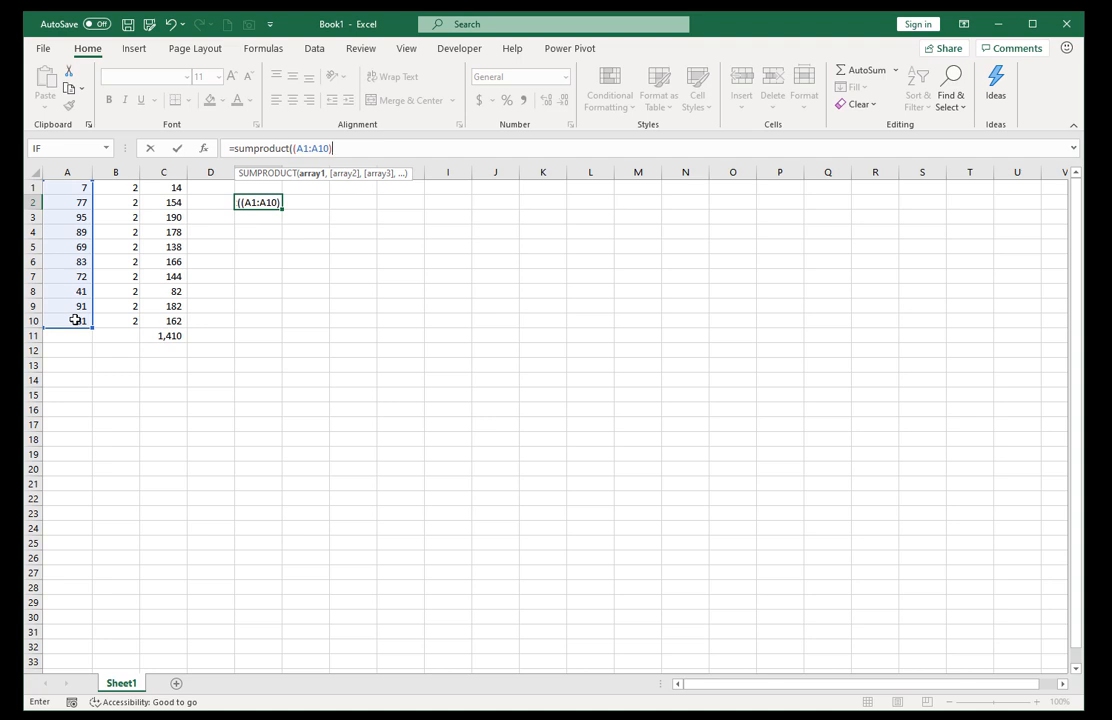
text(8)
key(BackSpace)
text(*()
drag(114, 189, 124, 321)
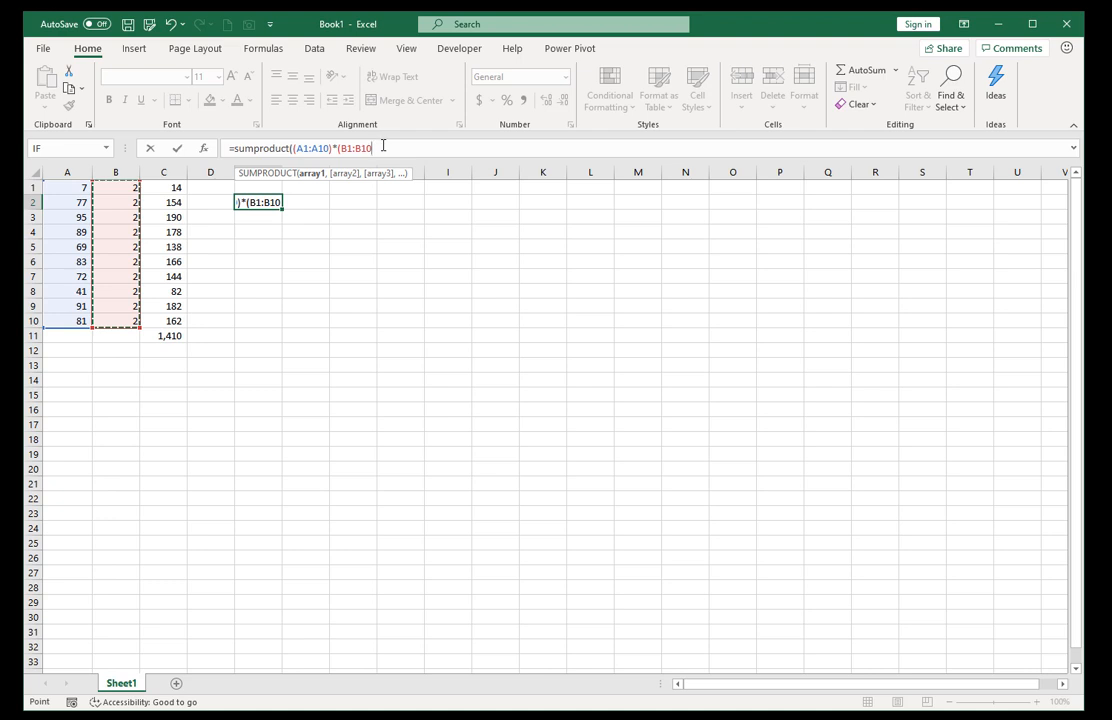
text())
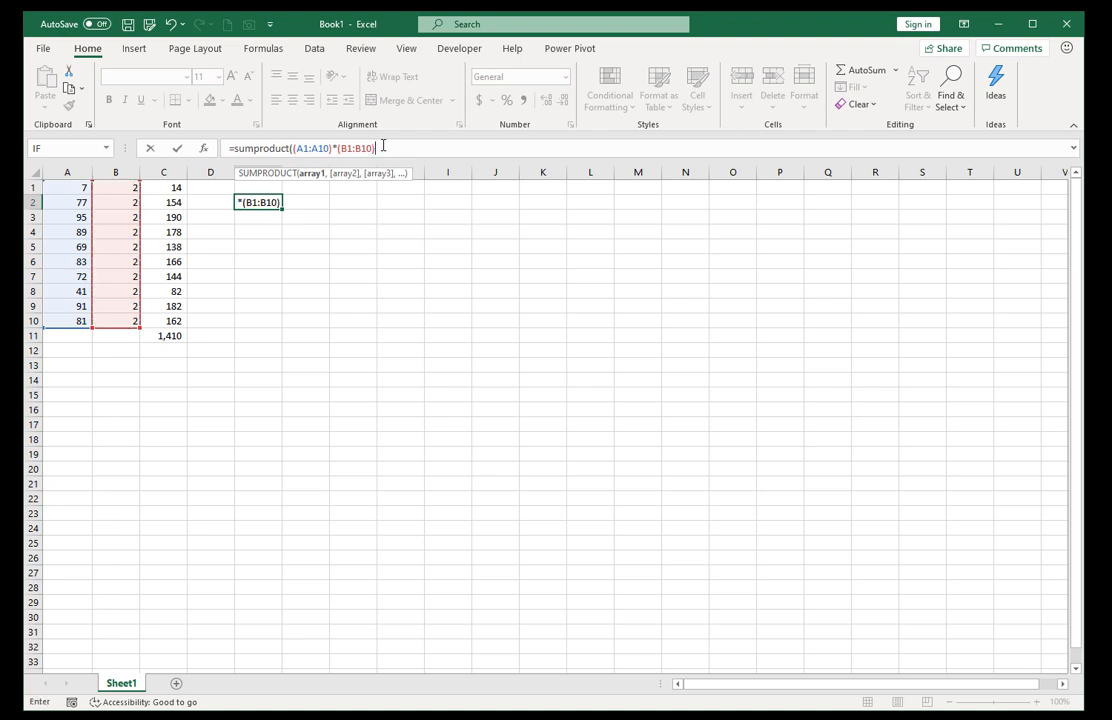
text())
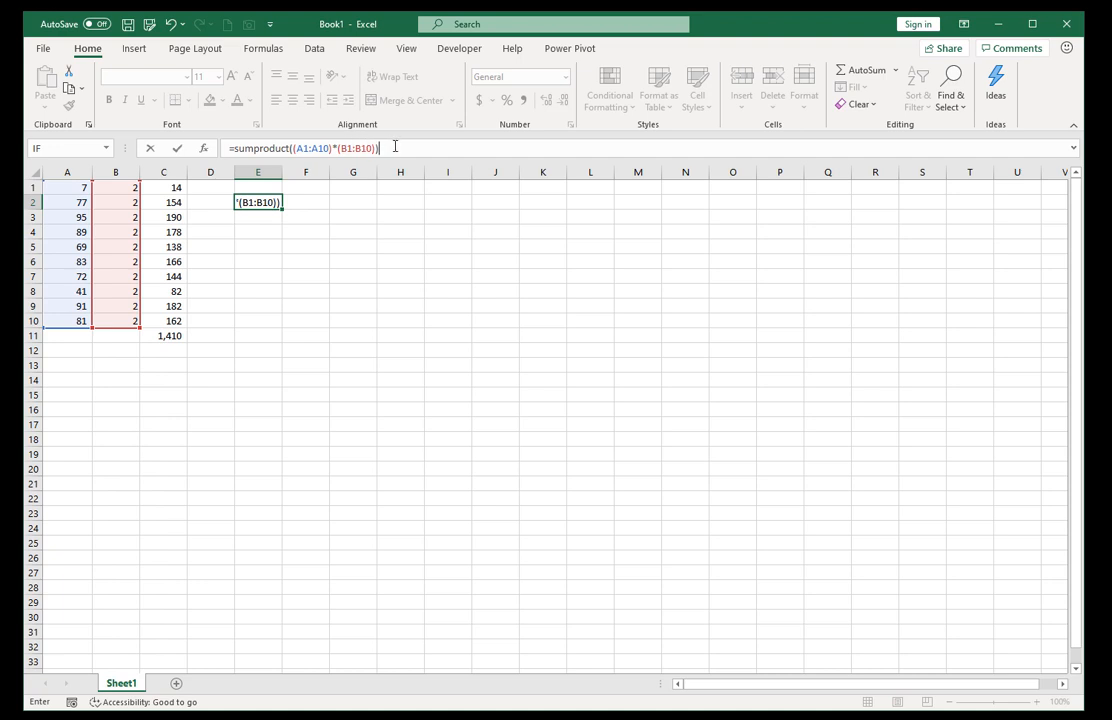
key(ctrl+Return)
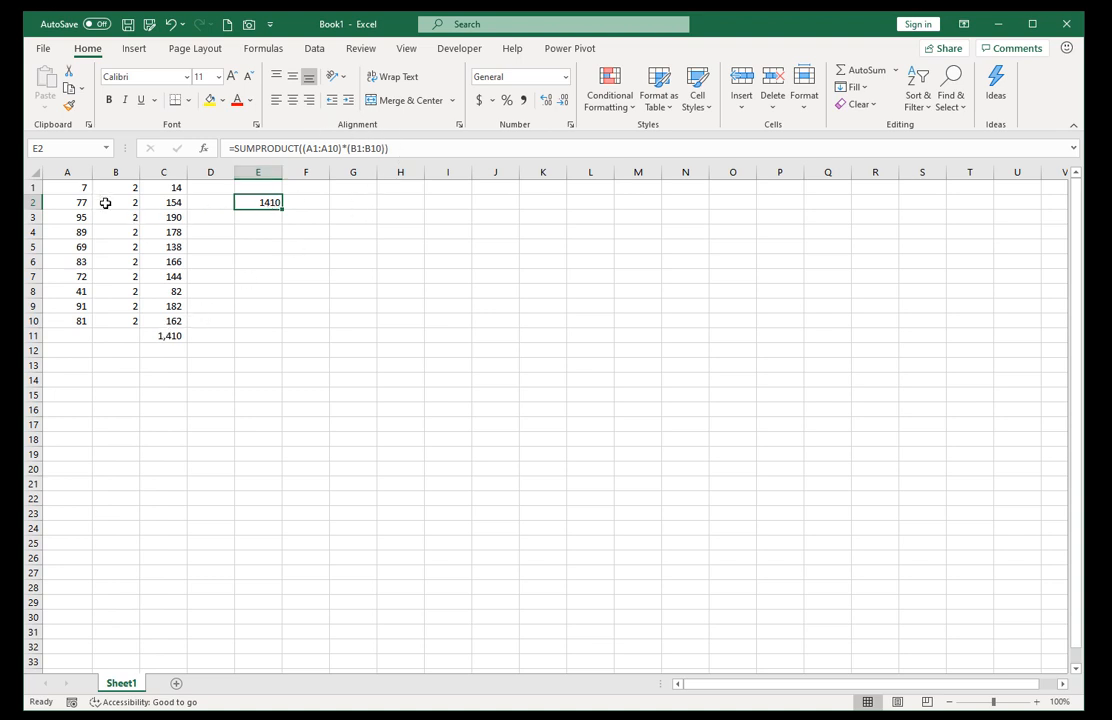
Review the row-by-row product formulas in C1:C10 and the total formula in C11.
click(162, 188)
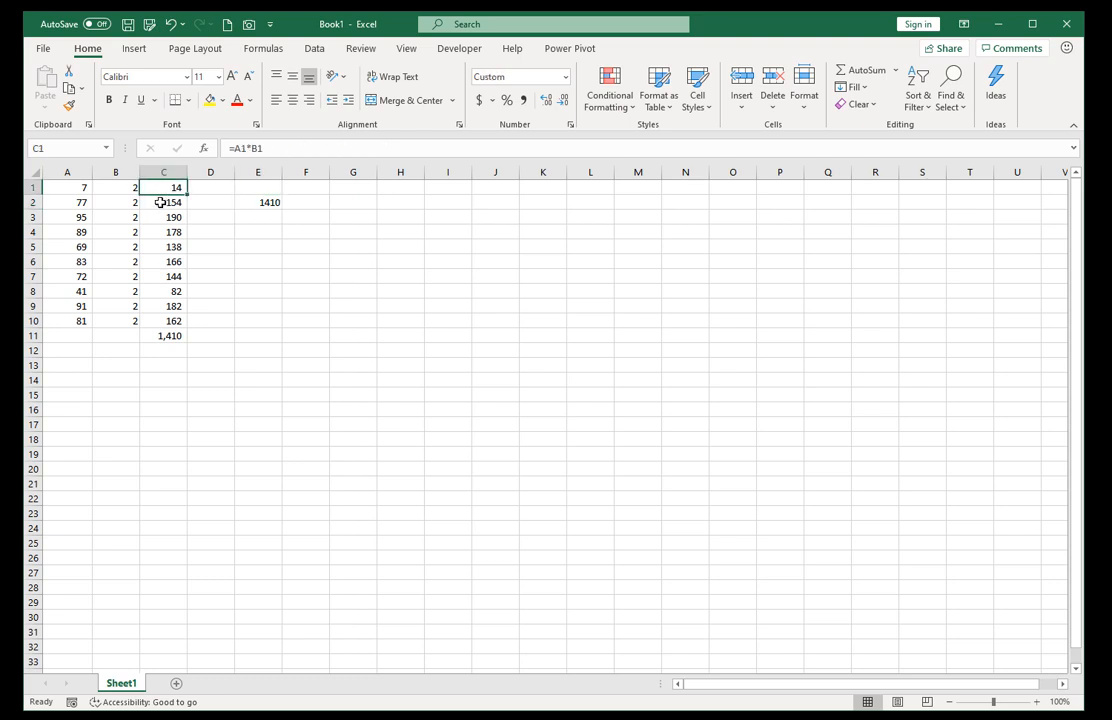
click(159, 203)
click(155, 219)
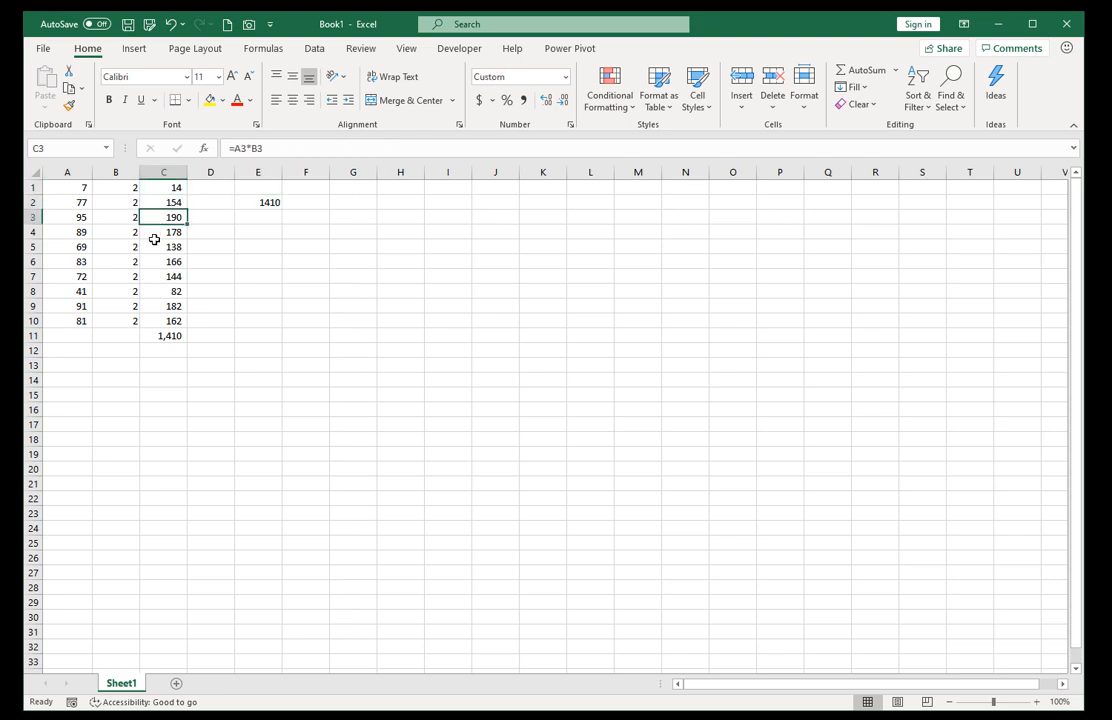
drag(160, 183, 172, 335)
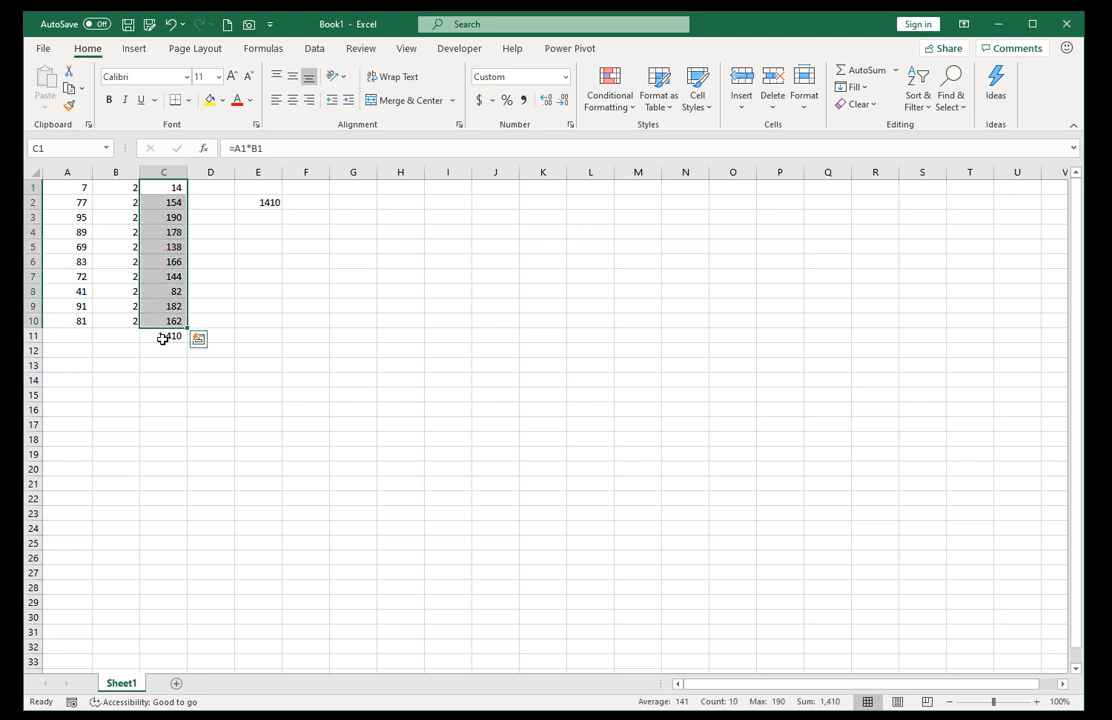
click(162, 338)
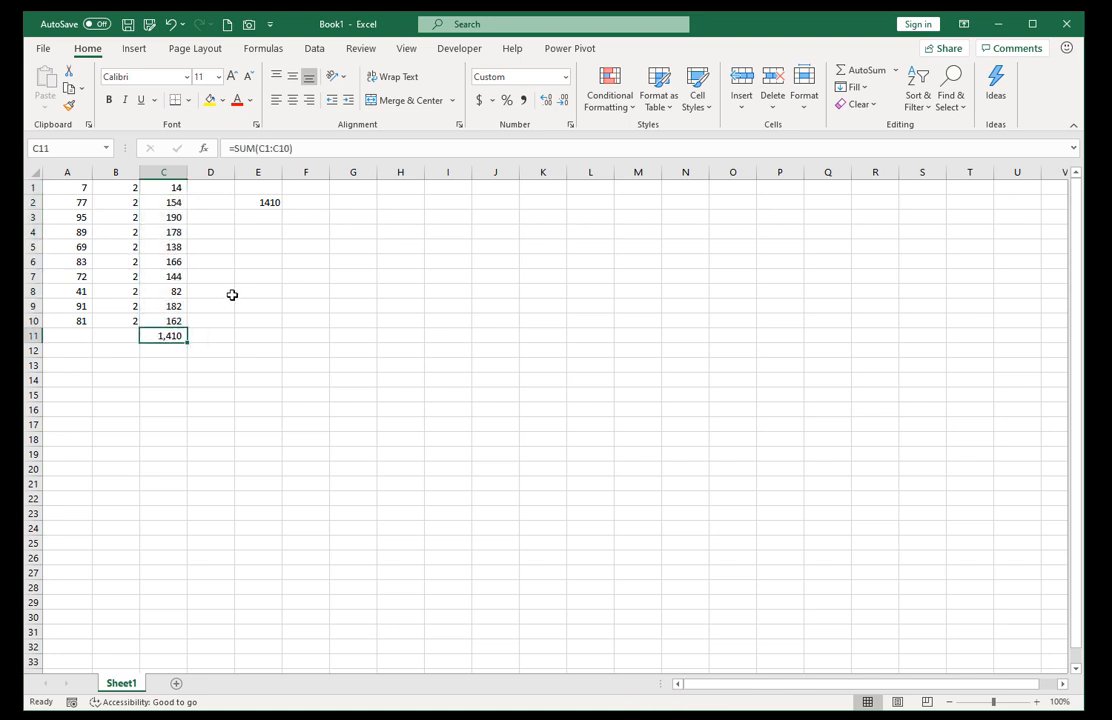
Evaluate the A1:A10 and B1:B10 parts of E2's SUMPRODUCT formula in place to inspect their arrays, discarding the edit.
click(249, 211)
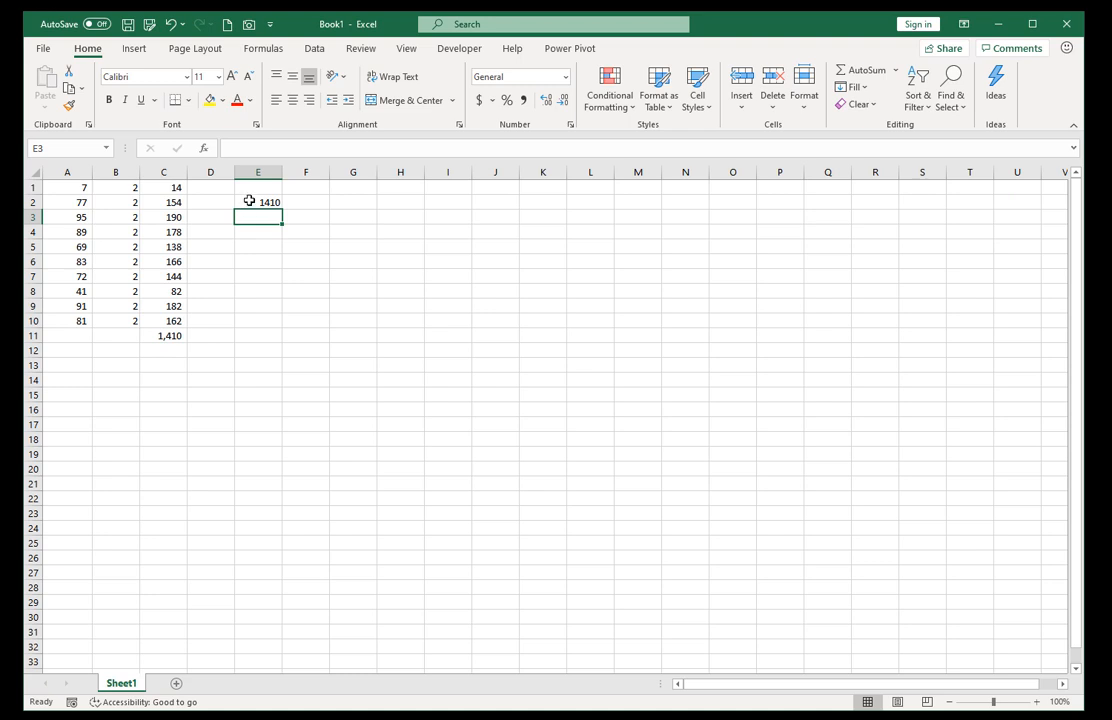
click(249, 201)
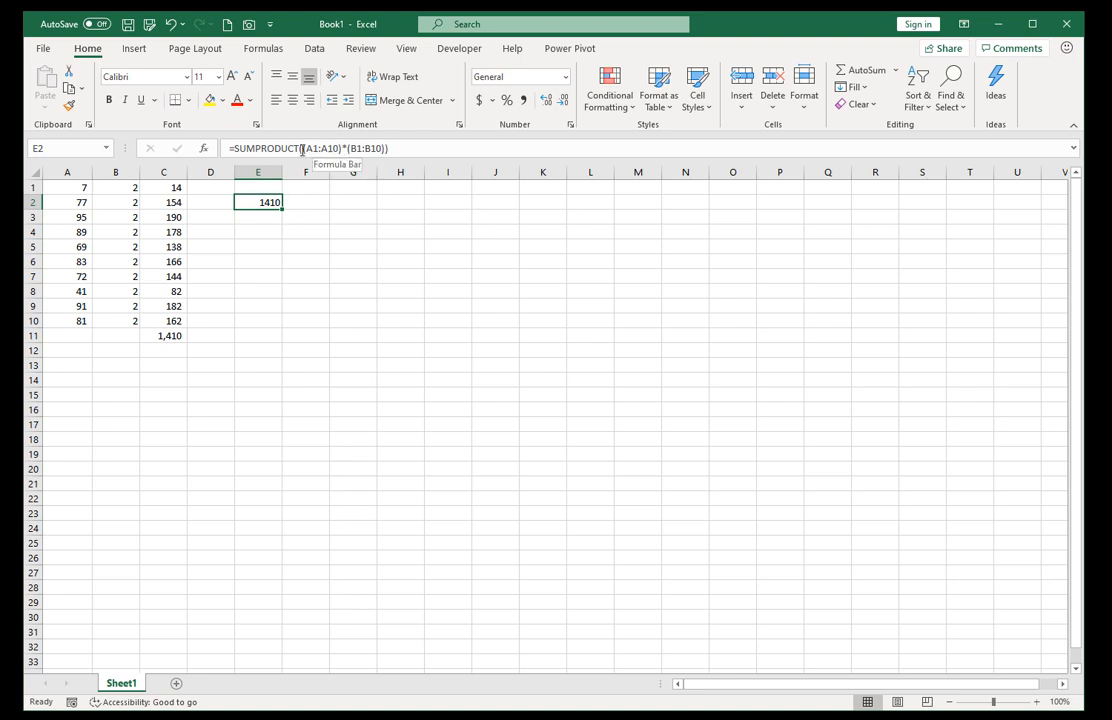
drag(302, 148, 340, 162)
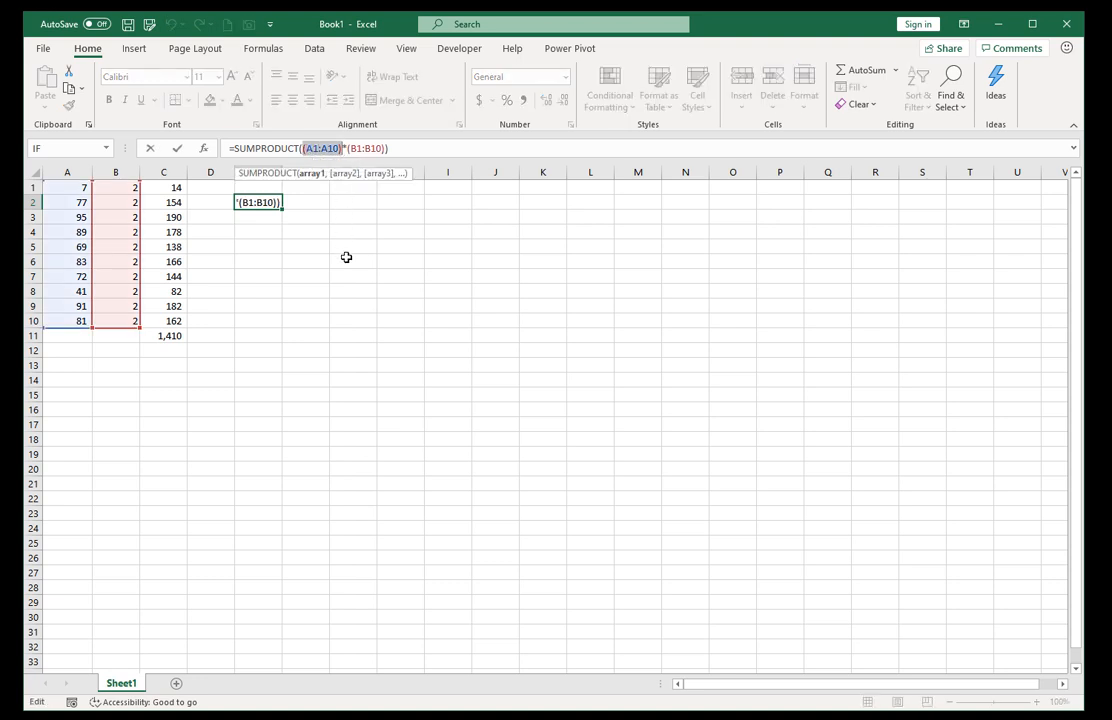
key(F9)
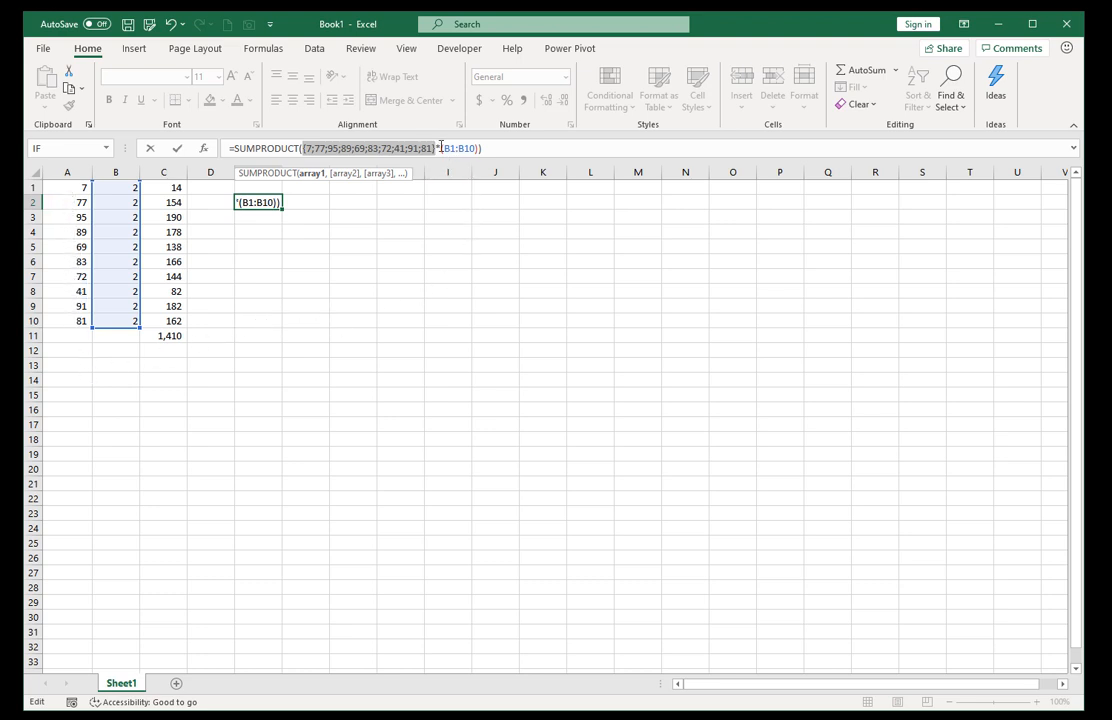
drag(441, 148, 482, 150)
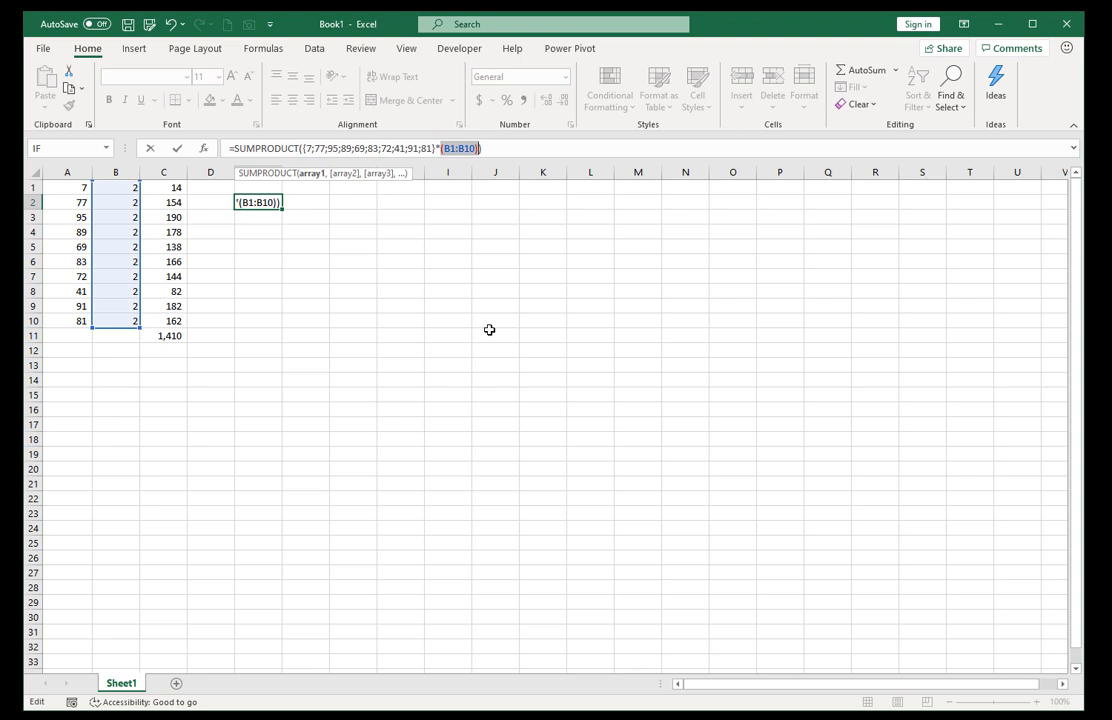
key(F9)
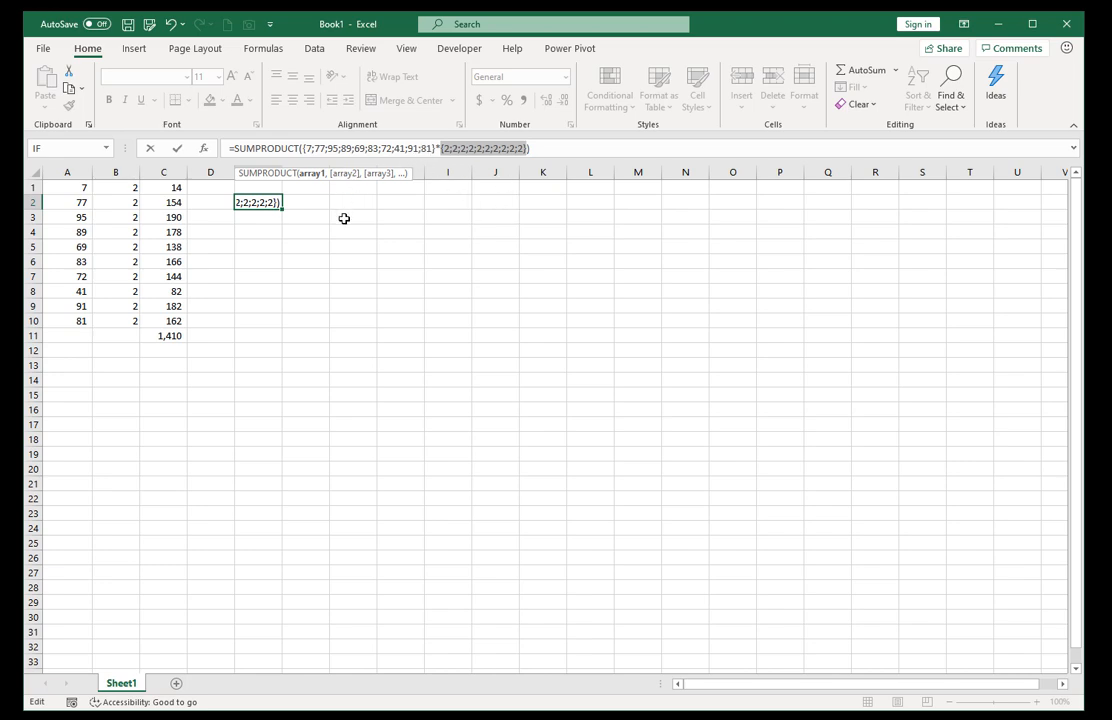
key(Escape)
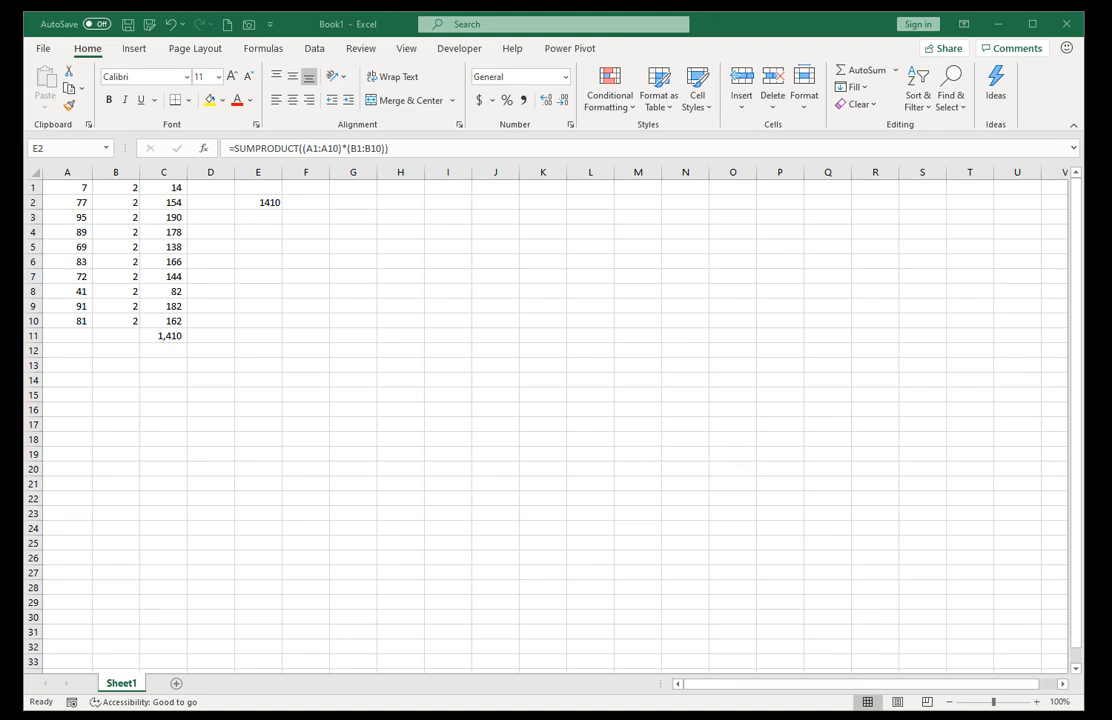
Clear the contents of range B1:E12, leaving only the numbers in column A.
click(270, 226)
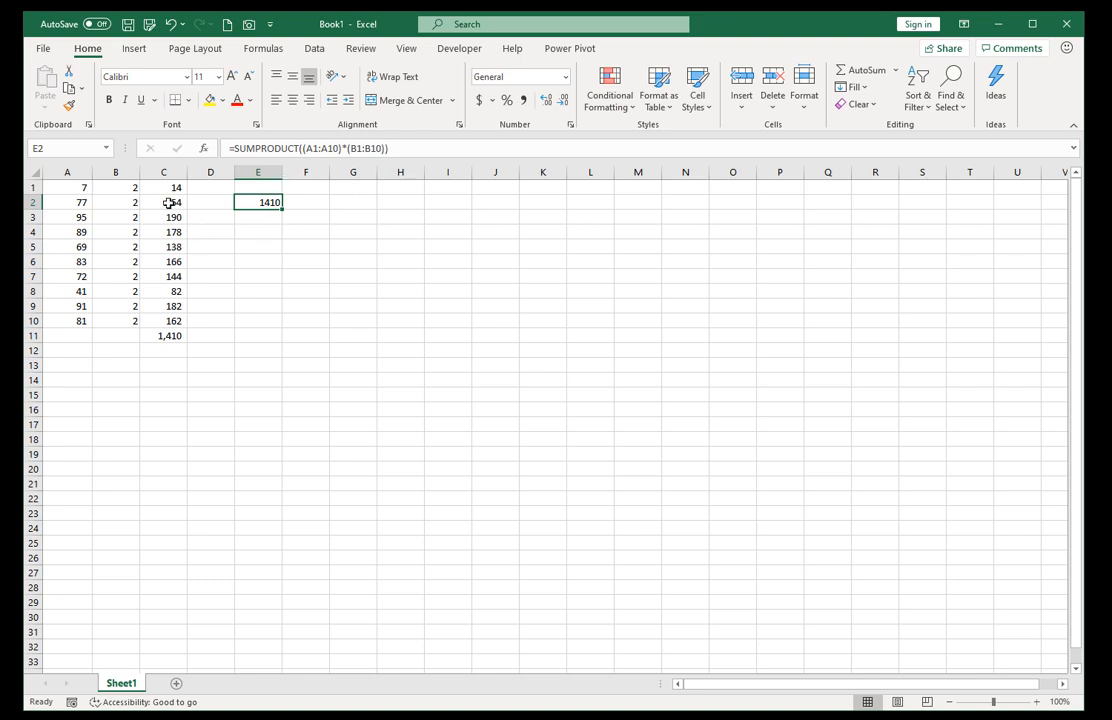
click(102, 185)
drag(221, 202, 268, 322)
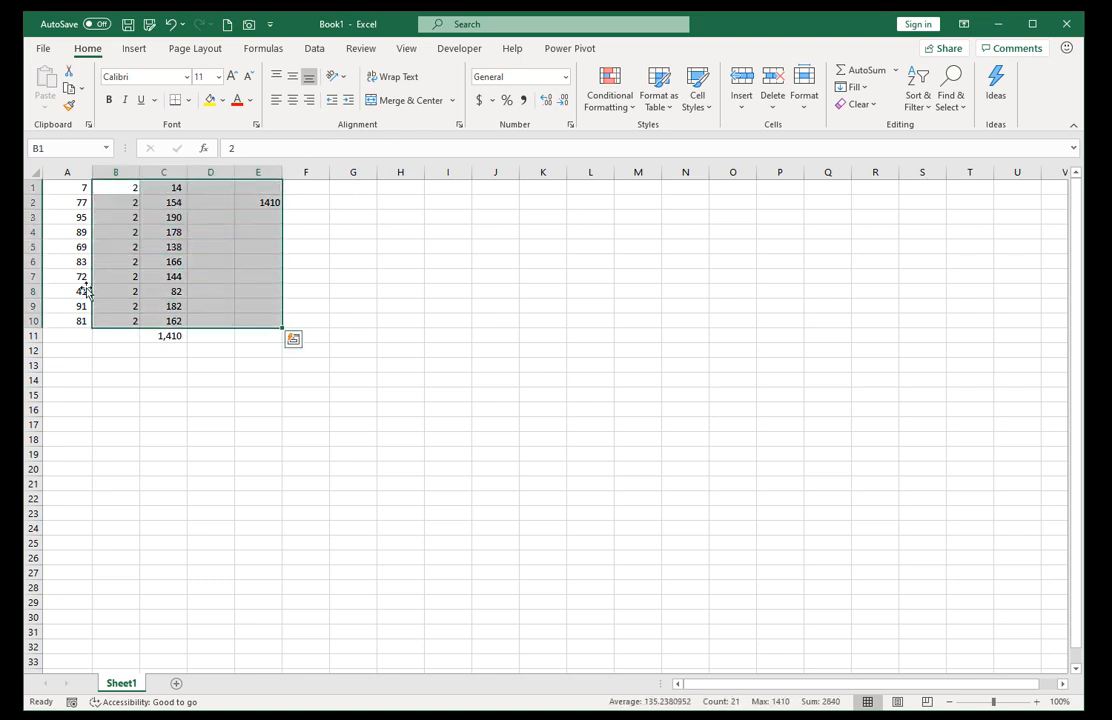
drag(117, 189, 247, 346)
key(Delete)
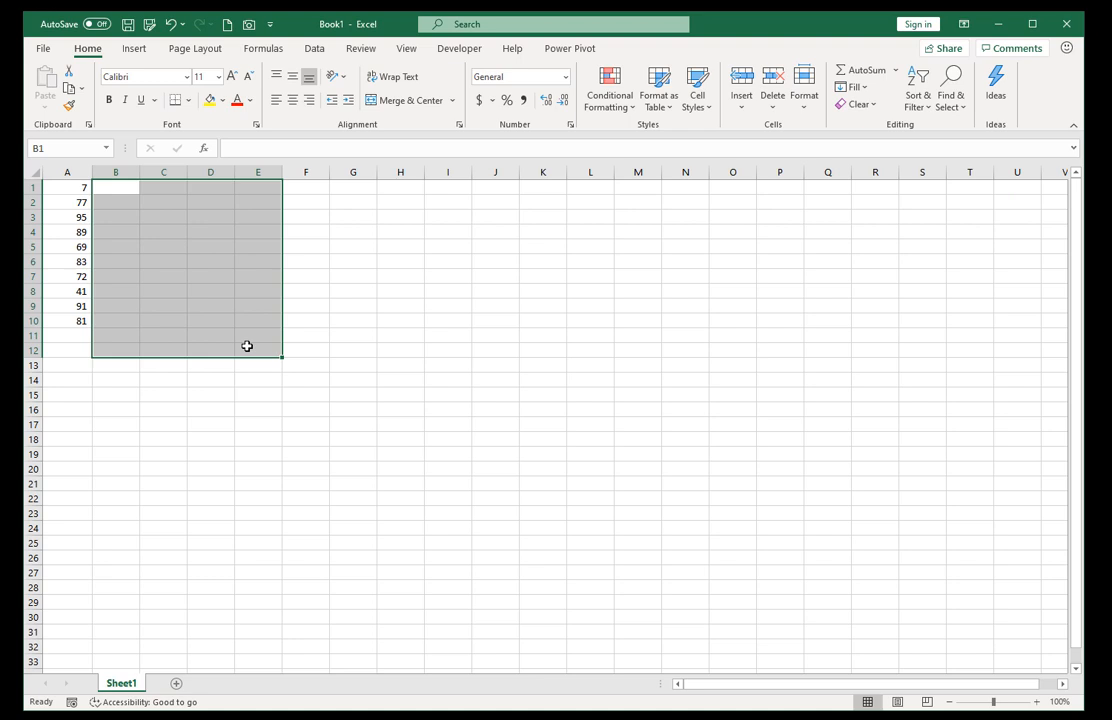
Enter flags in column B: y in B1:B3, n in B4:B7, y in B8:B9 and n in B10.
key(shift+BackSpace)
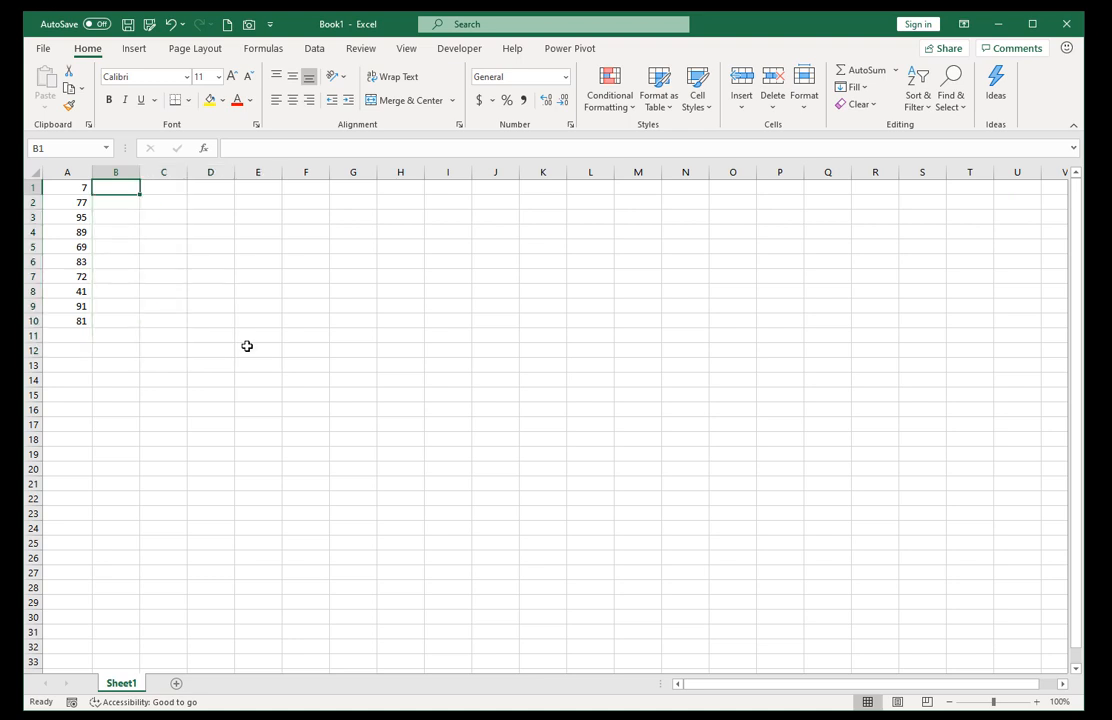
text(y)
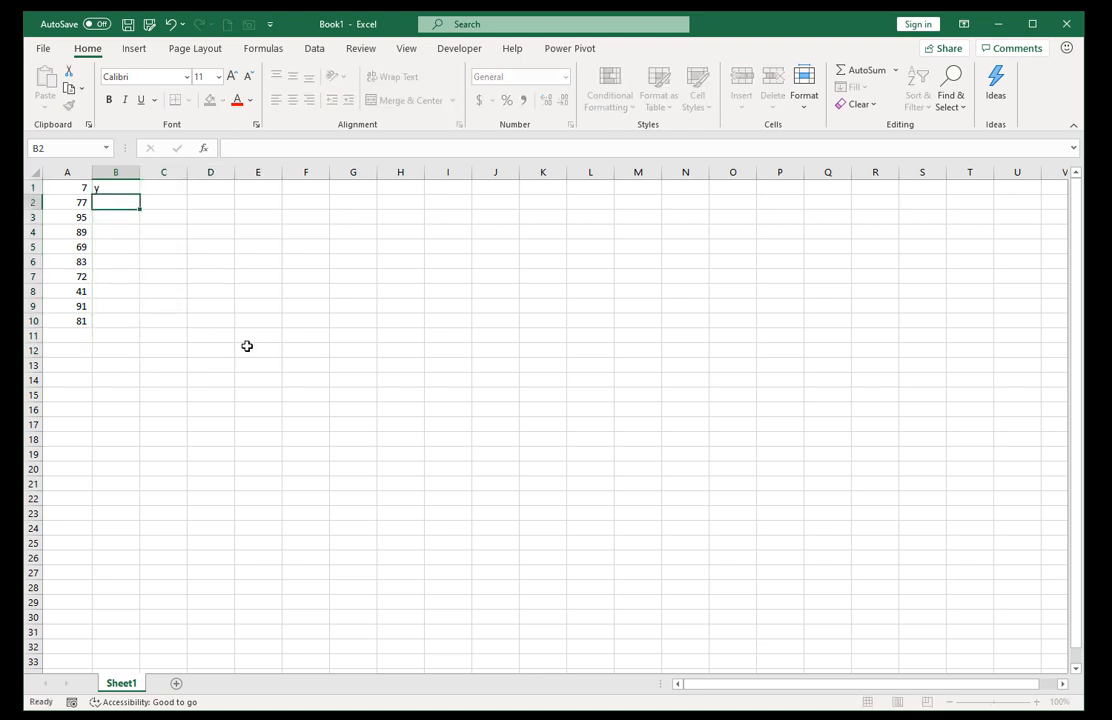
key(Return)
text(y)
key(Return)
text(y)
key(Return)
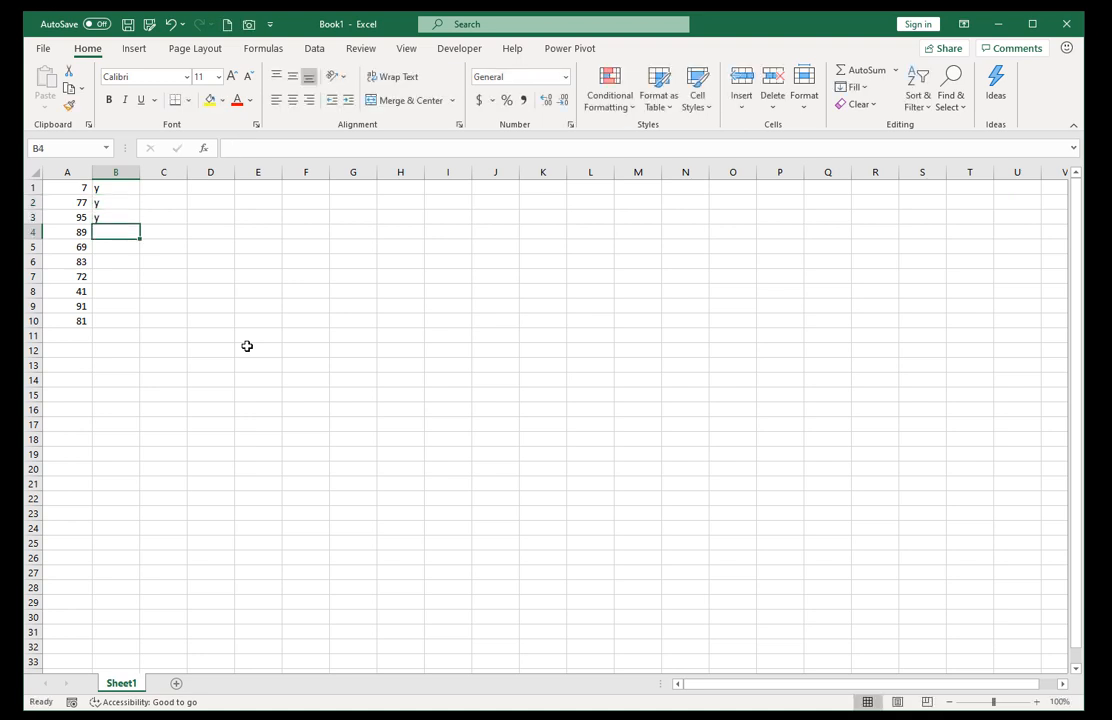
text(n)
key(Return)
text(n)
key(Return)
text(n)
key(Return)
text(n)
key(Return)
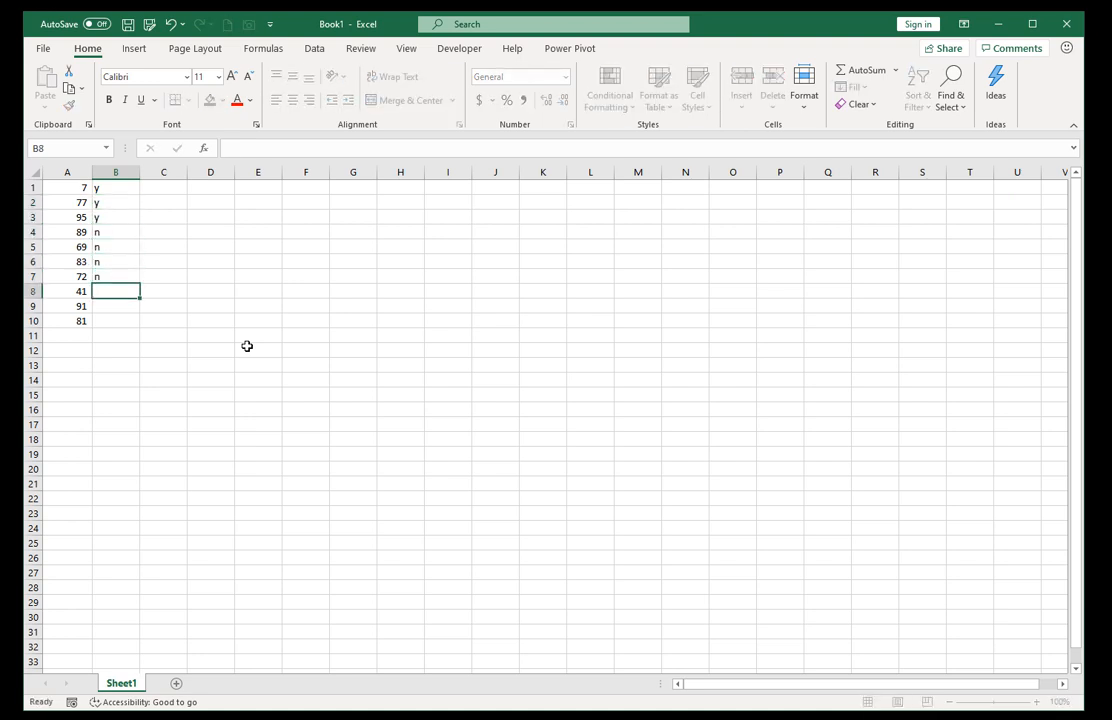
text(y)
key(Return)
text(y)
key(Return)
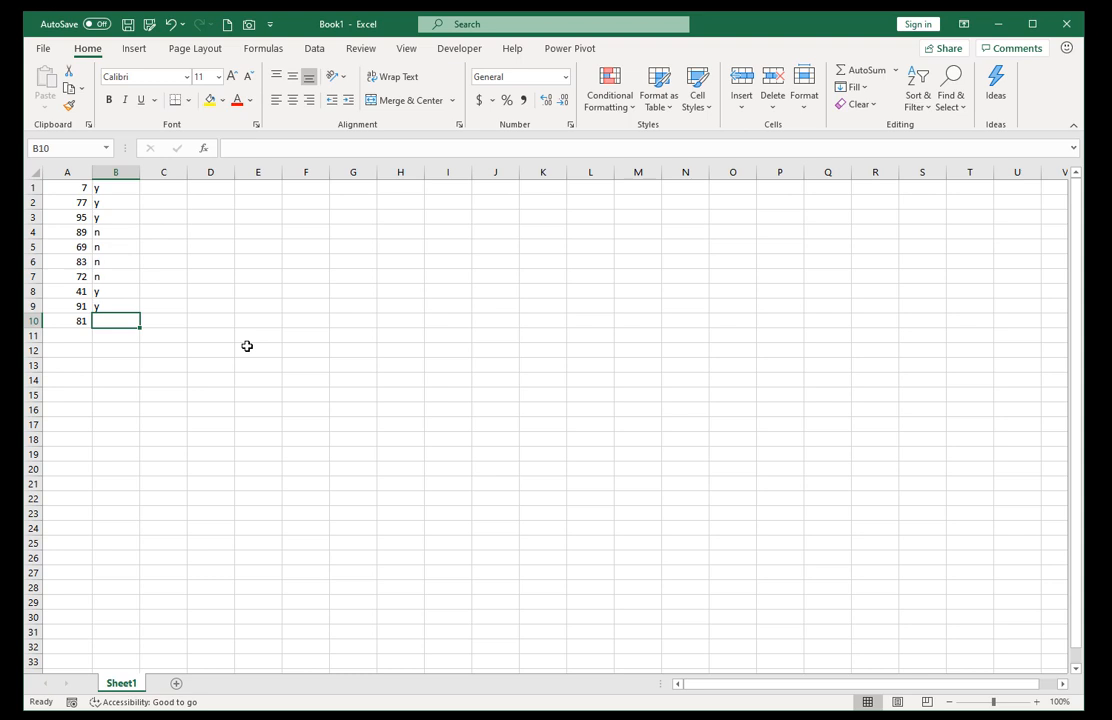
text(n)
key(Up)
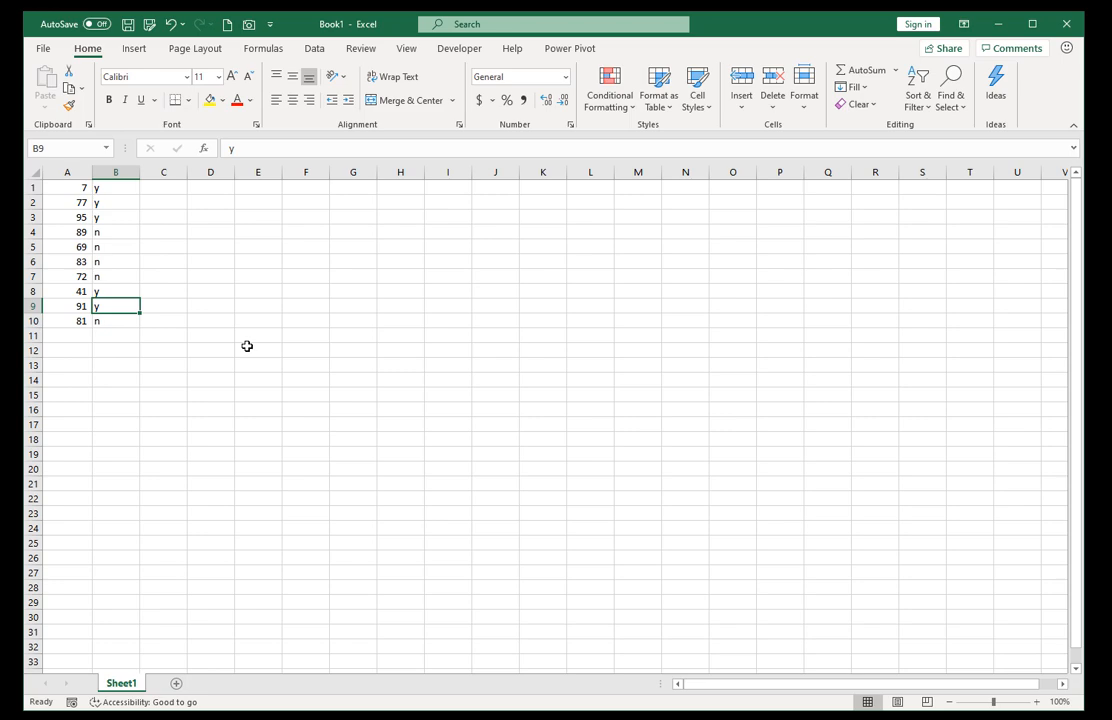
Start a SUMPRODUCT formula in cell F2 with the parenthesized range (A1:A10) as the first factor, followed by a multiplication operator.
click(200, 203)
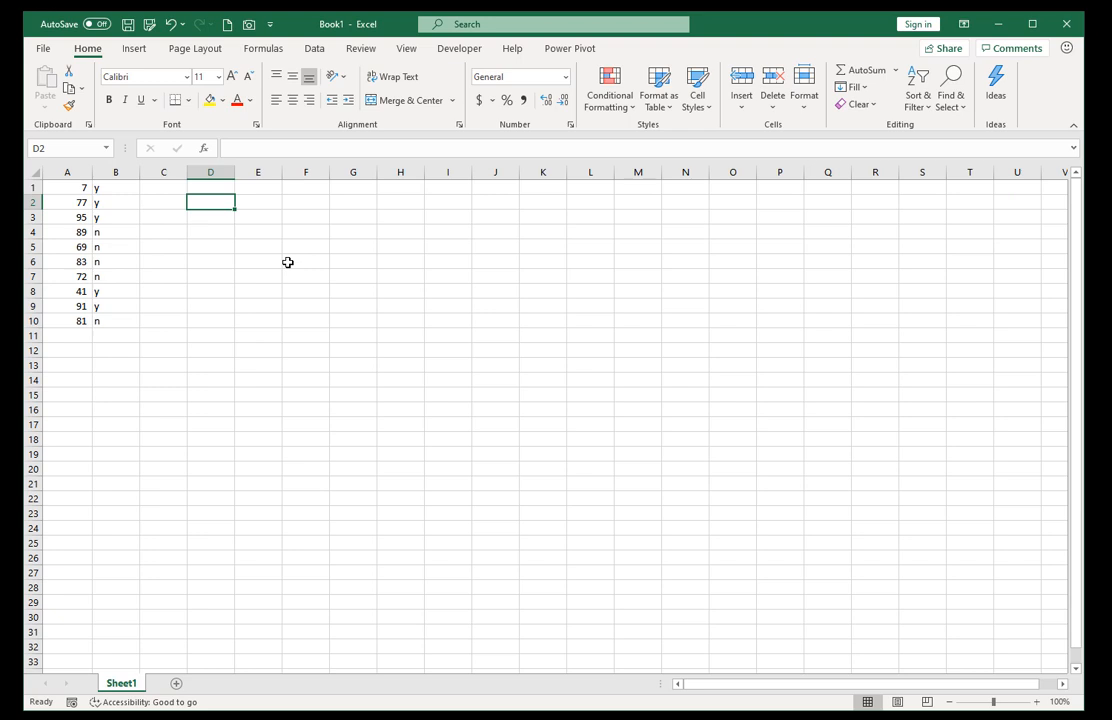
key(Right)
key(Right)
text(=)
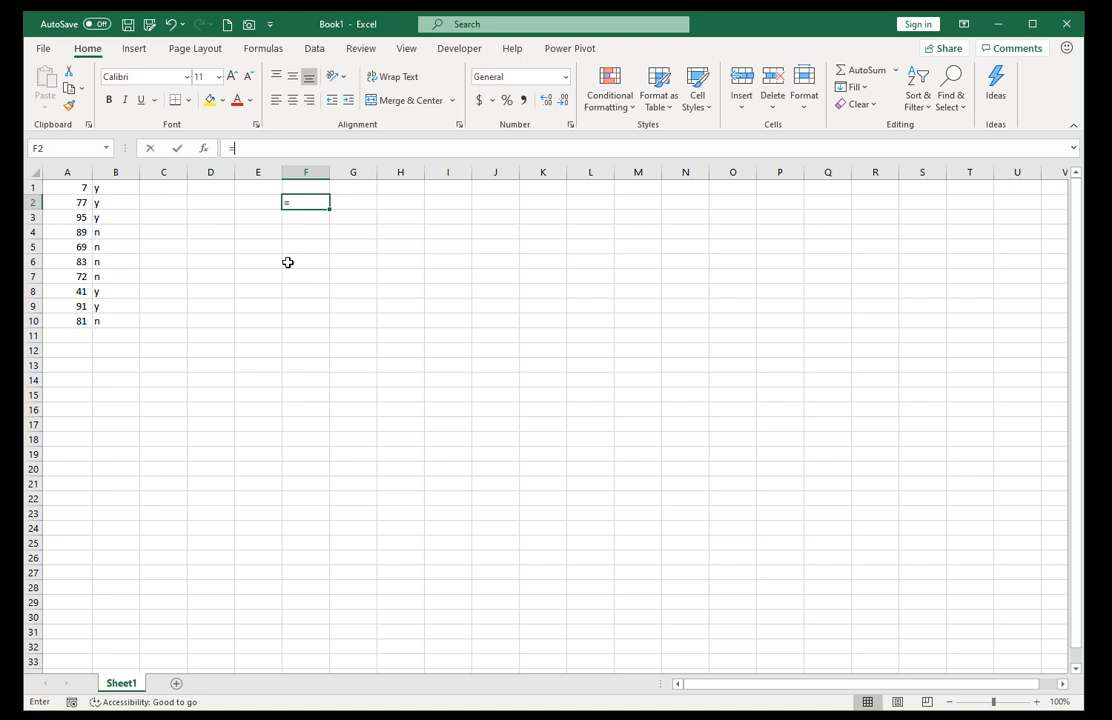
text(sumpr)
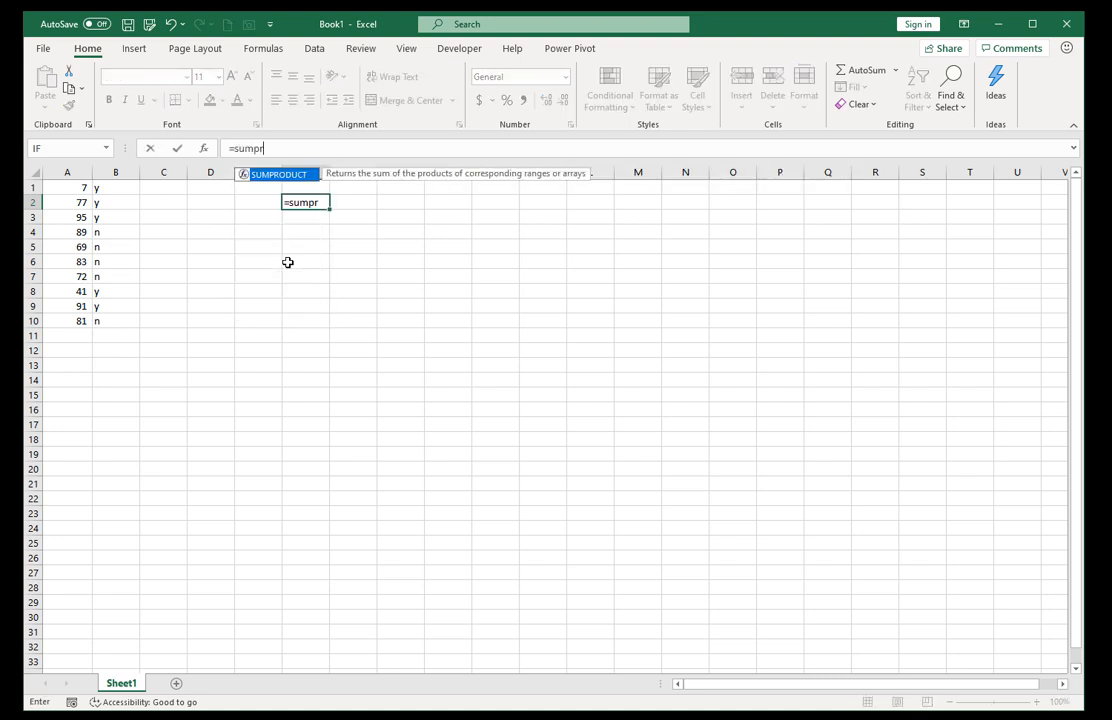
key(Tab)
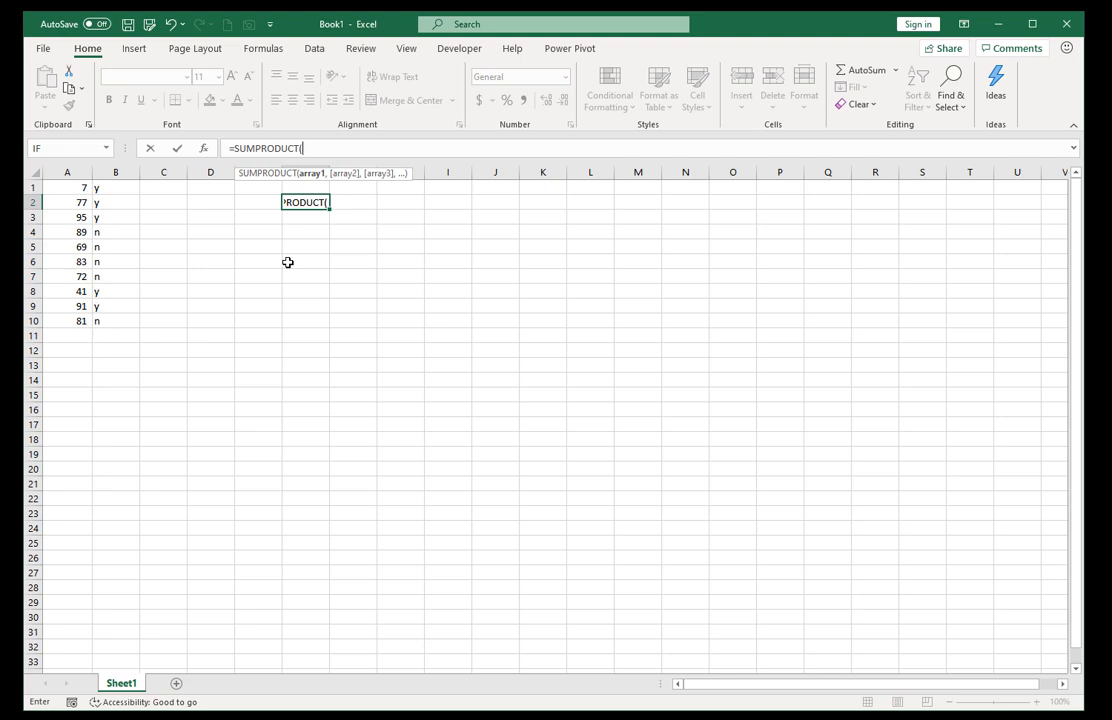
text(()
drag(68, 188, 68, 316)
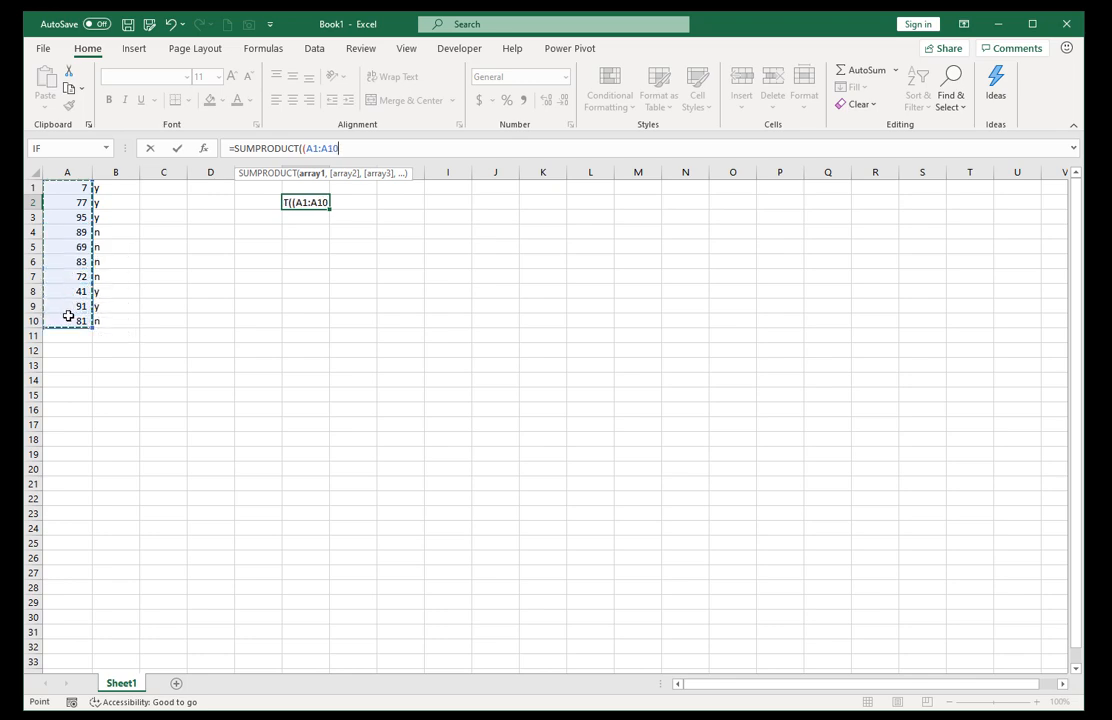
text()*)
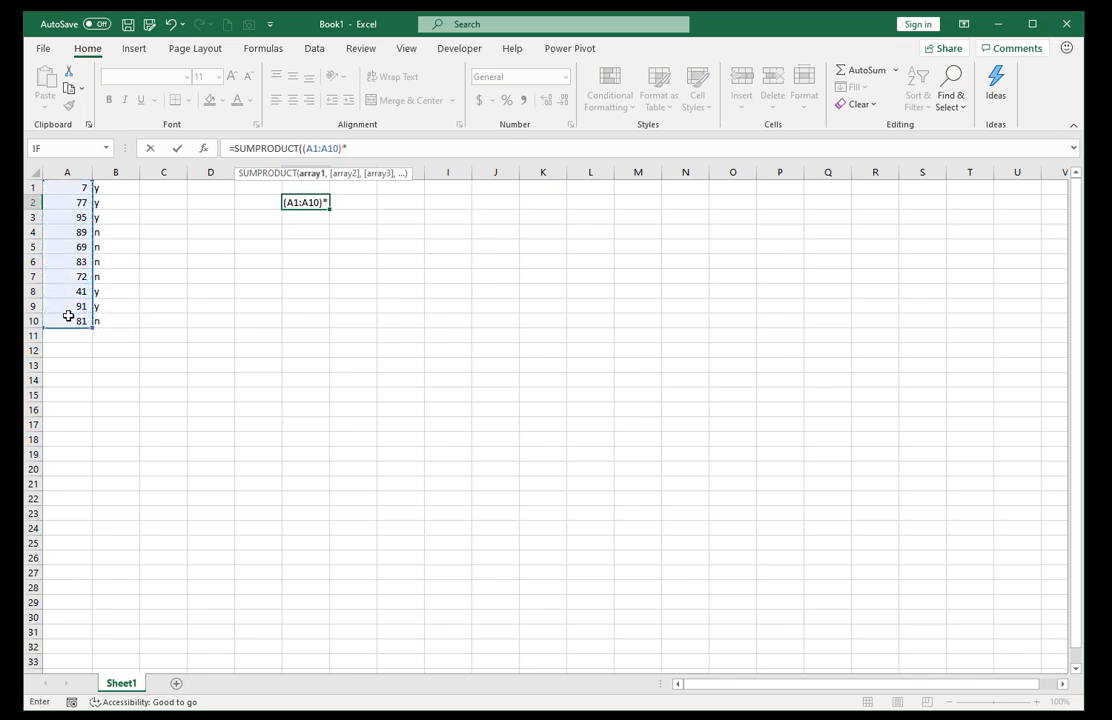
text(()
Complete F2's formula with the condition (B1:B10="y") as the second factor and enter it, keeping F2 selected.
click(119, 188)
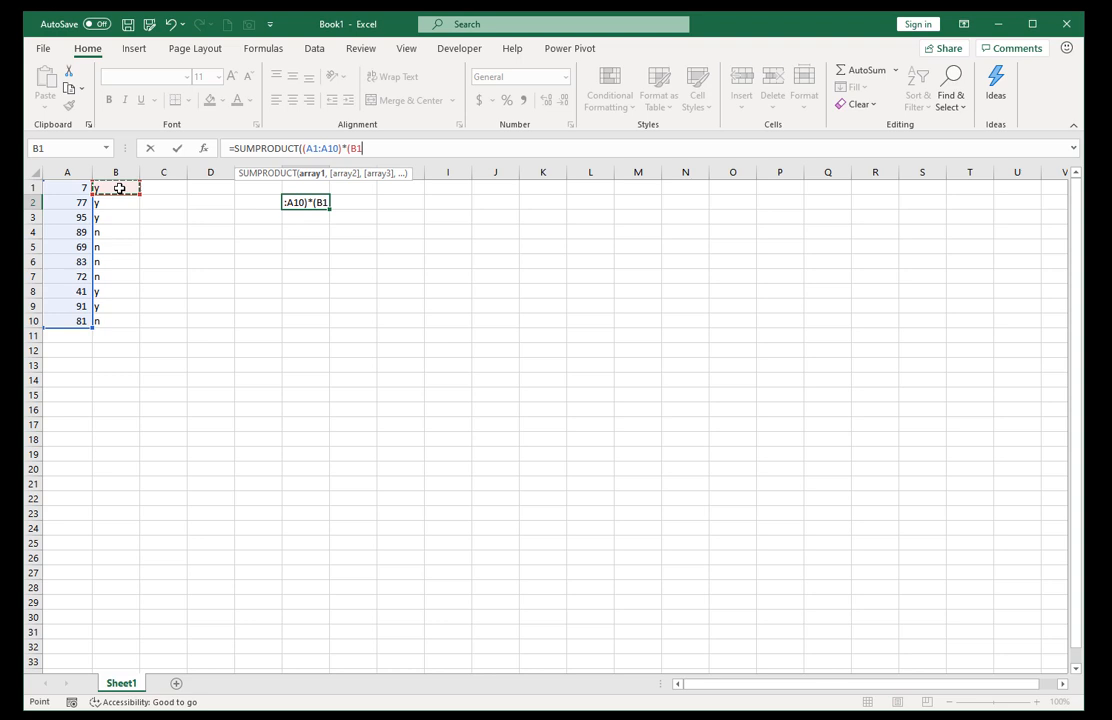
drag(119, 188, 120, 323)
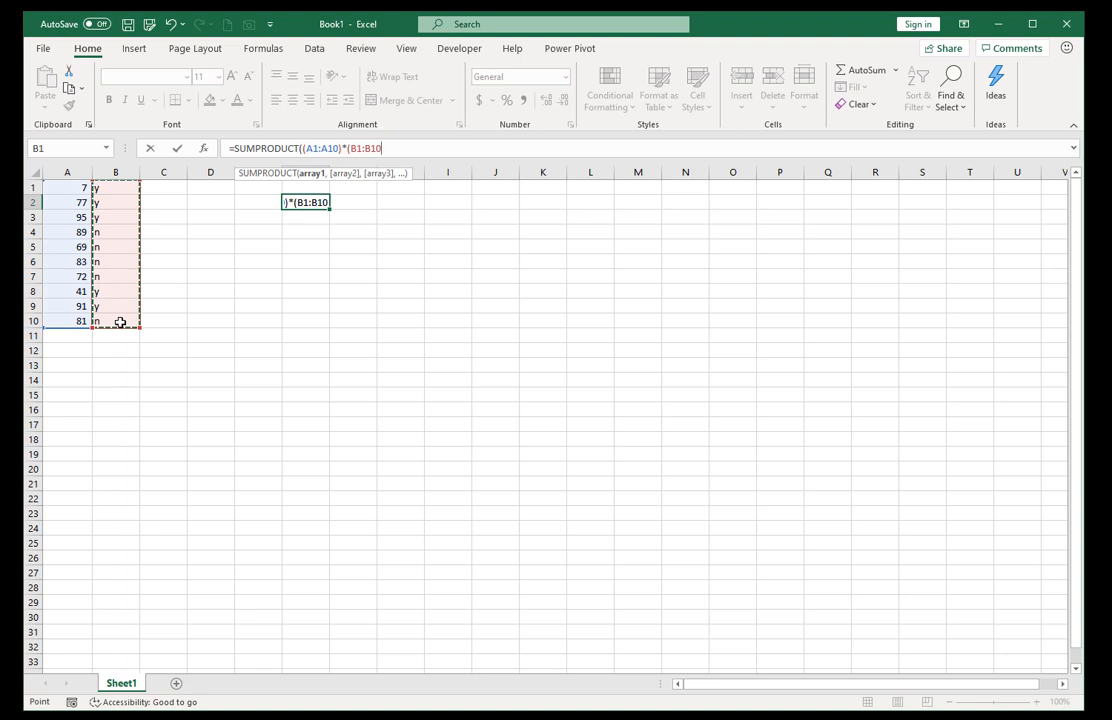
text(="y)
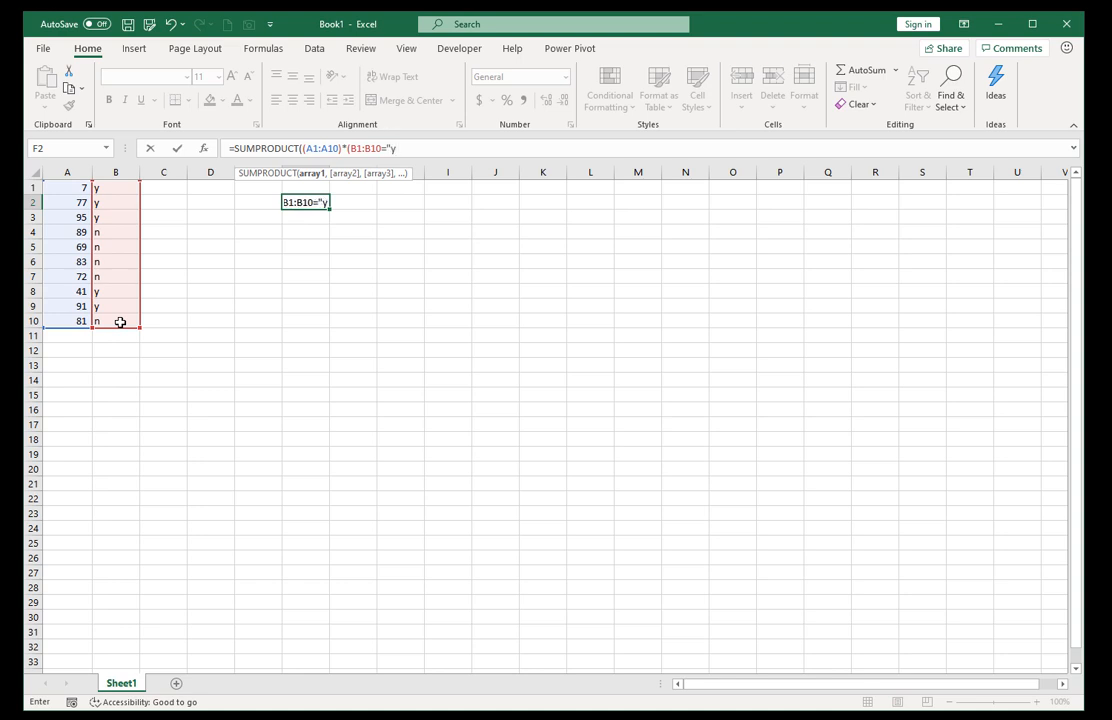
text(")))
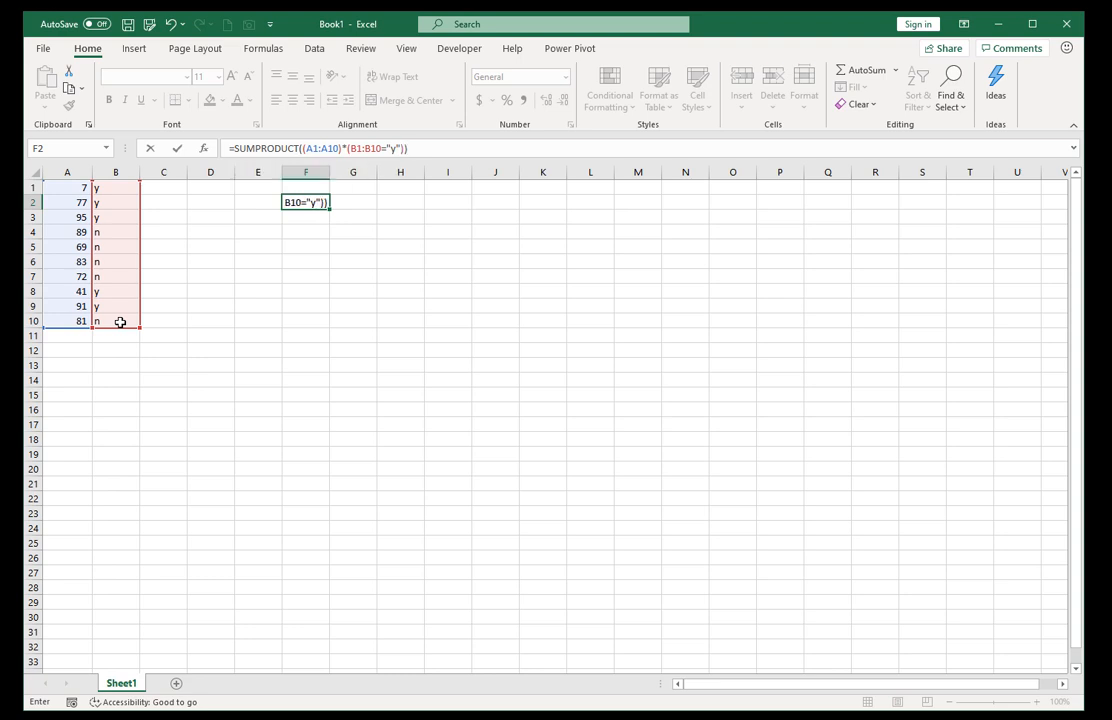
key(ctrl+Return)
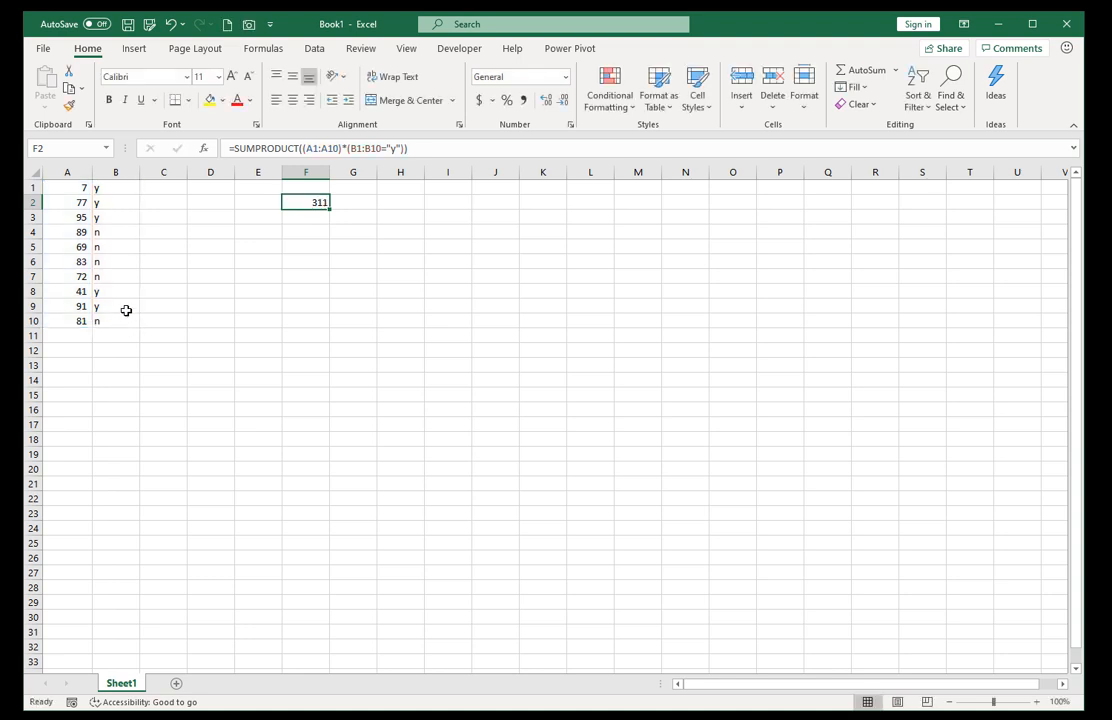
Check the sum of the y-flagged numbers in A1:A3 and A8:A9 against the formula result in F2.
drag(81, 187, 79, 215)
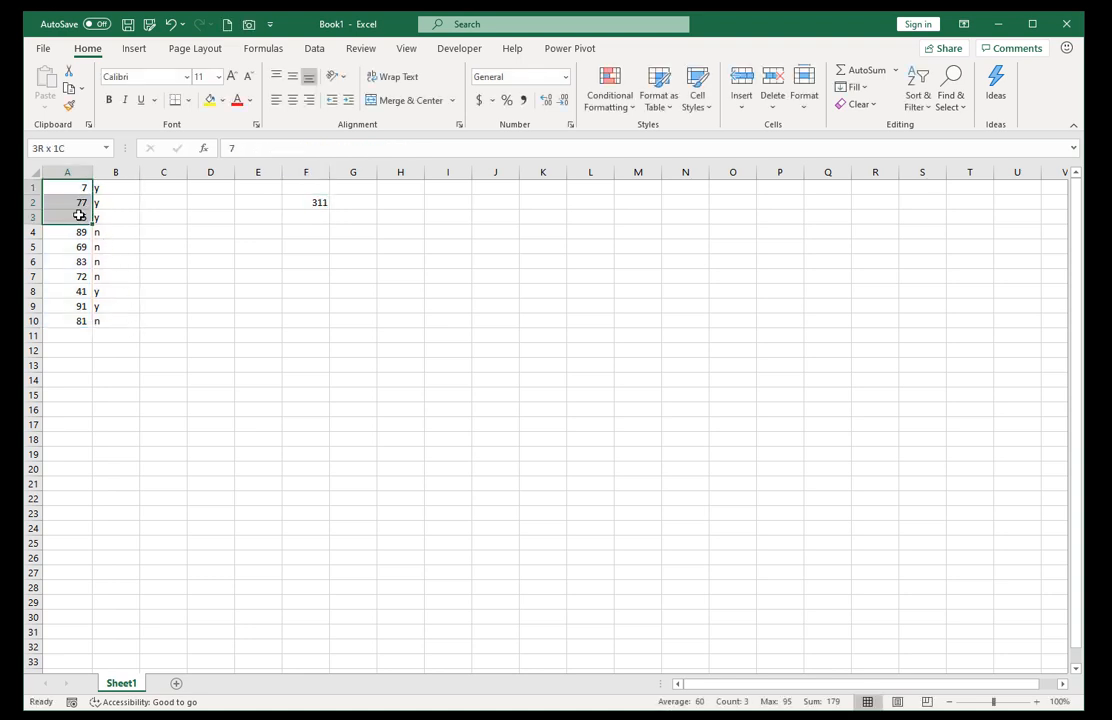
ctrl+drag(77, 290, 77, 303)
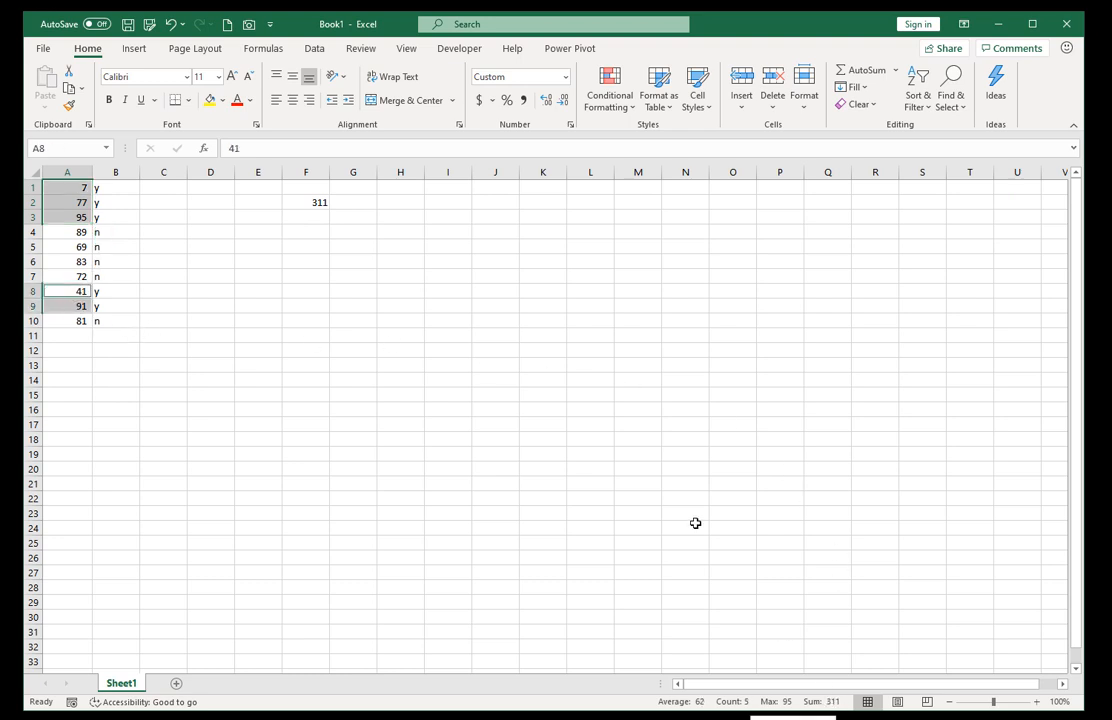
click(309, 207)
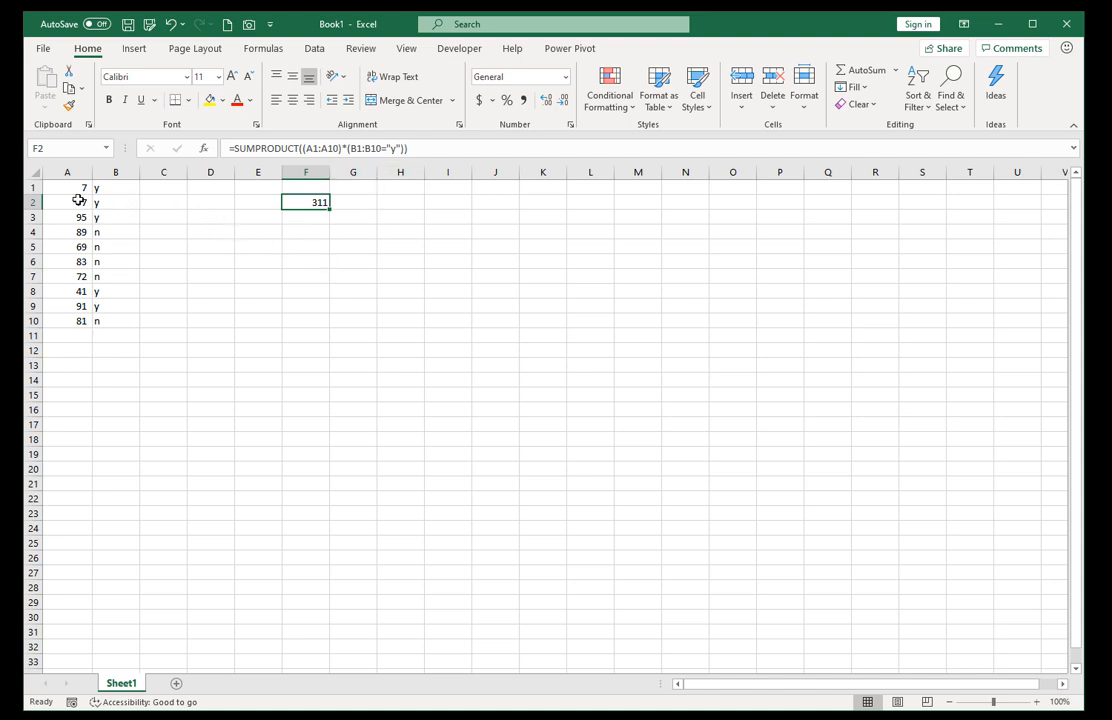
Copy the numbers in A1:A10 and paste them into column D starting at D1.
drag(70, 190, 70, 322)
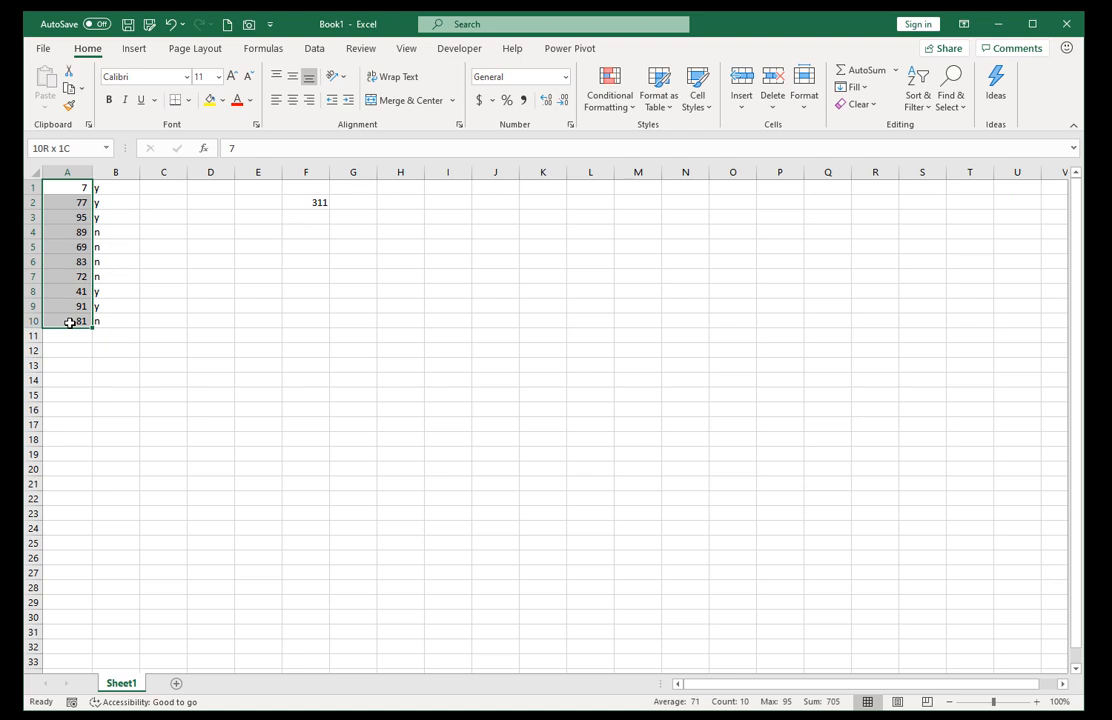
right_click(67, 238)
click(108, 270)
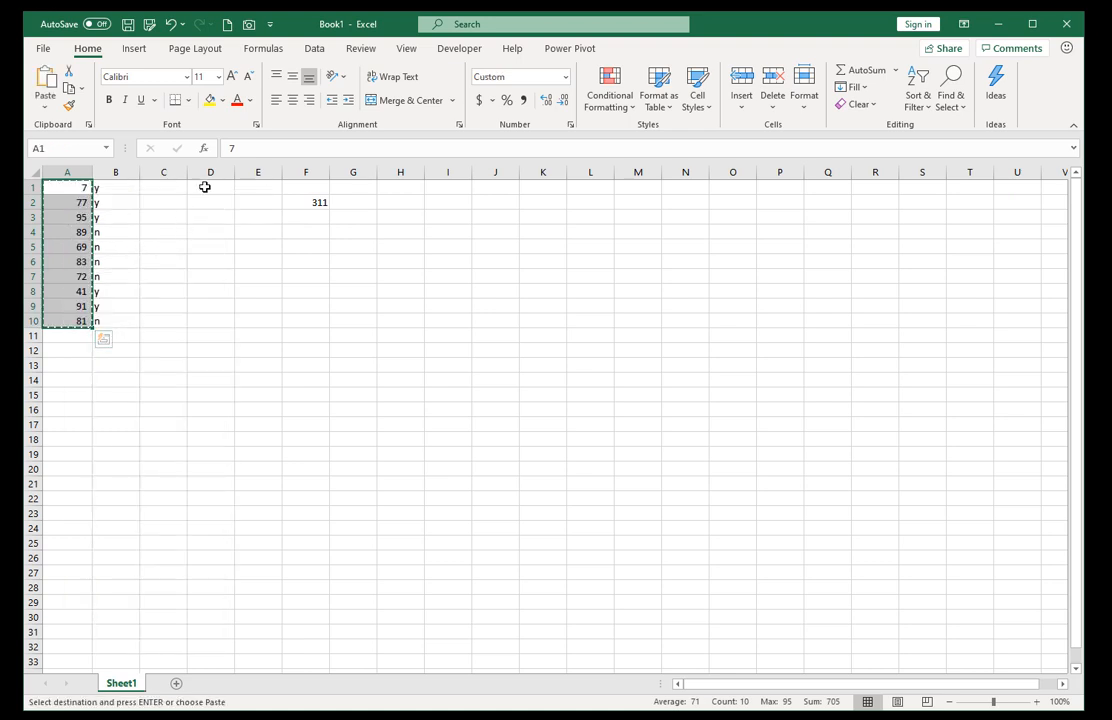
right_click(205, 186)
click(240, 265)
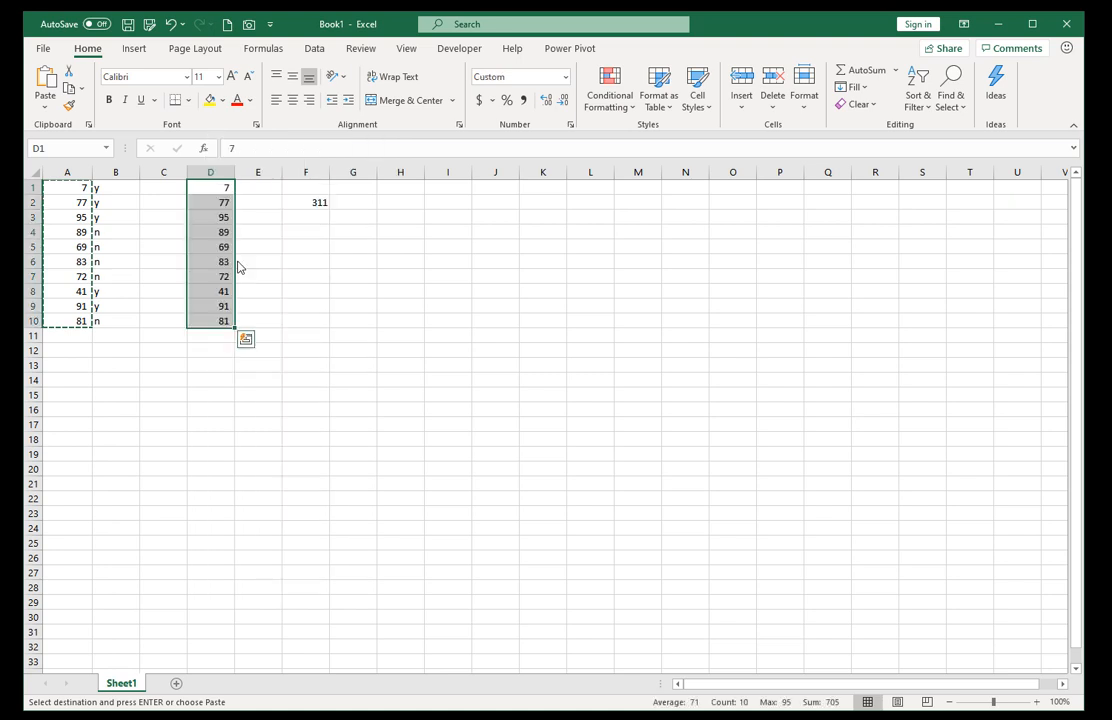
Examine the B1:B10="y" condition within F2's SUMPRODUCT formula, leaving the formula as it is.
click(305, 203)
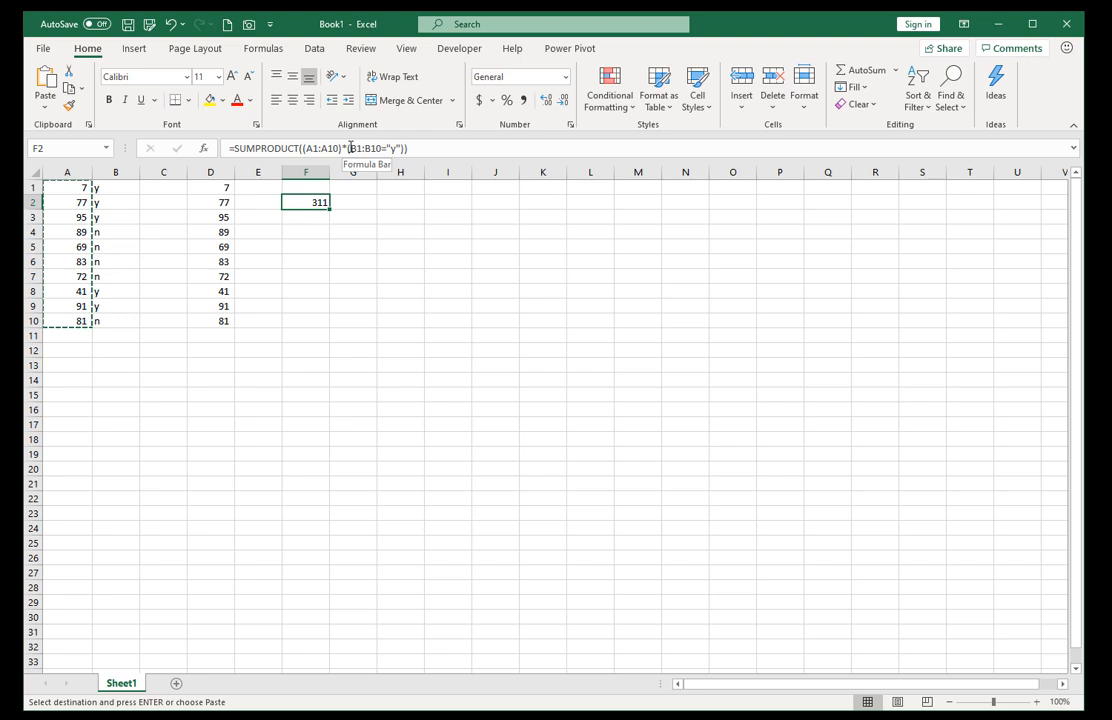
drag(351, 148, 400, 152)
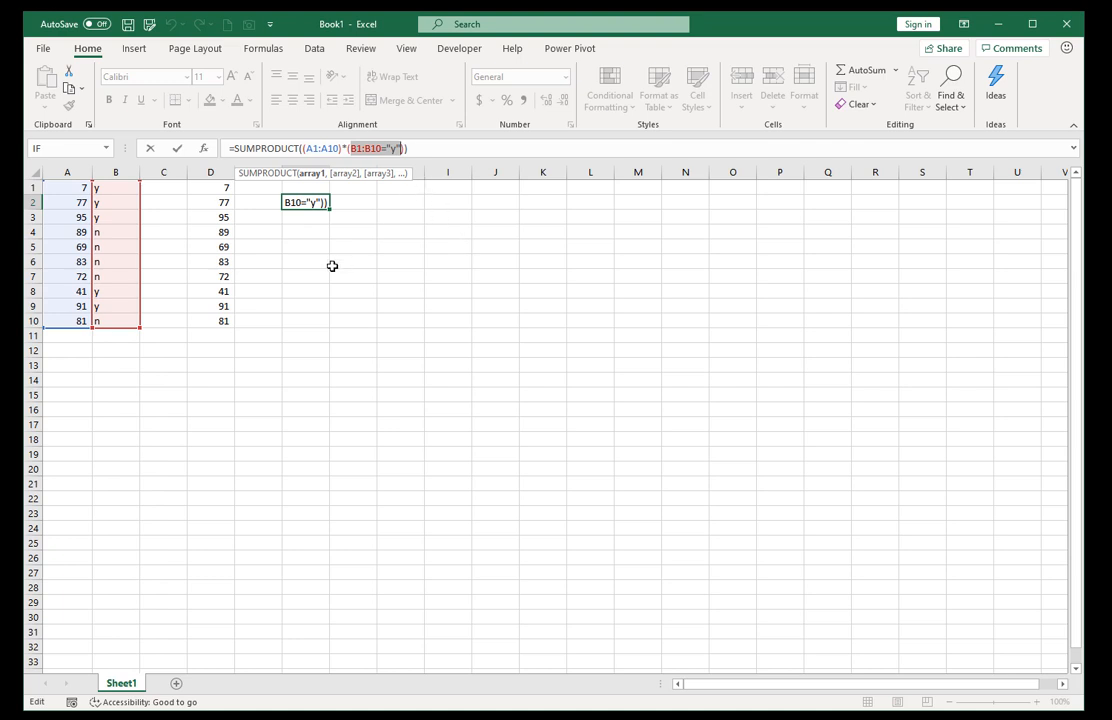
key(ctrl+Return)
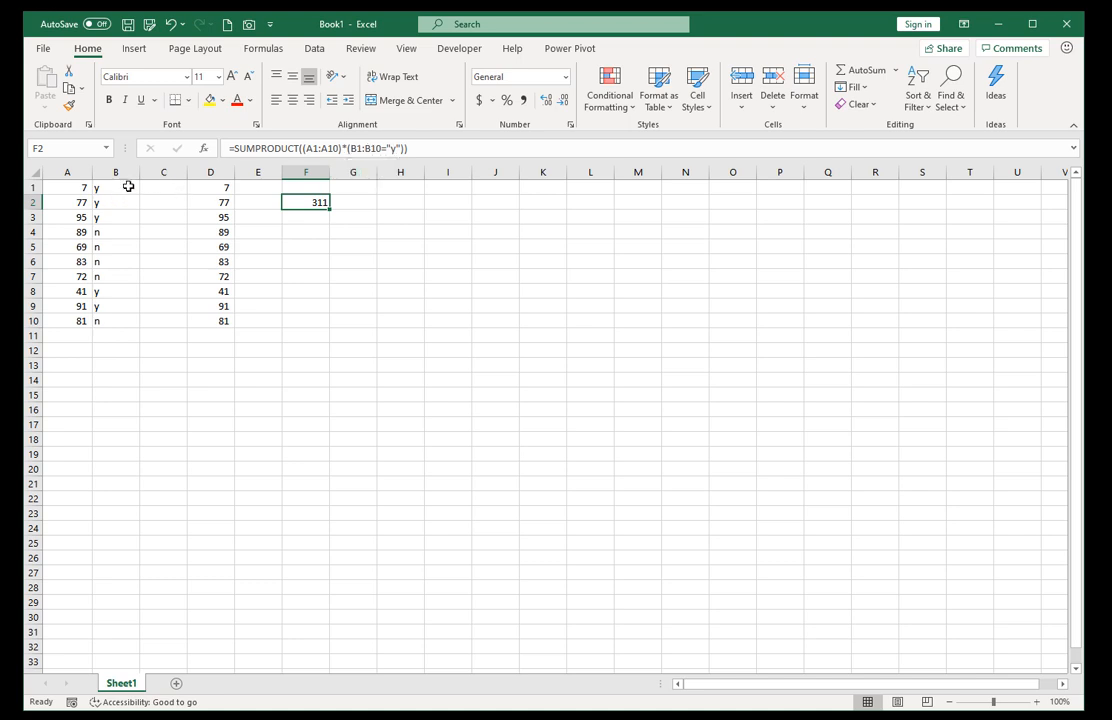
Enter 1 in E1:E3 for the y rows and 0 in E4:E7 for the n rows.
drag(129, 187, 128, 217)
drag(250, 188, 249, 273)
text(1)
key(ctrl+Return)
text(0)
key(ctrl+Return)
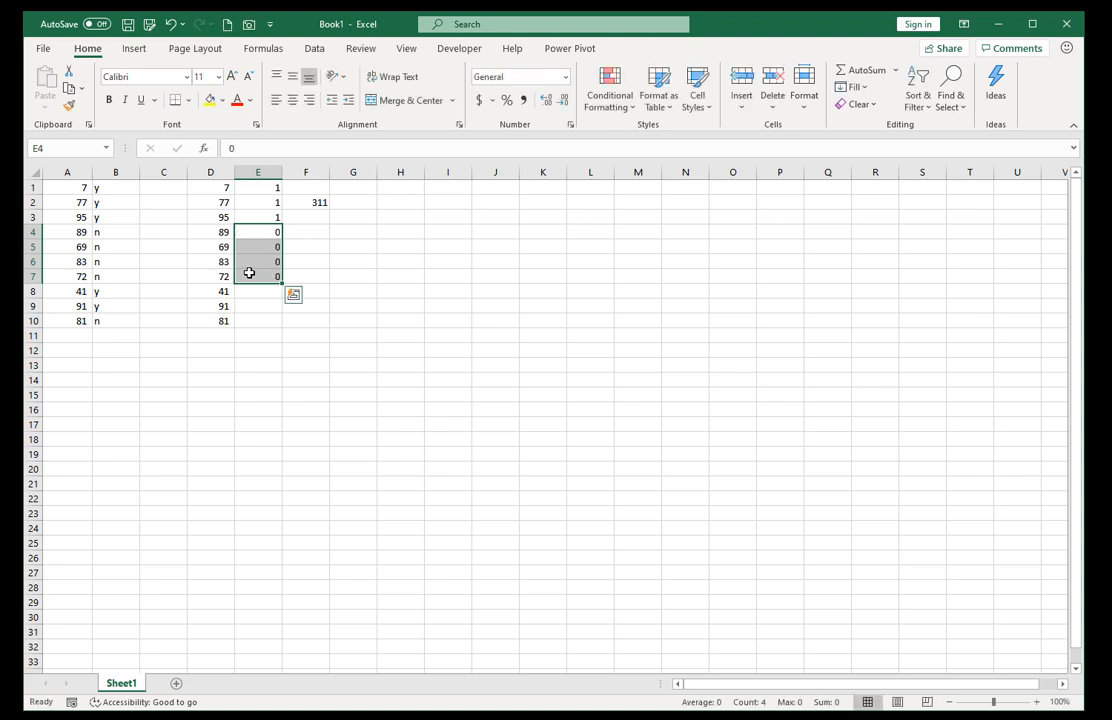
Enter 1 in E8:E9 and 0 in E10 to match the remaining flags in column B.
click(116, 233)
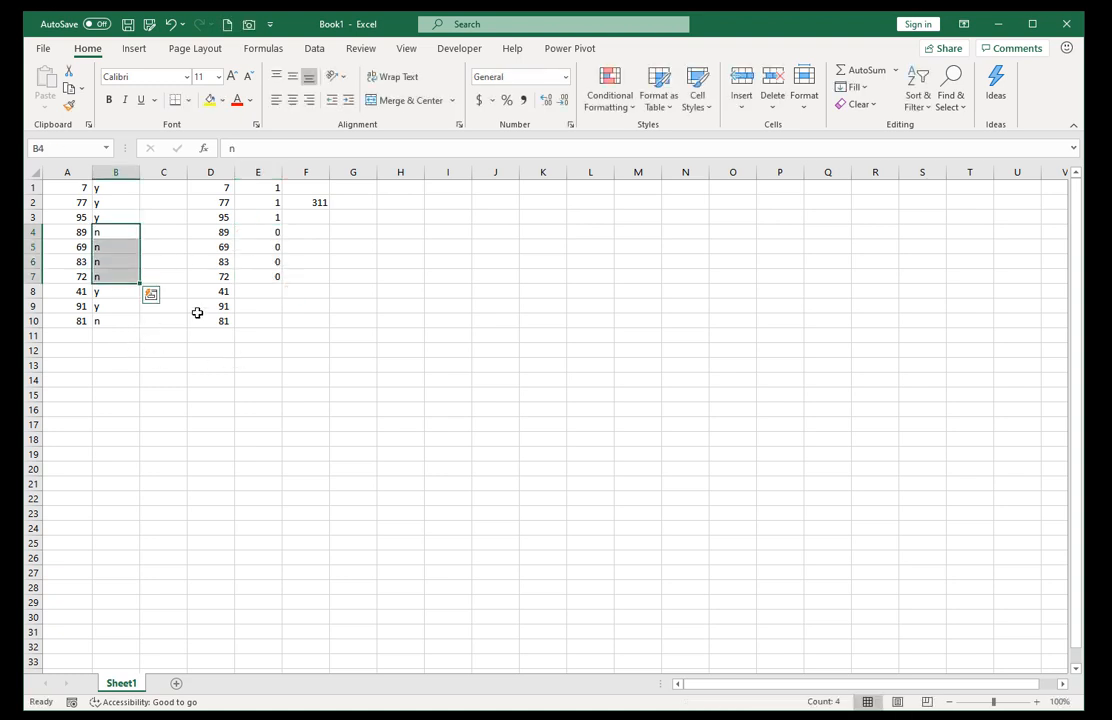
drag(258, 291, 260, 307)
text(1)
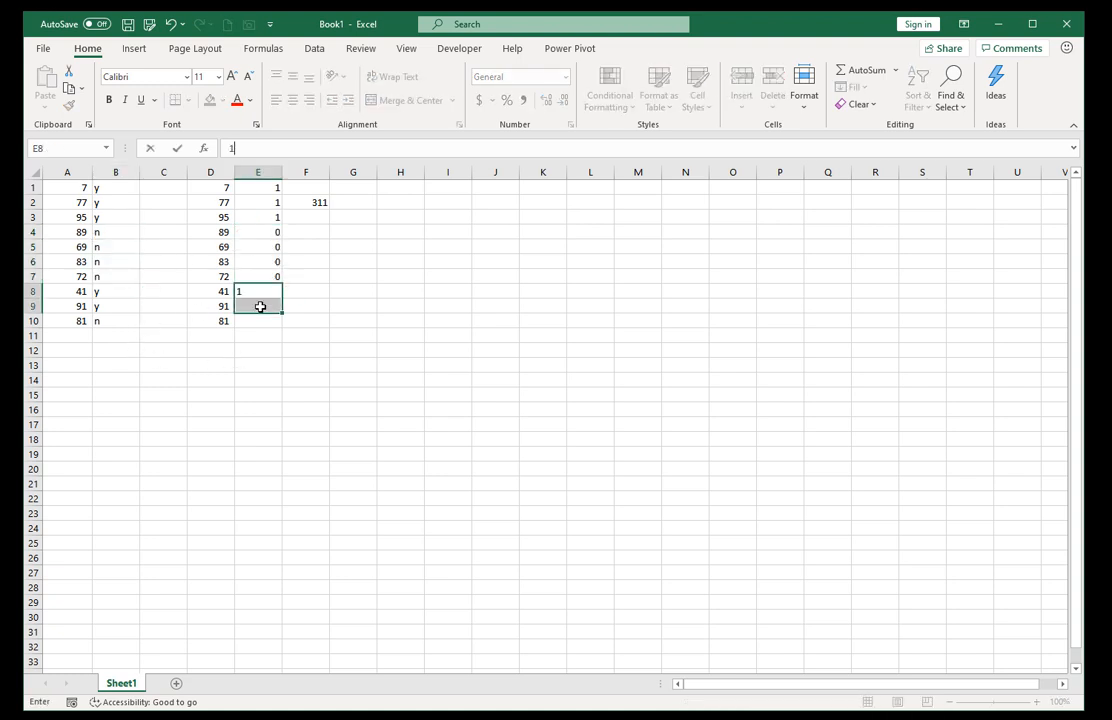
key(ctrl+Return)
click(126, 322)
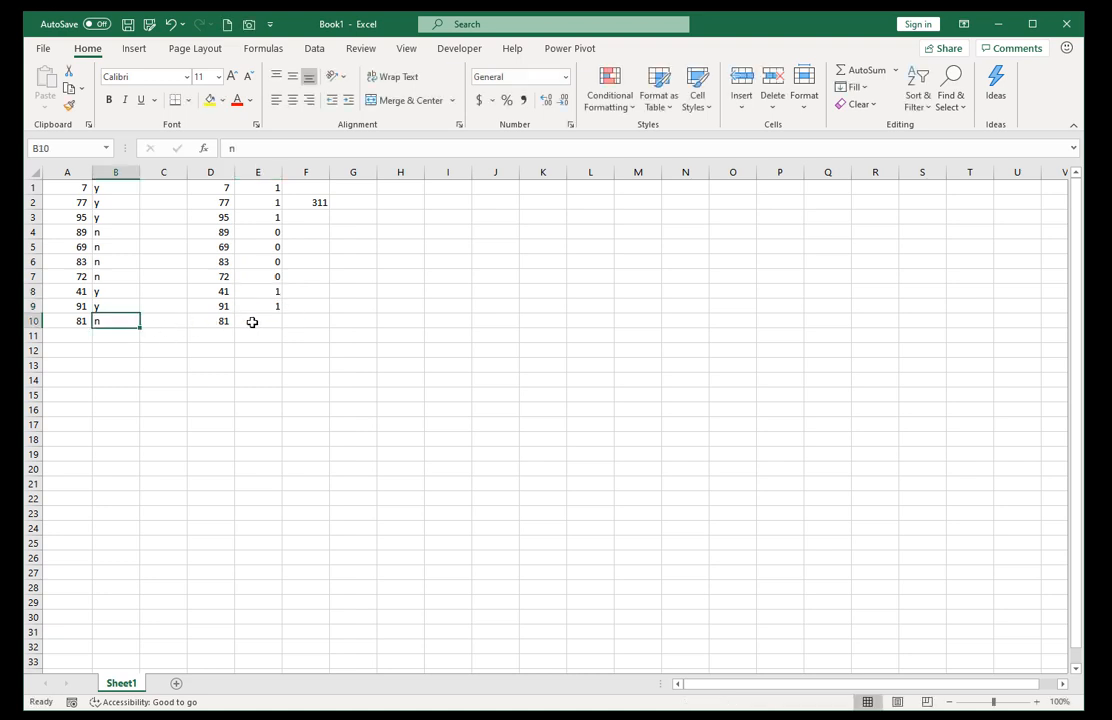
click(252, 320)
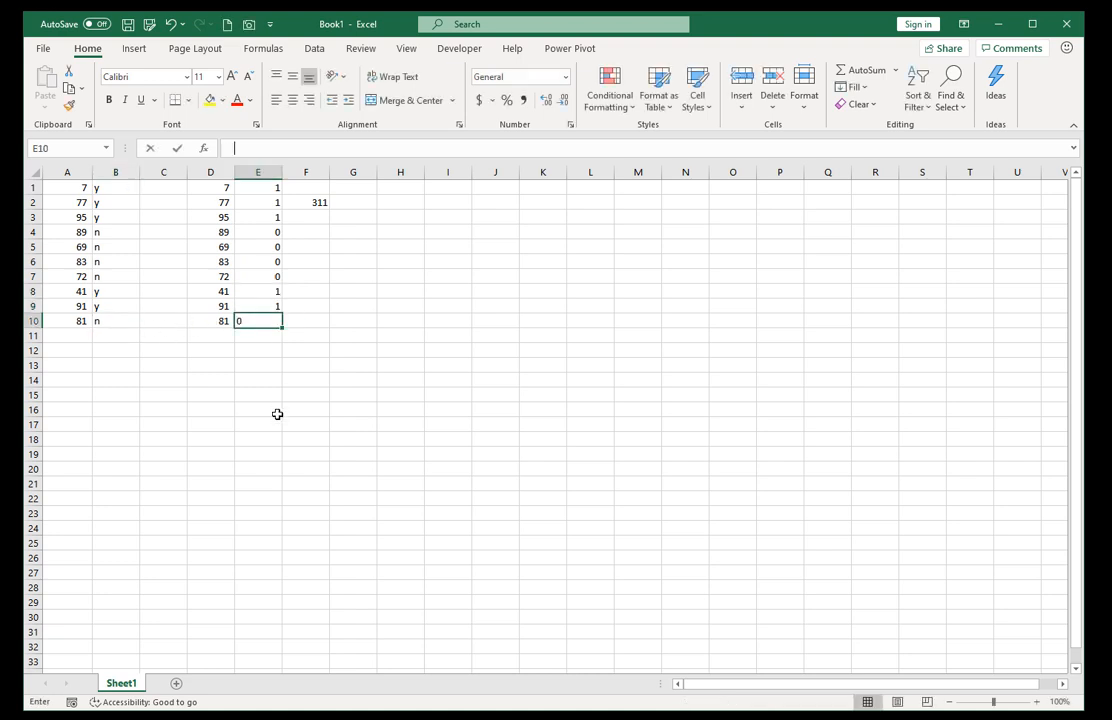
text(0)
click(288, 350)
Move the SUMPRODUCT formula from F2 to M2 and review it against ranges D1:D10, B1:B10 and E1:E10.
click(328, 204)
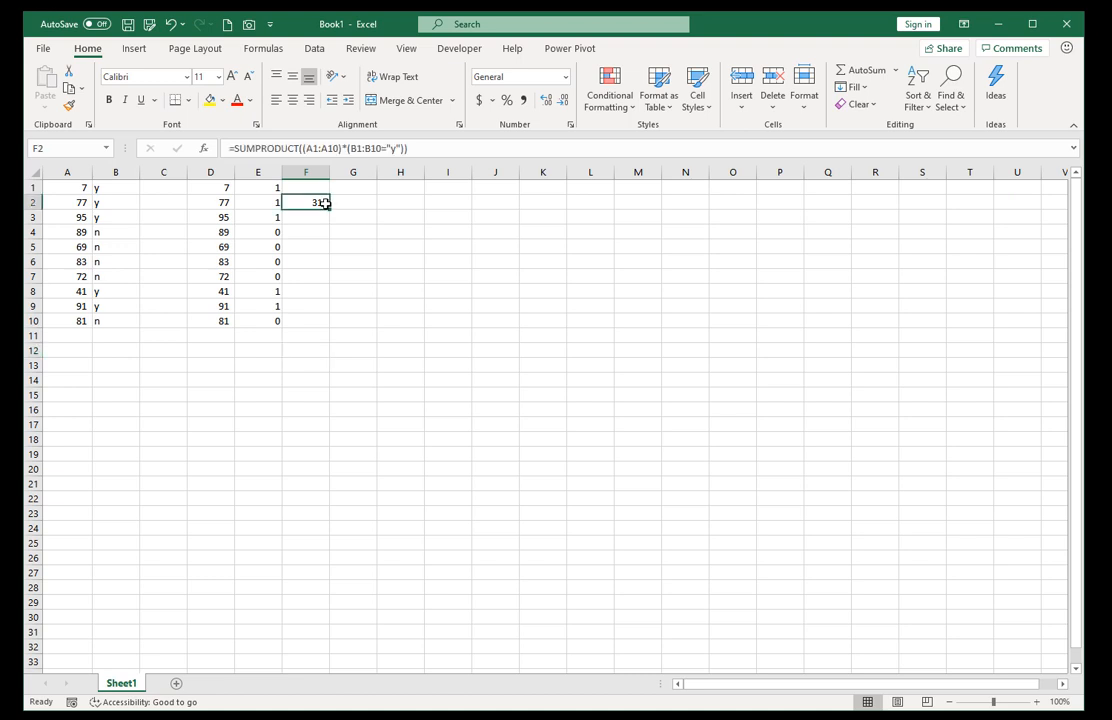
drag(312, 210, 621, 207)
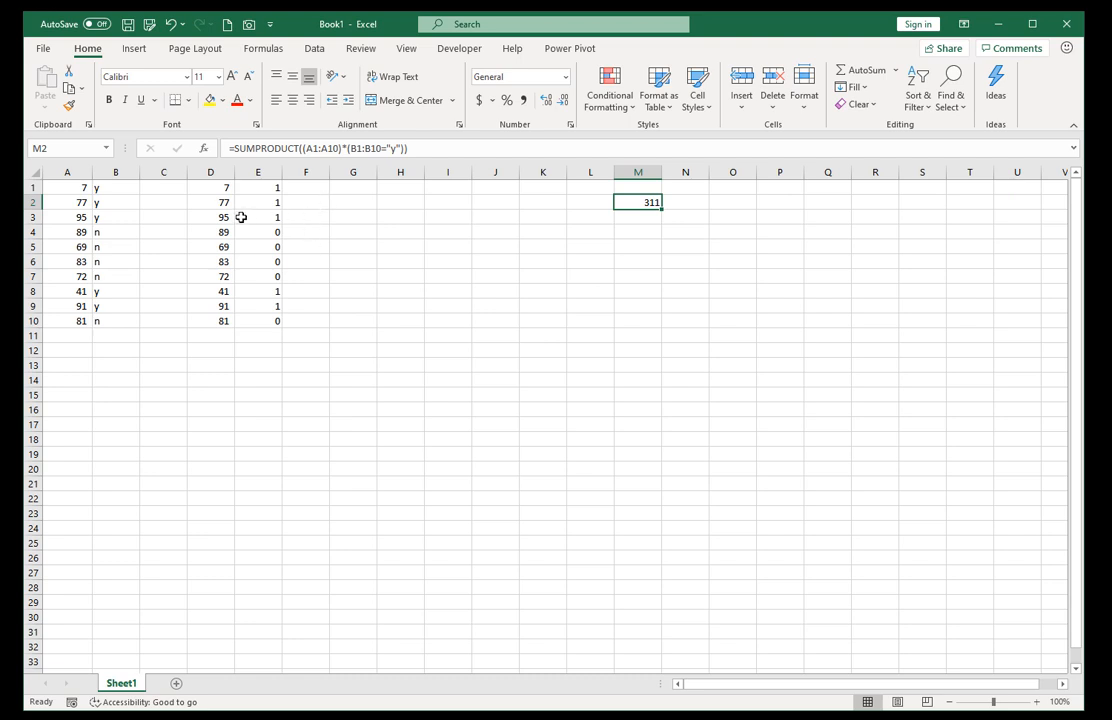
drag(223, 189, 222, 319)
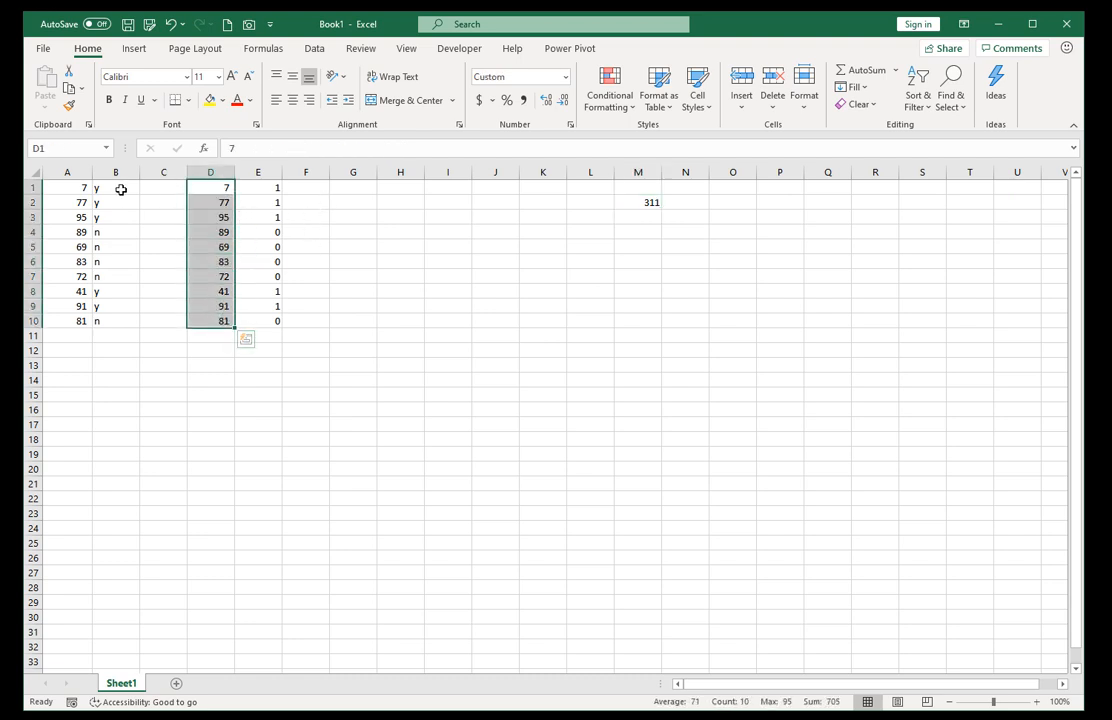
drag(119, 189, 128, 318)
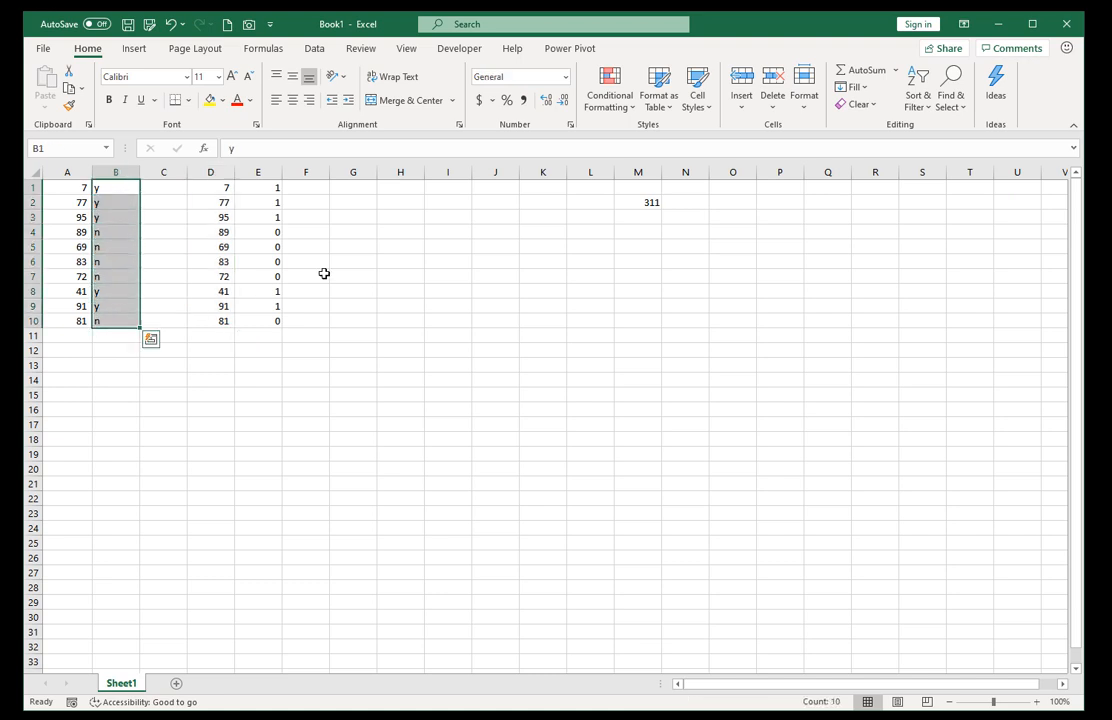
click(636, 202)
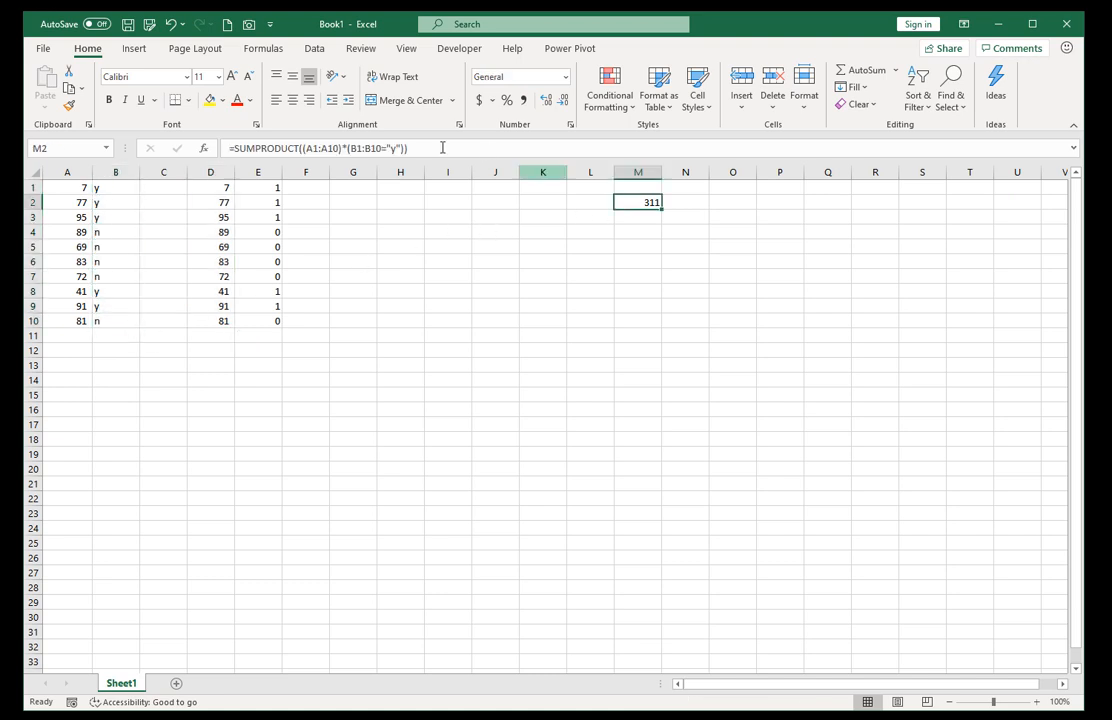
drag(252, 189, 247, 320)
Enter =D1*E1 in F1 and fill the formula down through F10.
click(306, 186)
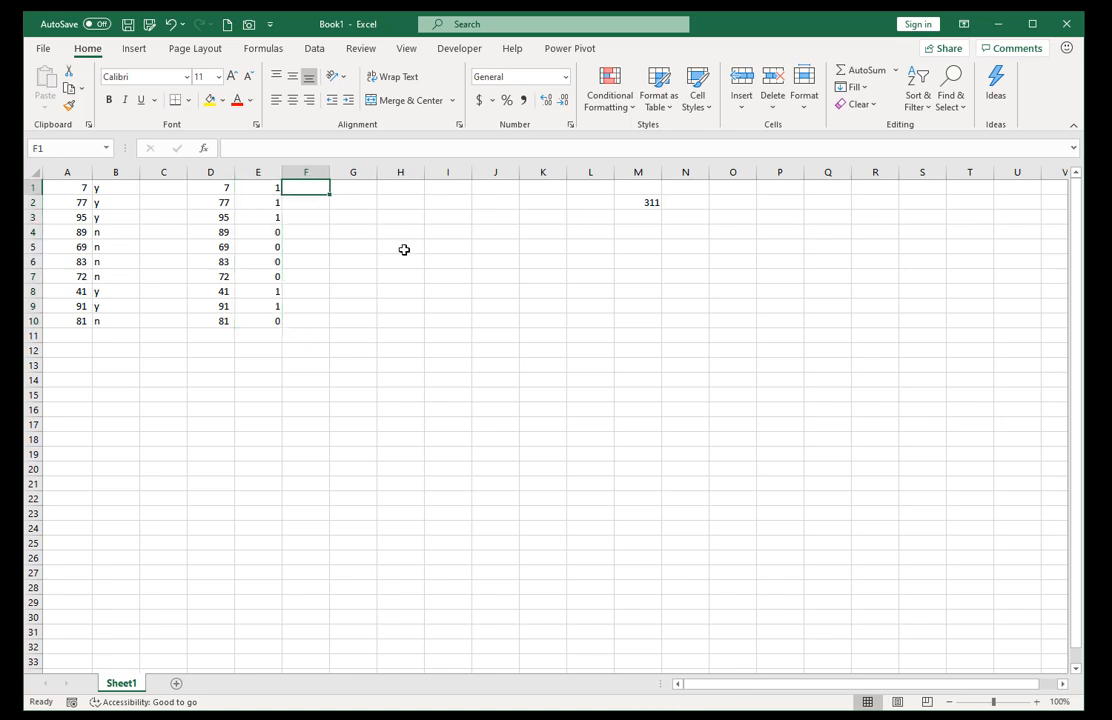
text(=)
key(Left)
key(Left)
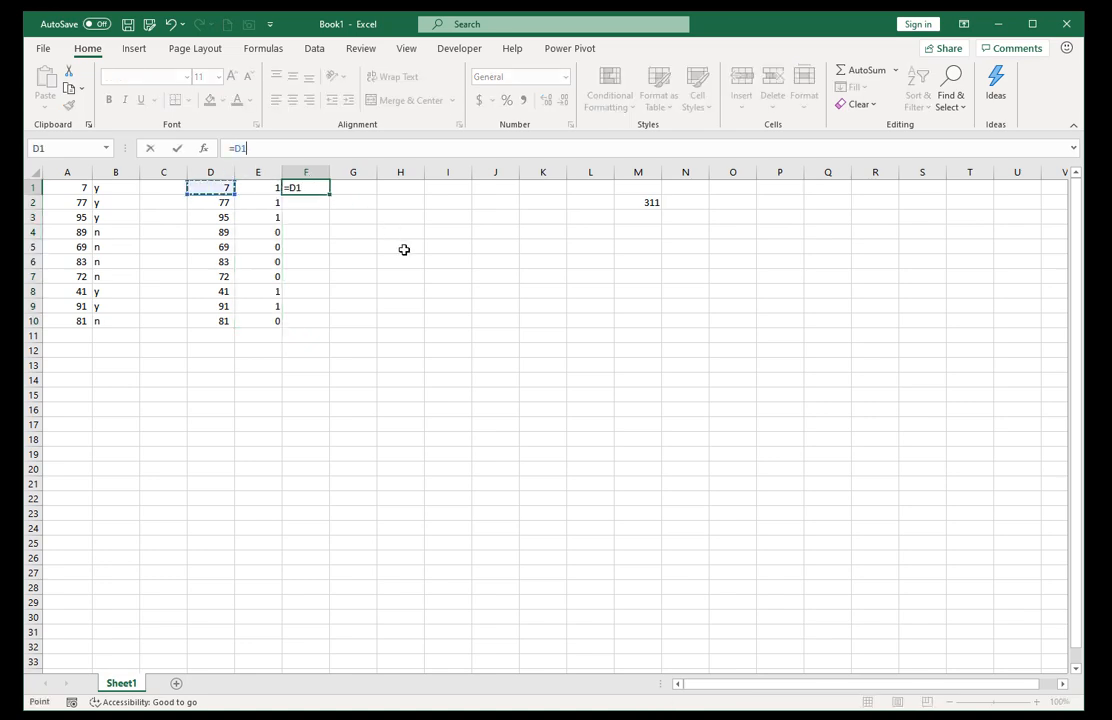
text(*)
key(Left)
key(ctrl+Return)
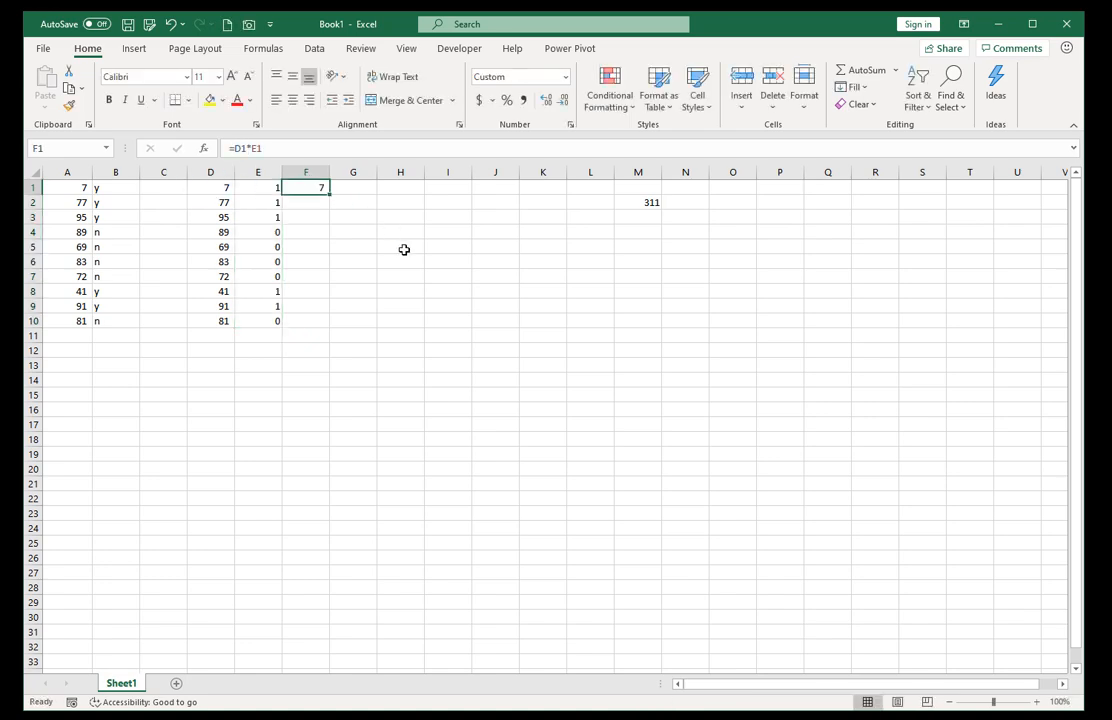
drag(329, 194, 326, 323)
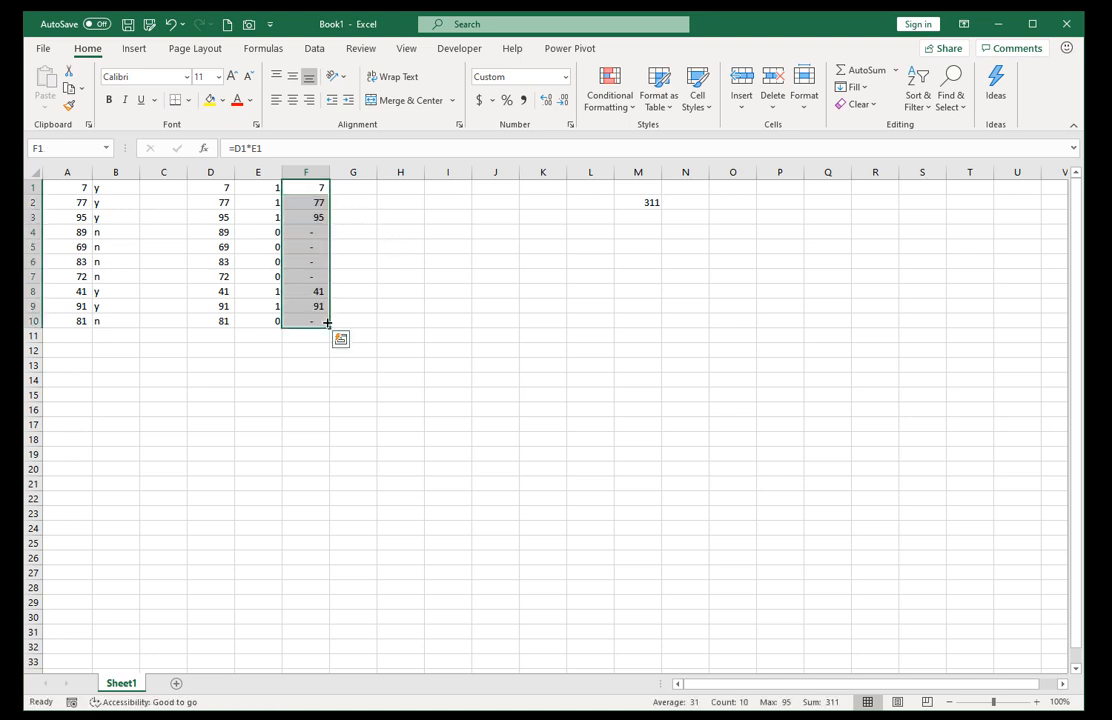
click(305, 333)
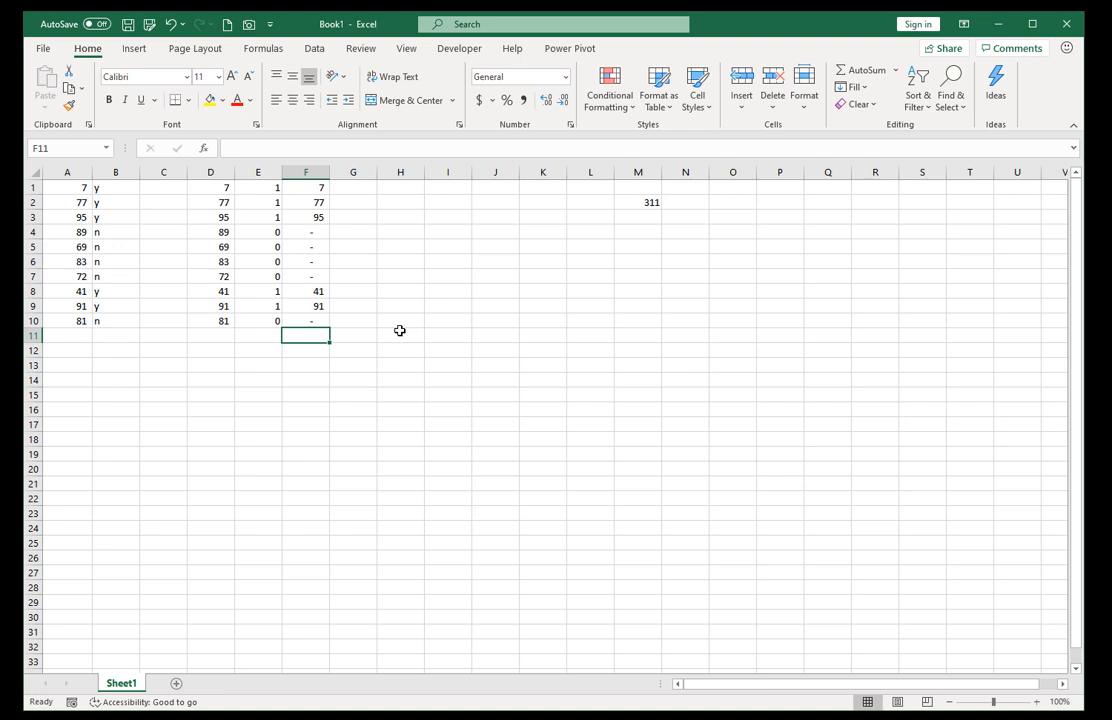
Total F1:F10 in F11 with AutoSum and select M2 to compare it with the SUMPRODUCT formula.
key(alt+equal)
key(alt+equal)
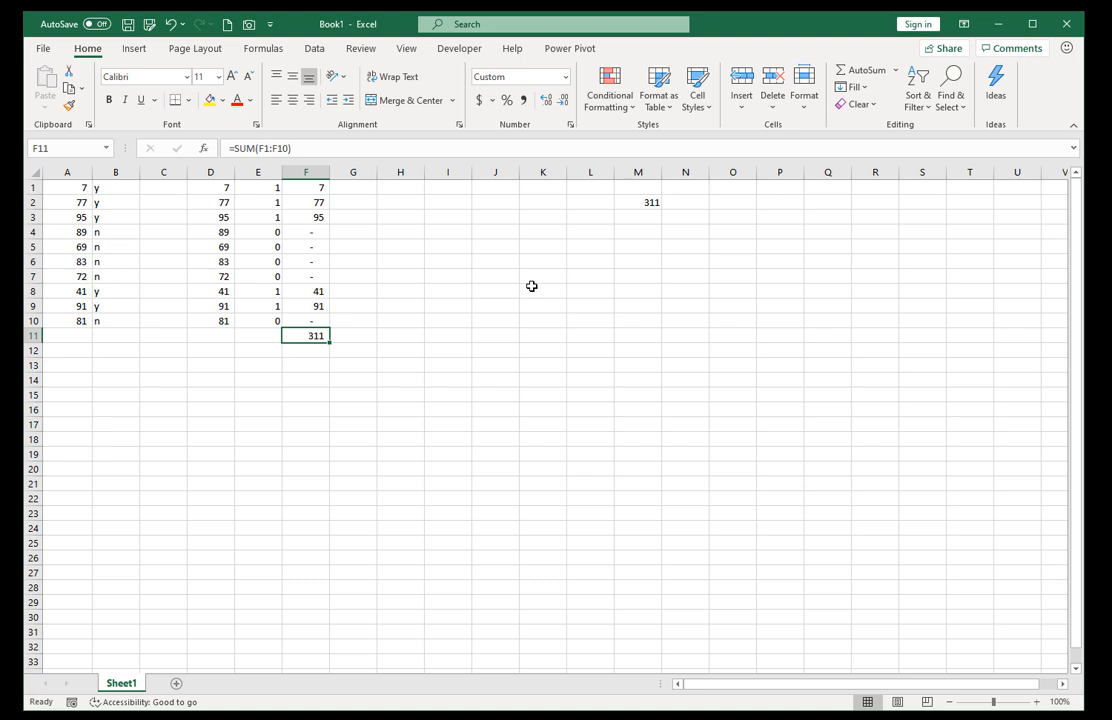
click(645, 202)
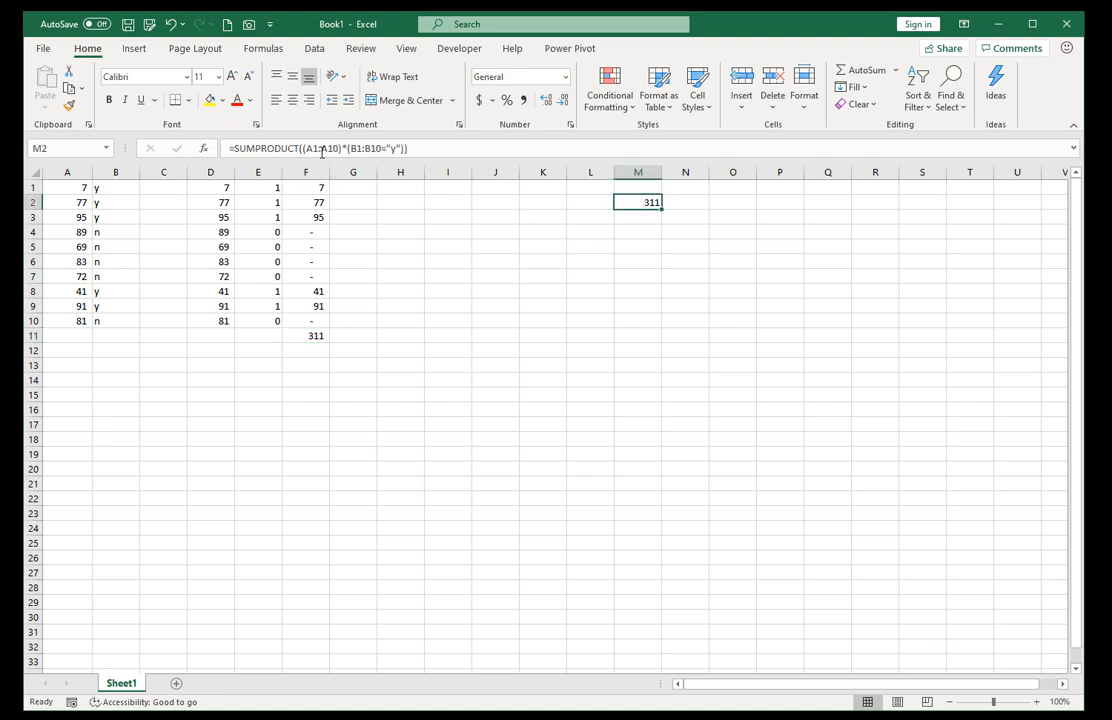
Evaluate the A1:A10 and B1:B10="y" parts of M2's SUMPRODUCT formula in place, and cancel the edit to keep the original.
drag(304, 148, 344, 148)
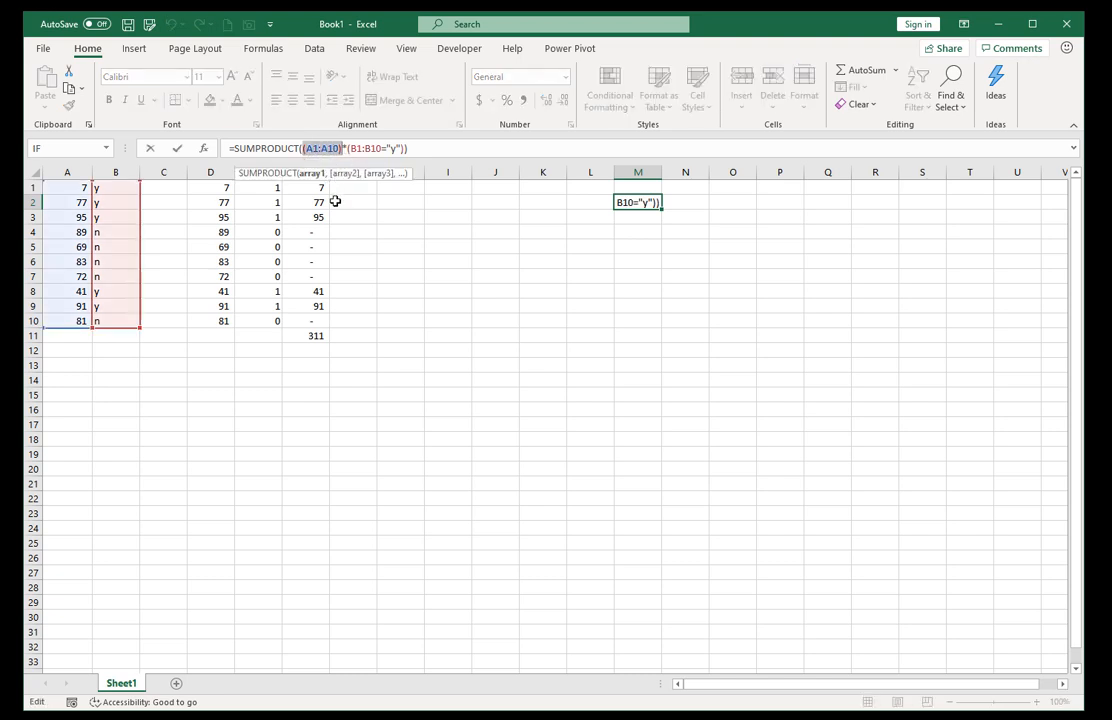
key(F9)
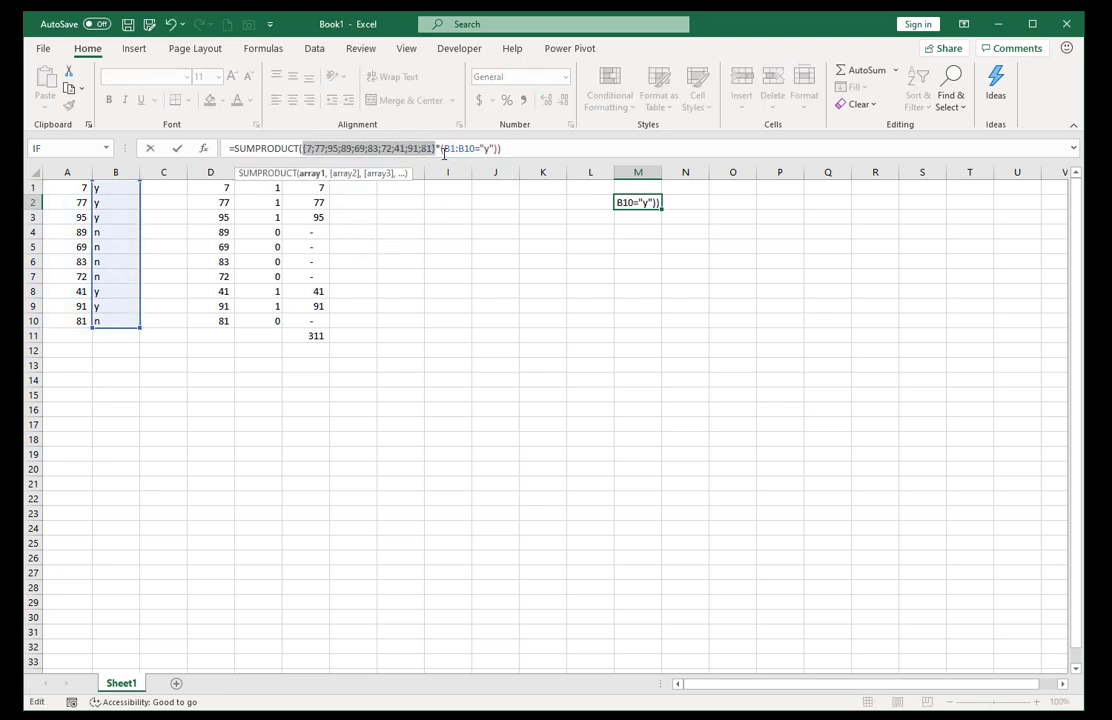
drag(440, 148, 497, 148)
key(F9)
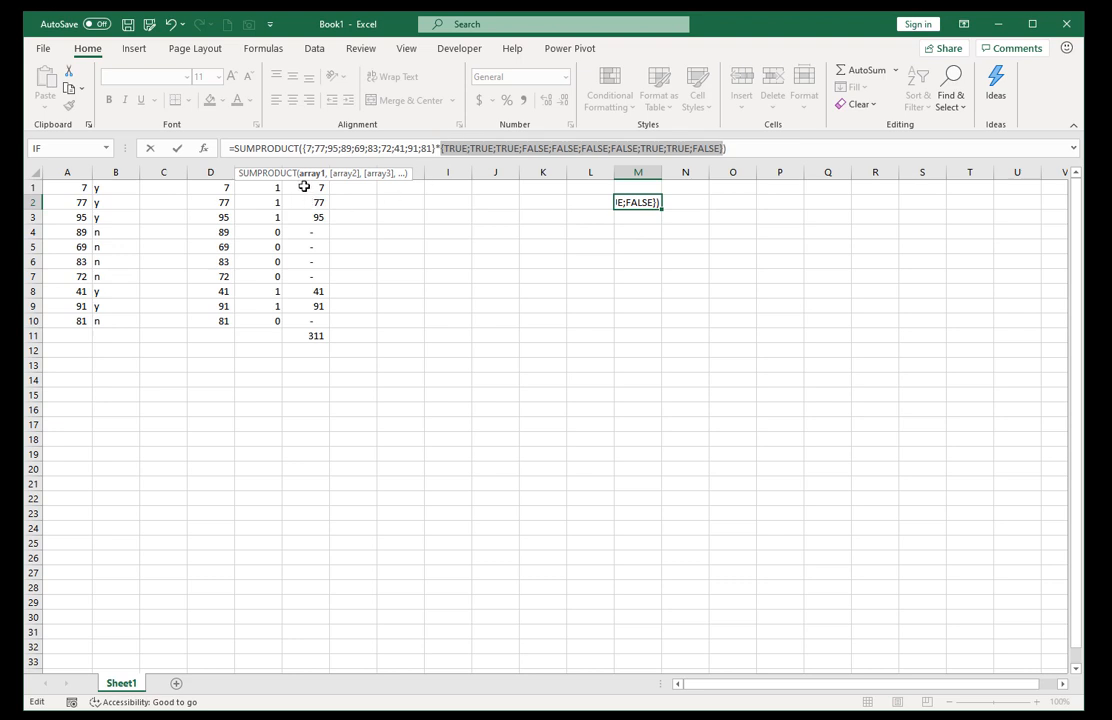
drag(245, 175, 556, 234)
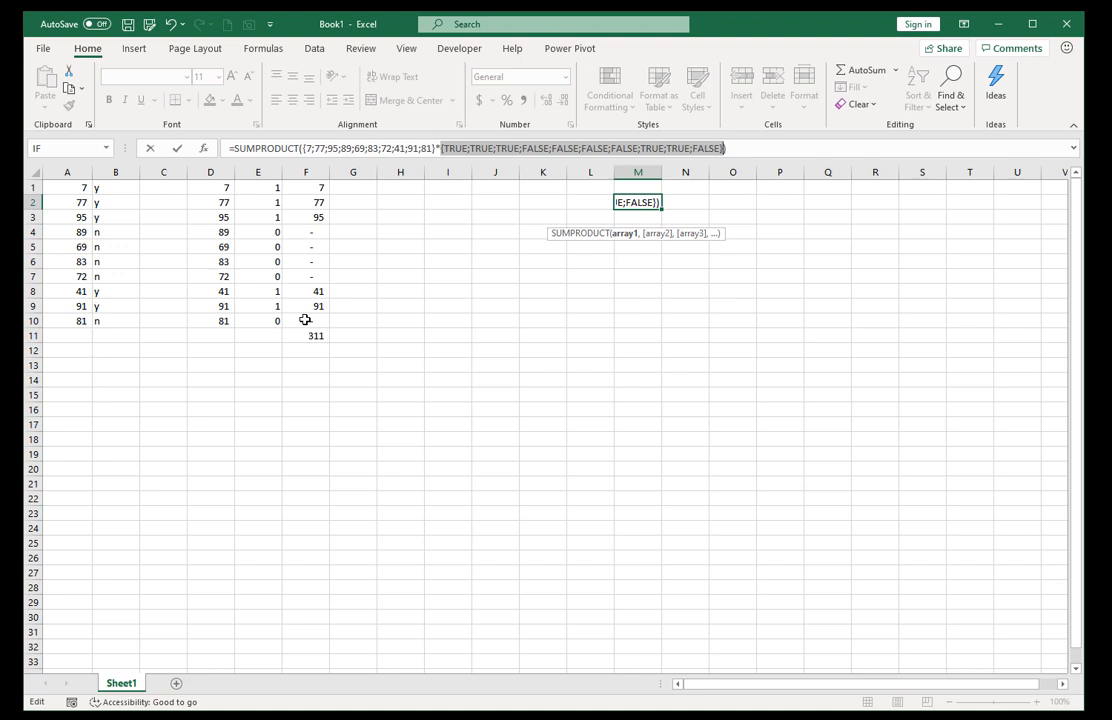
key(Escape)
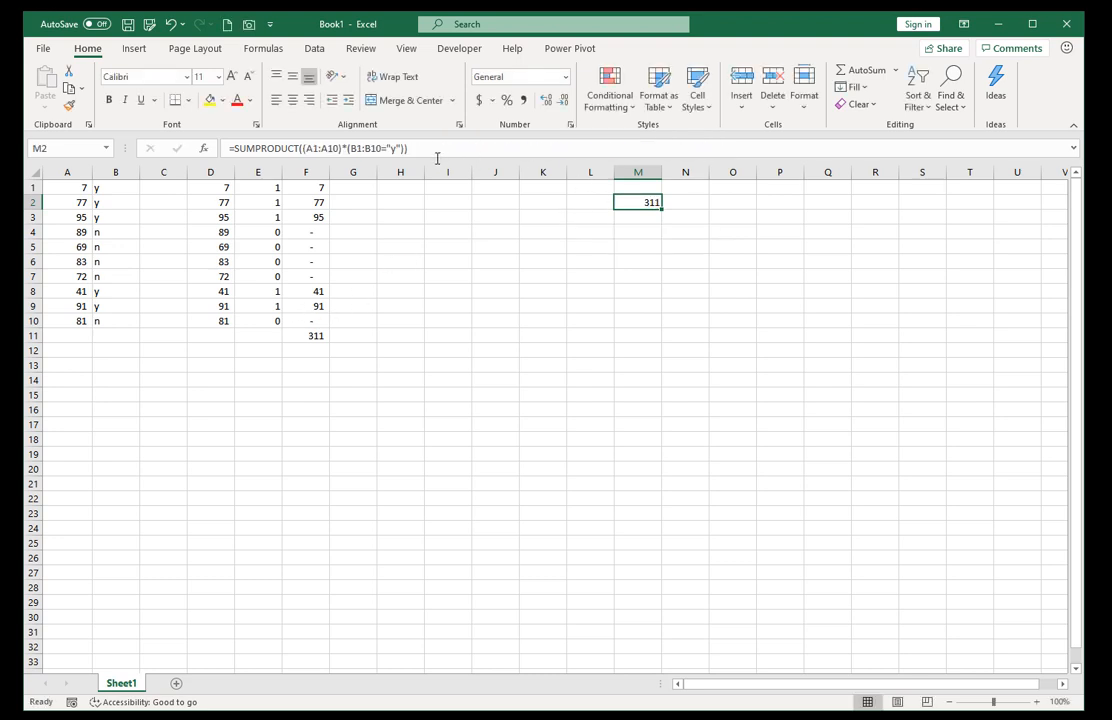
Try a less-than comparison in place of the equals sign in M2's SUMPRODUCT condition, and restore B1:B10="y".
click(383, 148)
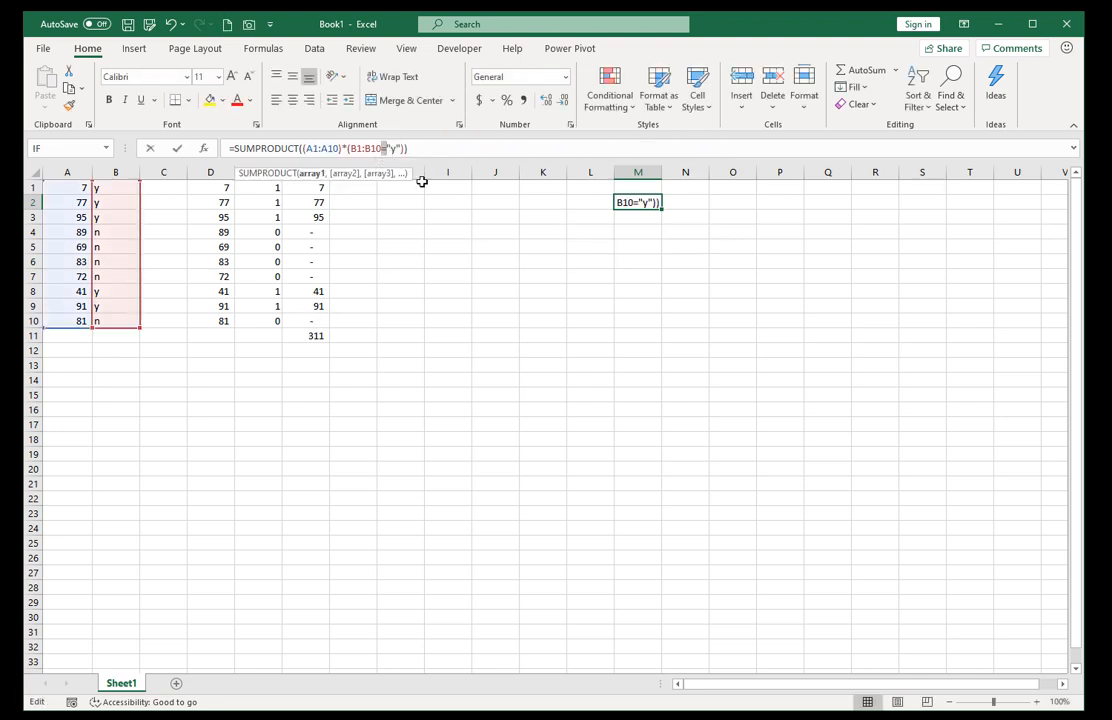
text(<)
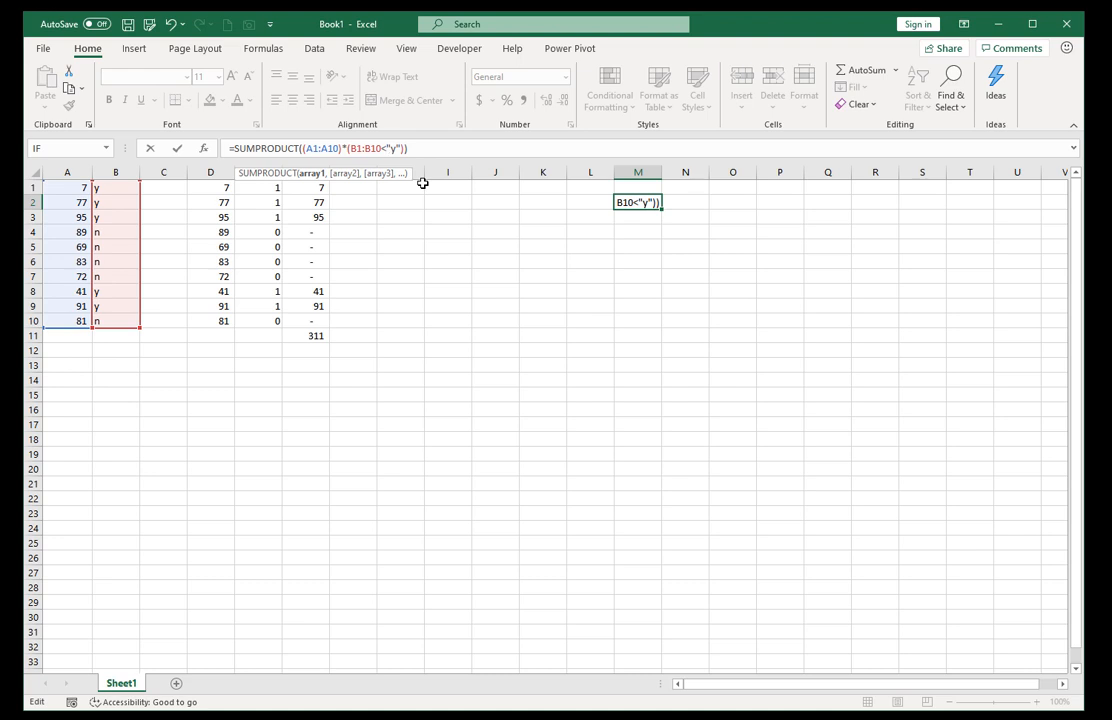
key(Right)
key(shift+Right)
text(30)
key(Delete)
key(Left)
key(Left)
key(BackSpace)
key(Right)
key(Right)
key(Right)
text(*)
key(ctrl+Return)
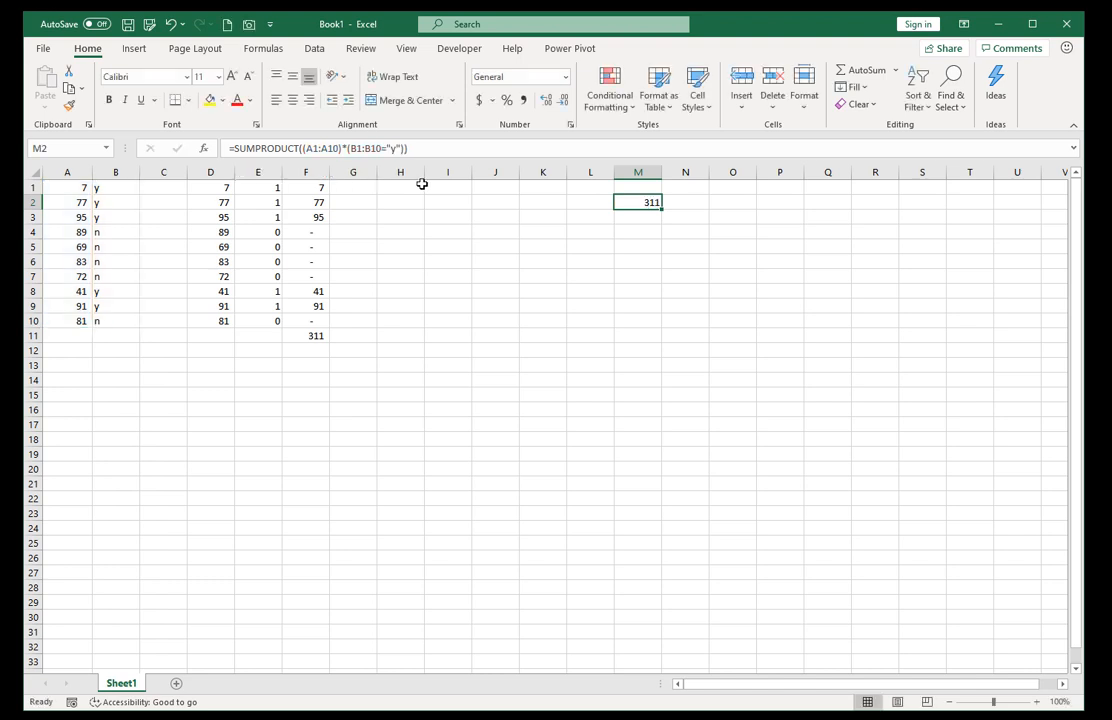
Clear the contents of columns D through M and the y/n flags in B1:B10.
drag(211, 172, 645, 225)
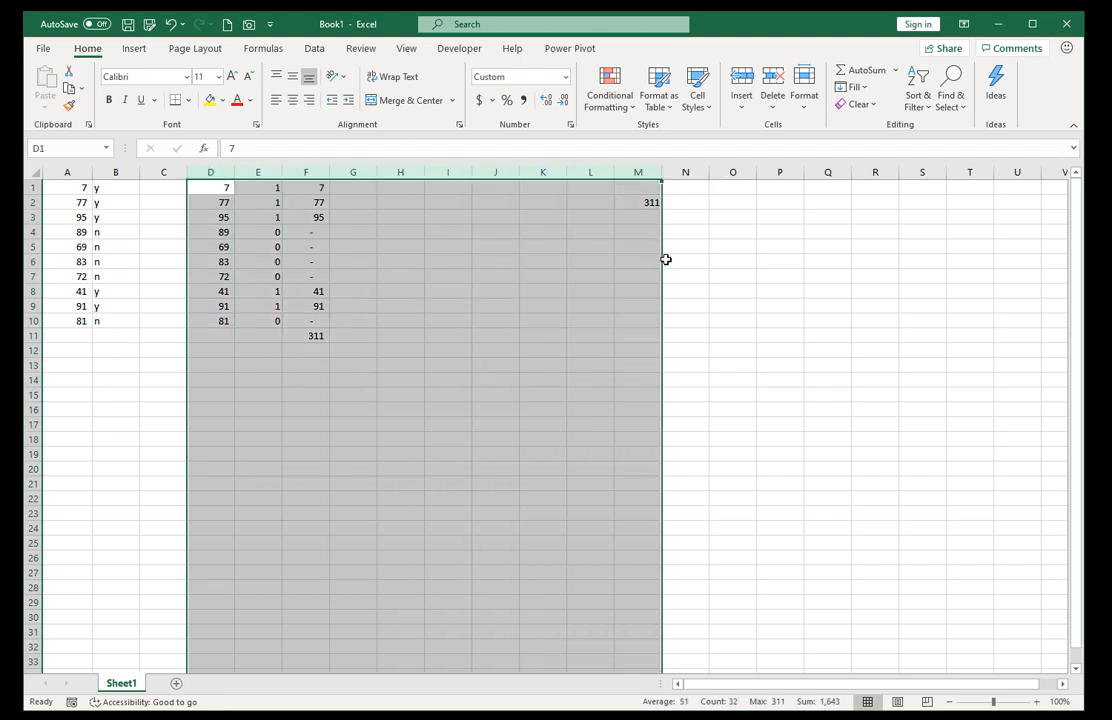
key(Delete)
key(ctrl+Left)
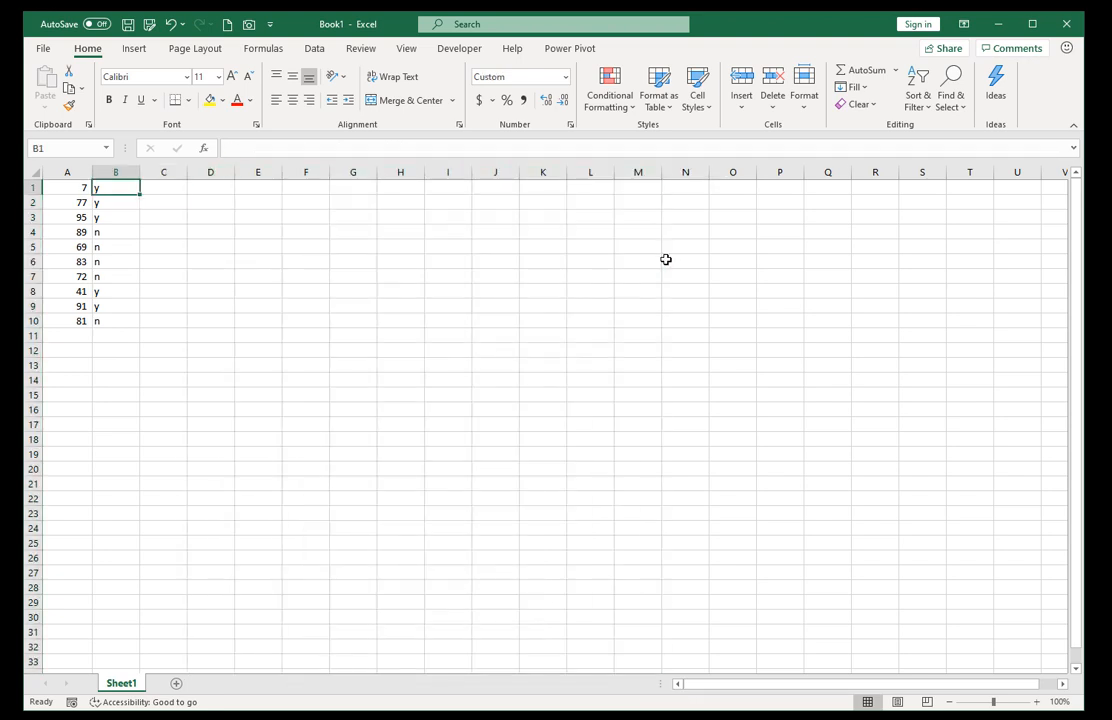
key(shift+Down)
key(shift+Down)
key(shift+Down)
key(shift+Down)
key(shift+Down)
key(shift+Down)
key(shift+Down)
key(shift+Down)
key(shift+Down)
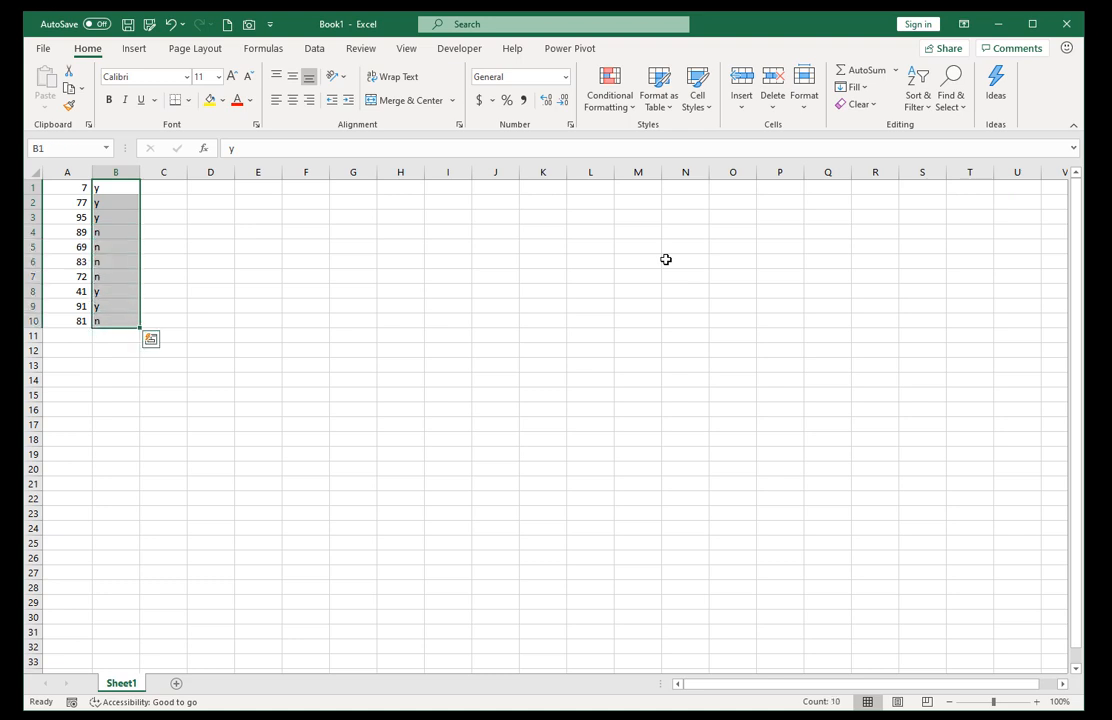
key(Delete)
Enter =ROW(A2) in B7.
key(Down)
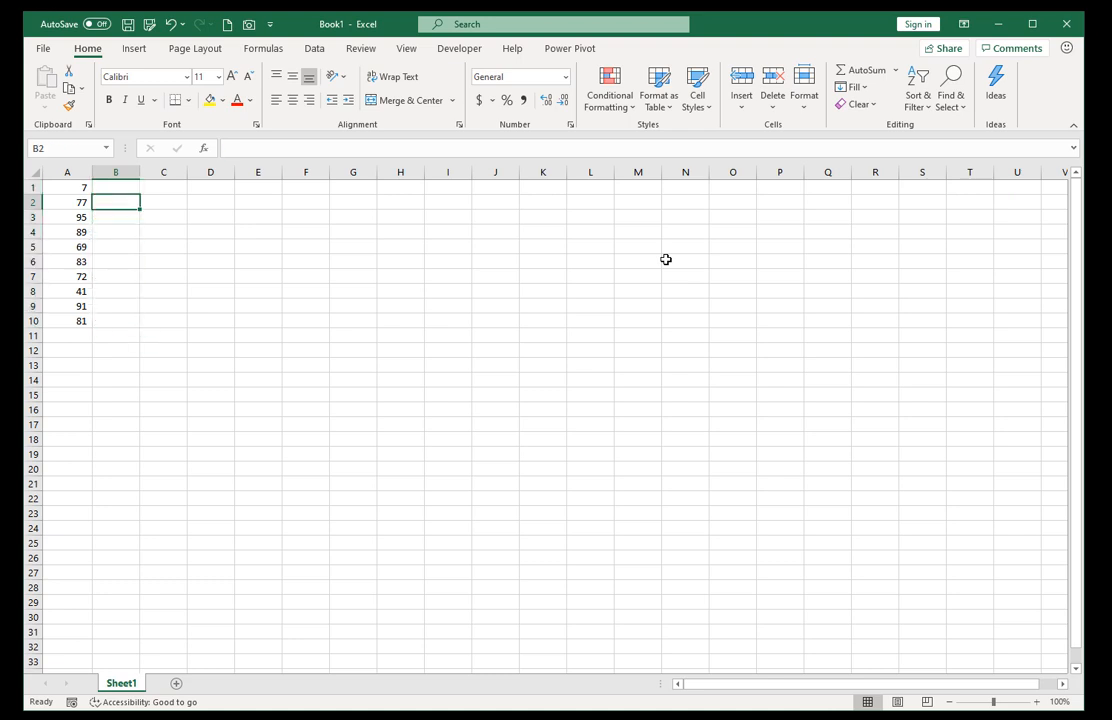
key(Down)
key(Down)
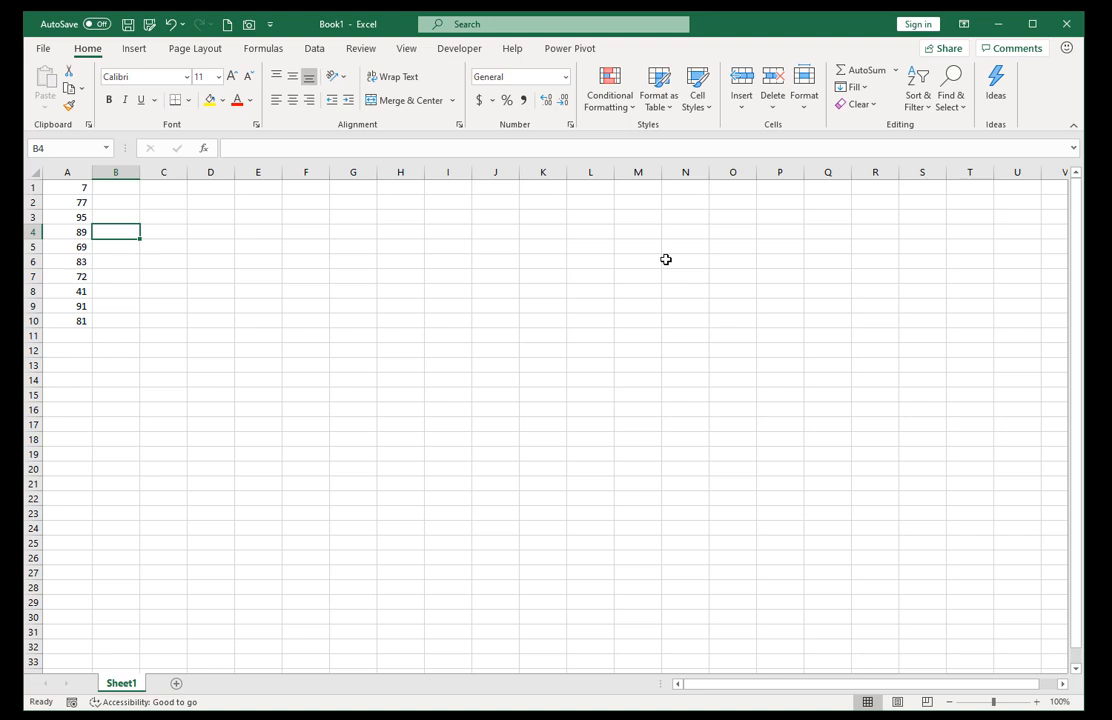
key(Down)
key(Down)
key(Down)
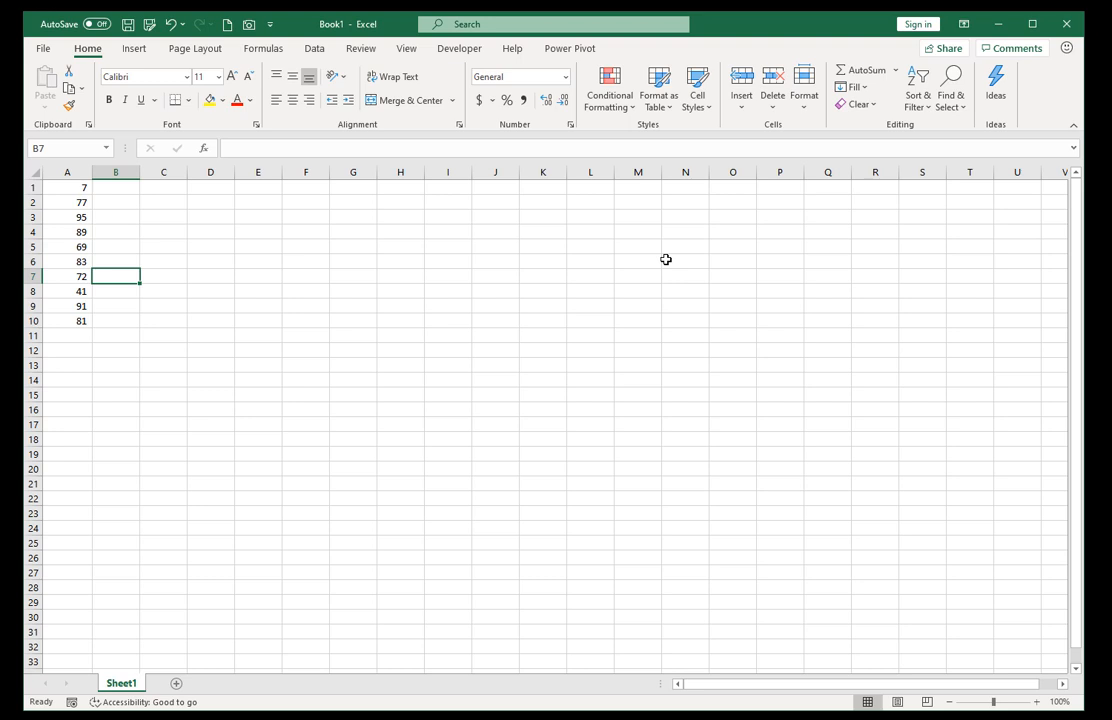
text(=r)
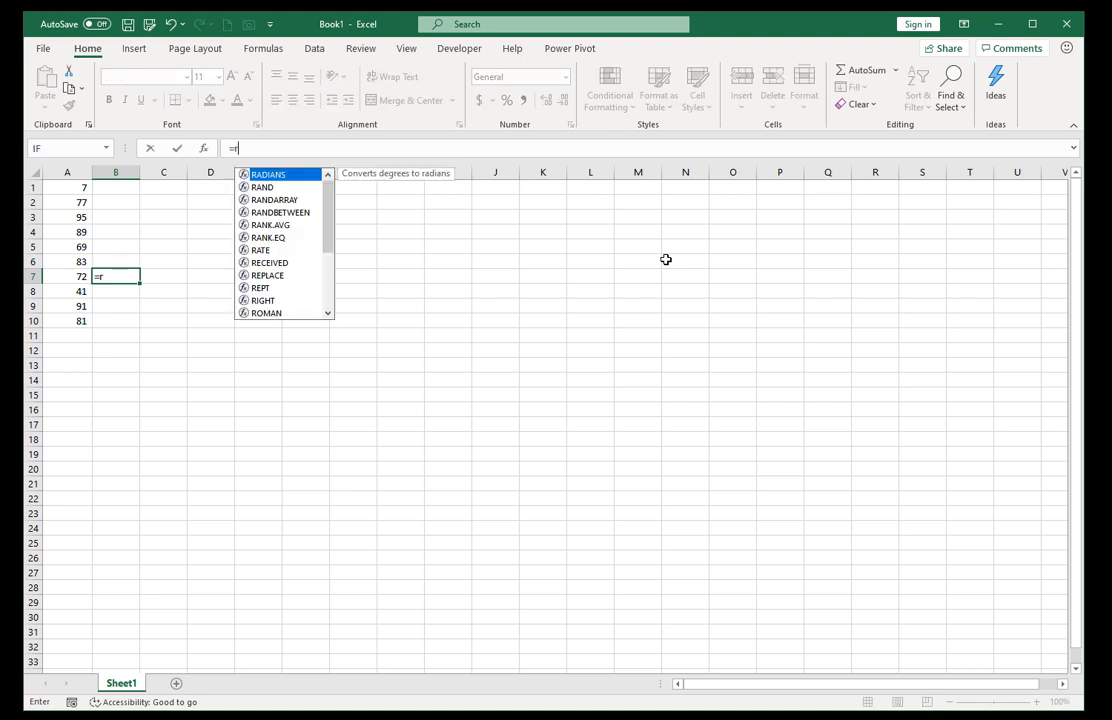
text(ow)
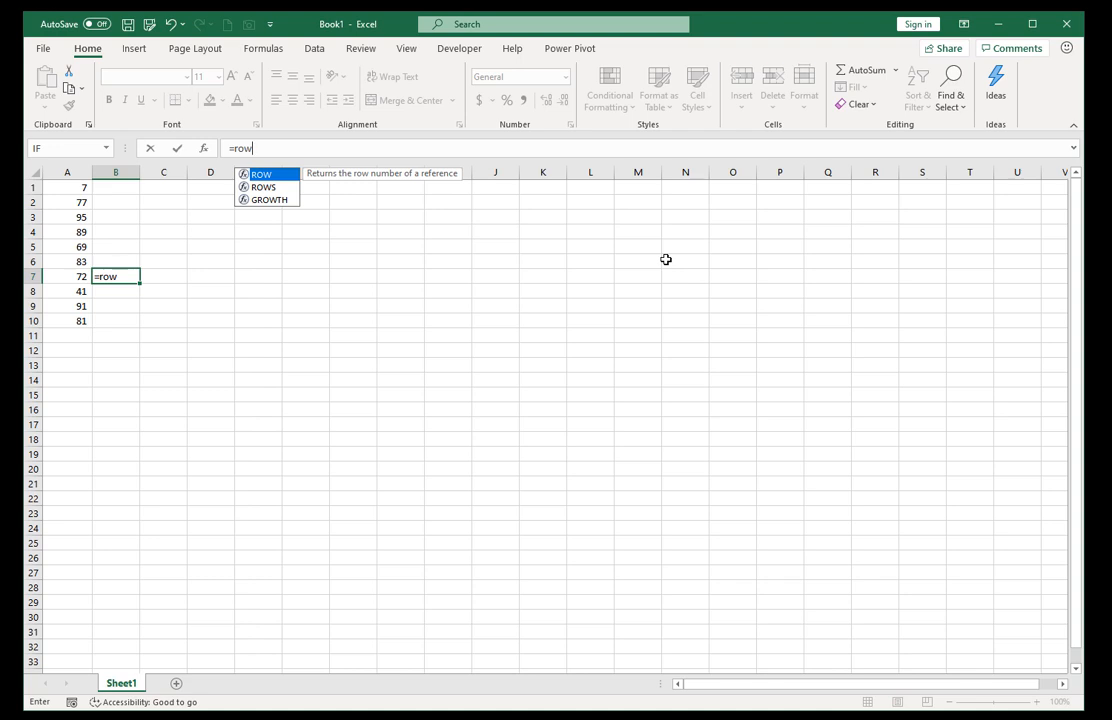
click(70, 203)
click(120, 274)
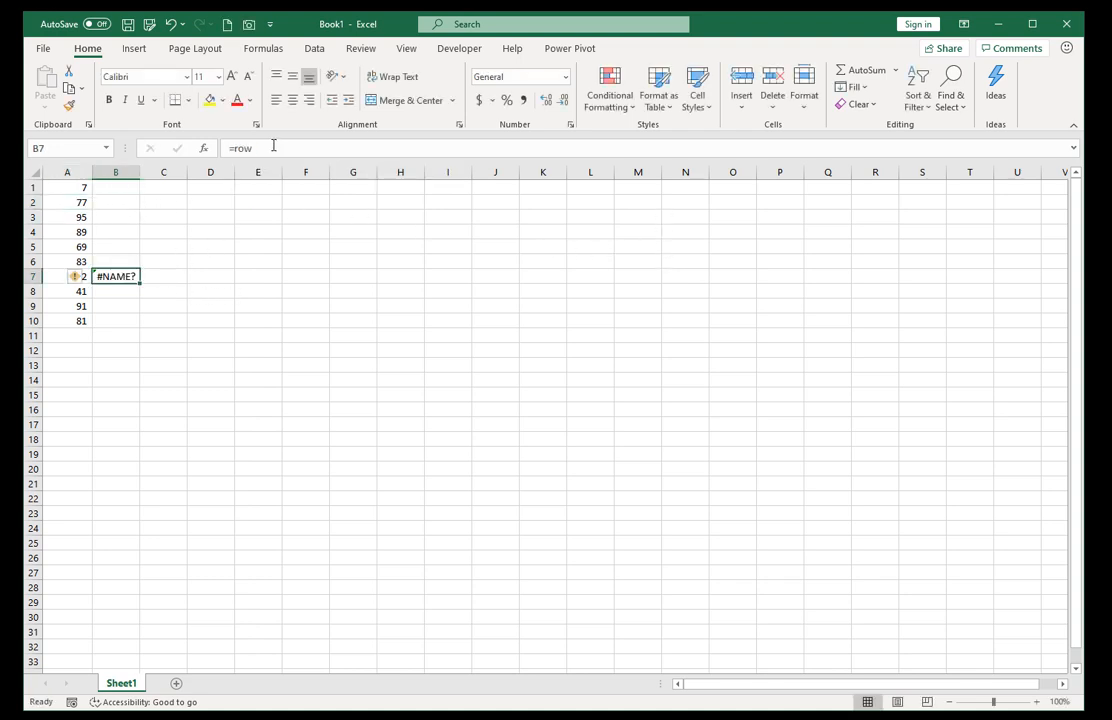
click(273, 146)
text(()
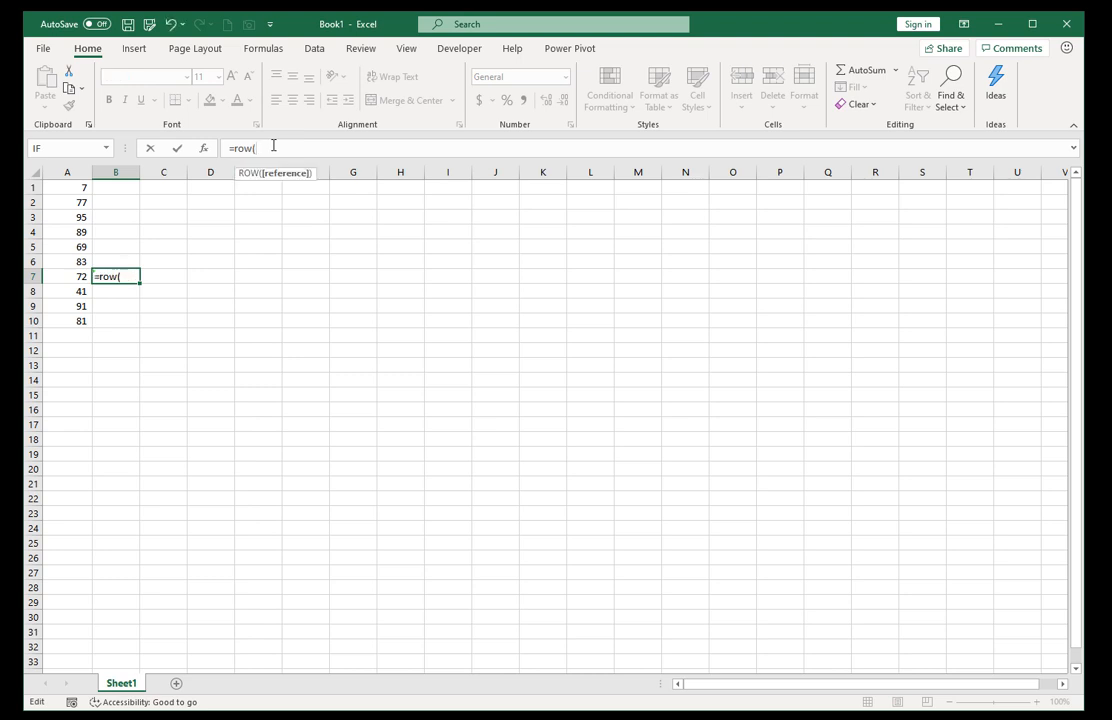
click(61, 201)
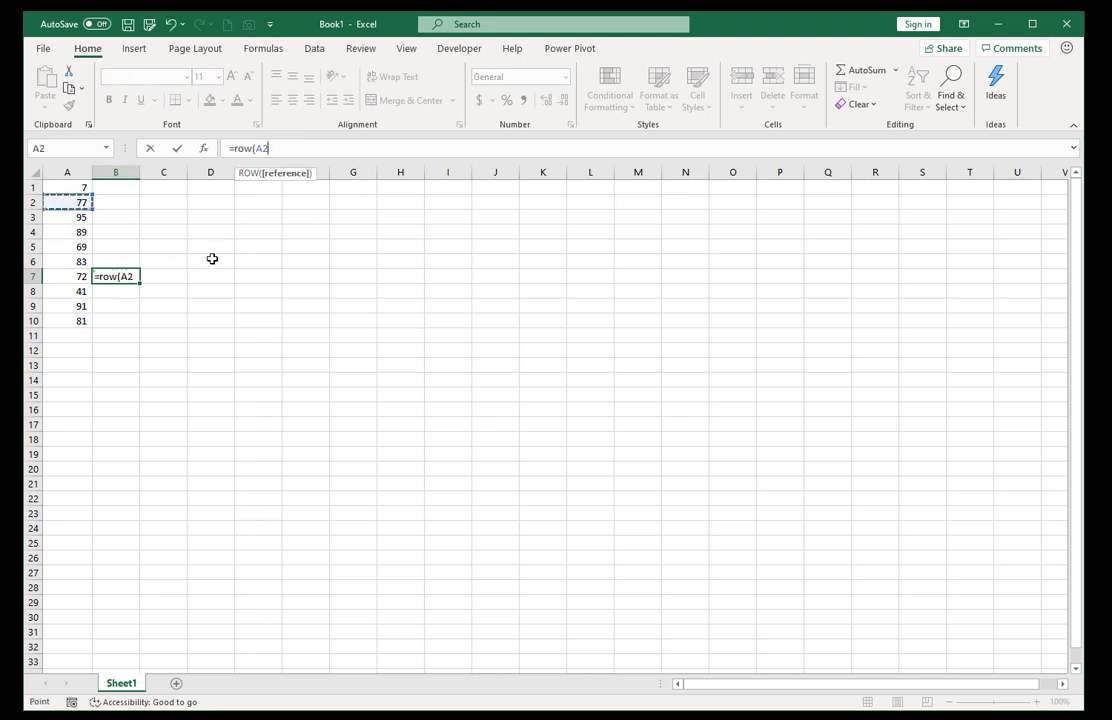
text())
key(ctrl+Return)
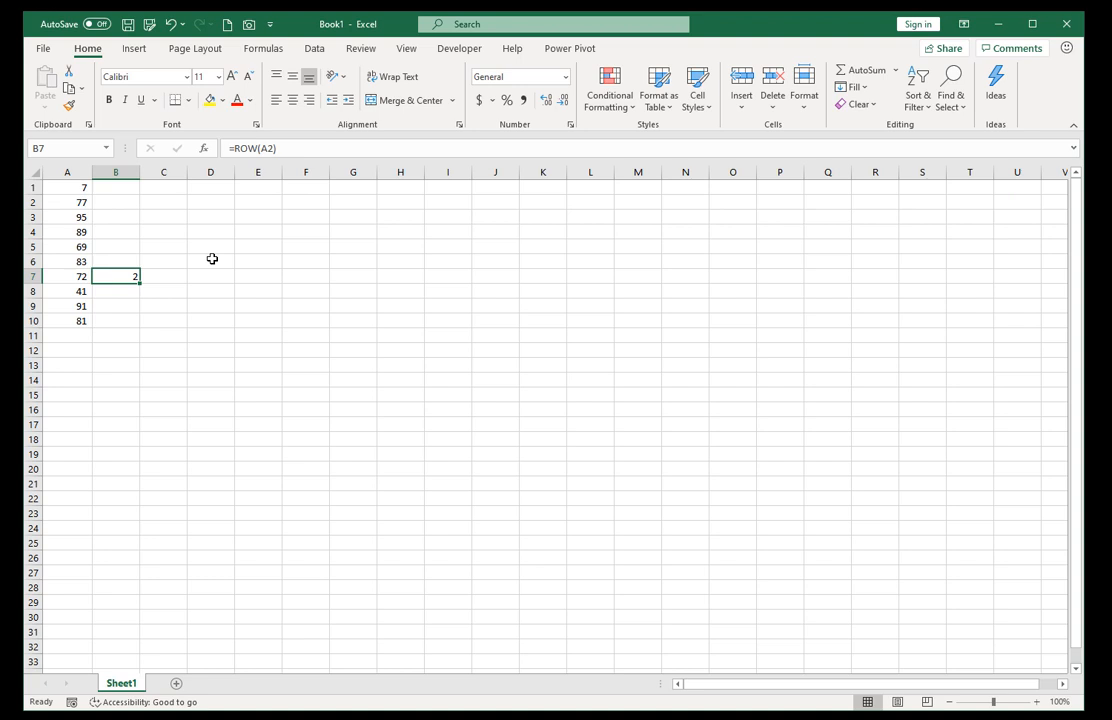
Remove the A2 reference from B7's formula so that it reads =ROW().
click(258, 148)
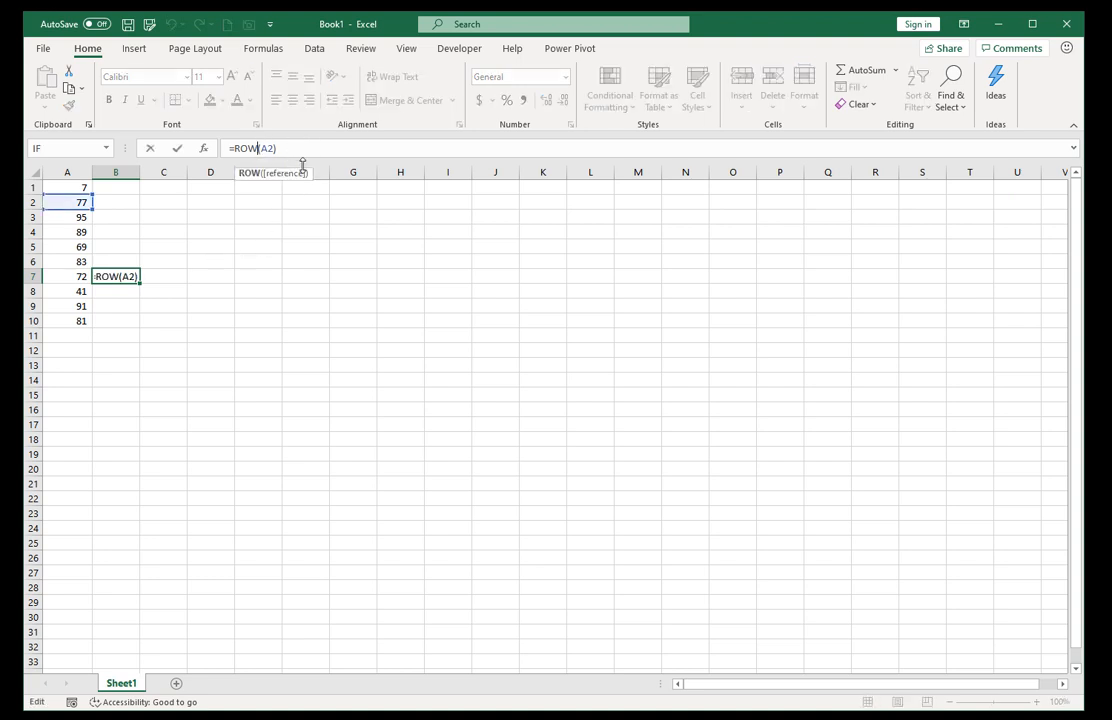
key(Right)
key(Delete)
key(Delete)
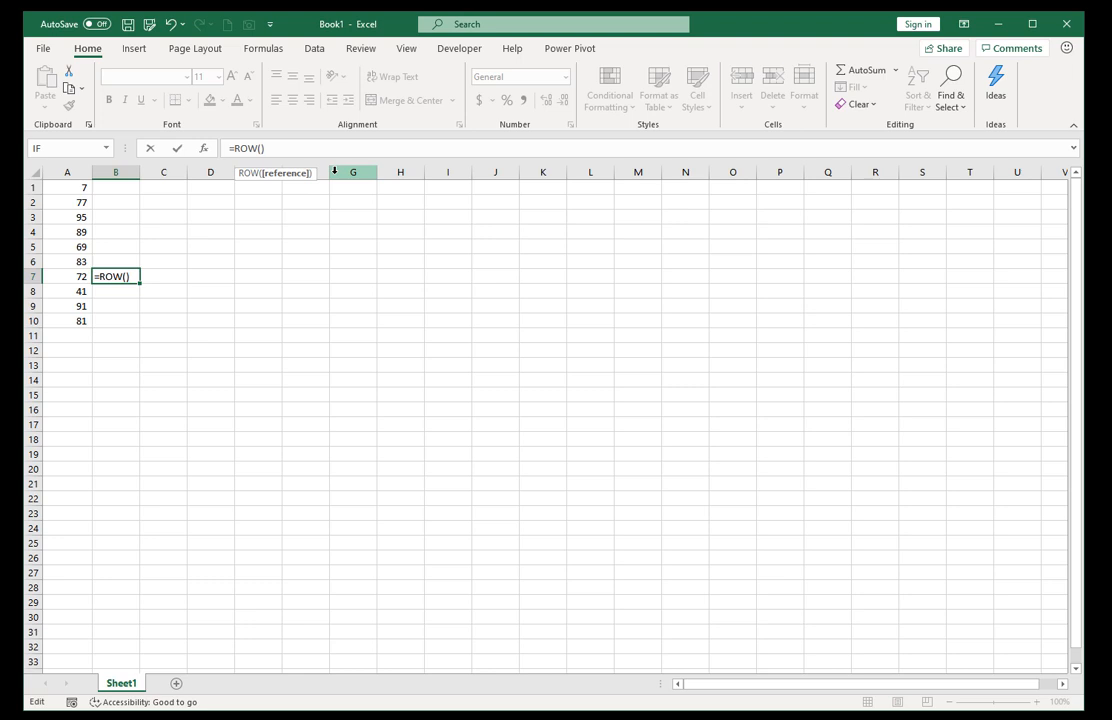
key(ctrl+Return)
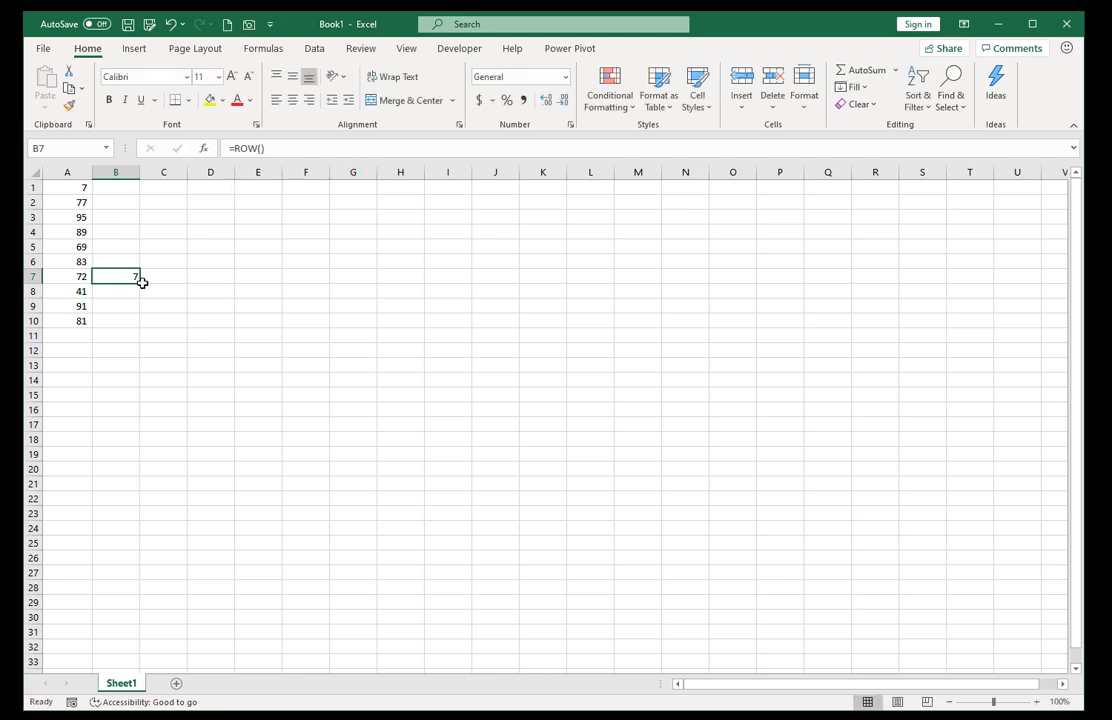
Fill B7's ROW formula down through B10 and clear B8:B10 again.
drag(140, 283, 146, 335)
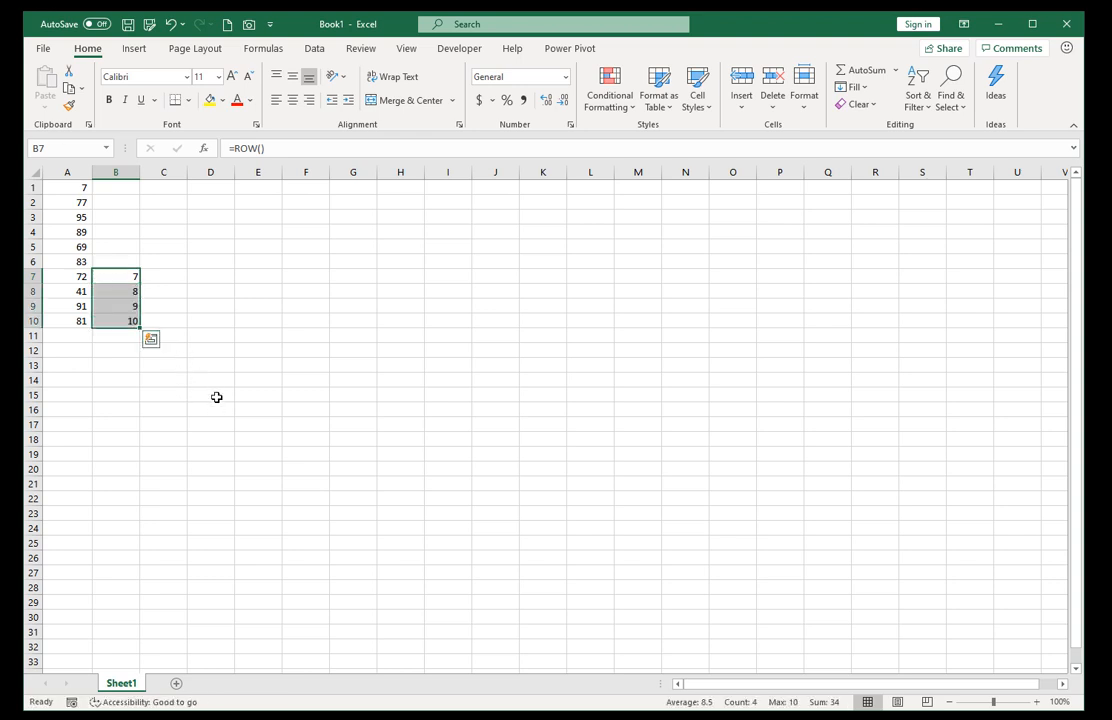
drag(114, 291, 112, 322)
key(Delete)
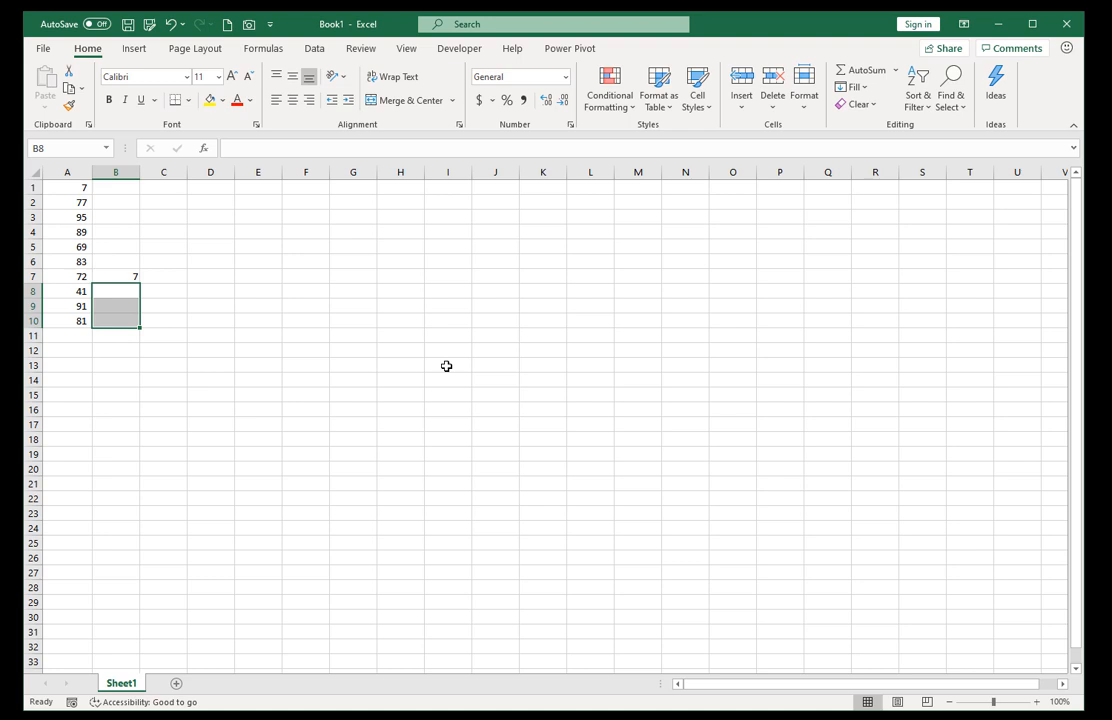
Fill the ROW formula from B7 up through B1 and compare the first three rows with the numbers in column A.
key(Up)
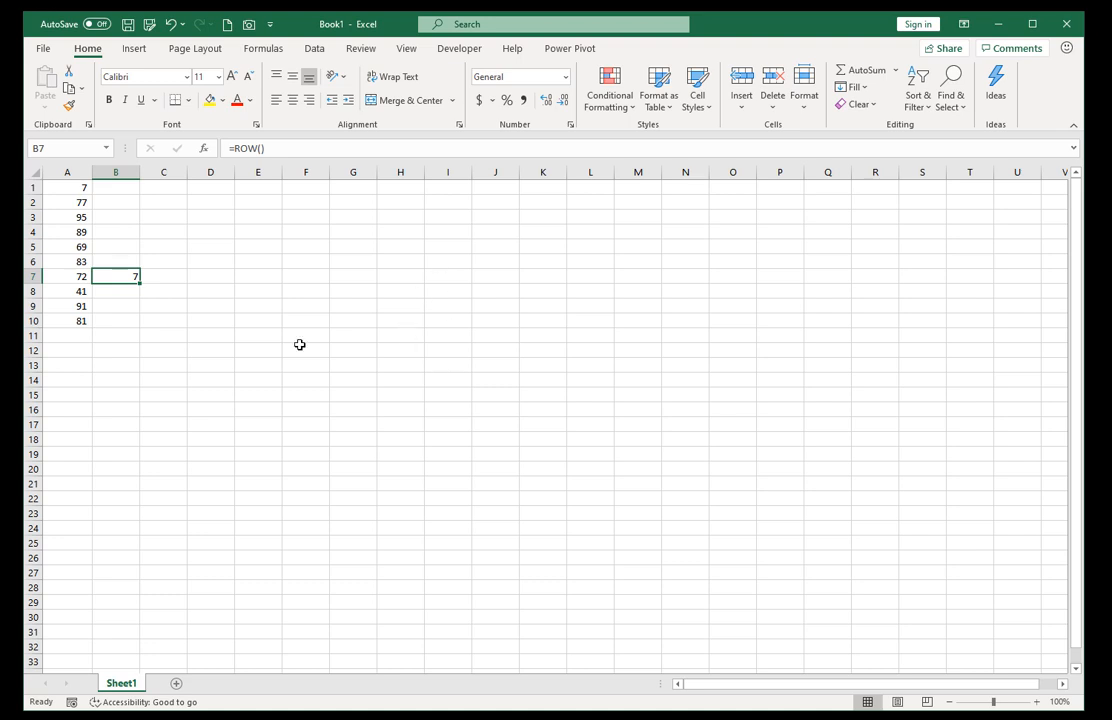
drag(138, 285, 127, 185)
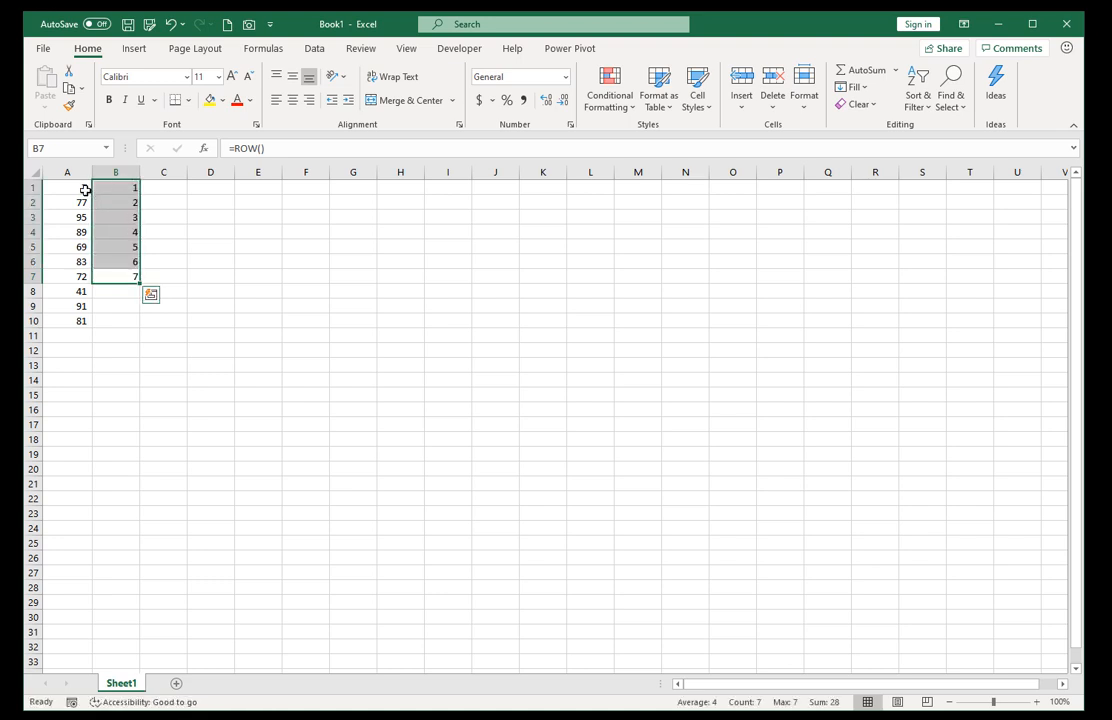
click(84, 188)
click(112, 187)
click(82, 203)
click(107, 202)
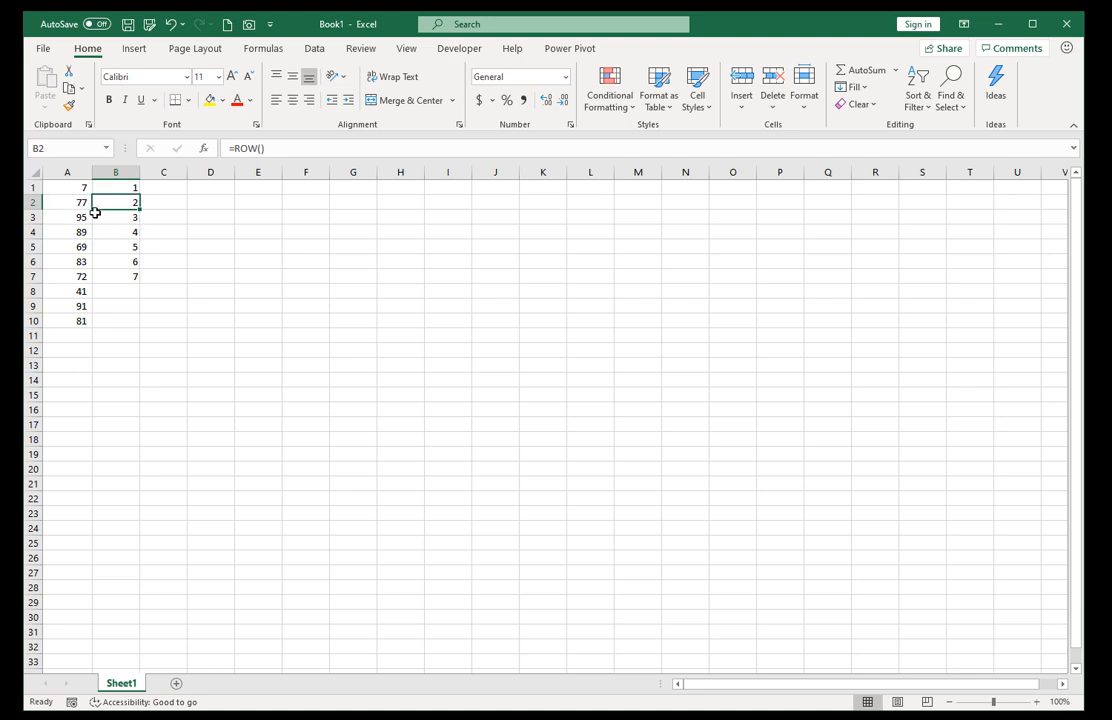
click(74, 228)
click(130, 217)
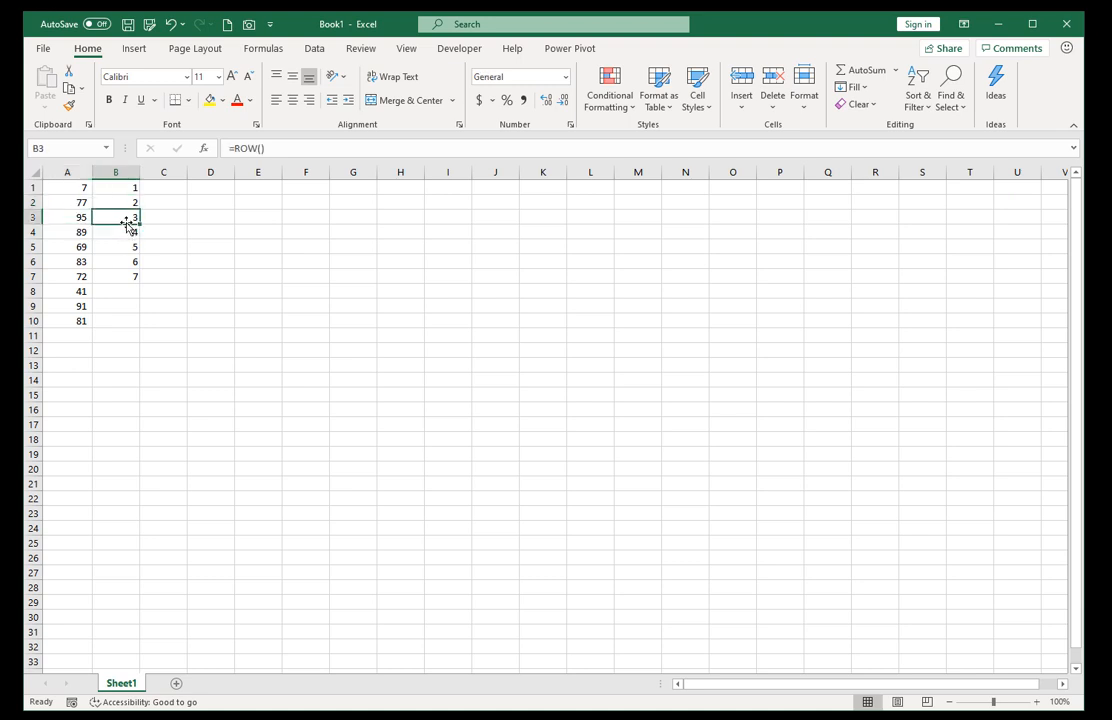
Clear the ROW formulas from B1:B7 and select cell G2.
drag(127, 186, 120, 279)
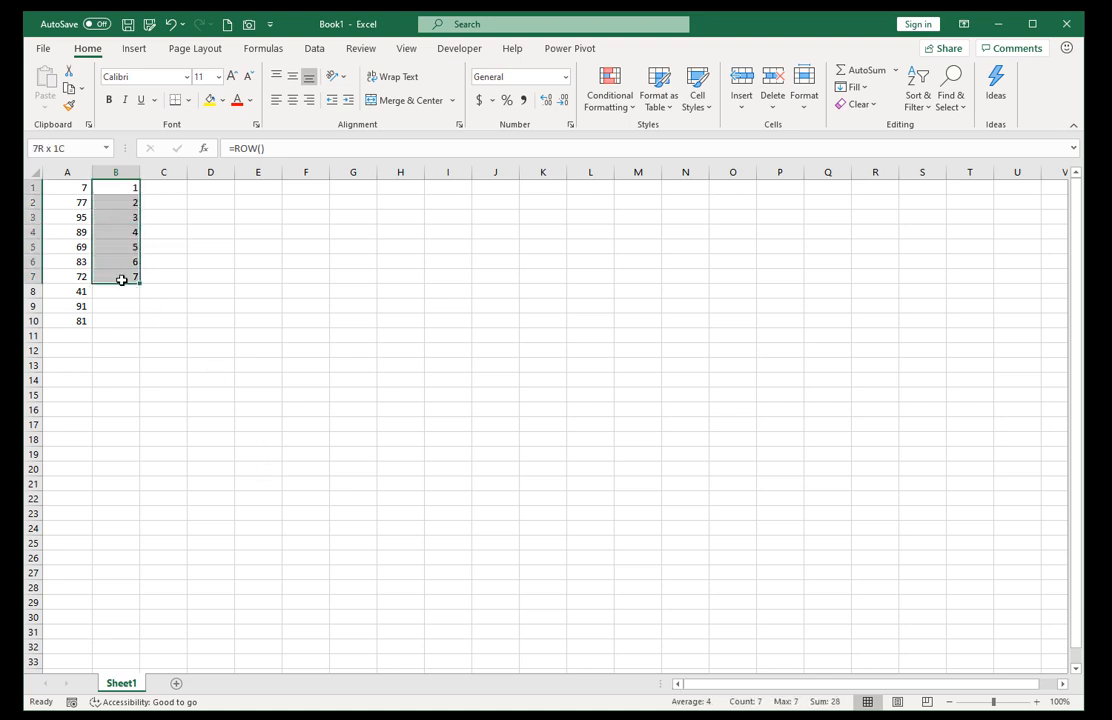
key(Delete)
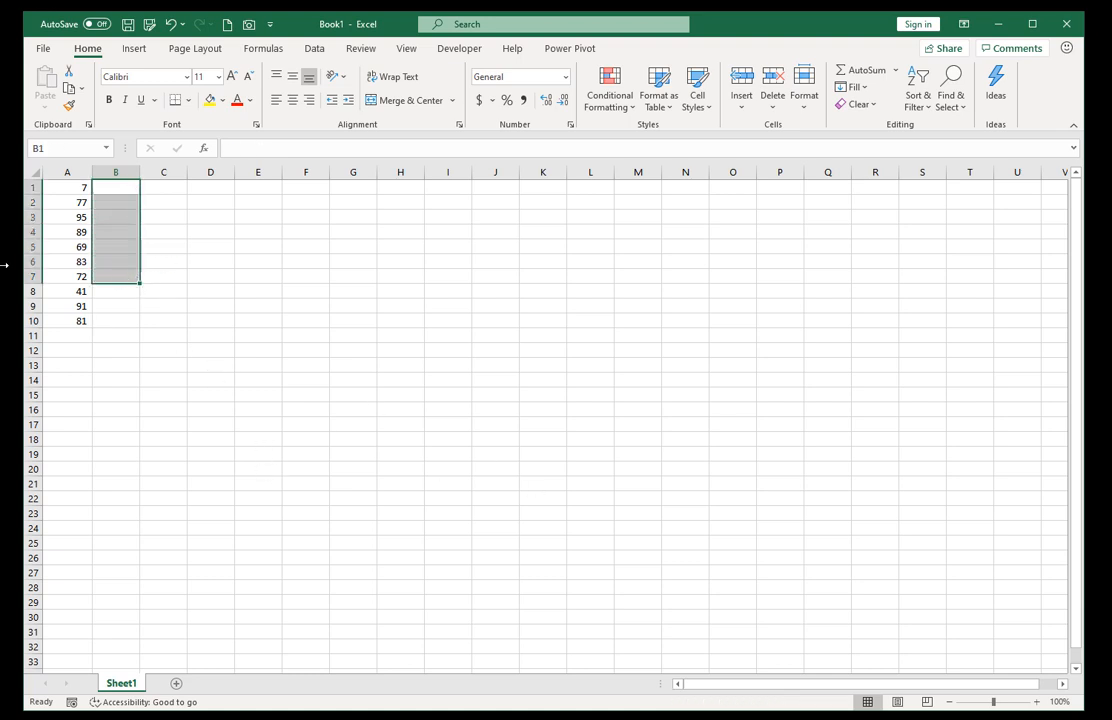
key(alt+F11)
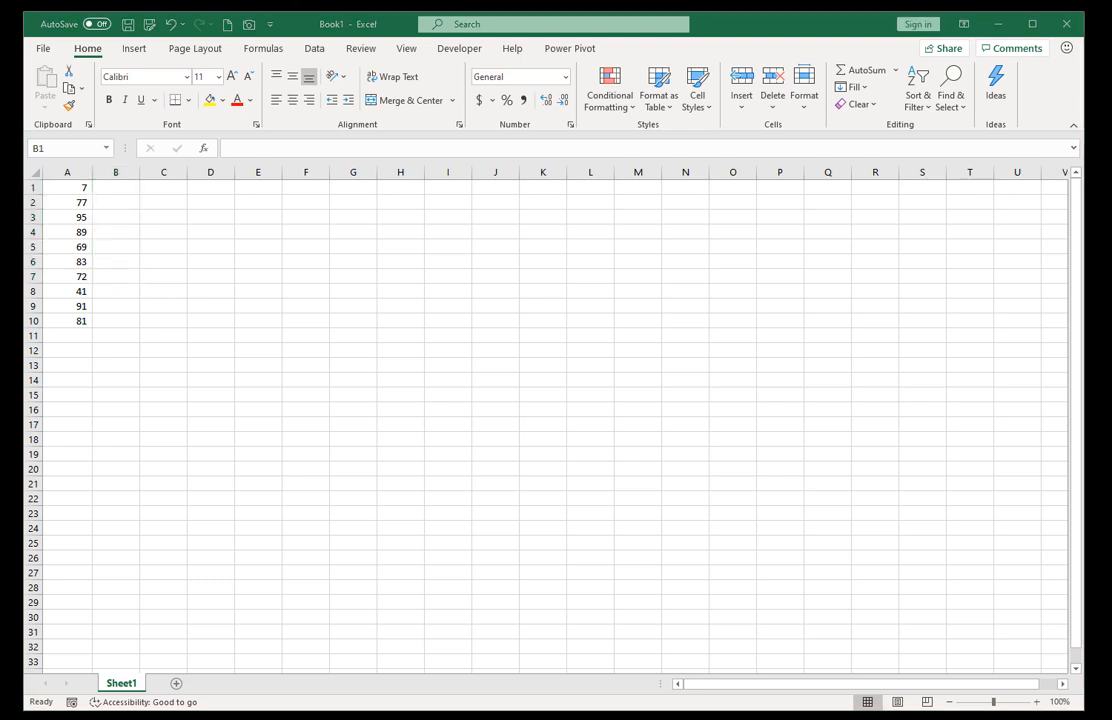
key(alt+F11)
click(357, 201)
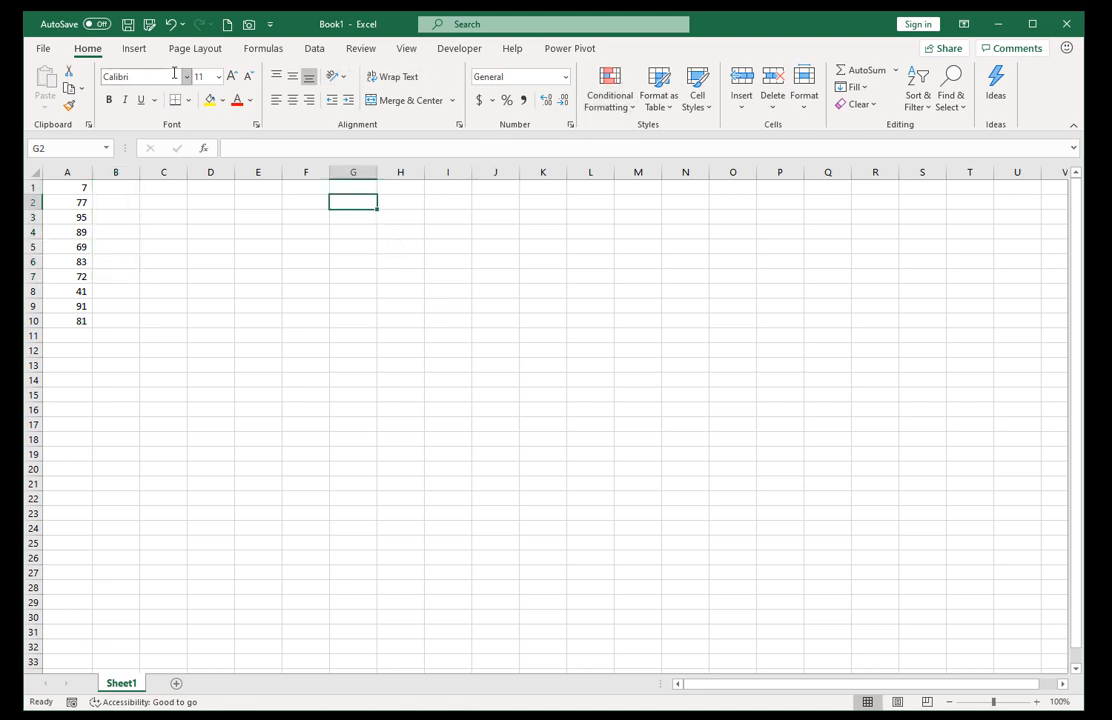
Apply the 60% - Accent5 cell style to G2 and enter 72 in it.
click(700, 108)
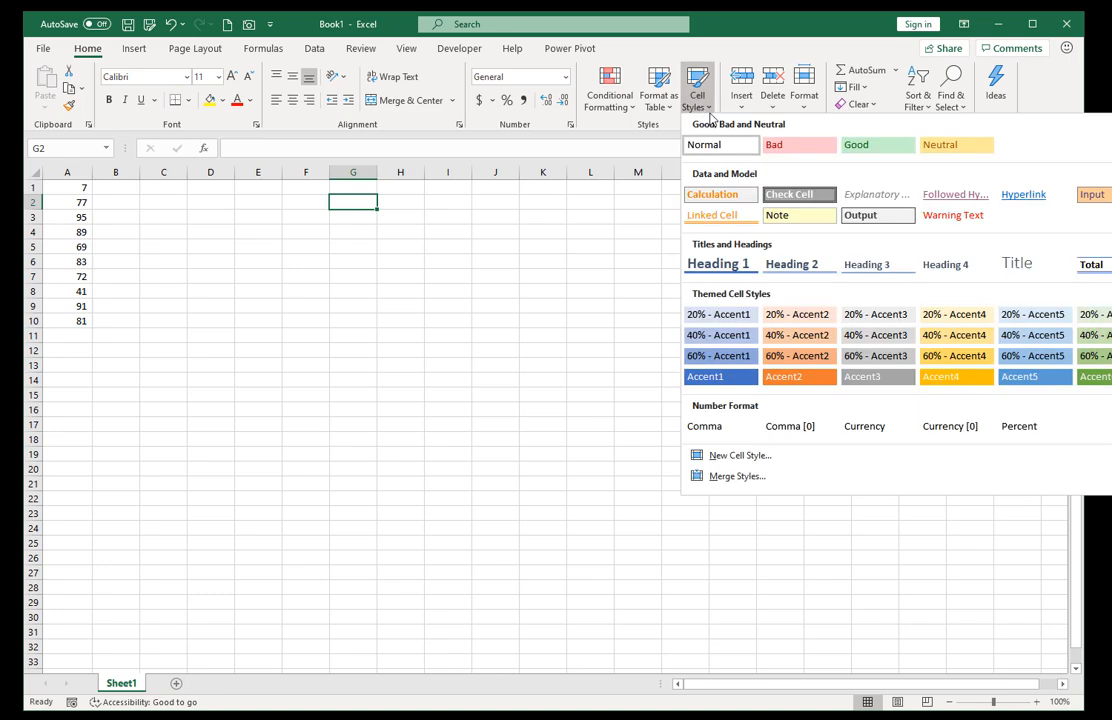
click(1028, 360)
text(72)
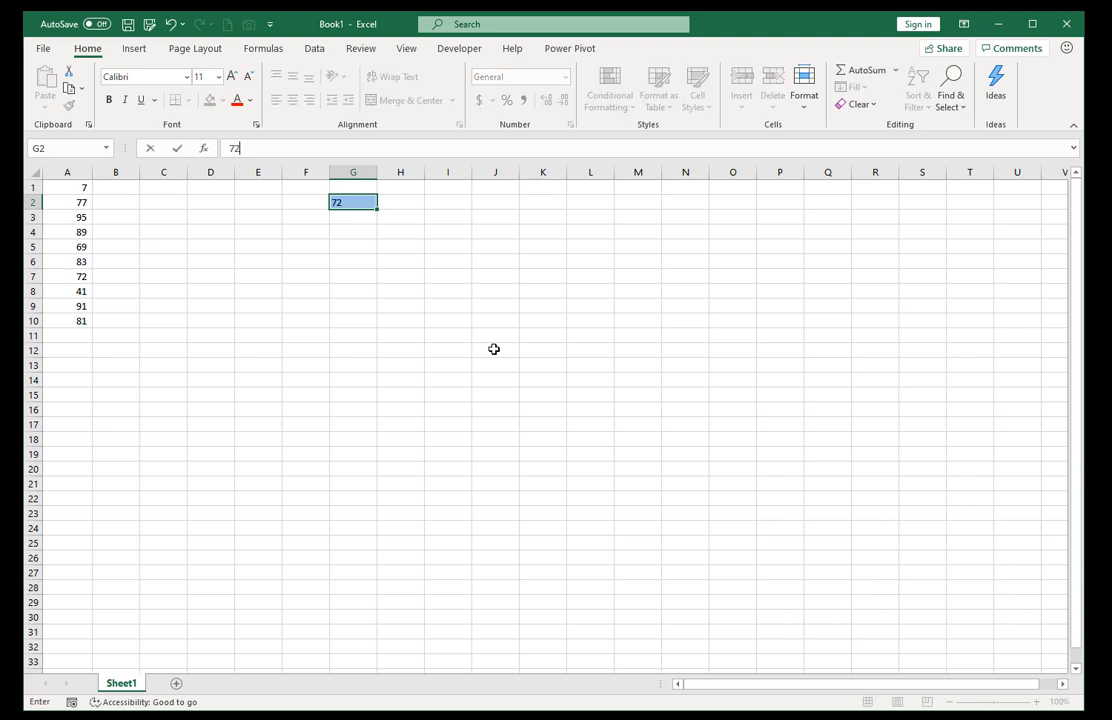
key(ctrl+Return)
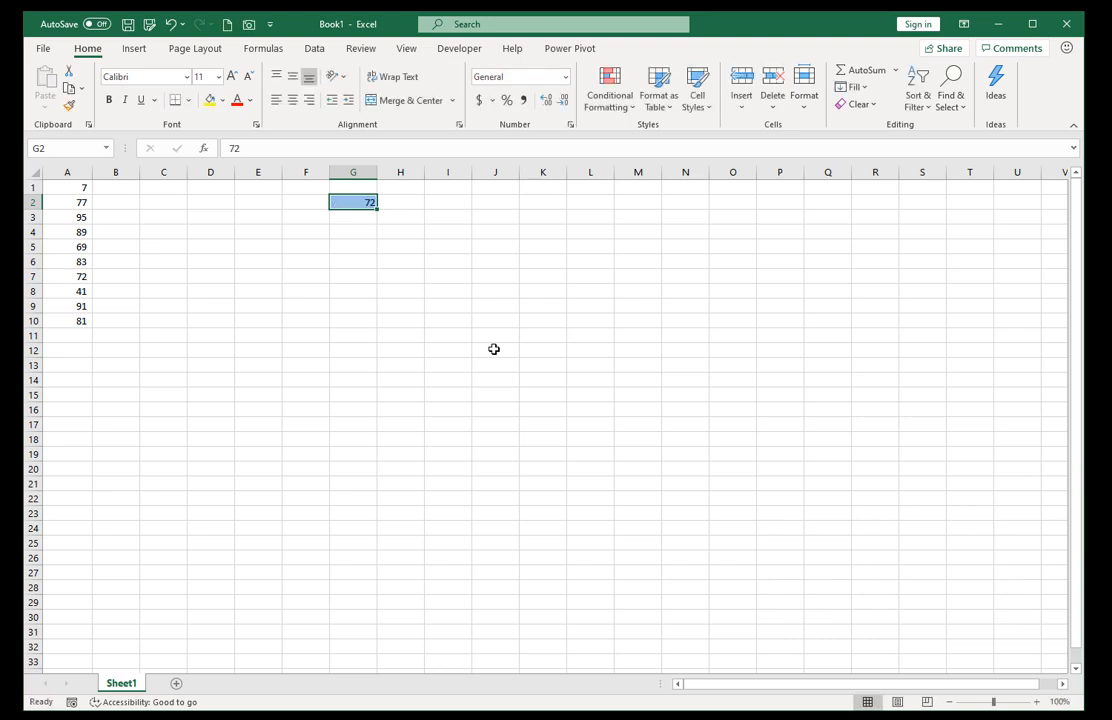
Start a SUMPRODUCT formula in H2 with the bracketed condition (A1:A10=G2) as its first part.
key(Tab)
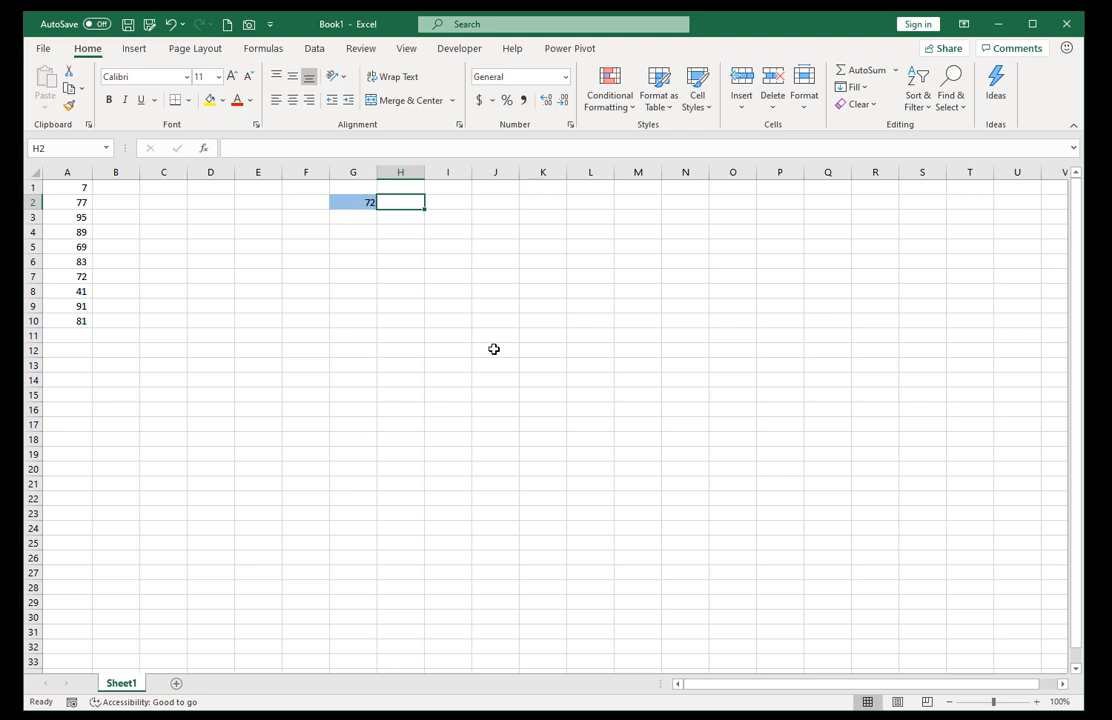
text(=)
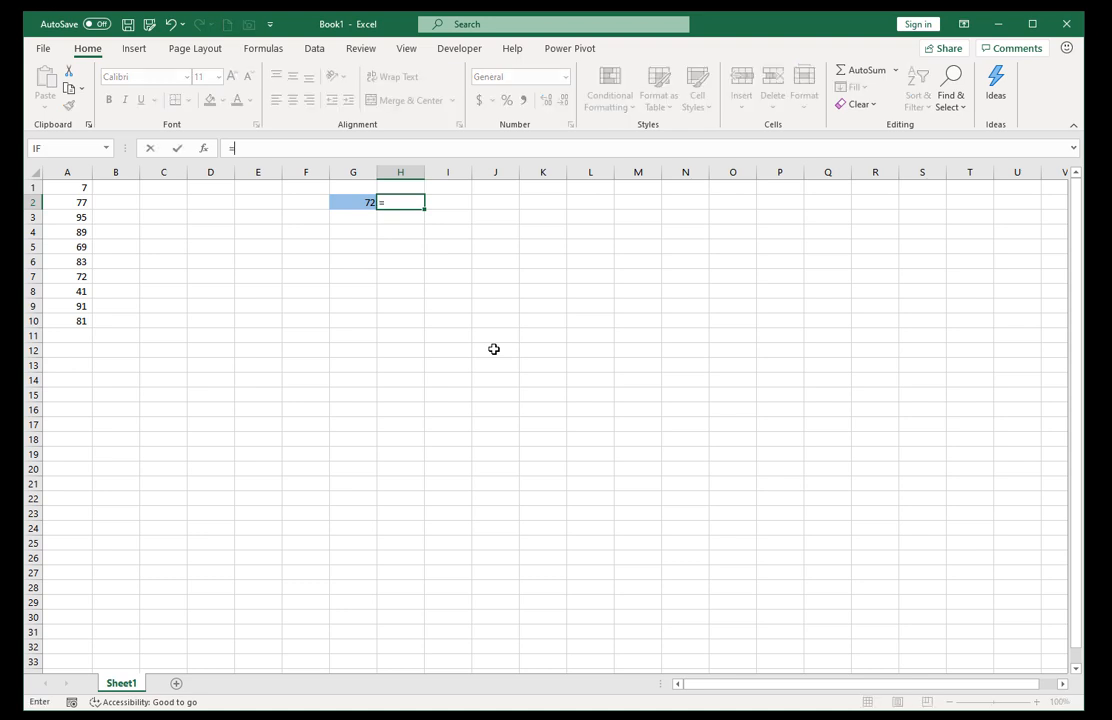
text(sumproduct)
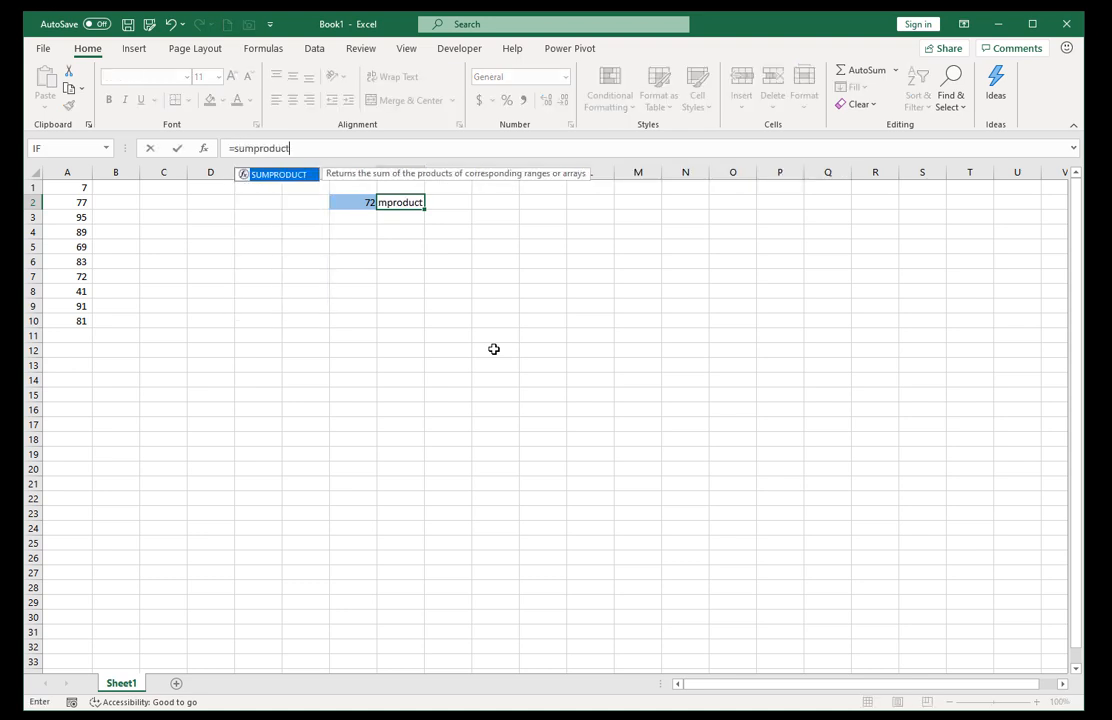
text(()
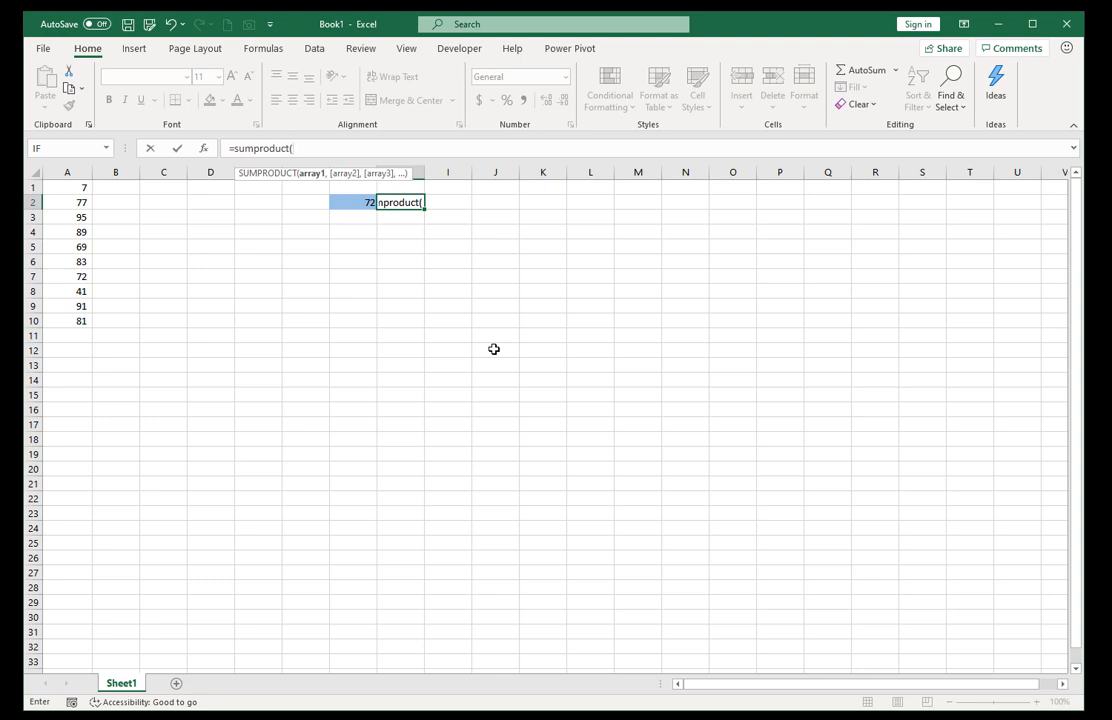
text(()
drag(63, 187, 76, 323)
drag(240, 174, 420, 255)
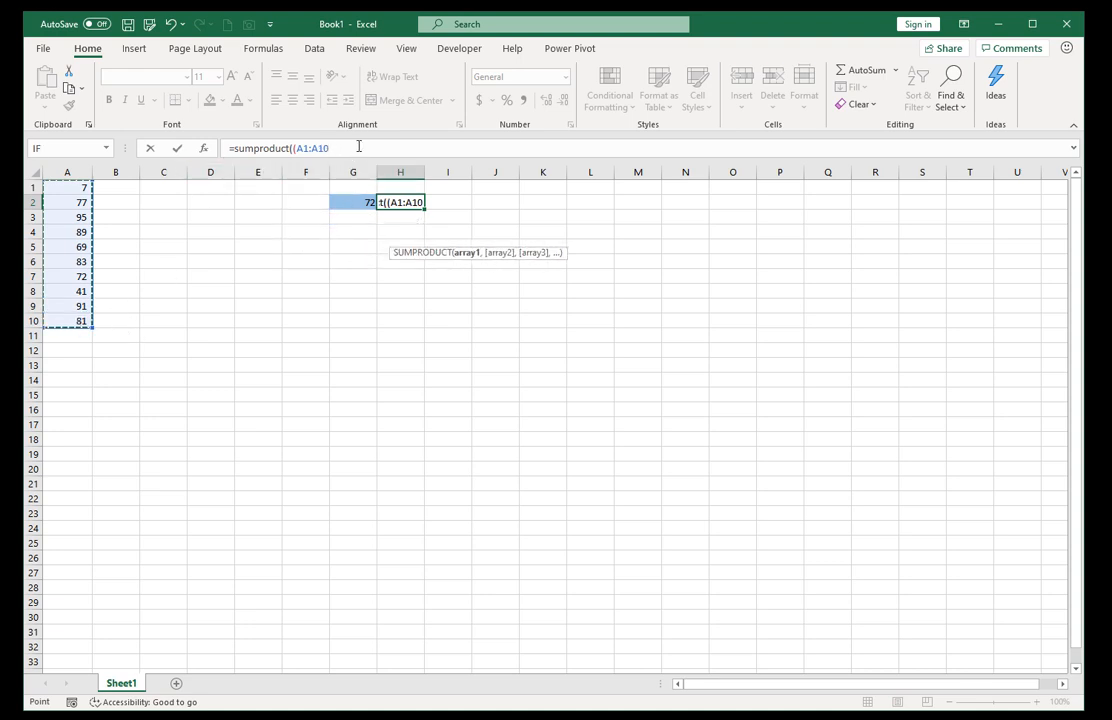
text(=)
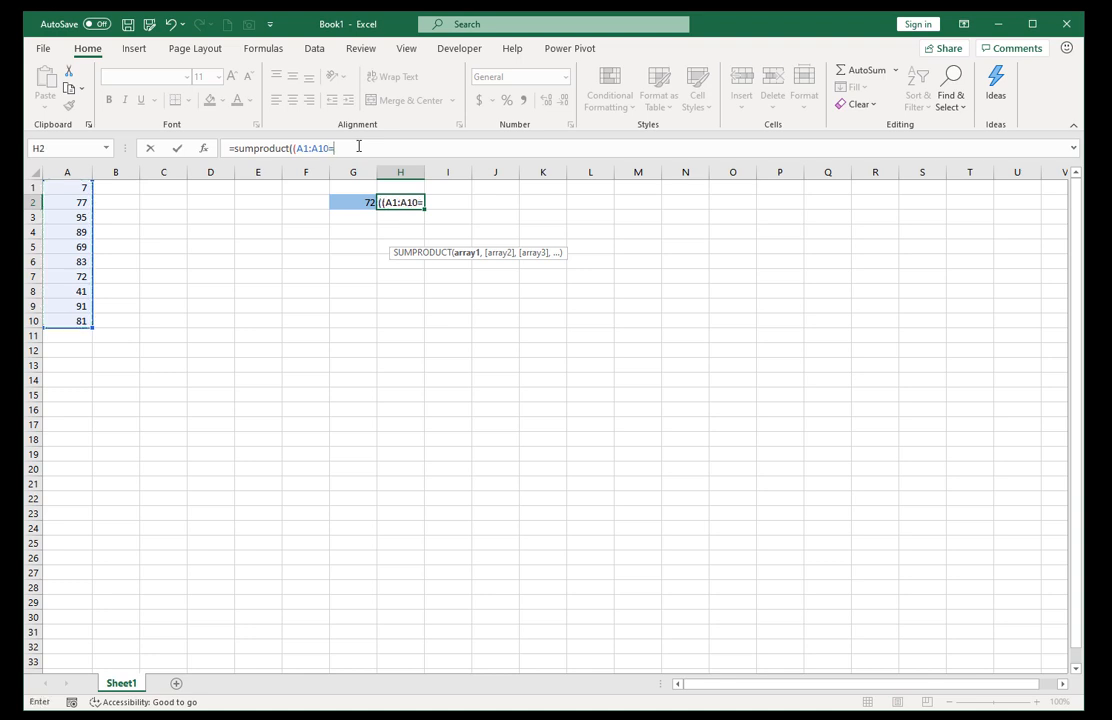
click(355, 202)
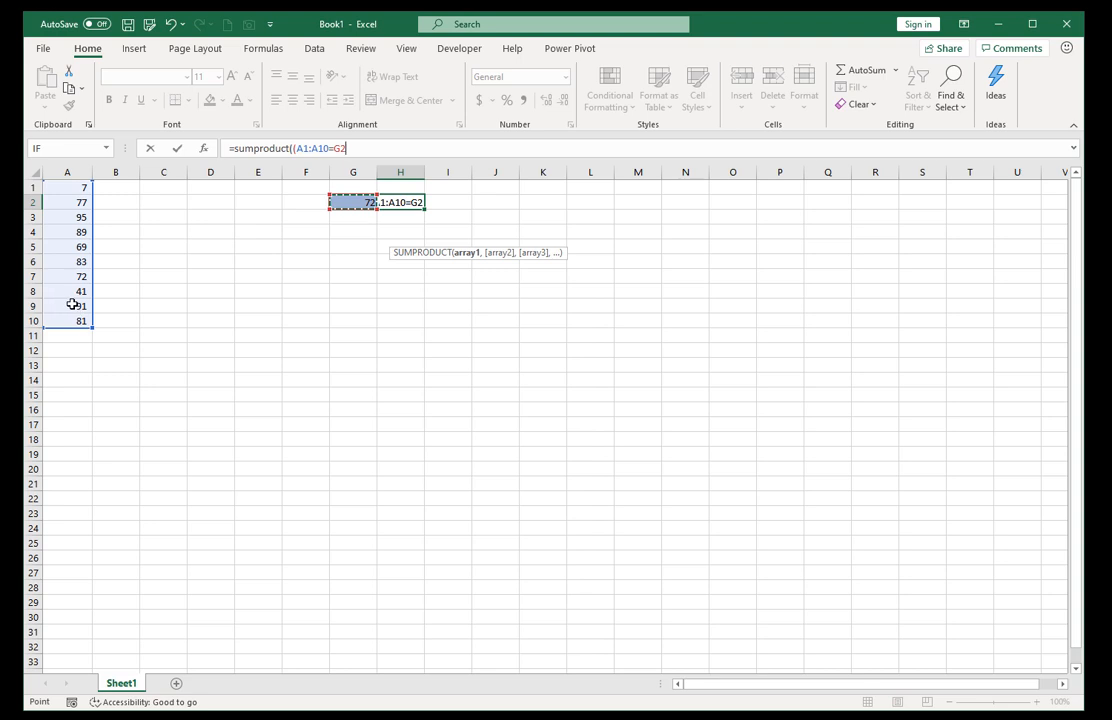
text())
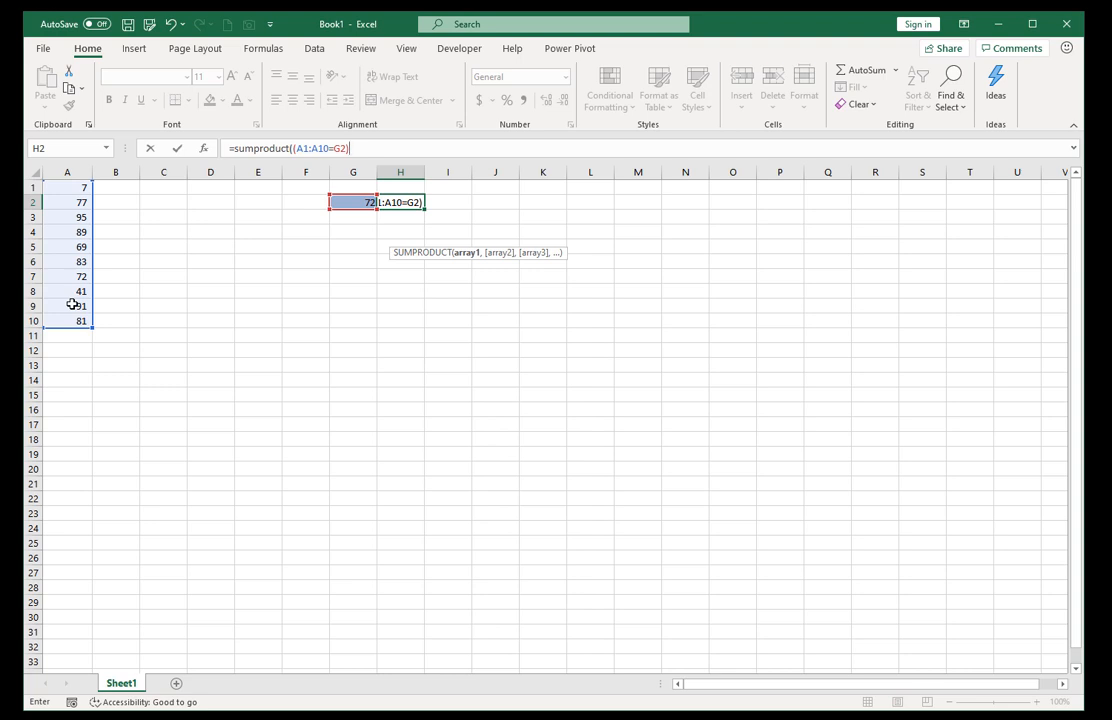
Multiply the condition by ROW() and enter the formula as =SUMPRODUCT((A1:A10=G2)*ROW()).
text(*row()))
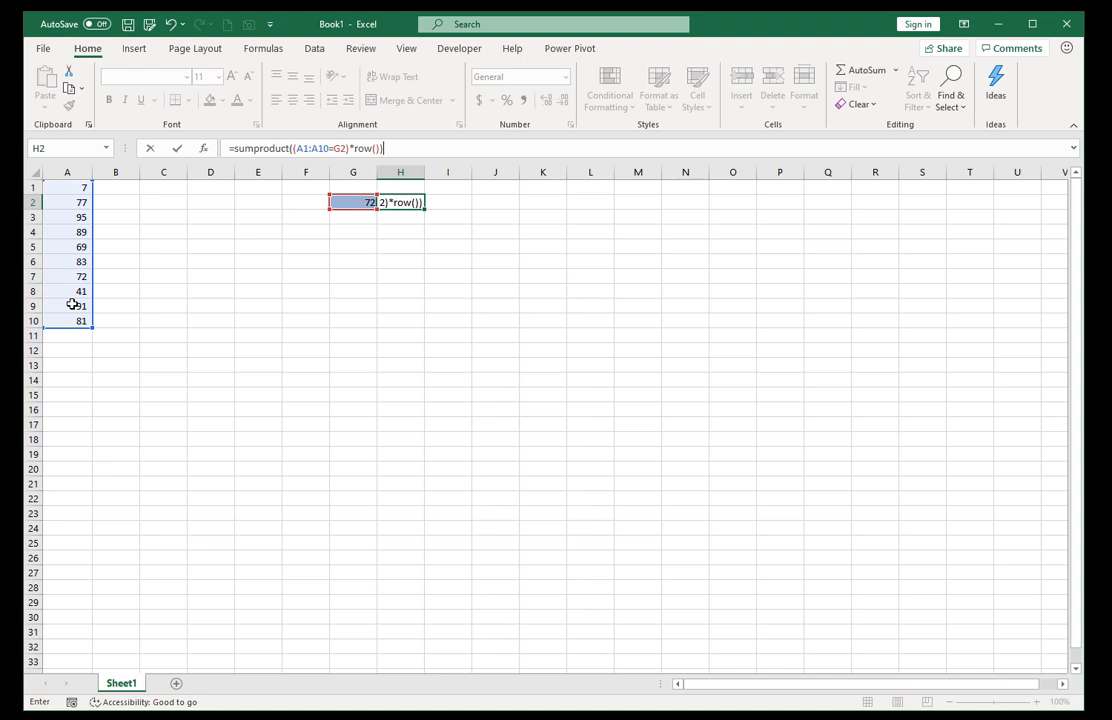
key(ctrl+Return)
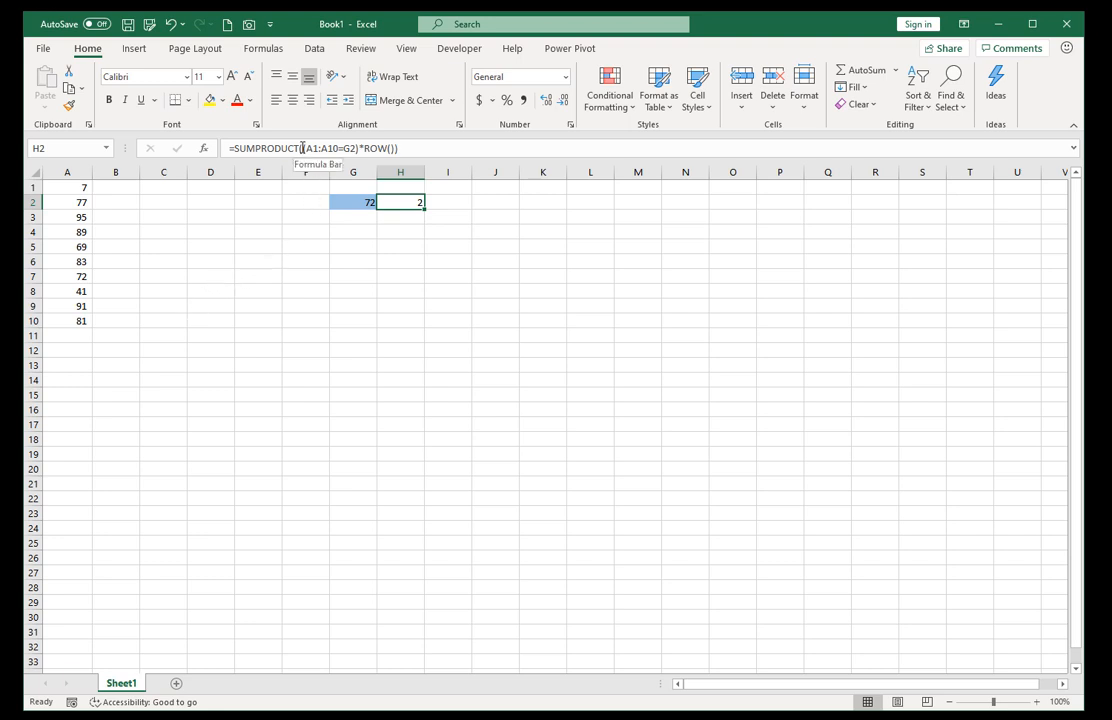
Evaluate the A1:A10=G2 condition and the ROW() part inside H2's formula, and leave the formula without keeping the evaluated values.
drag(302, 148, 361, 148)
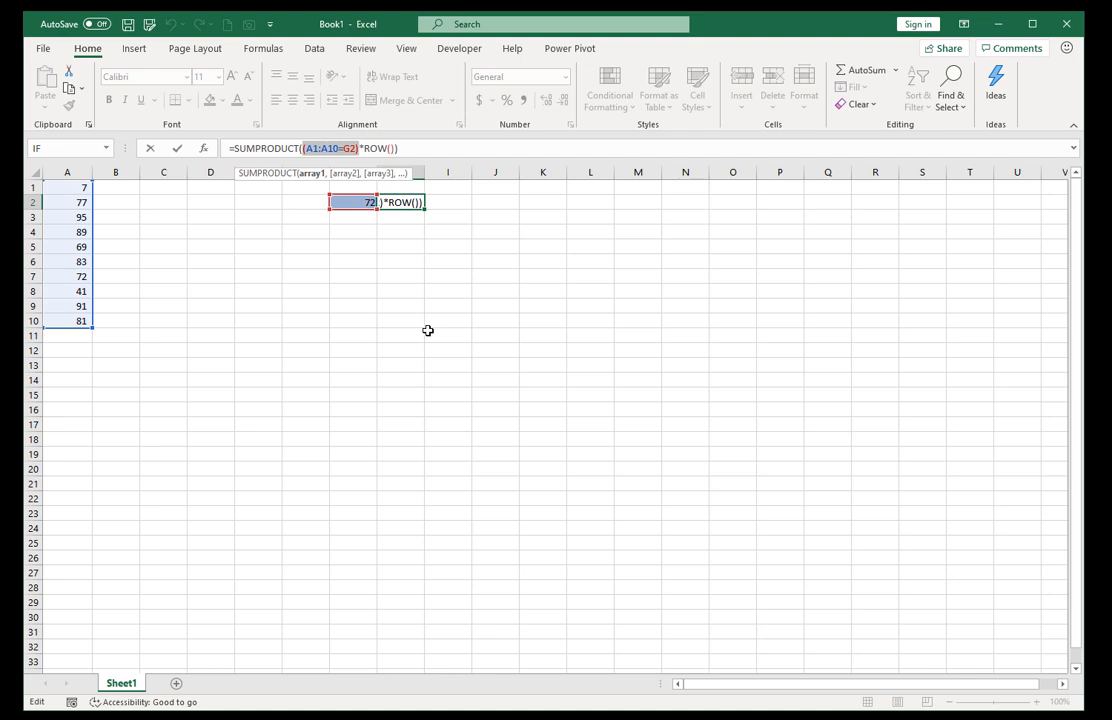
key(F9)
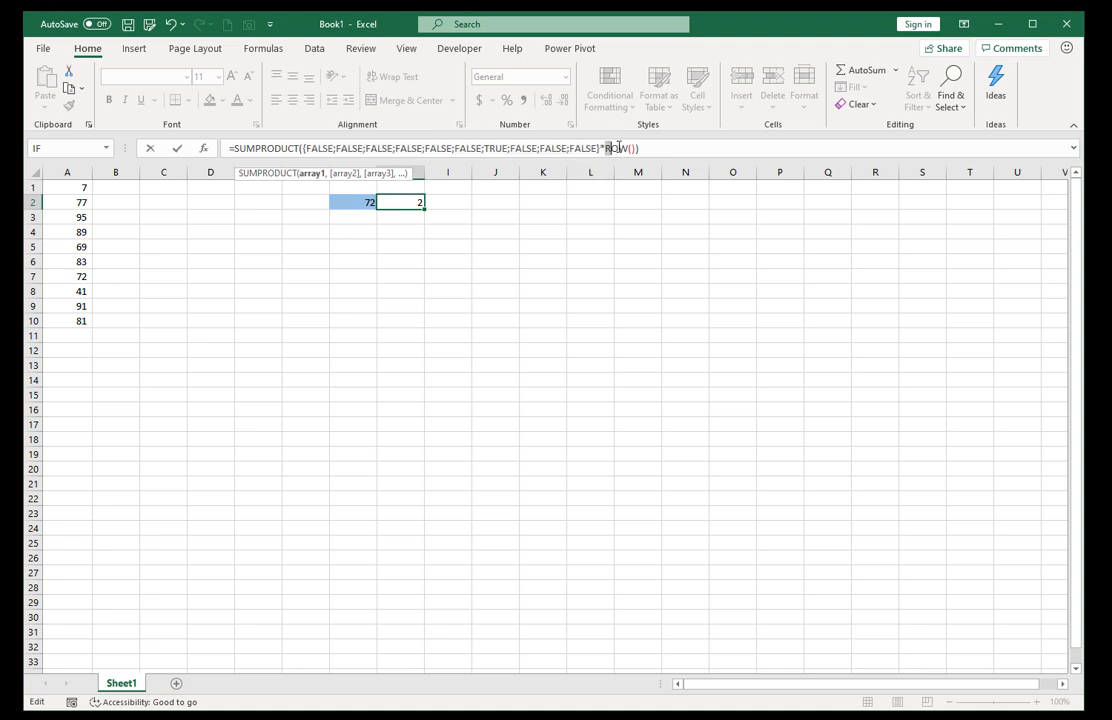
drag(605, 148, 633, 148)
key(F9)
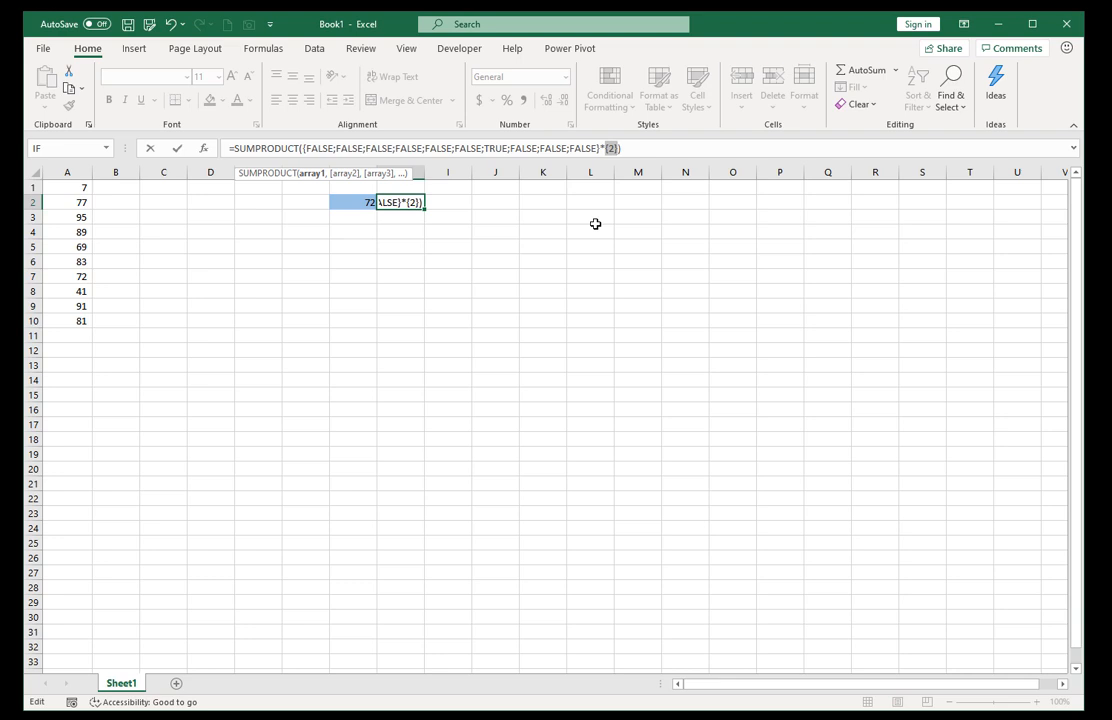
key(shift+Right)
key(Escape)
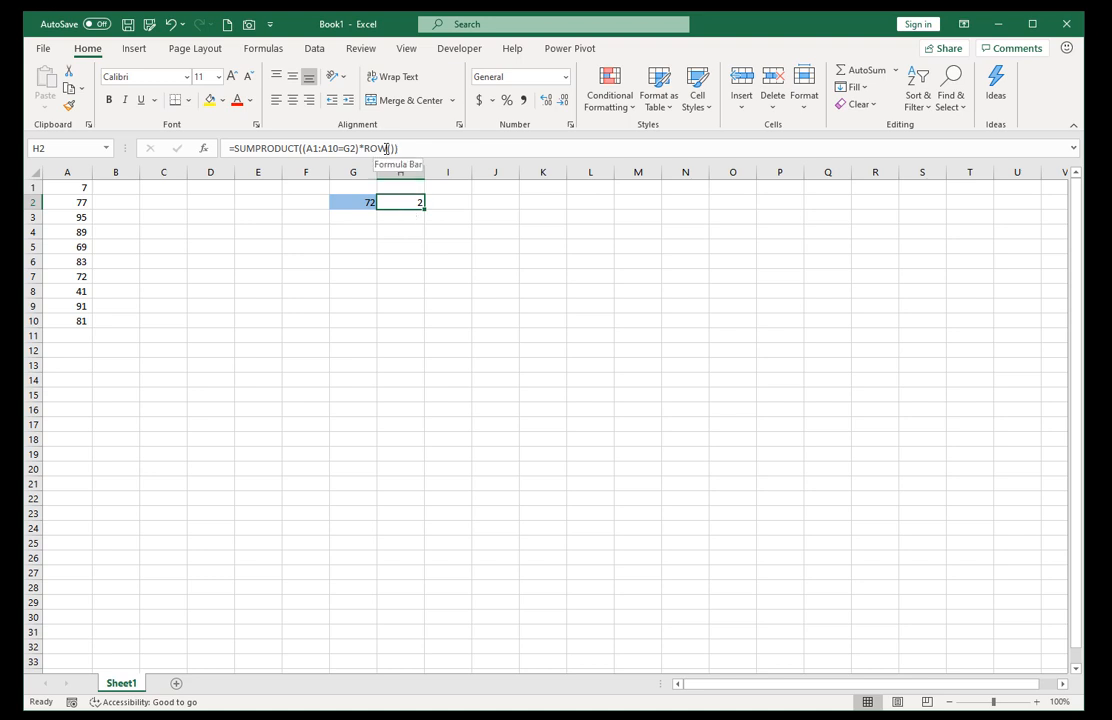
Give ROW the reference A1:A10 so that H2's formula reads =SUMPRODUCT((A1:A10=G2)*ROW(A1:A10)).
drag(387, 148, 439, 148)
key(Delete)
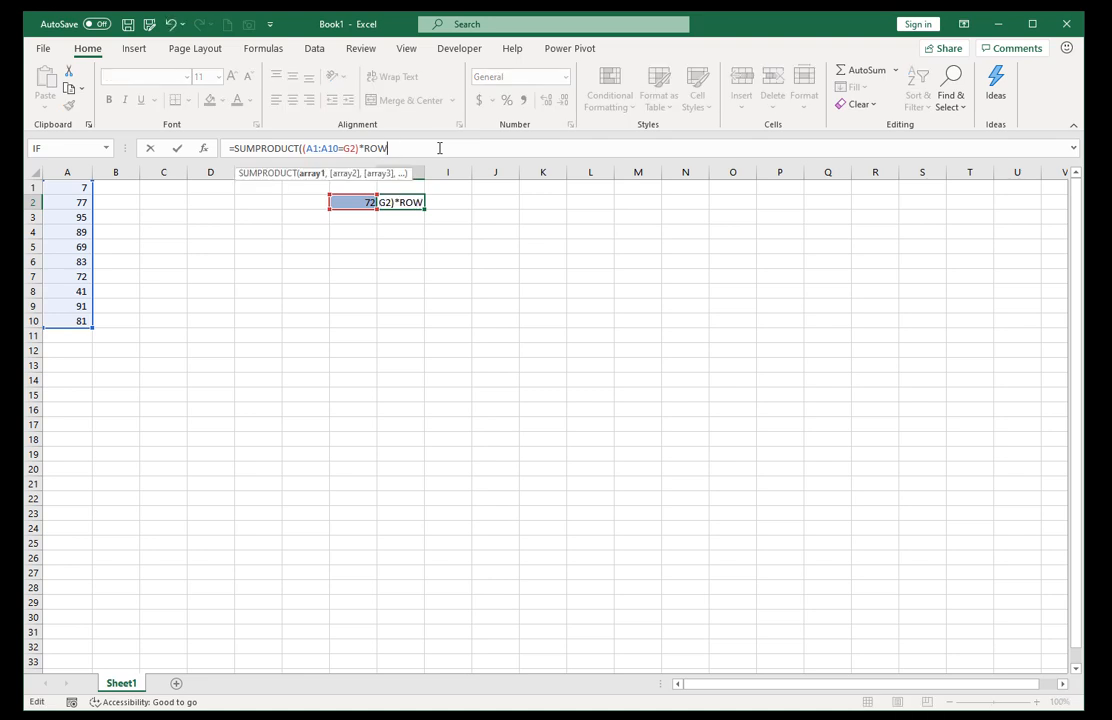
text(()
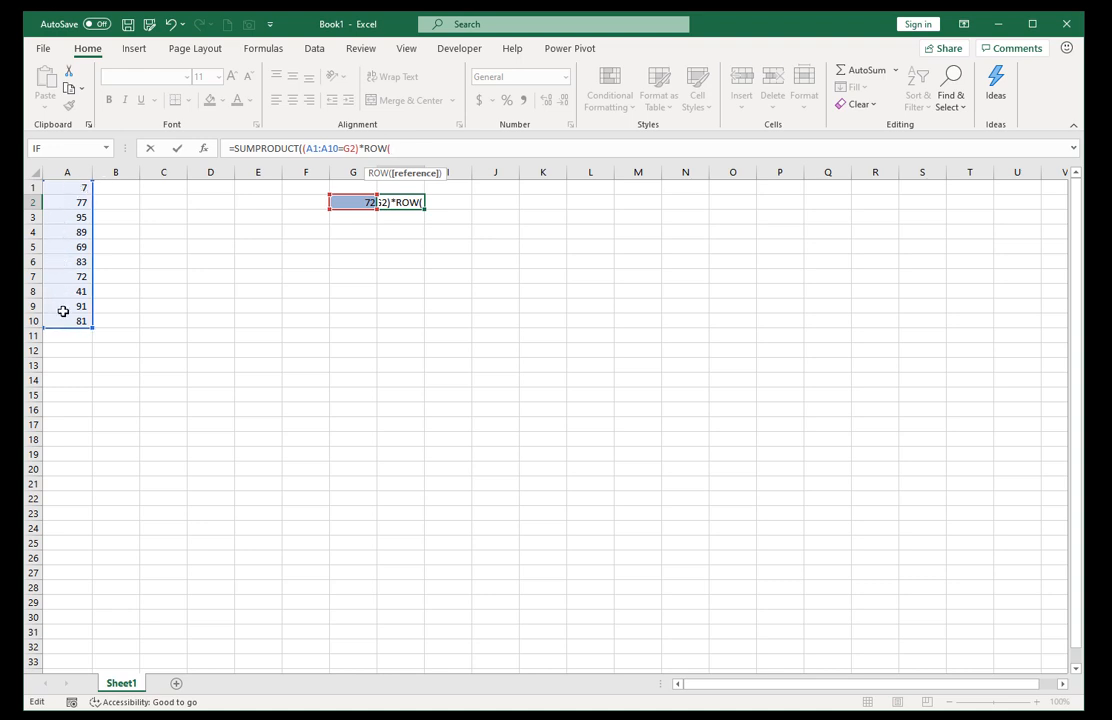
drag(62, 186, 68, 319)
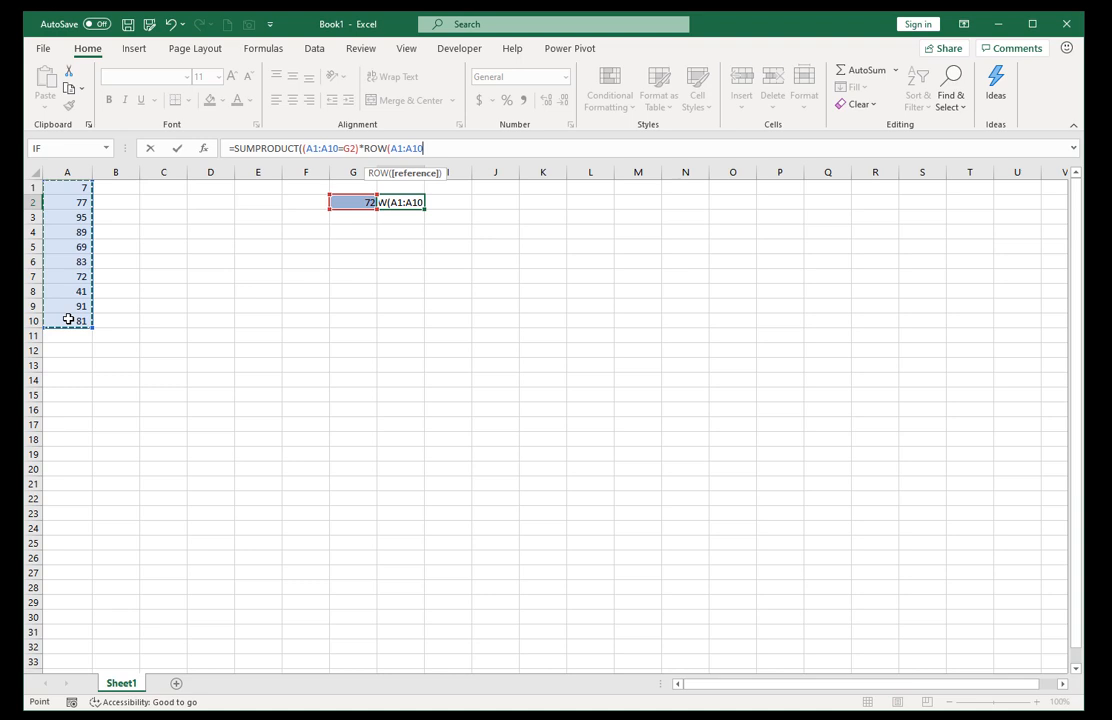
text())
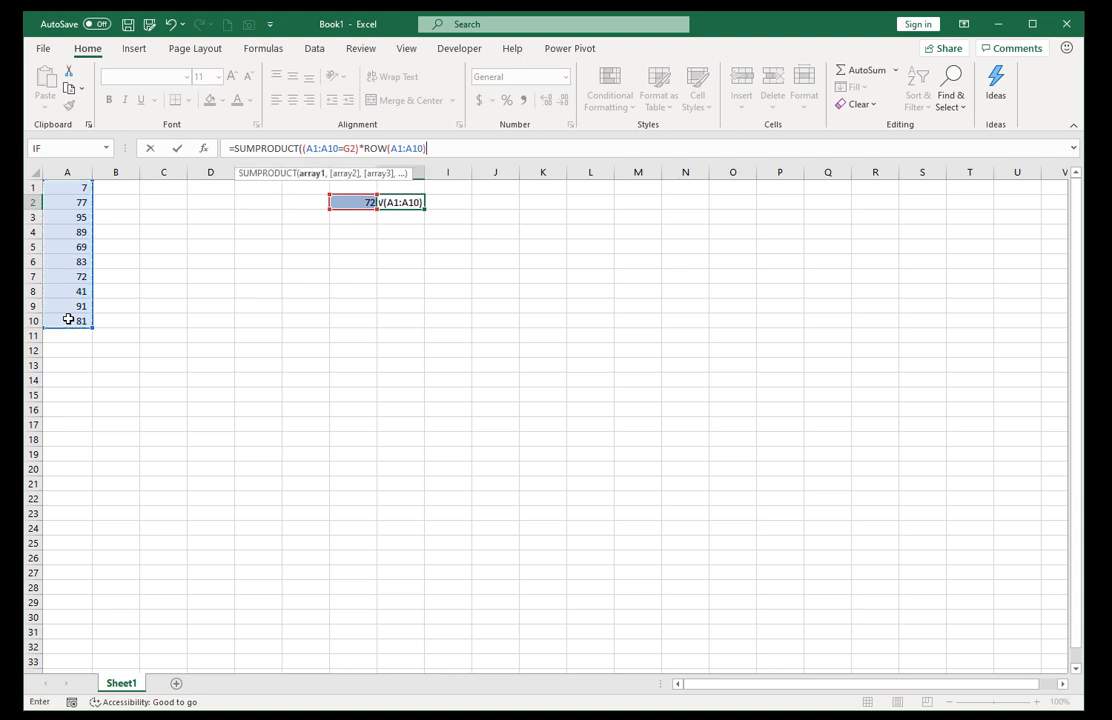
text())
key(ctrl+Return)
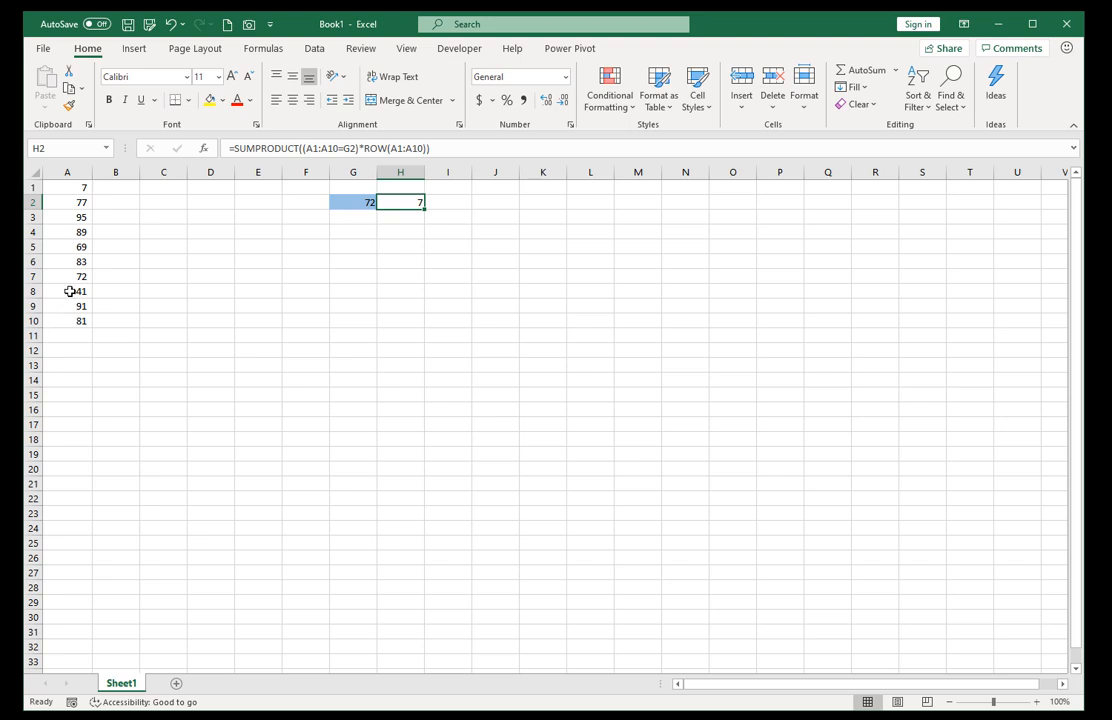
Check the row number against column A, test the formula with 95 in G2, and set G2 back to 72.
click(67, 279)
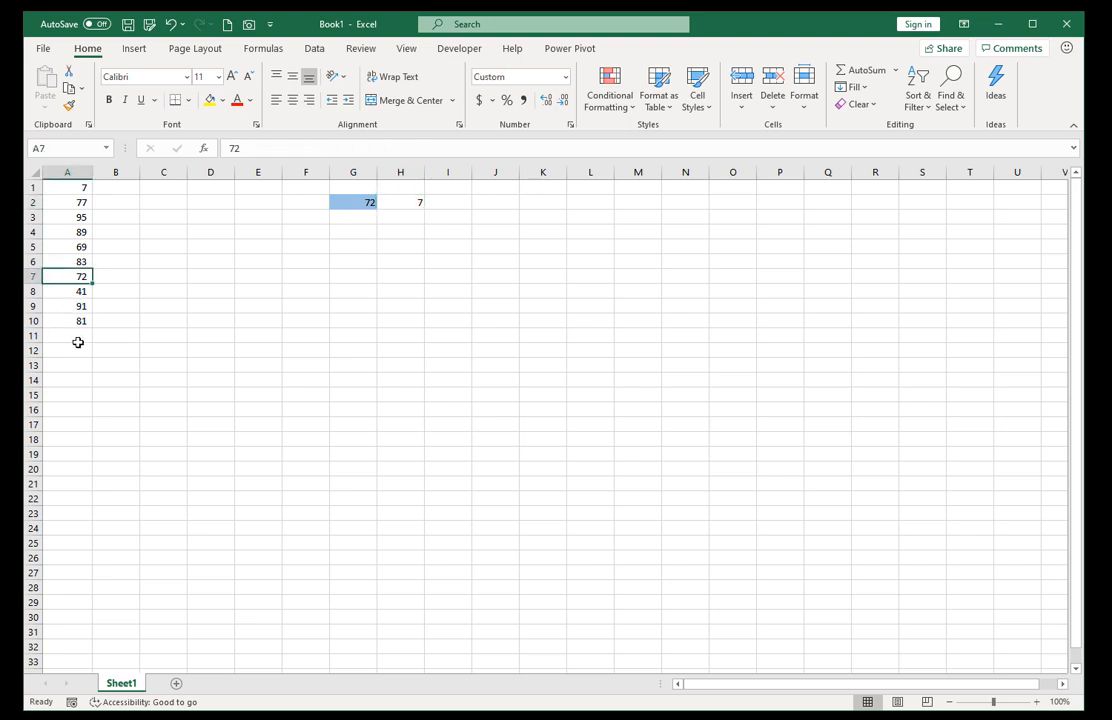
click(74, 217)
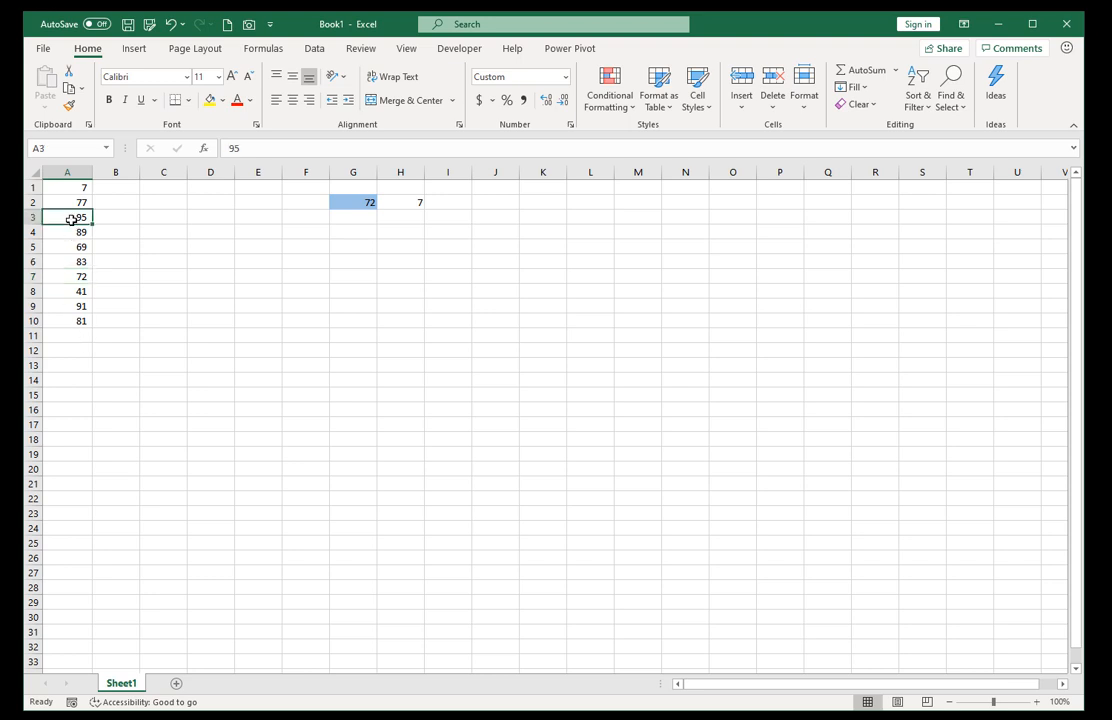
click(360, 204)
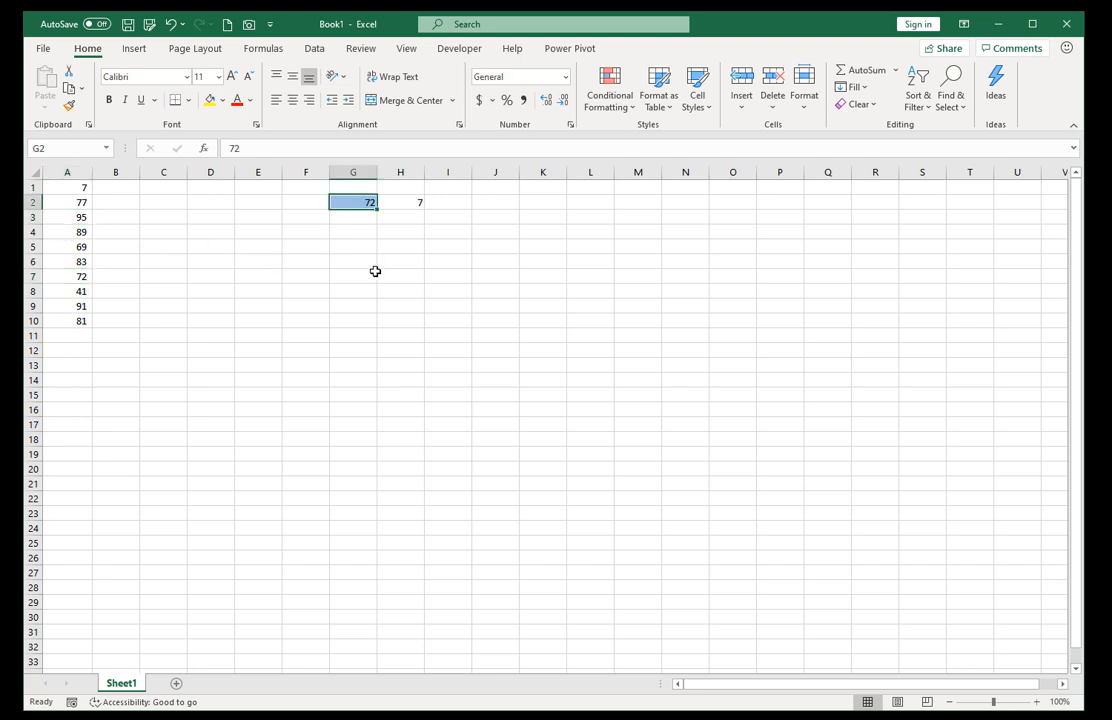
text(95)
key(ctrl+Return)
text(72)
key(ctrl+Return)
Enter the heading "row" in H1 above the formula result and select H2.
ctrl+click(402, 186)
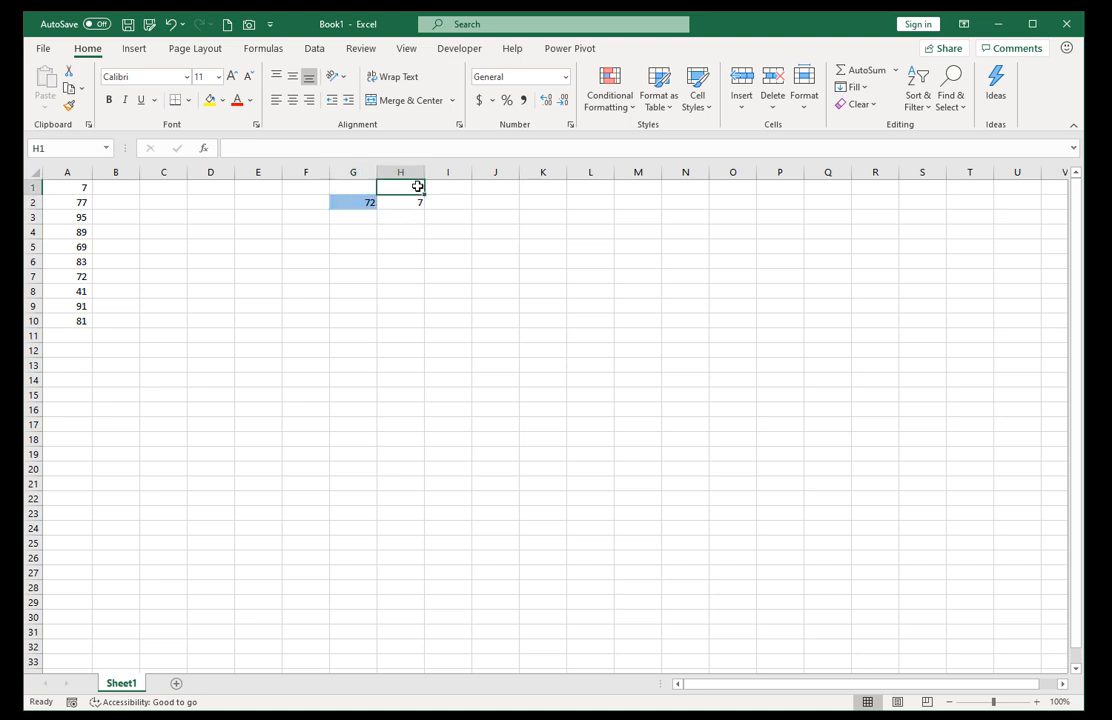
text(row)
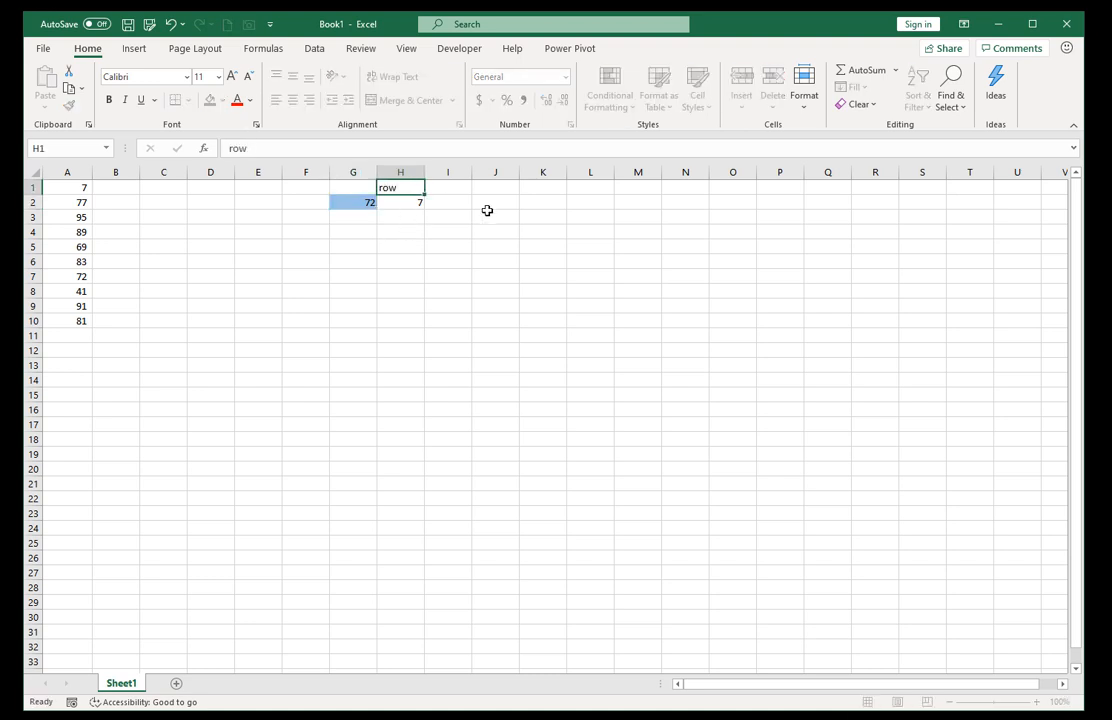
key(ctrl+Return)
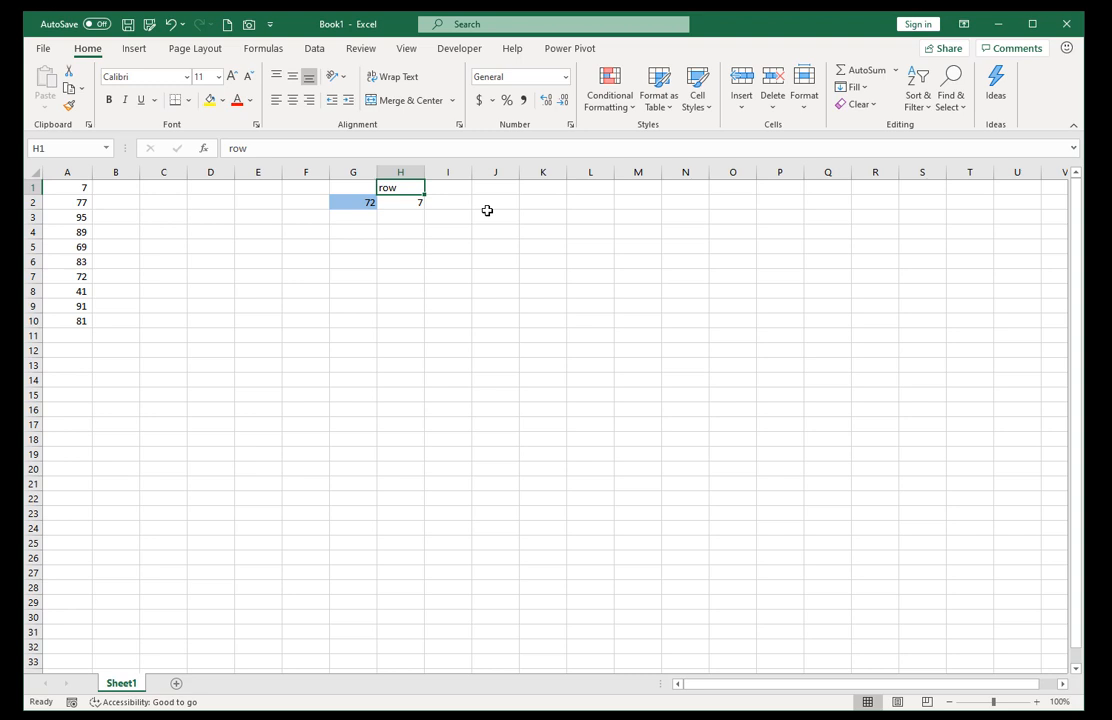
key(Down)
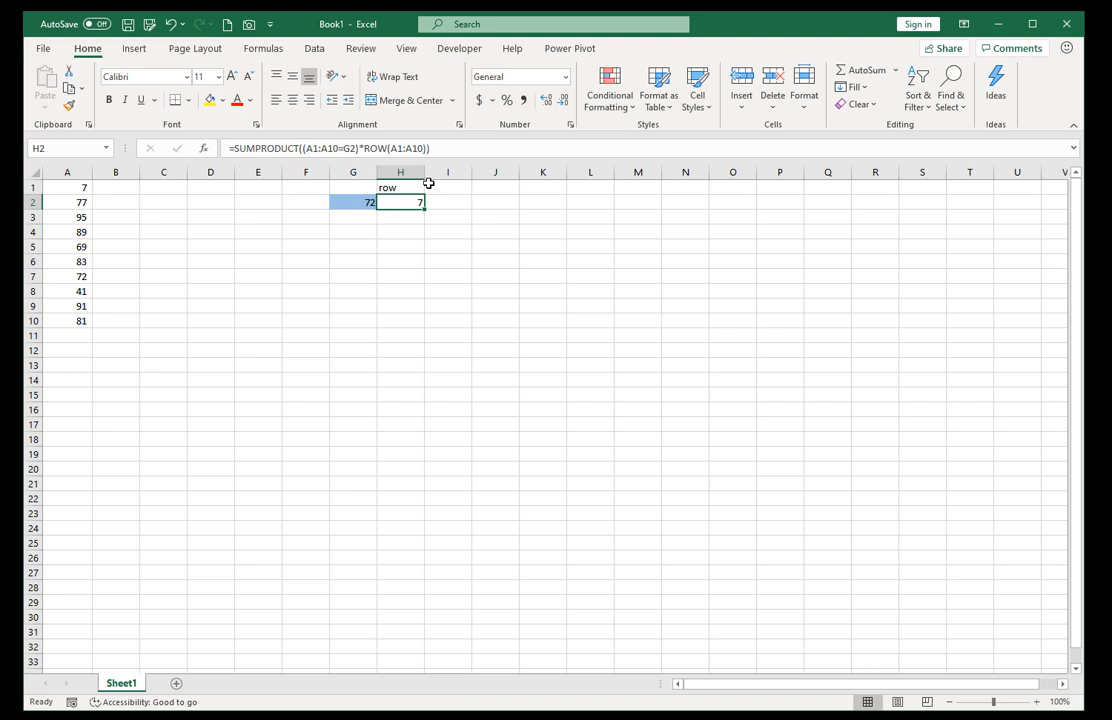
Fill B1:D10 with random whole numbers using =RANDBETWEEN(1,100).
click(125, 189)
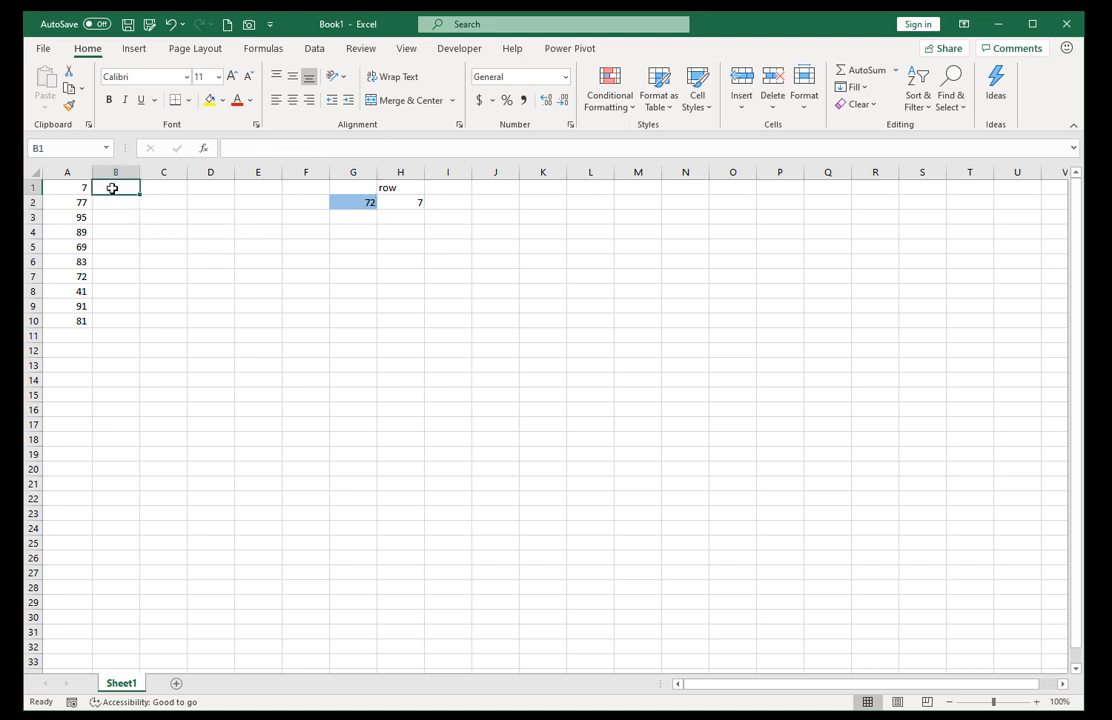
drag(112, 188, 226, 314)
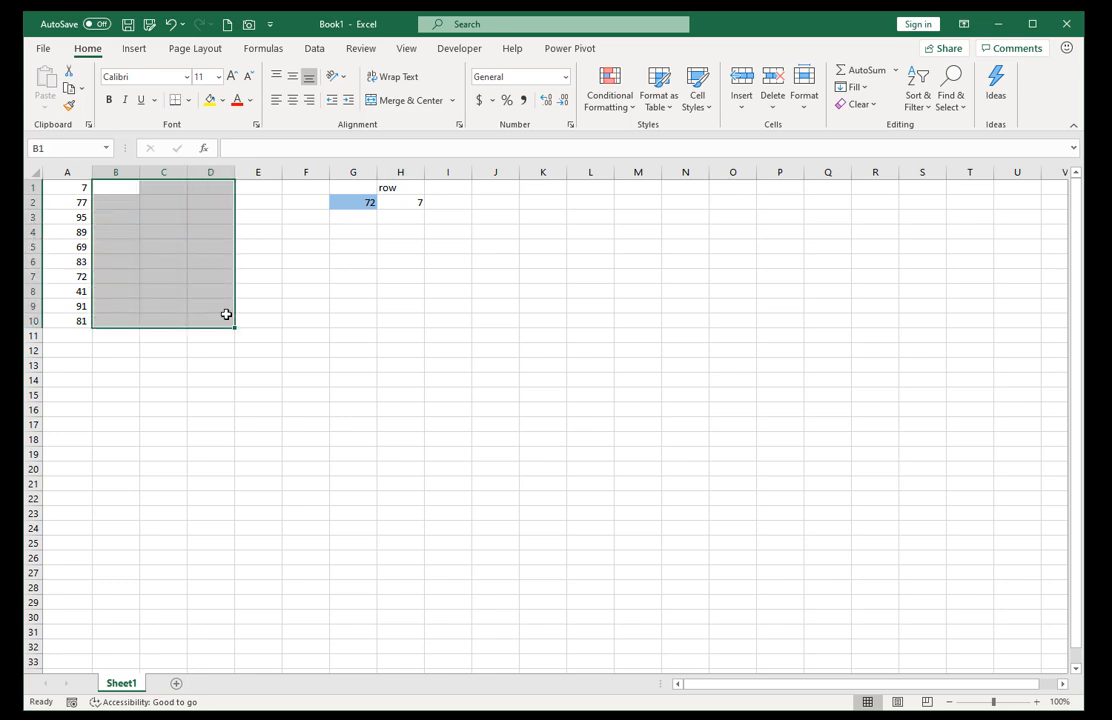
text(=rand)
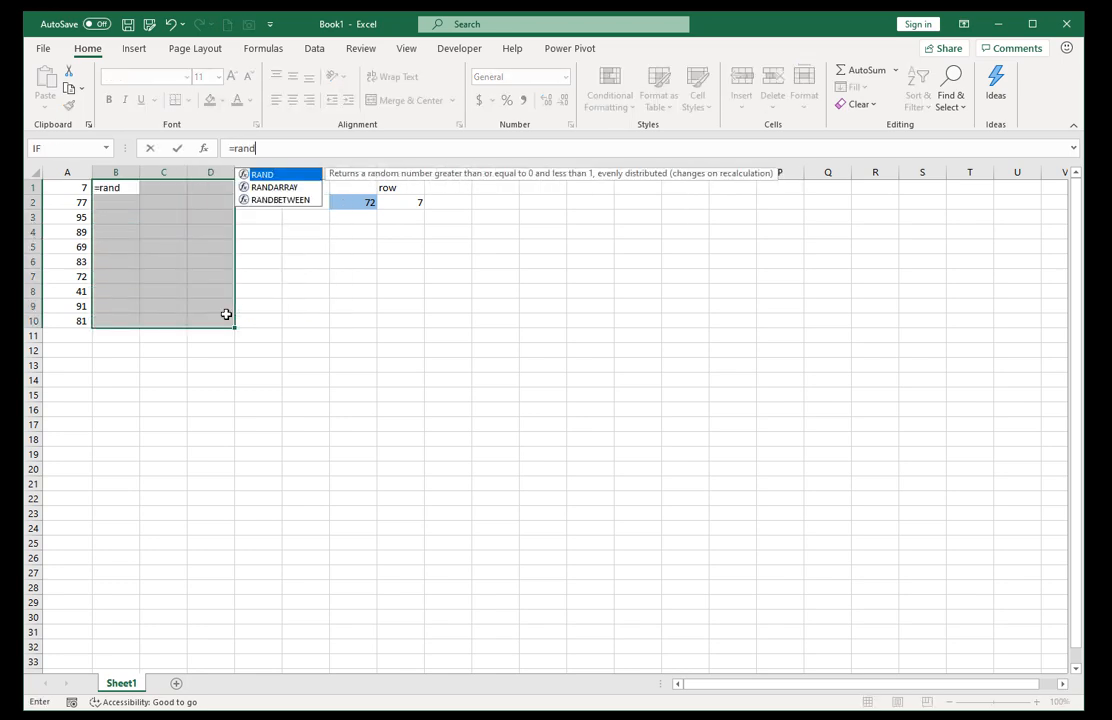
key(Down)
key(Down)
key(Tab)
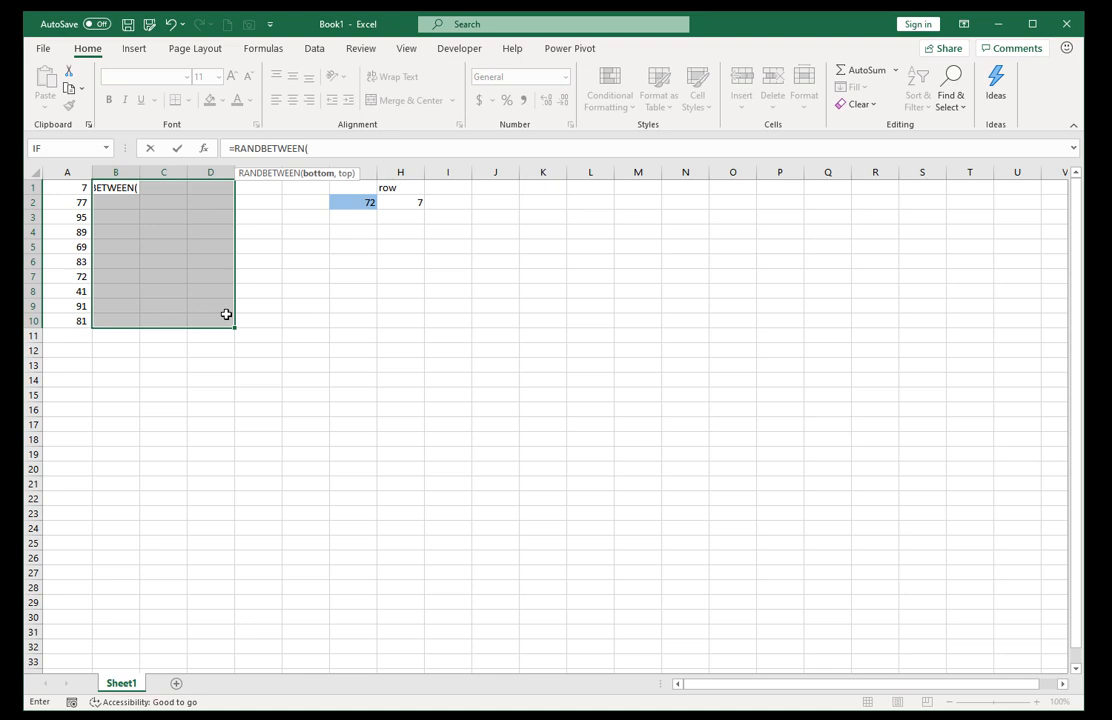
text(1,100))
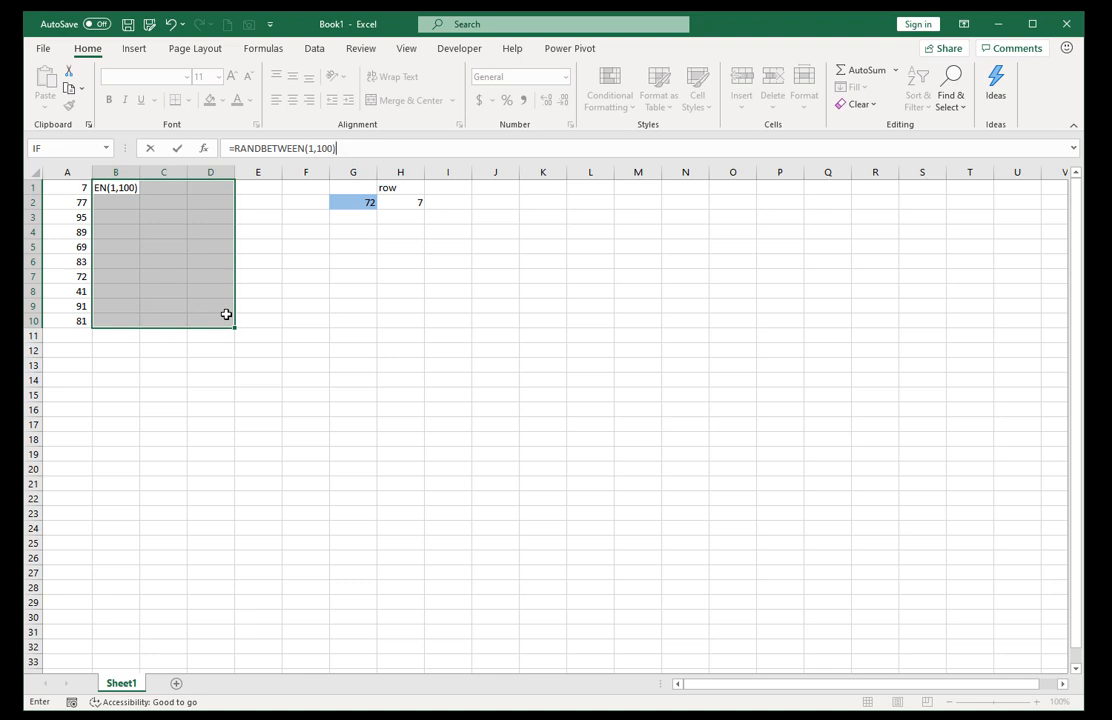
key(ctrl+Return)
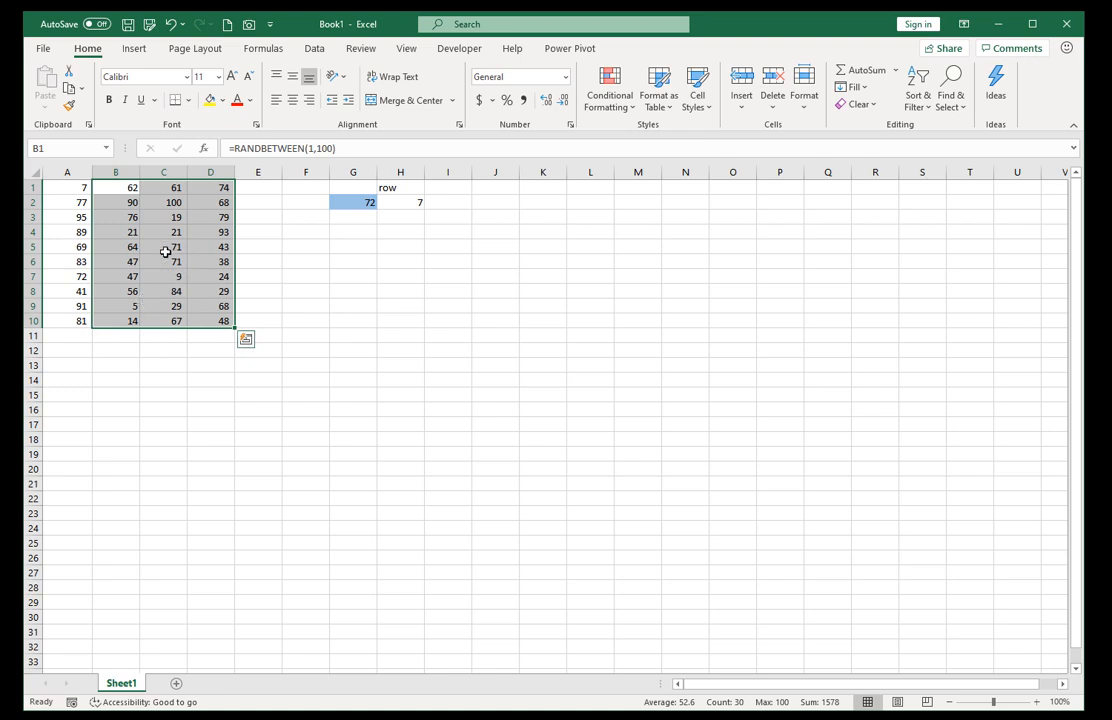
Convert the random-number formulas in B1:D10 to static values, check a few cells, and clear the copy selection.
right_click(111, 216)
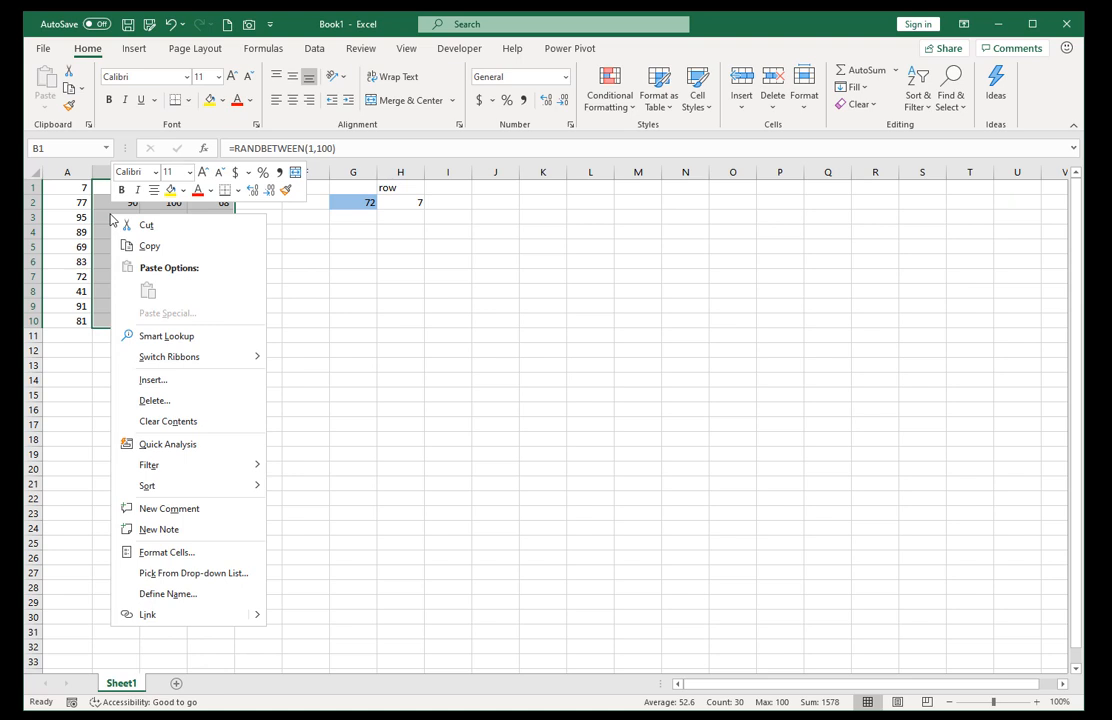
click(130, 244)
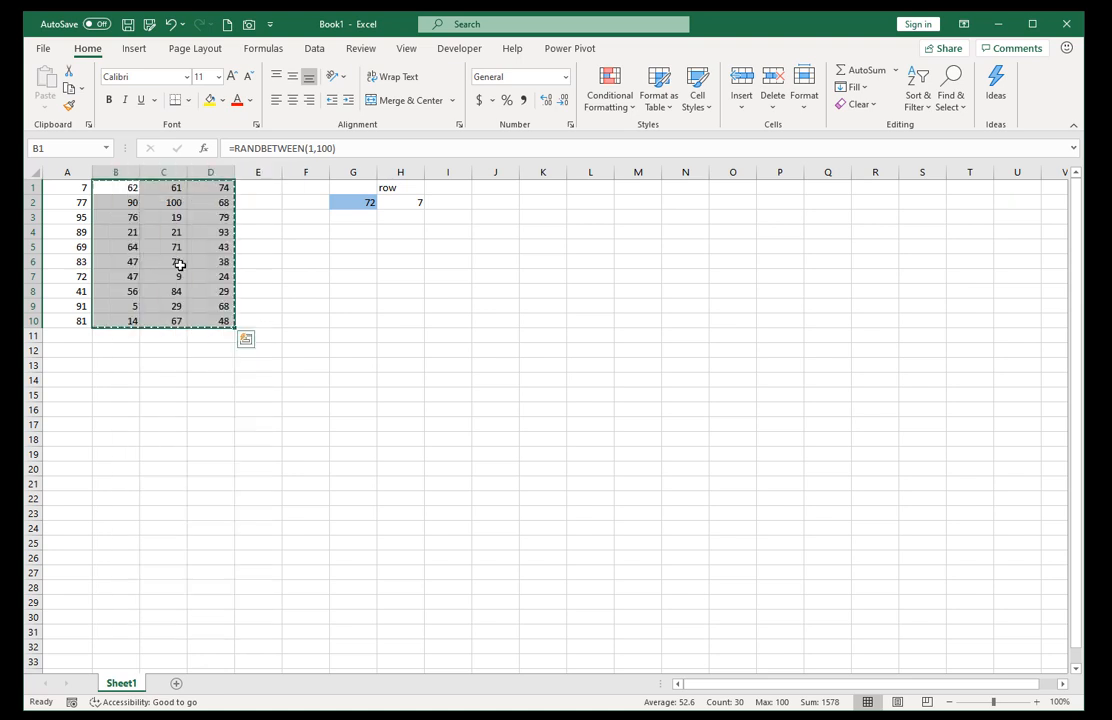
right_click(111, 208)
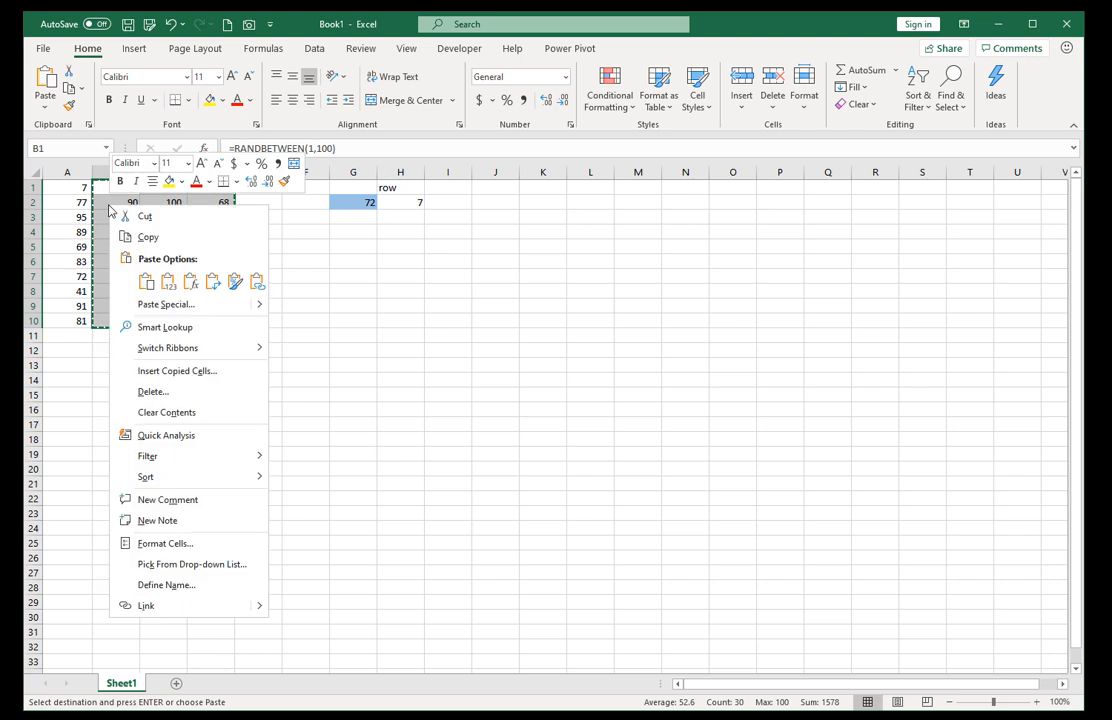
click(166, 281)
click(155, 261)
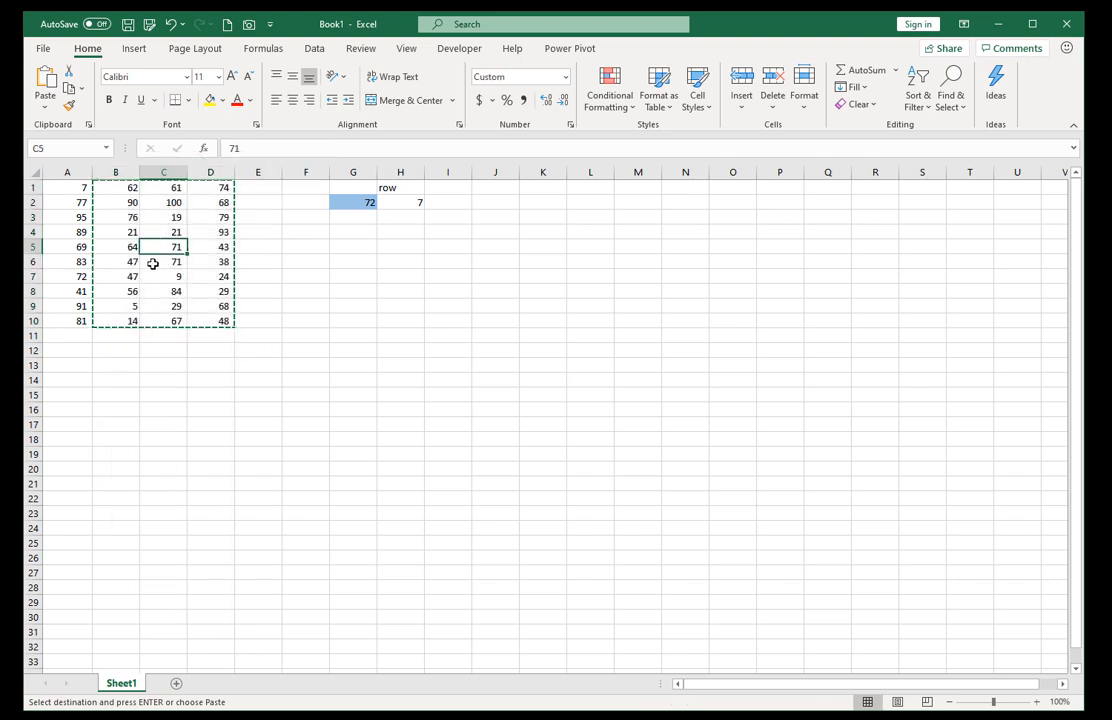
click(201, 304)
click(149, 320)
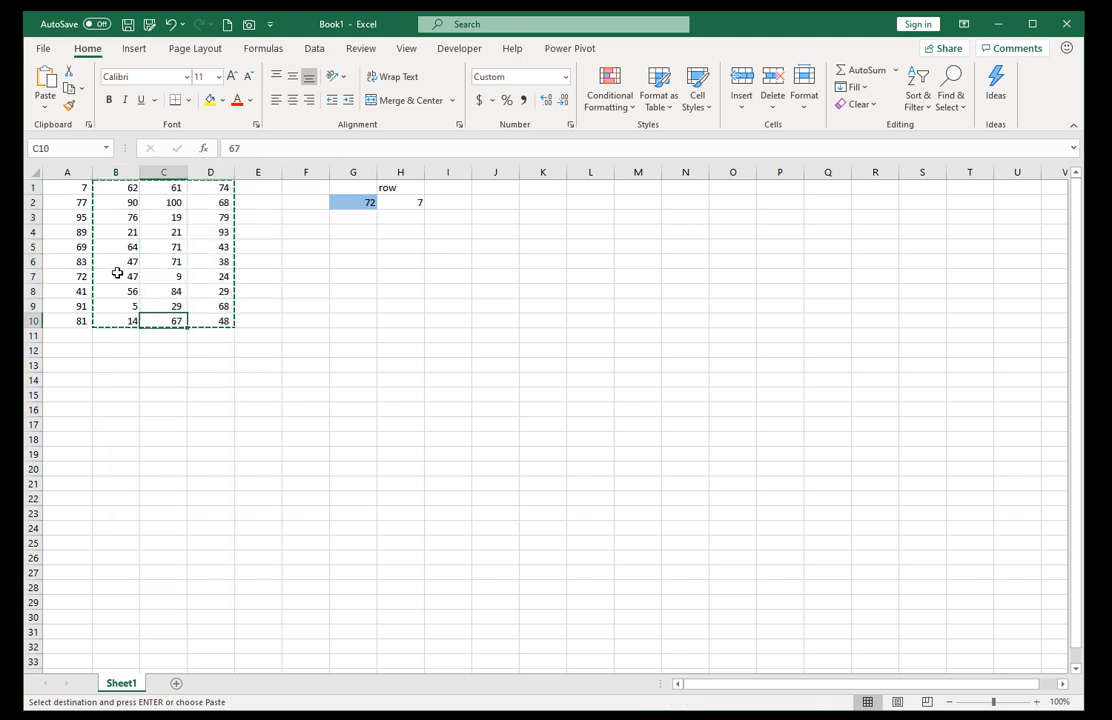
click(116, 263)
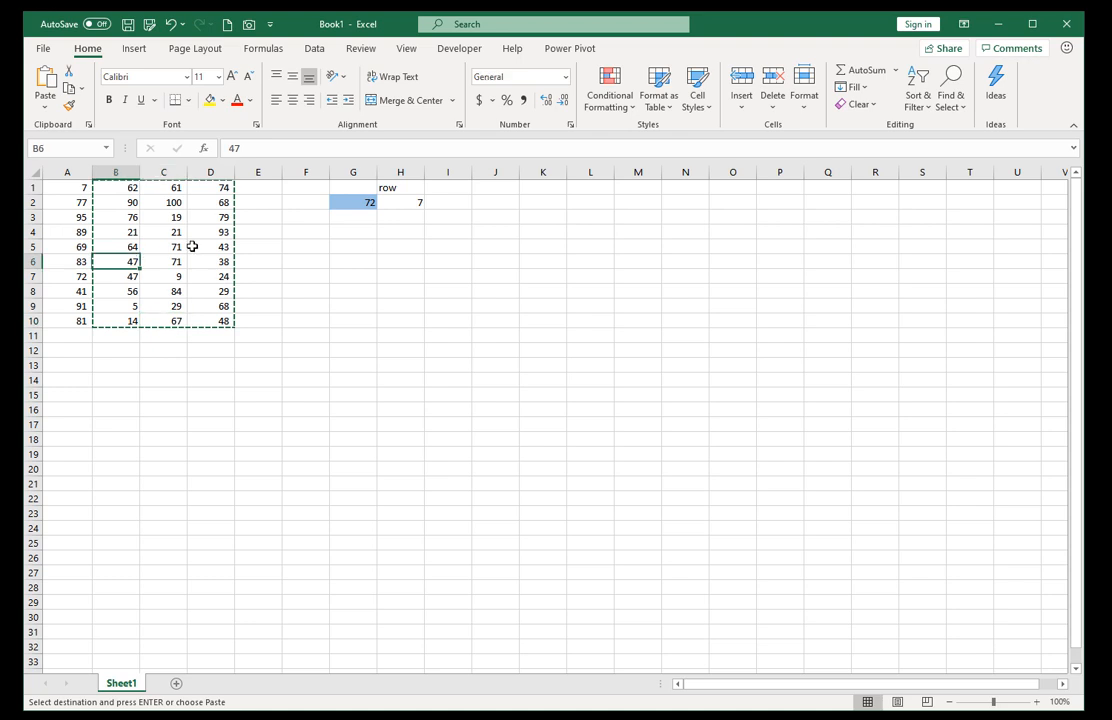
key(Escape)
Highlight duplicate values in A1:D10 with a conditional formatting rule using Light Red Fill with Dark Red Text.
drag(70, 188, 215, 322)
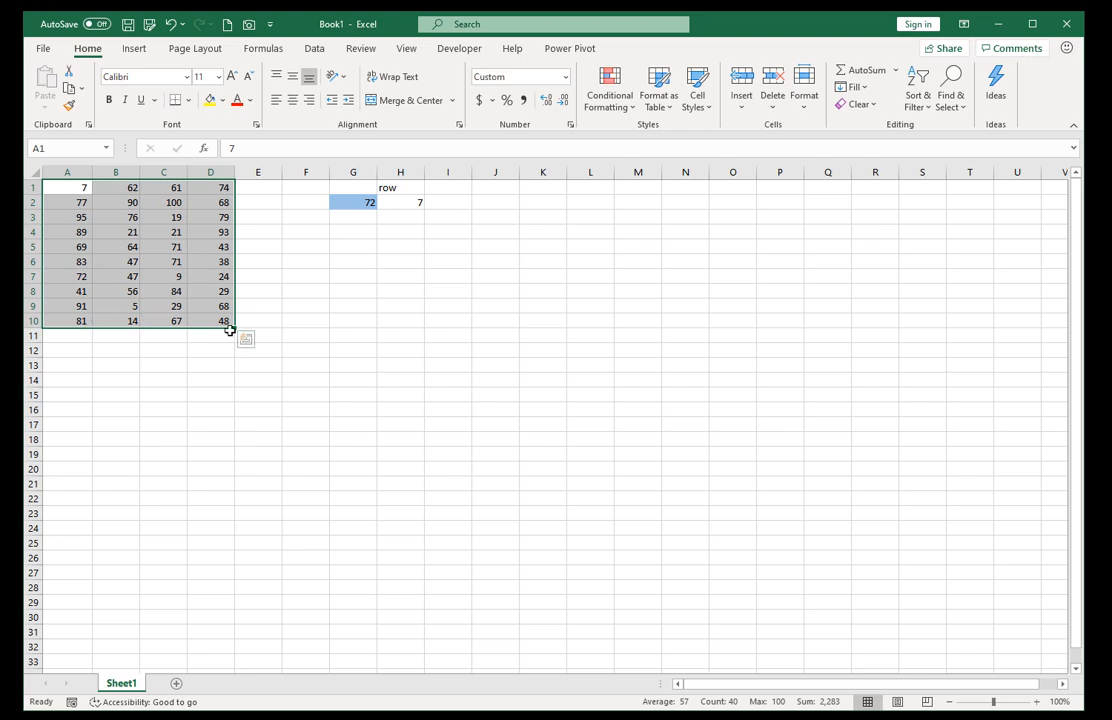
click(605, 112)
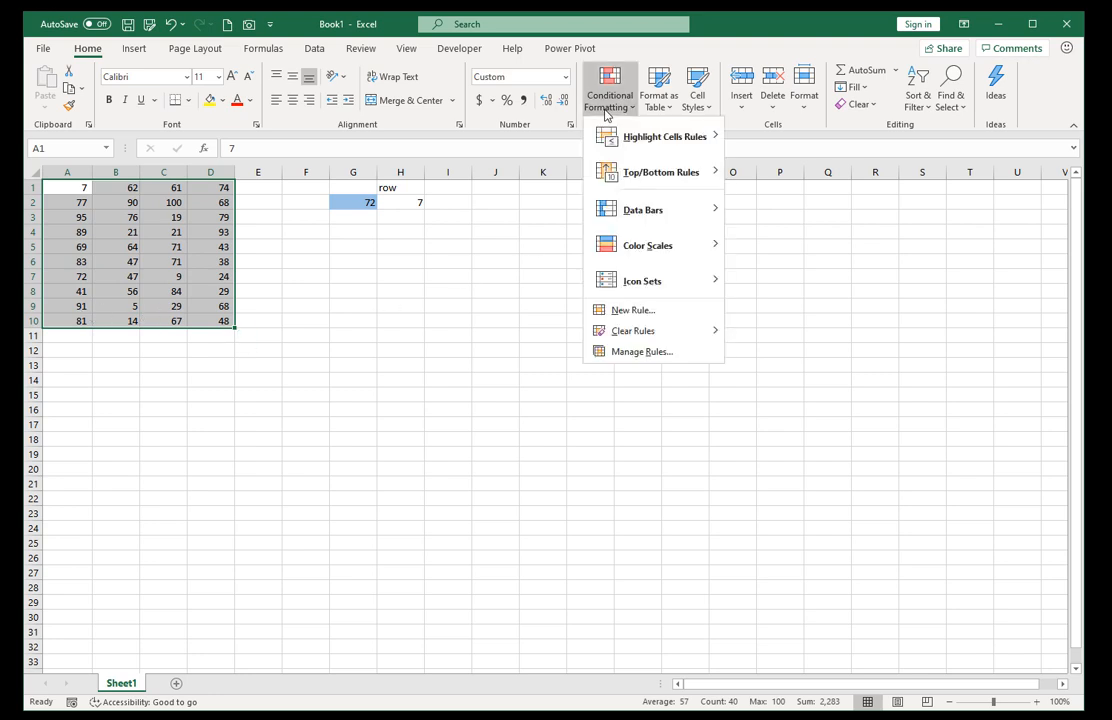
mouse_move(628, 151)
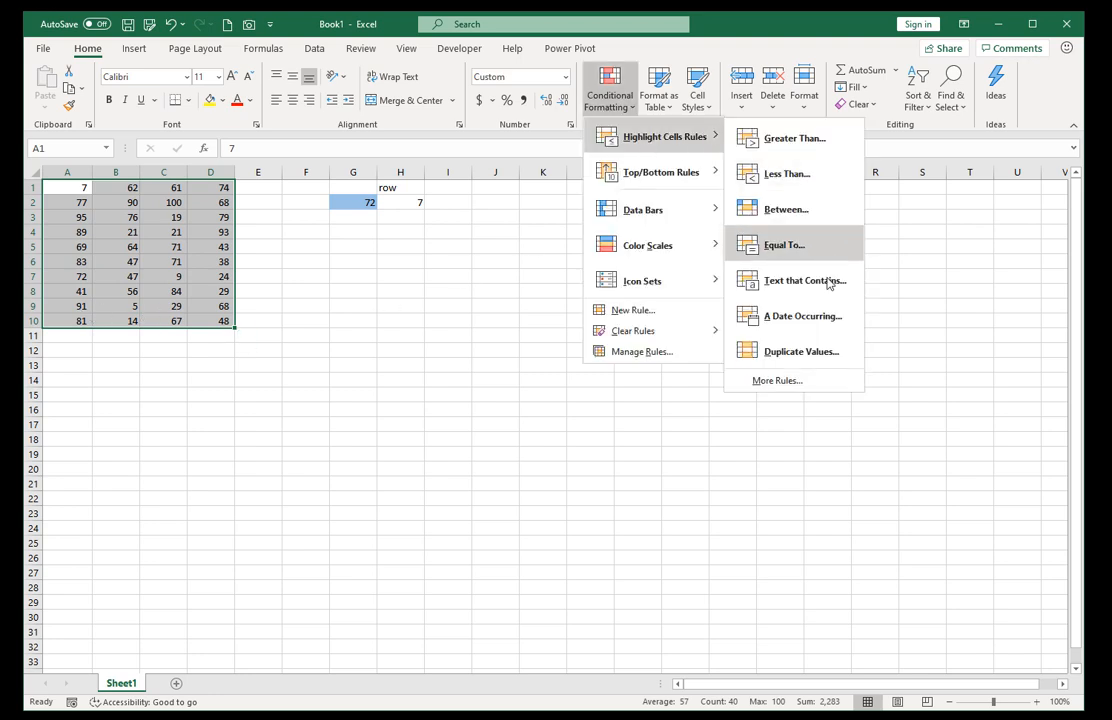
click(800, 351)
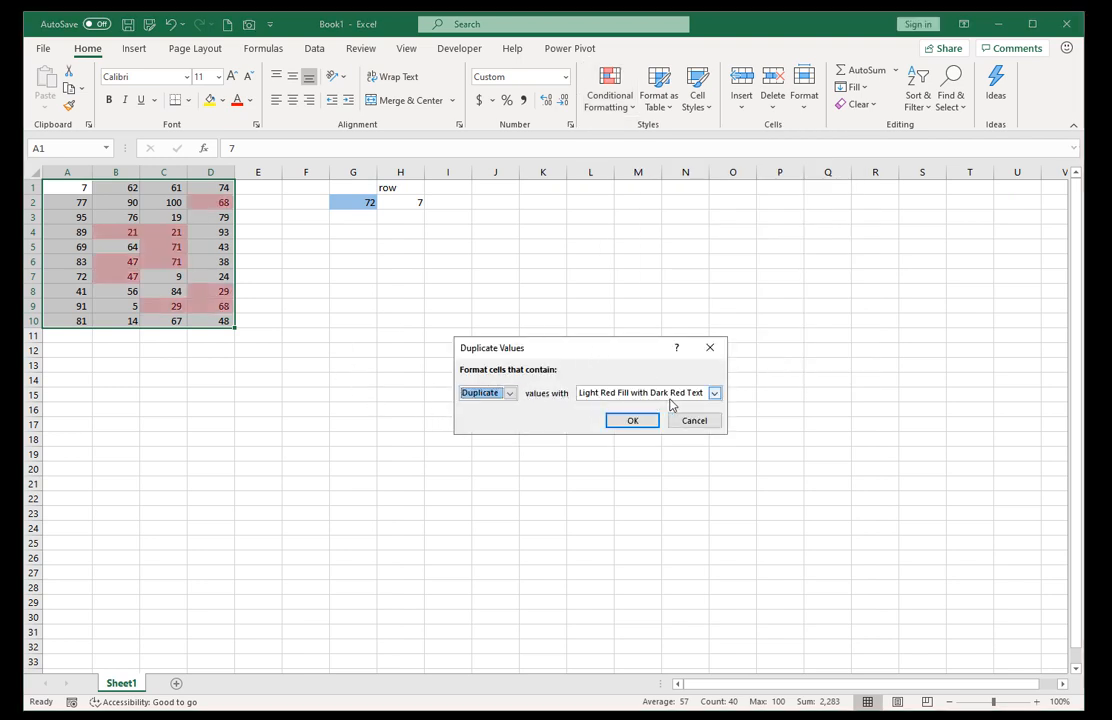
click(634, 421)
Replace the highlighted duplicates in B4 with 1 and in D2 with 2.
click(111, 232)
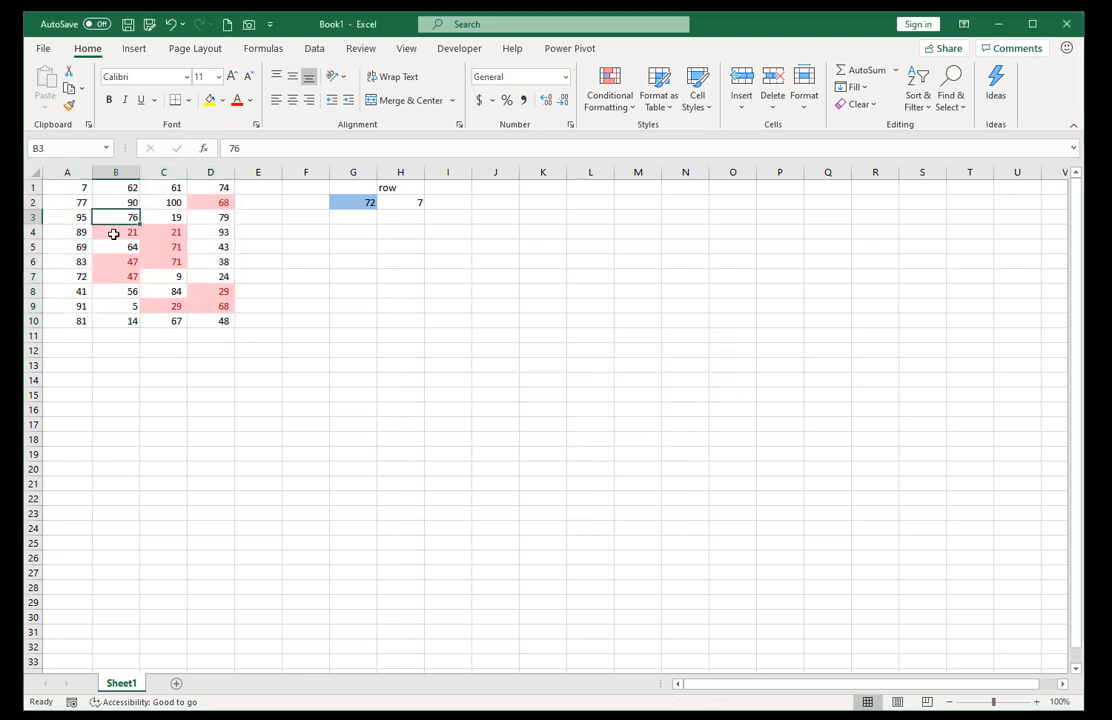
text(1)
key(Tab)
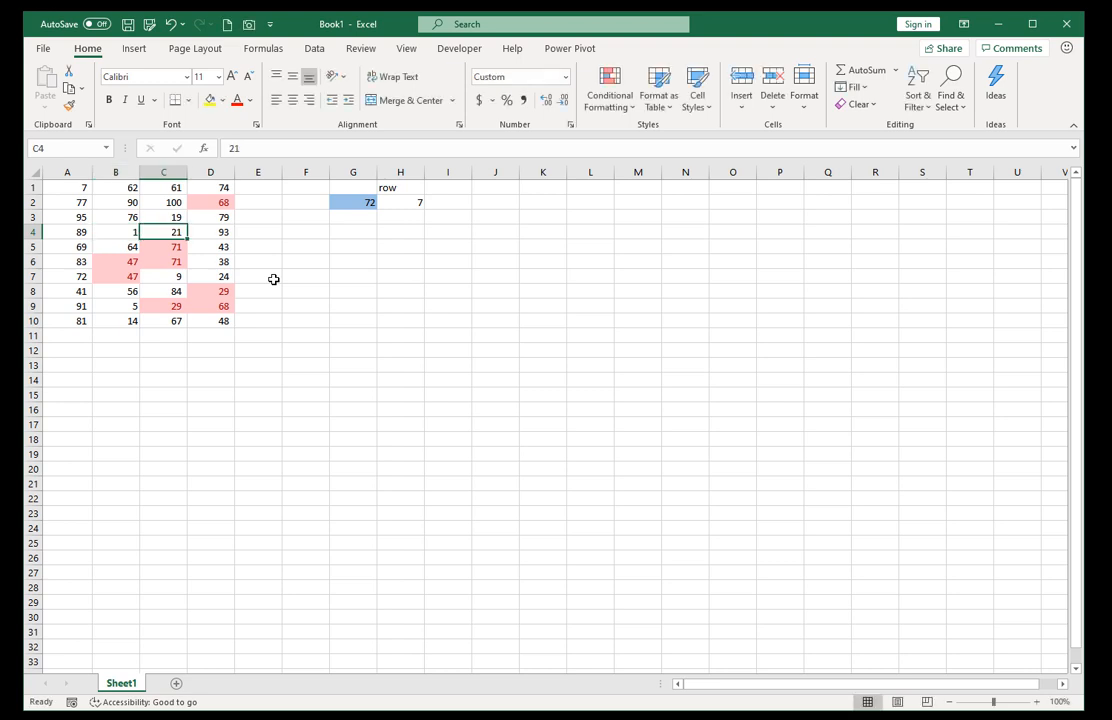
key(Up)
key(Up)
key(Right)
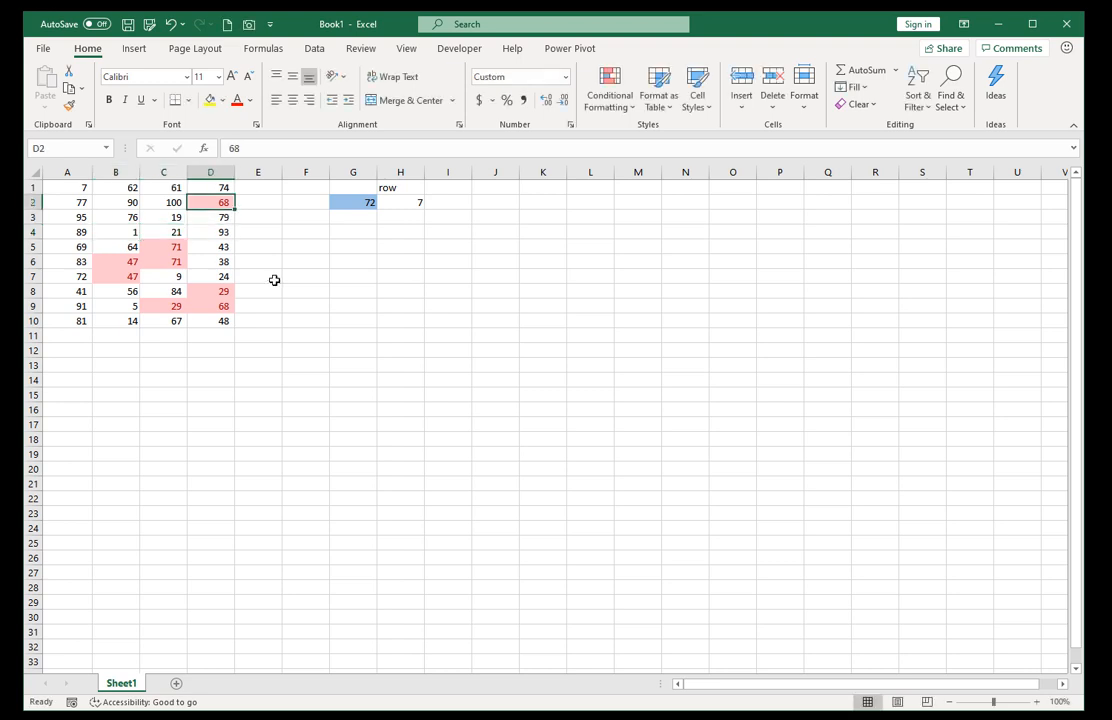
text(2)
key(Down)
key(Down)
key(Down)
Replace the highlighted duplicates in C5 with 73 and in B6 with 88.
key(Left)
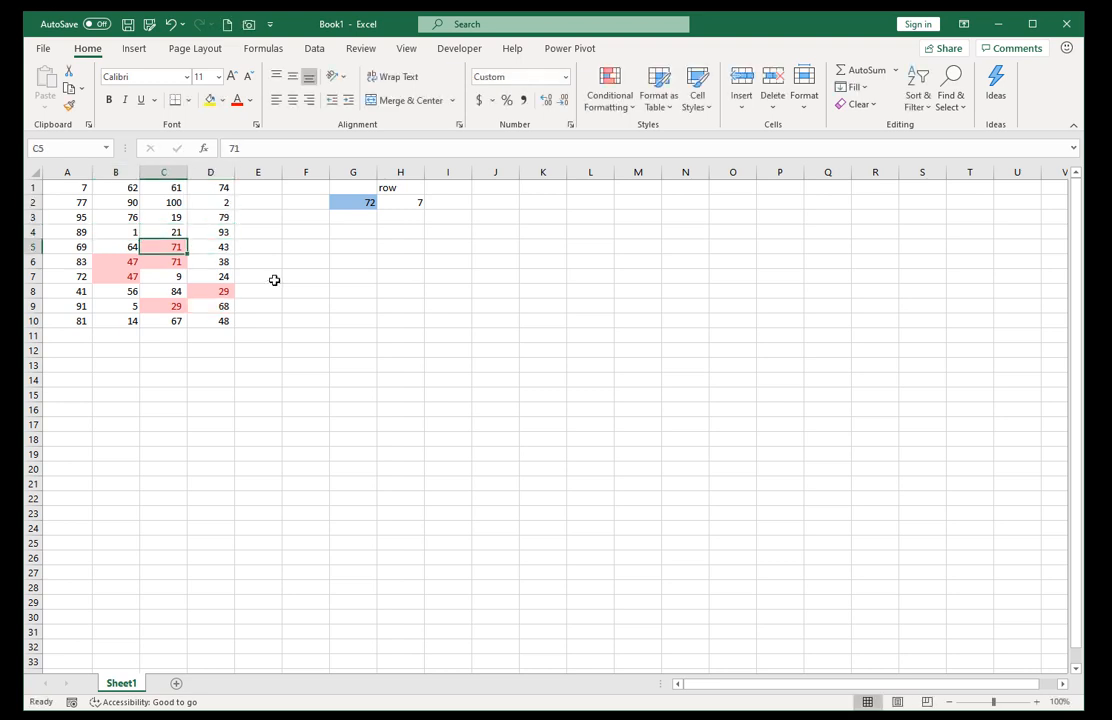
text(7)
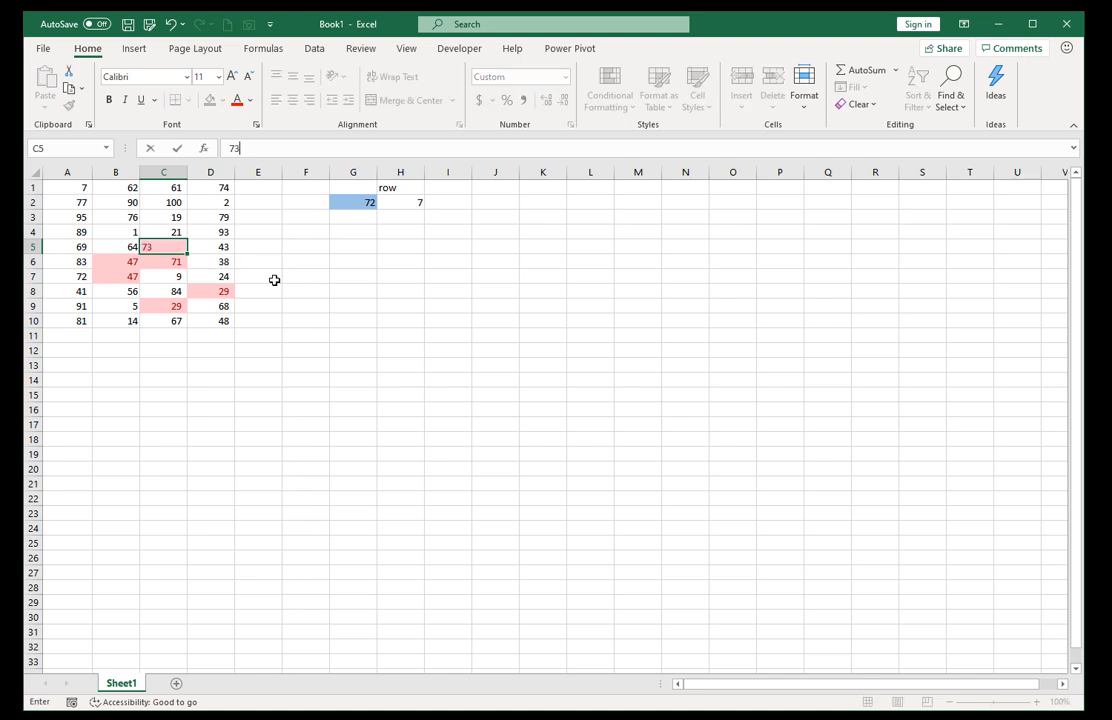
key(Return)
key(Left)
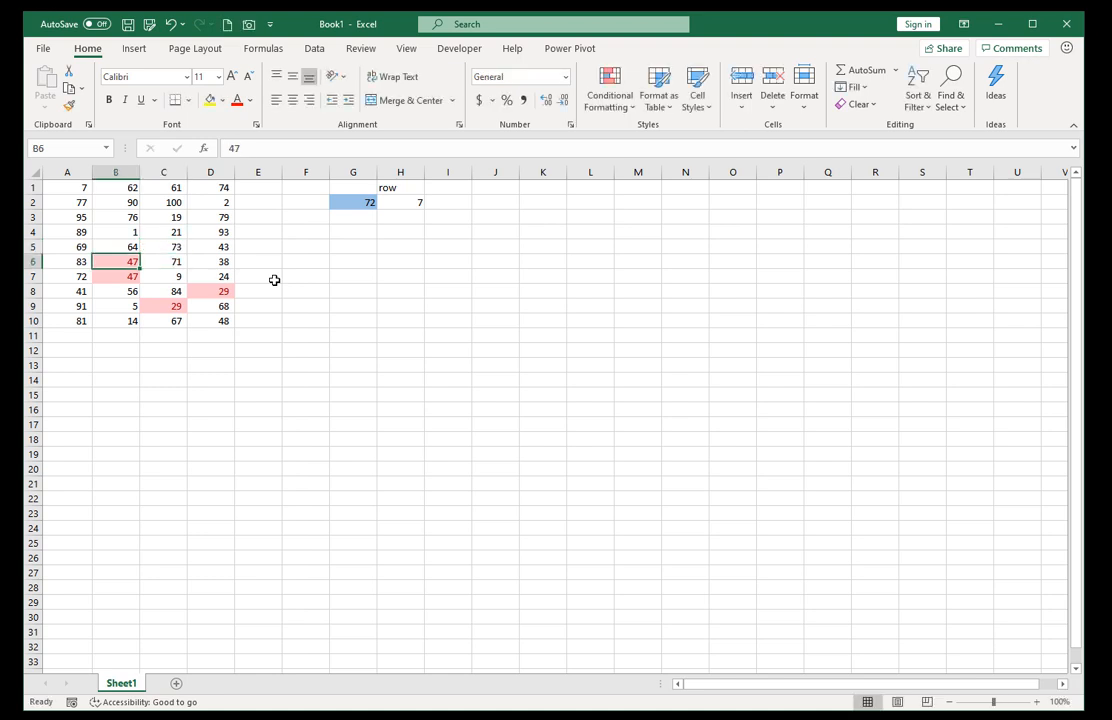
text(47)
key(Return)
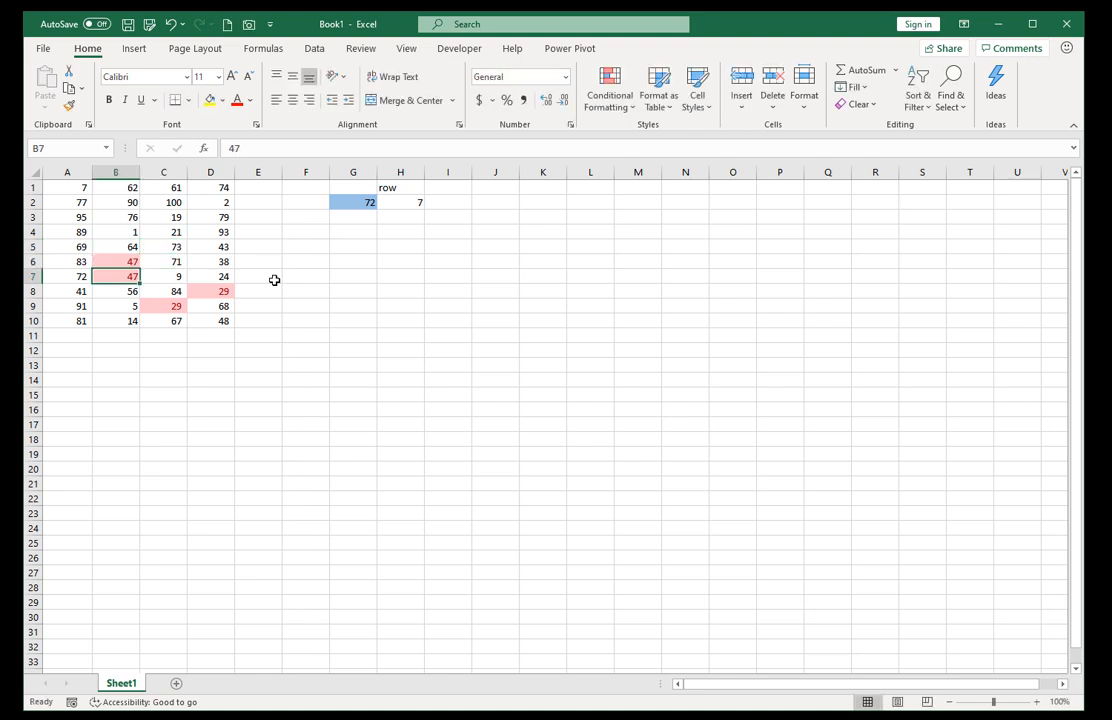
key(Up)
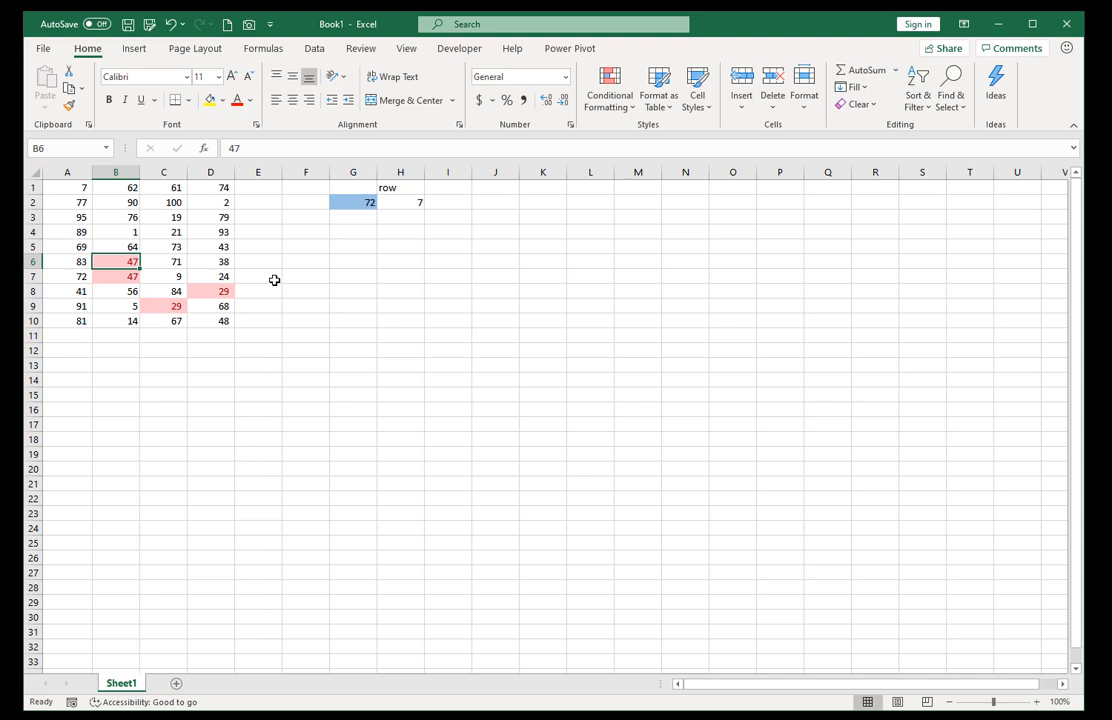
text(88)
key(Return)
Replace the highlighted duplicate in C9 with 12.
key(Down)
key(Down)
key(Right)
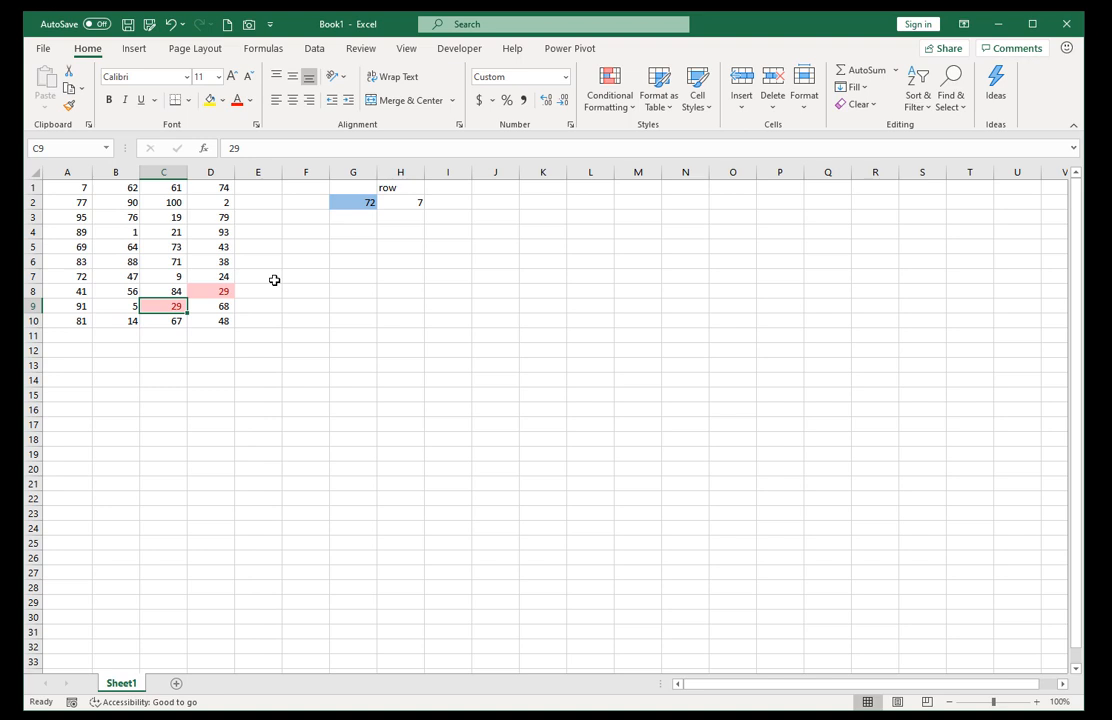
text(12)
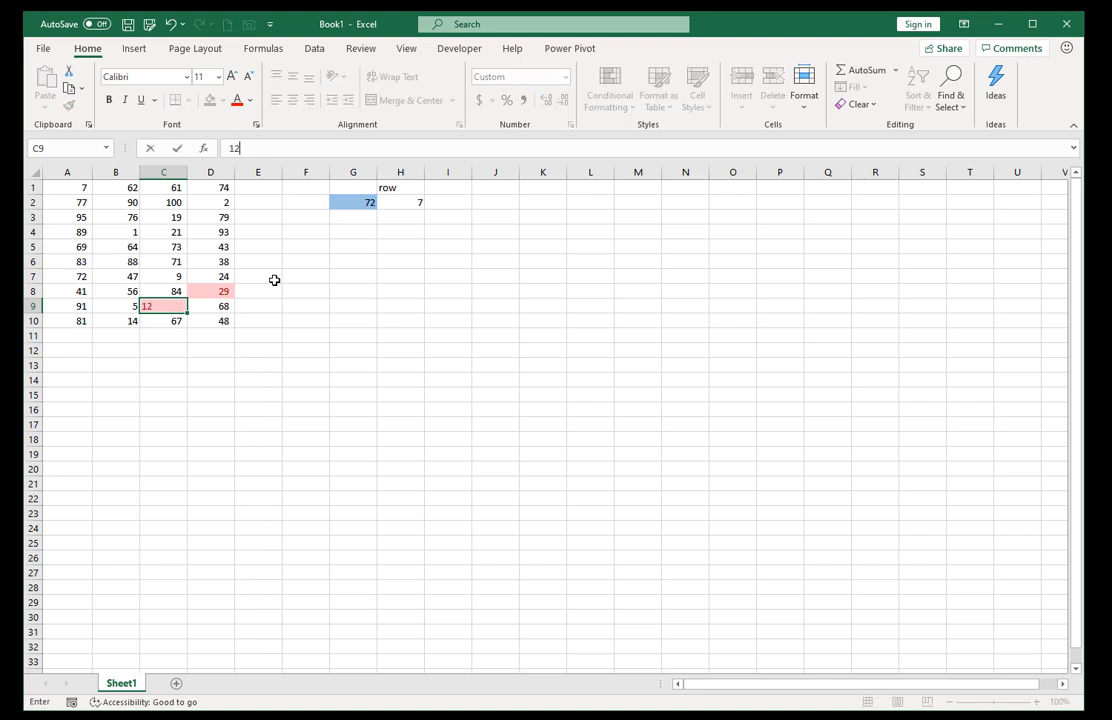
key(Up)
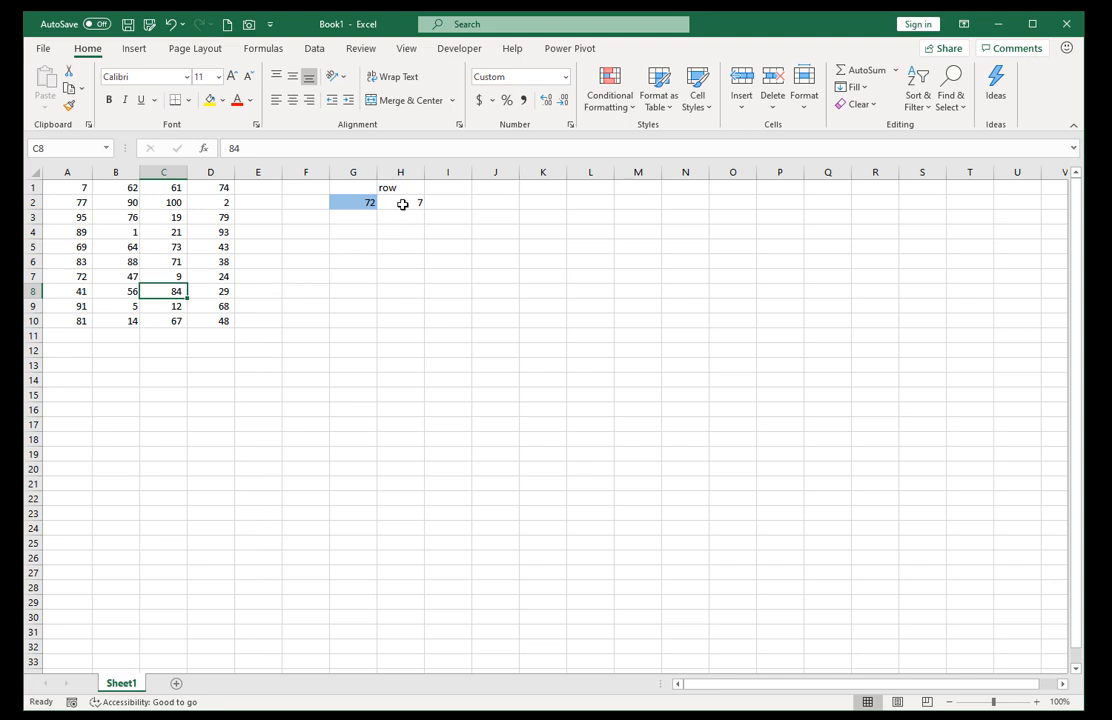
Enter the heading "column" in I1 and locate the lookup value 72 in column A.
click(447, 186)
text(column)
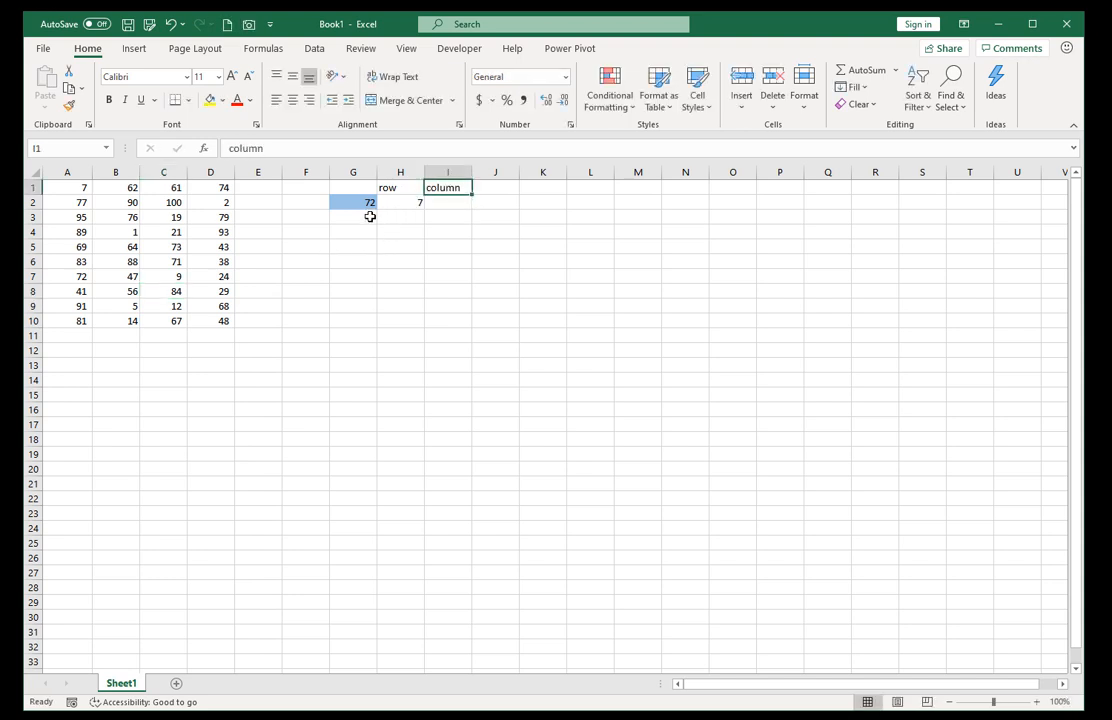
click(74, 278)
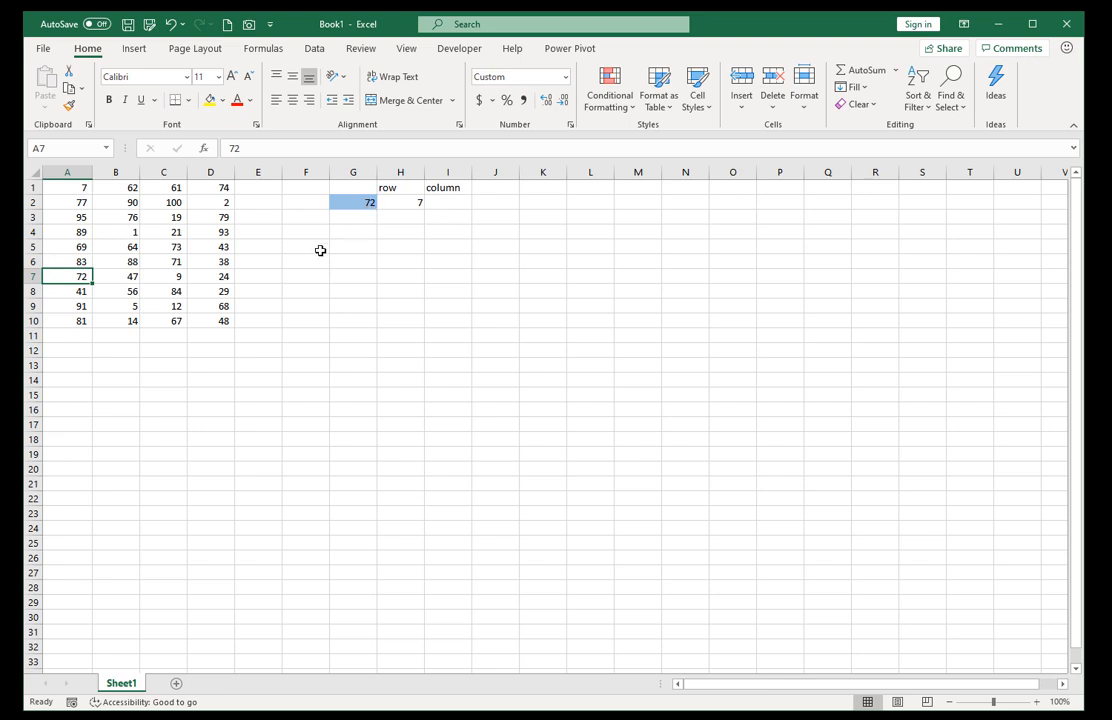
Copy the formula text of H2 unchanged into I2, keeping the references to A1:A10 and G2.
click(400, 203)
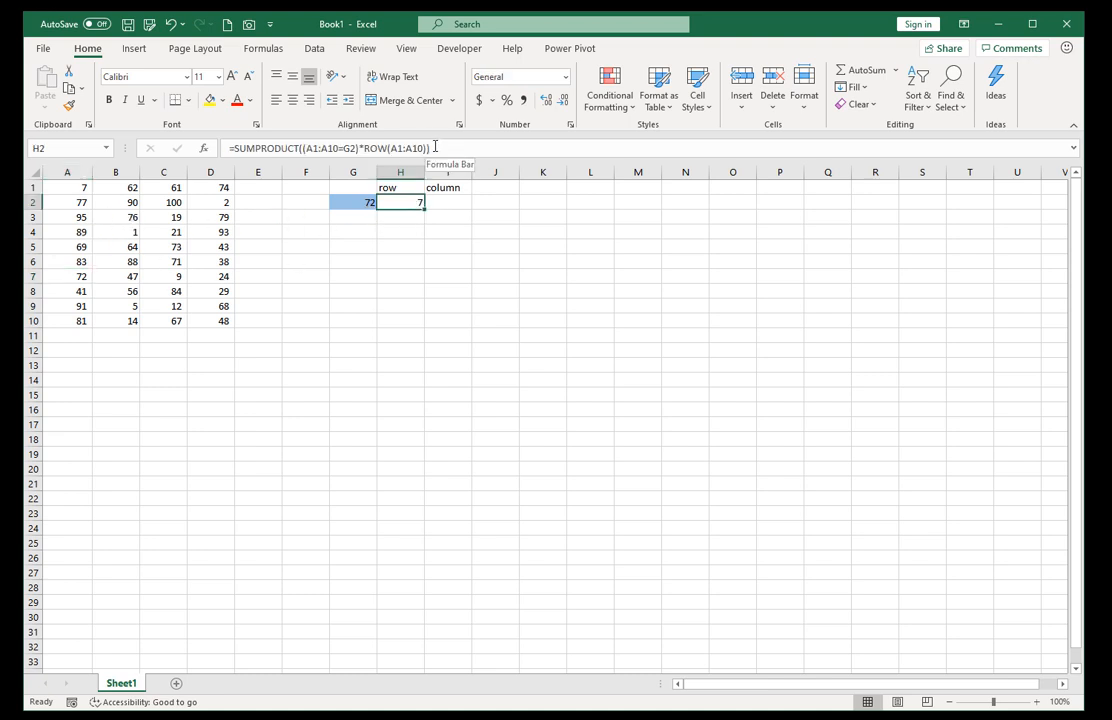
drag(428, 148, 200, 150)
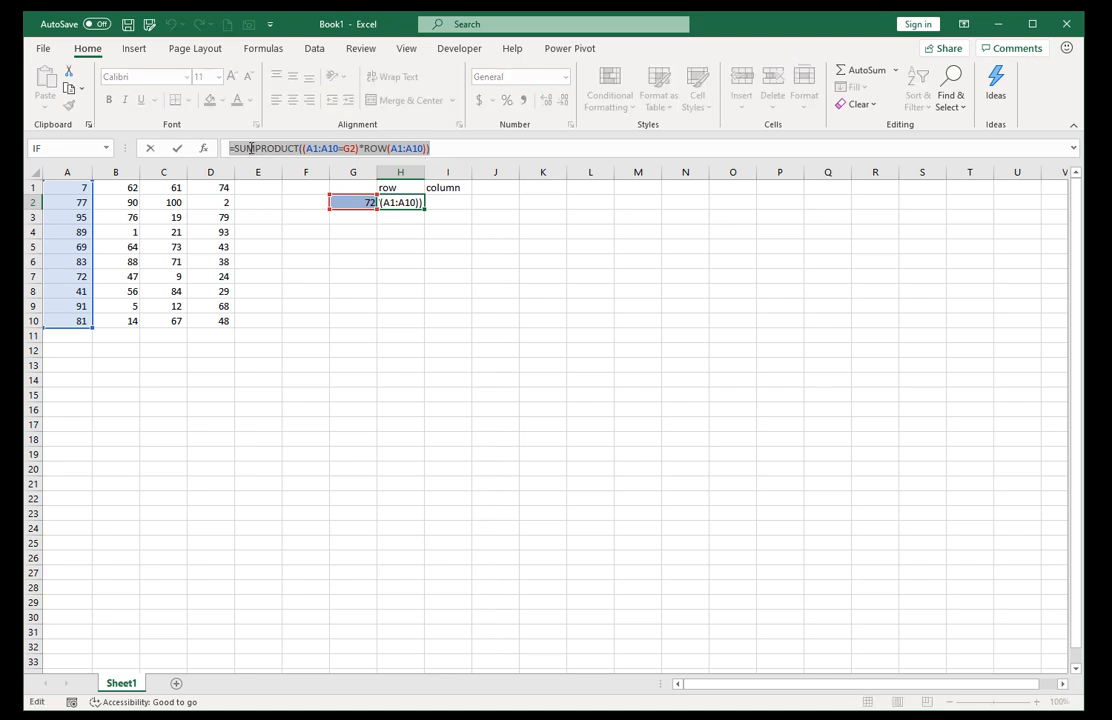
right_click(254, 155)
click(289, 180)
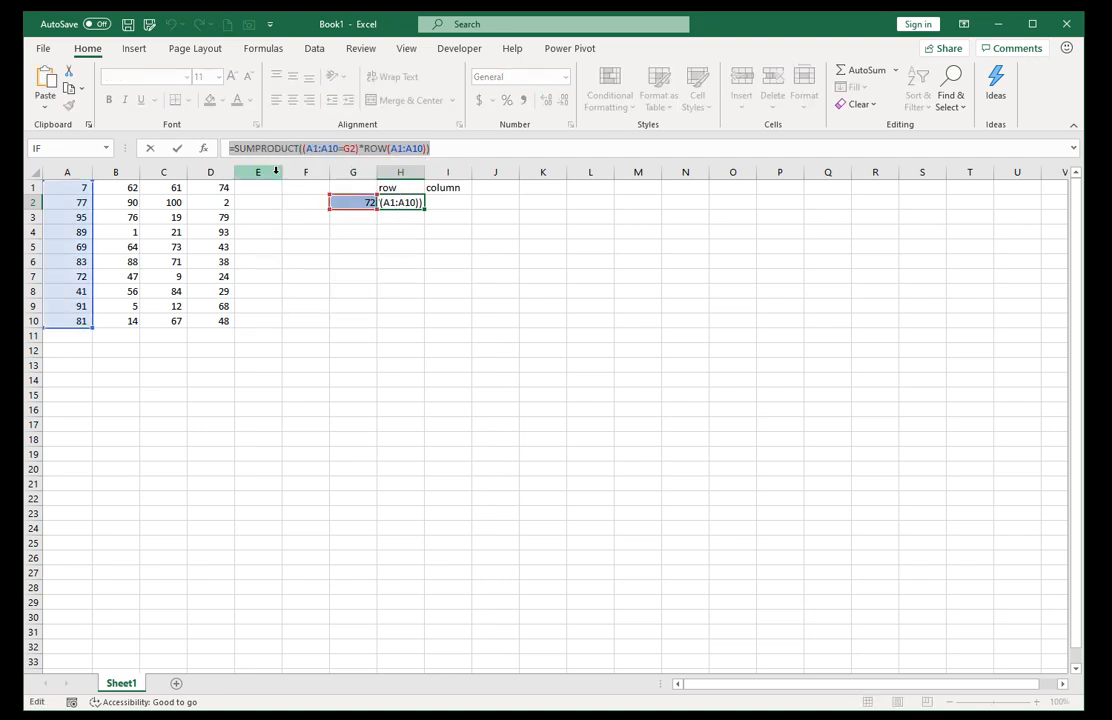
key(Escape)
click(455, 203)
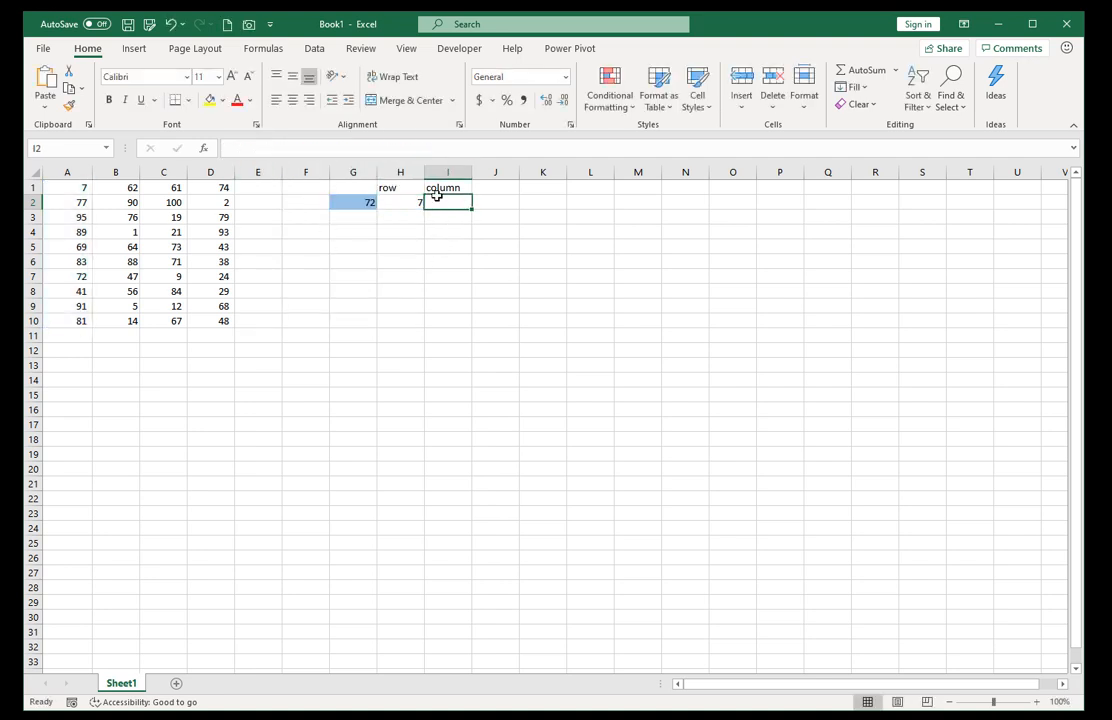
click(253, 153)
right_click(255, 154)
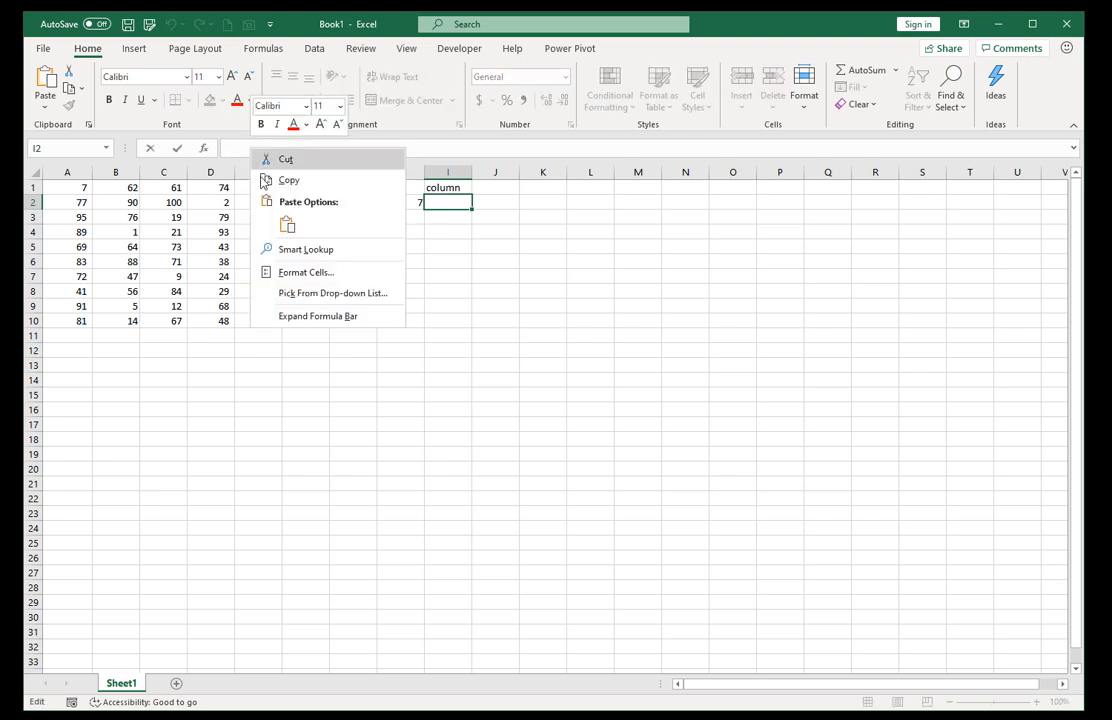
click(285, 222)
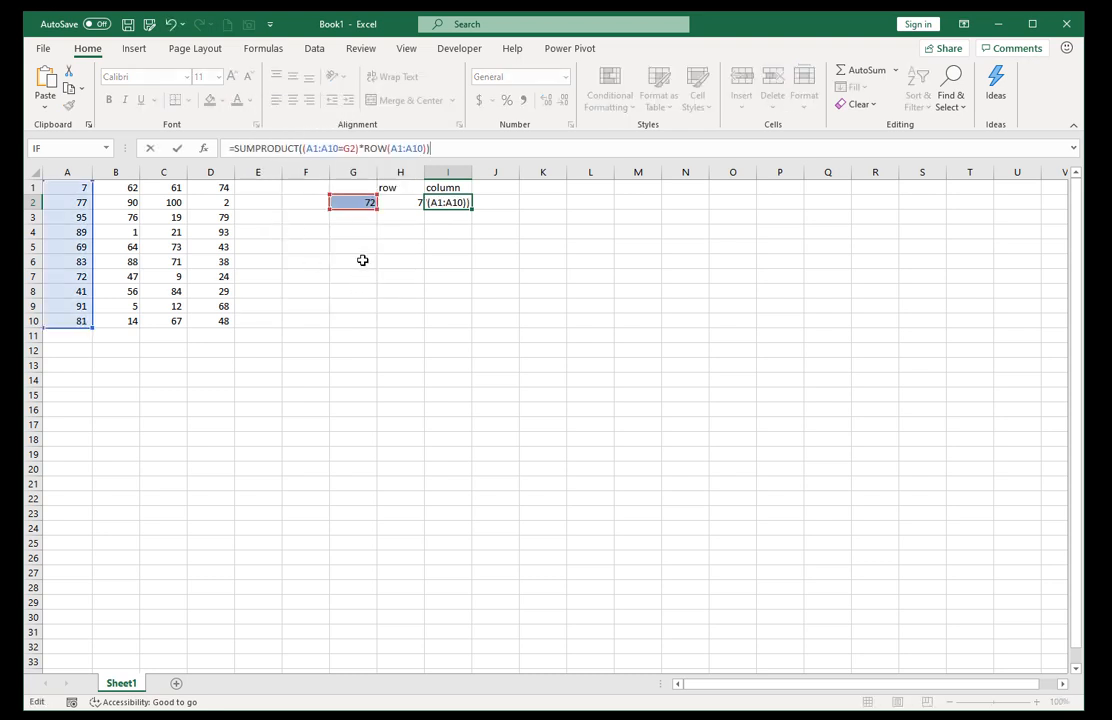
Change I2's formula to =SUMPRODUCT((A1:A10=G2)*COLUMN(A1:A10)) and check the row and column results against the data.
double_click(372, 148)
text(column)
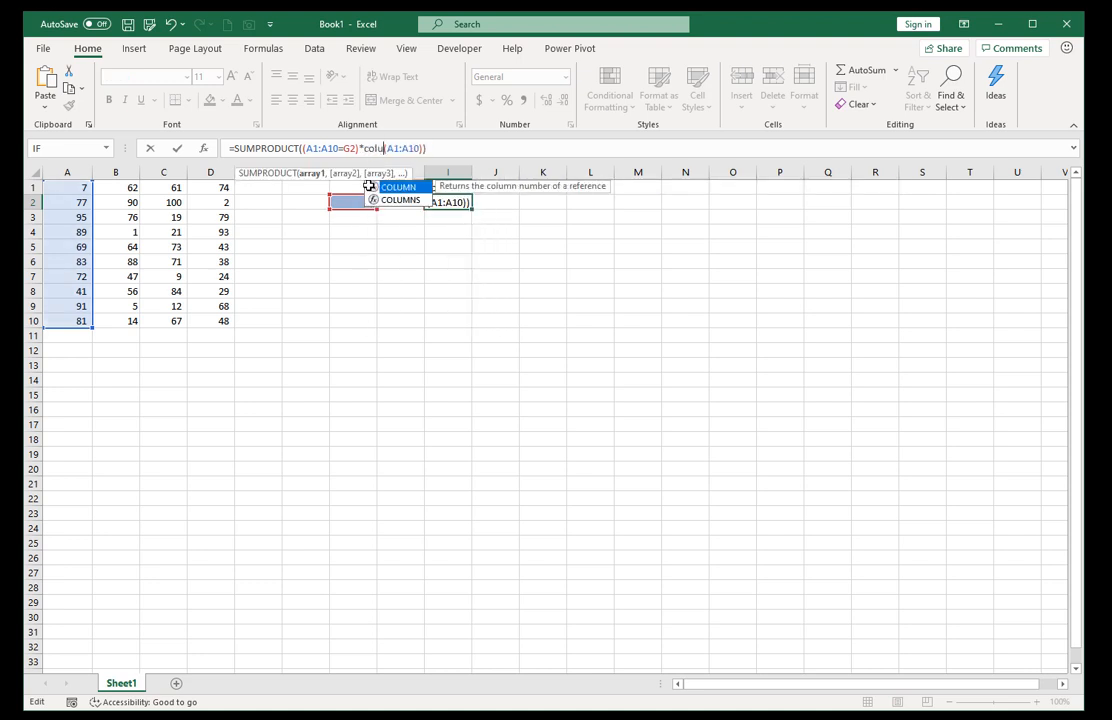
key(ctrl+Return)
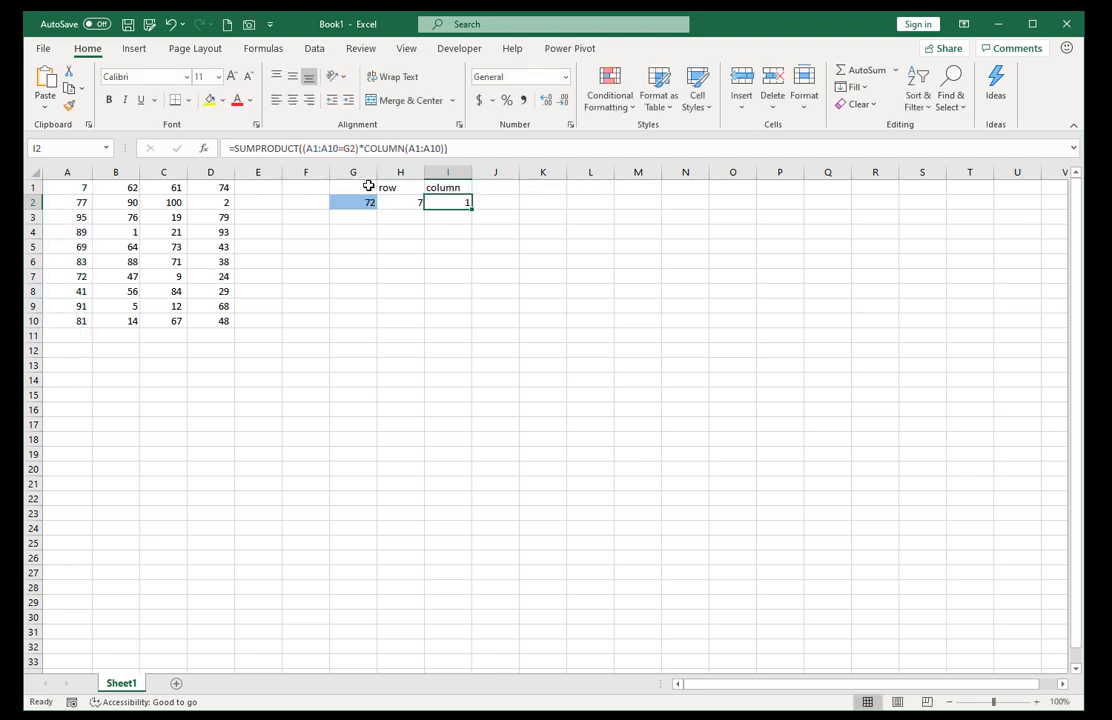
click(406, 203)
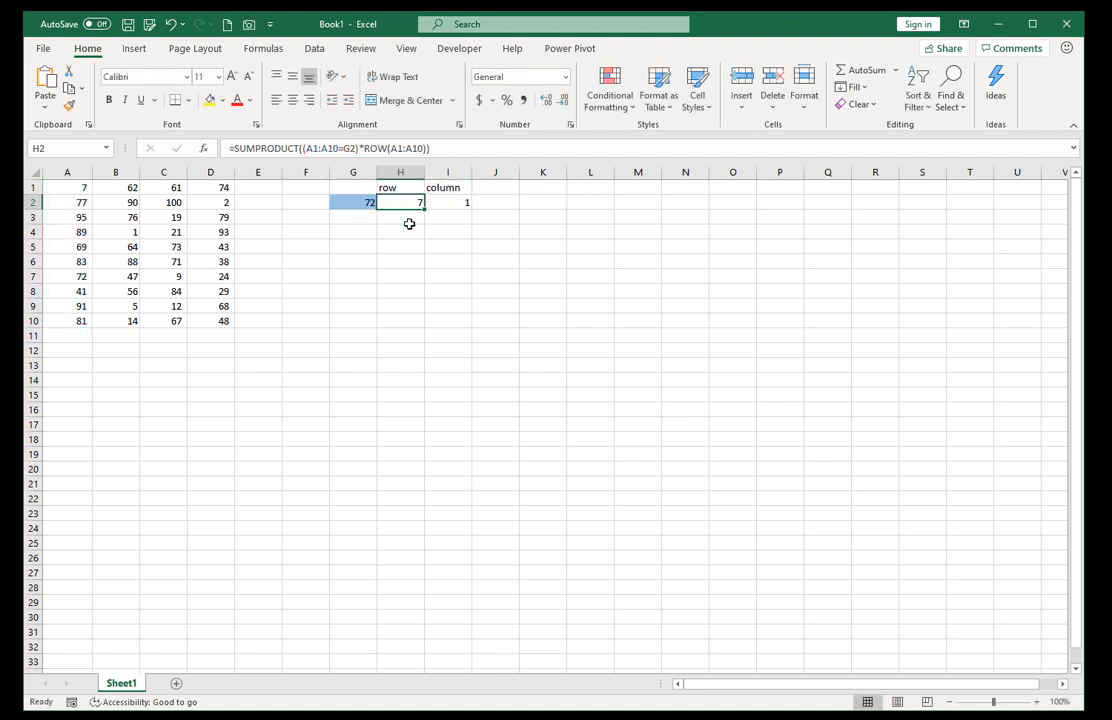
click(459, 203)
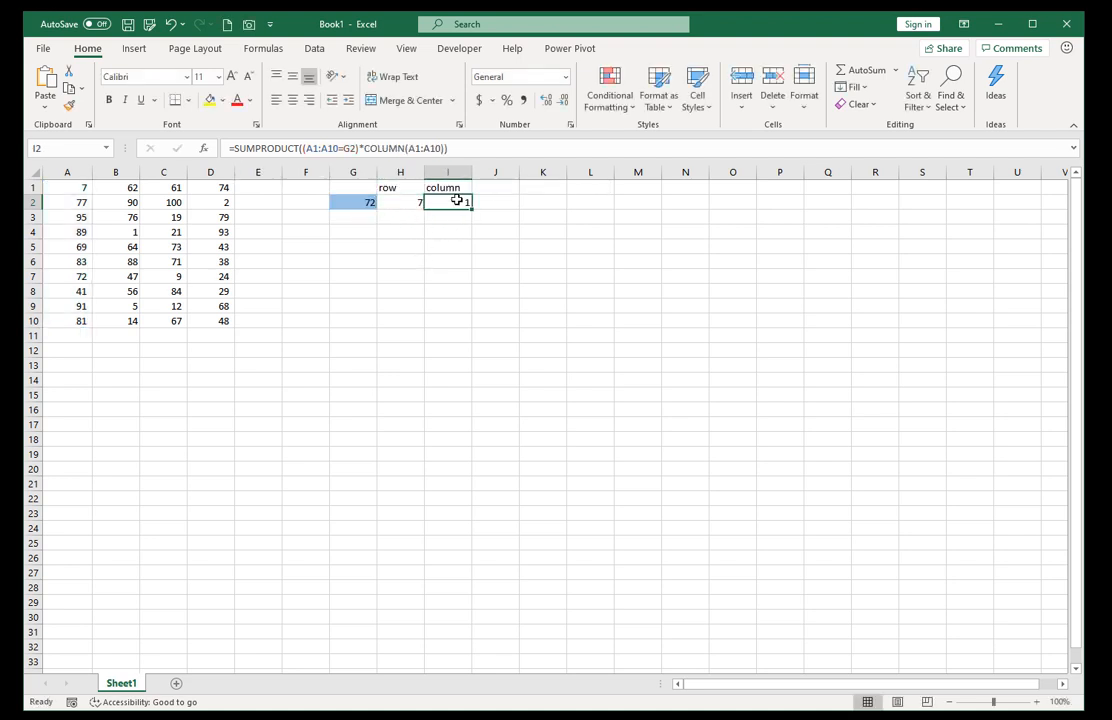
click(82, 277)
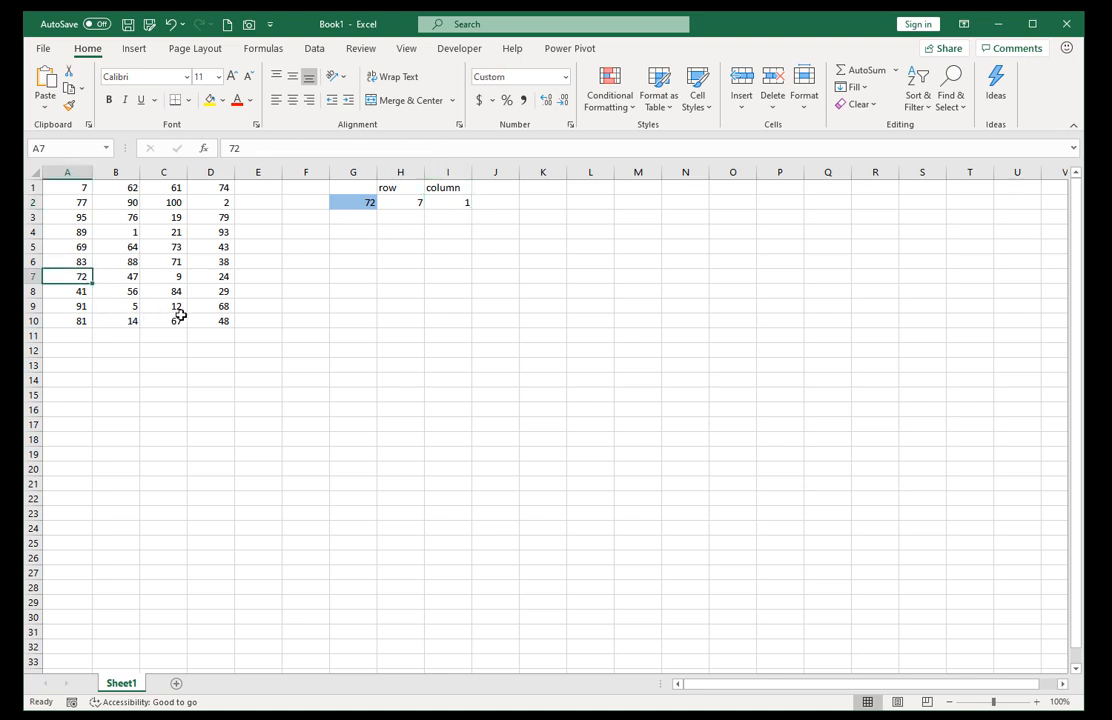
click(172, 276)
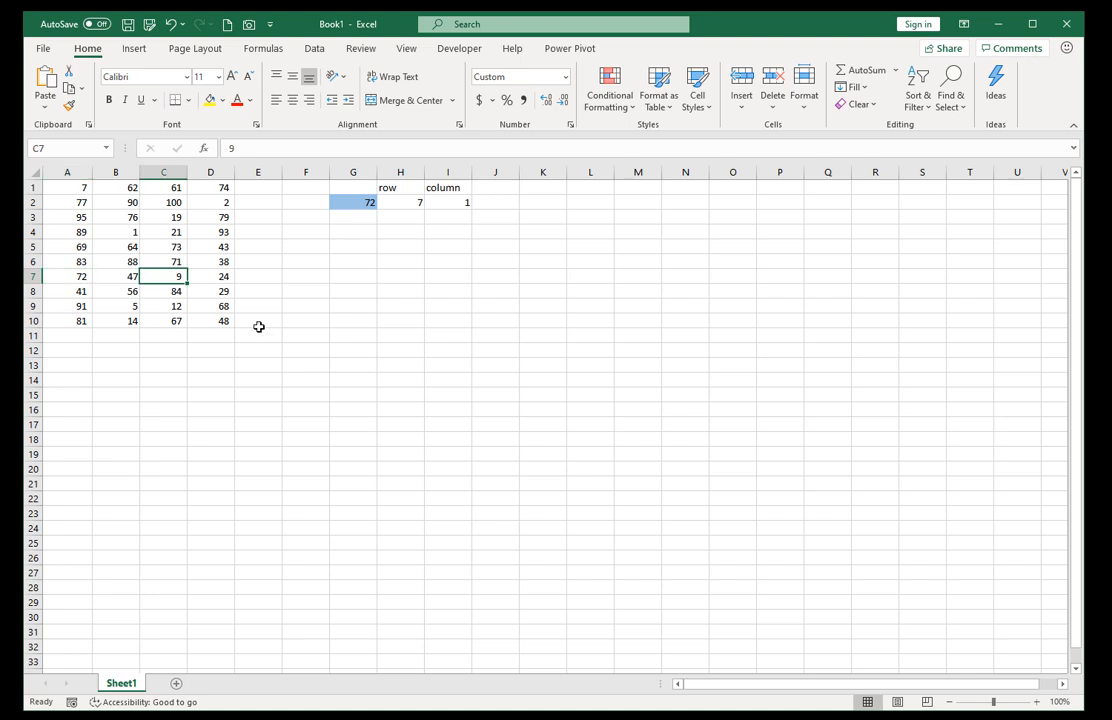
Set the lookup value in G2 to 9.
click(346, 204)
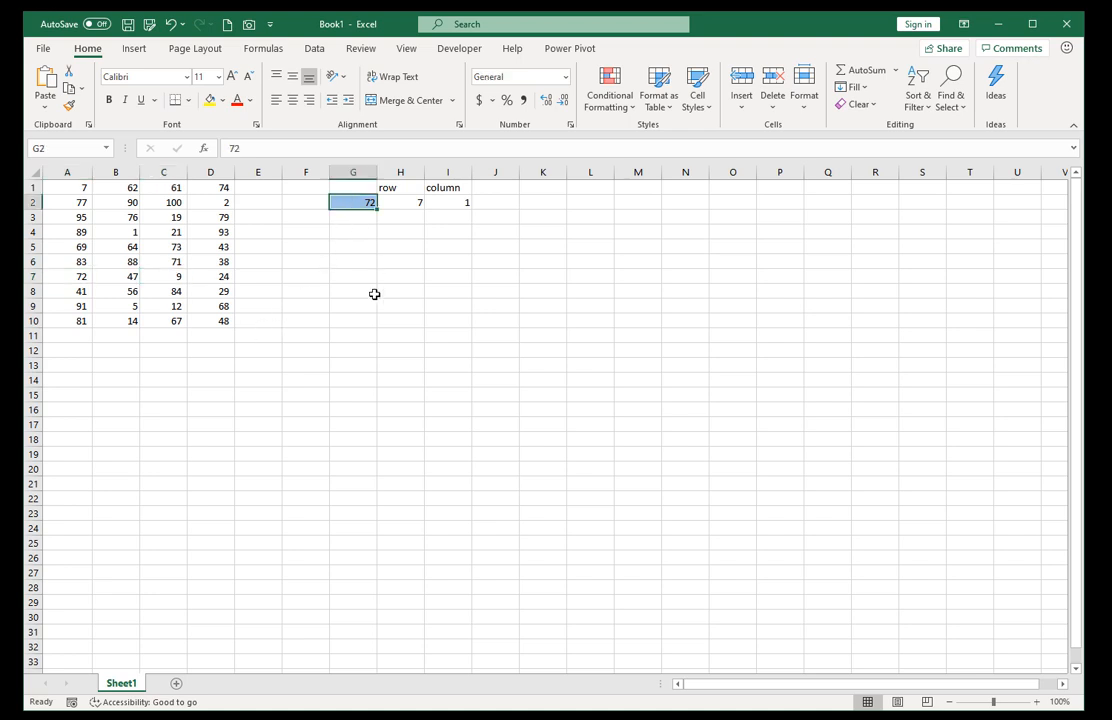
text(9)
key(ctrl+Return)
Extend both ranges in H2's row formula to four columns, making it =SUMPRODUCT((A1:D10=G2)*ROW(A1:D10)).
click(398, 202)
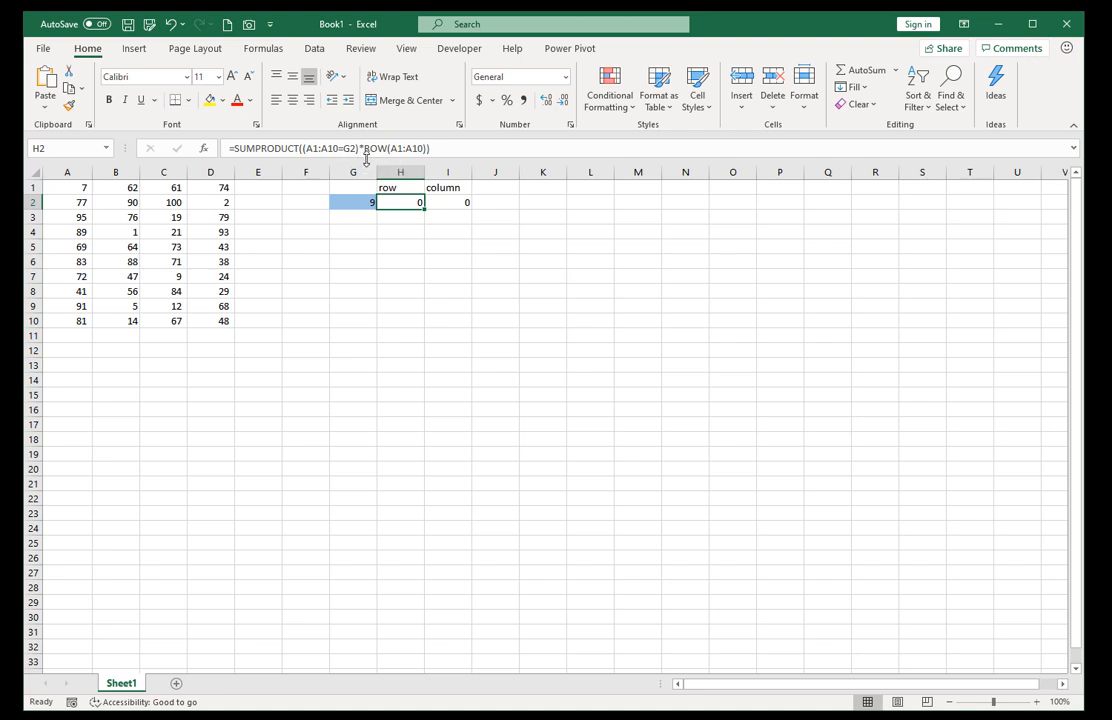
click(317, 148)
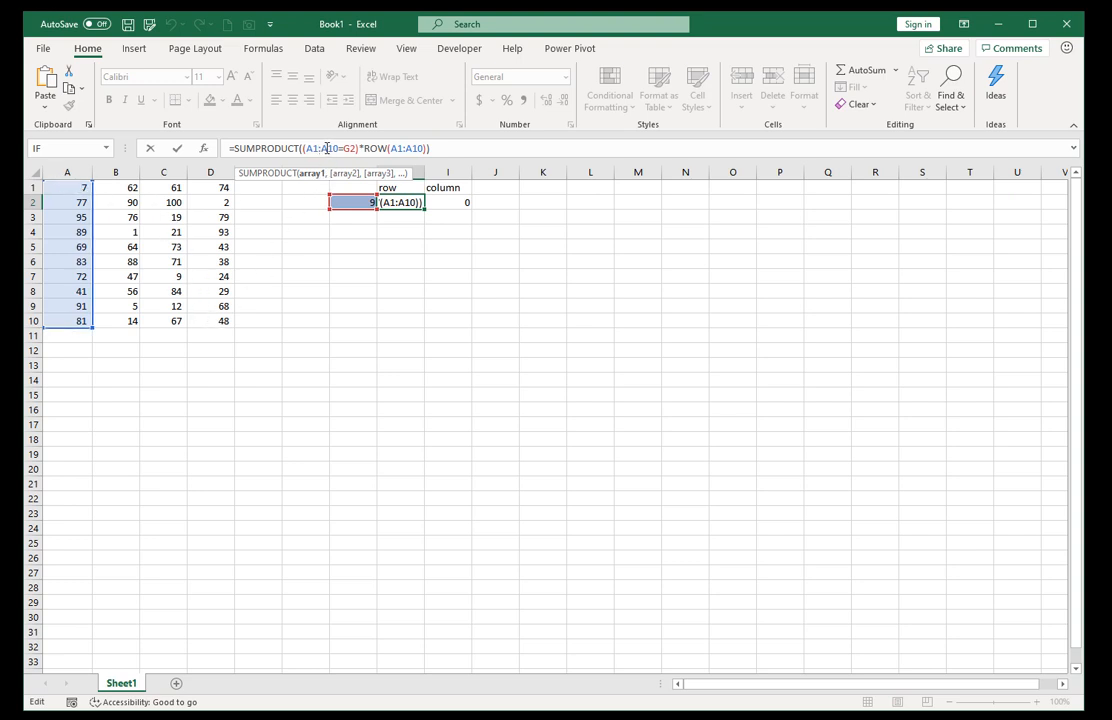
drag(327, 148, 321, 150)
text(D)
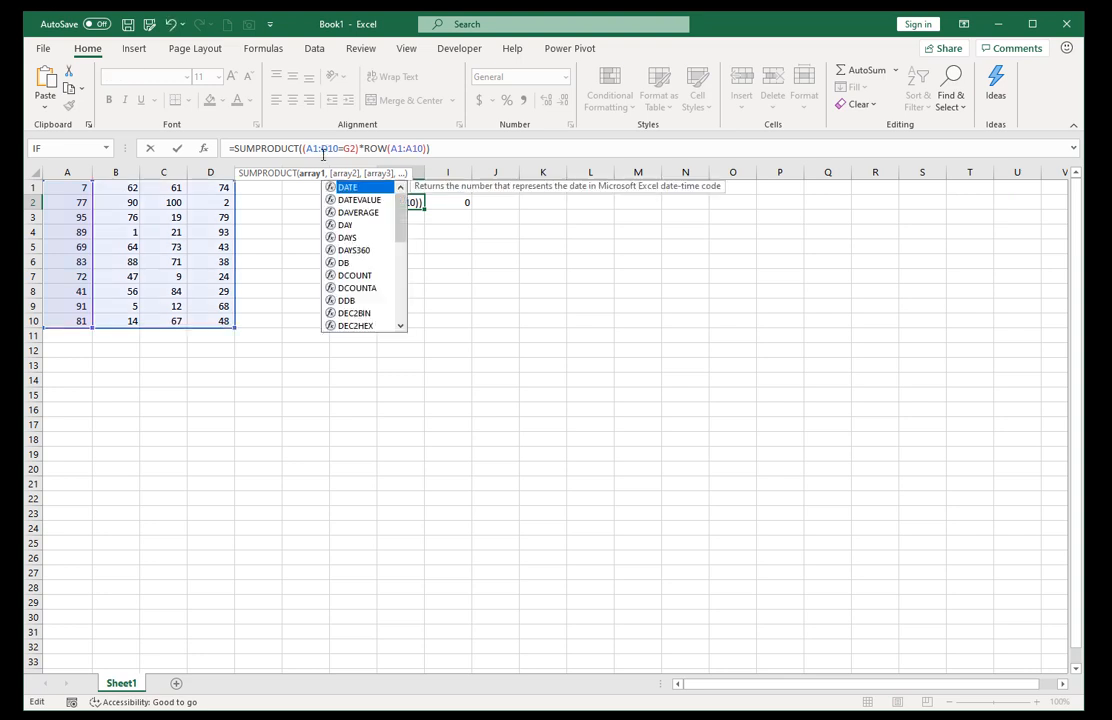
drag(410, 148, 404, 149)
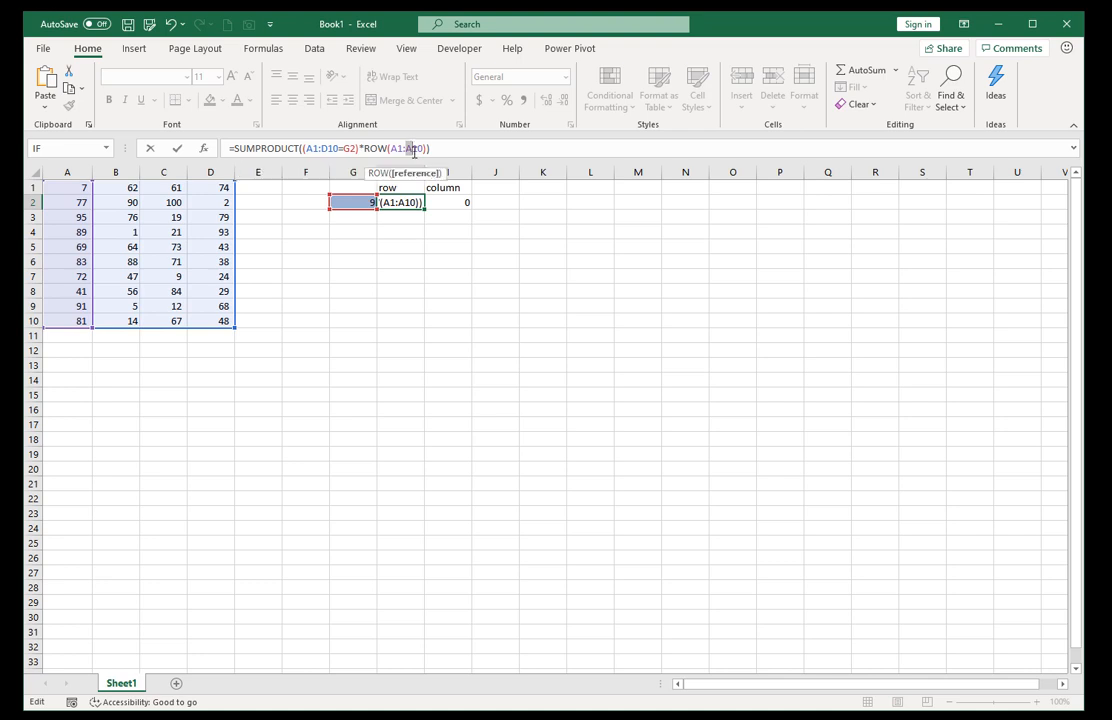
text(D)
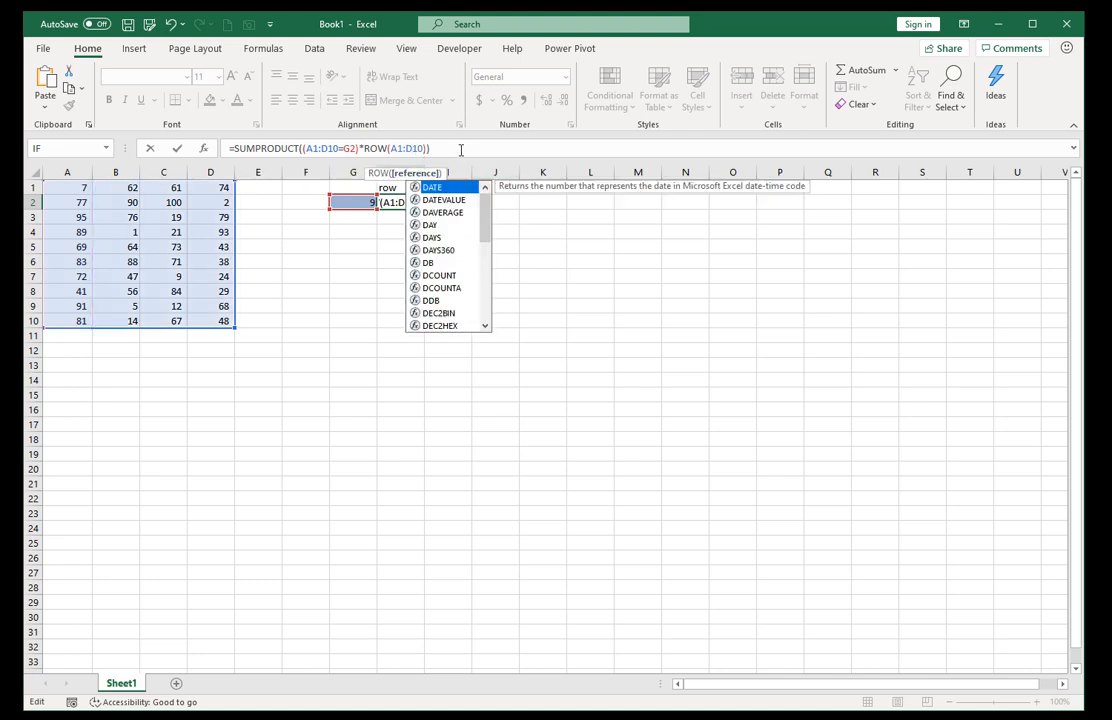
click(459, 148)
key(ctrl+Return)
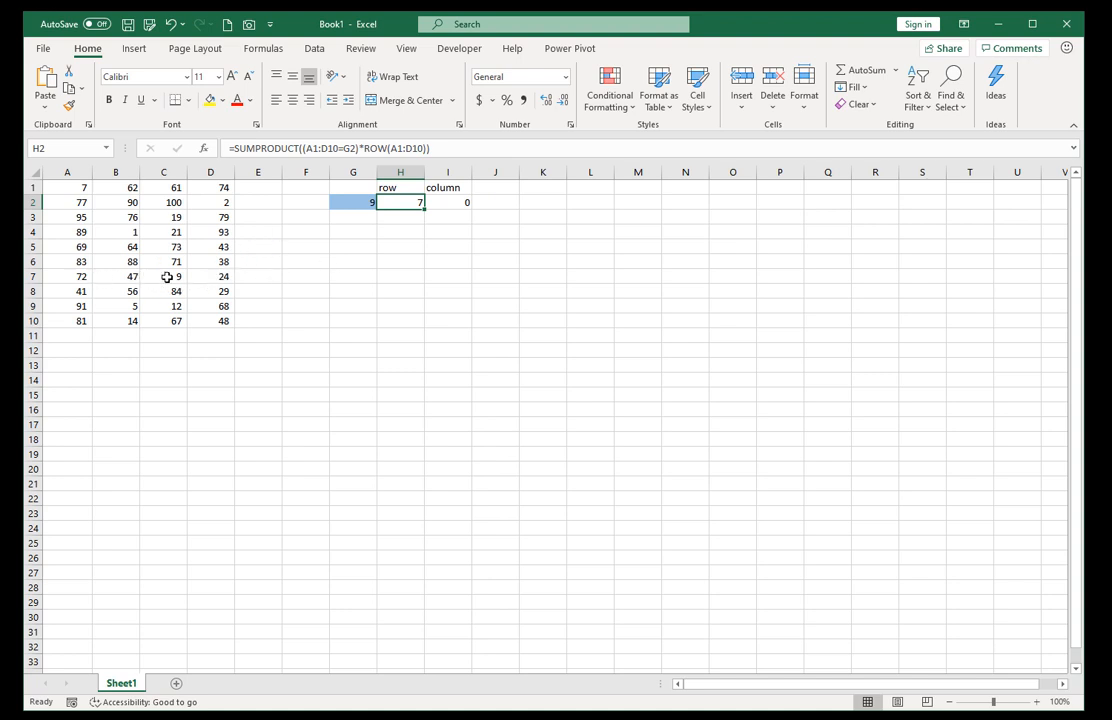
Change I2's formula to =SUMPRODUCT((A1:D10=G2)*COLUMN(A1:D10)) and check the results against the matching cell in column C.
click(438, 201)
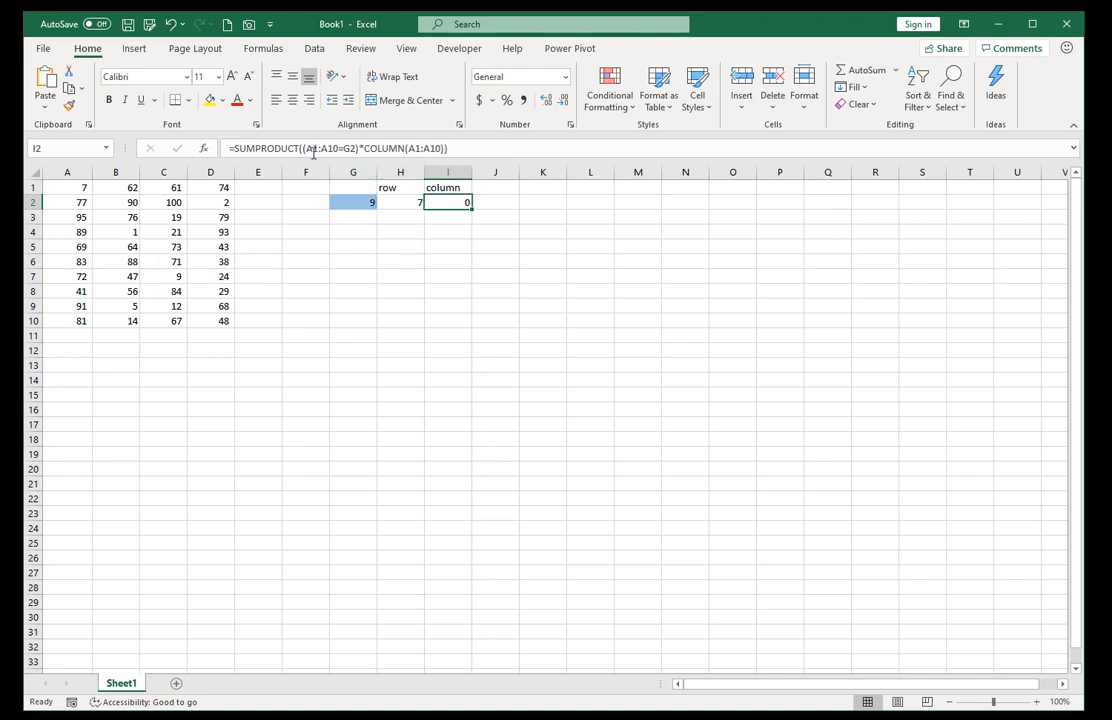
click(311, 148)
drag(311, 148, 327, 148)
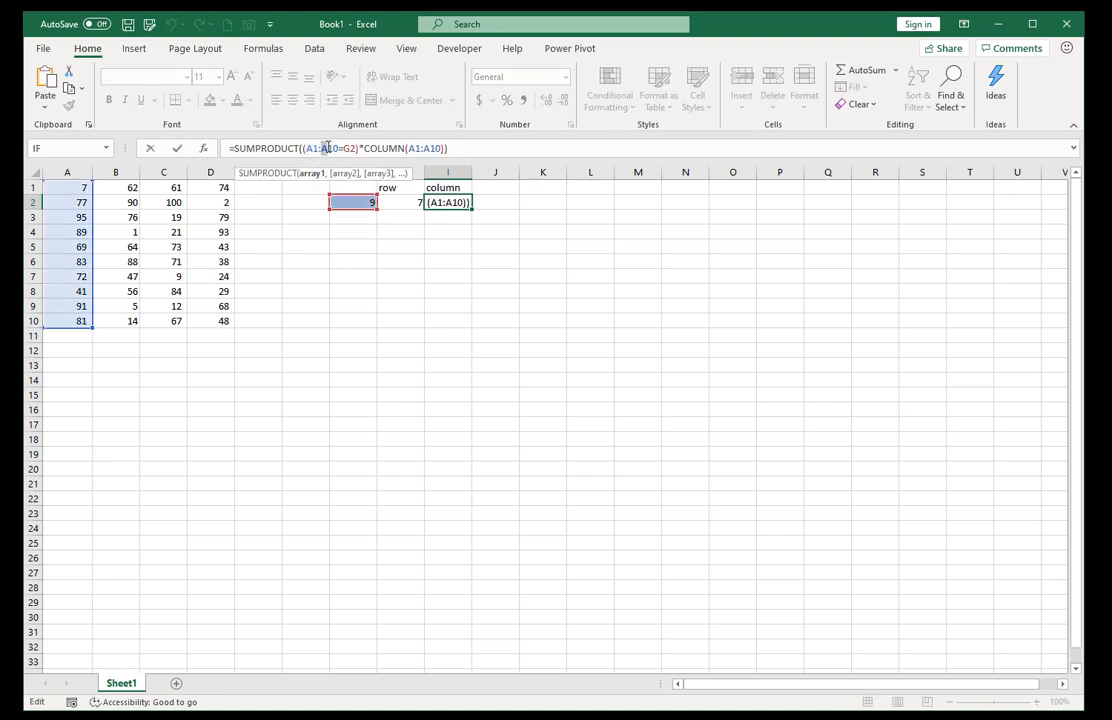
text(d)
click(424, 148)
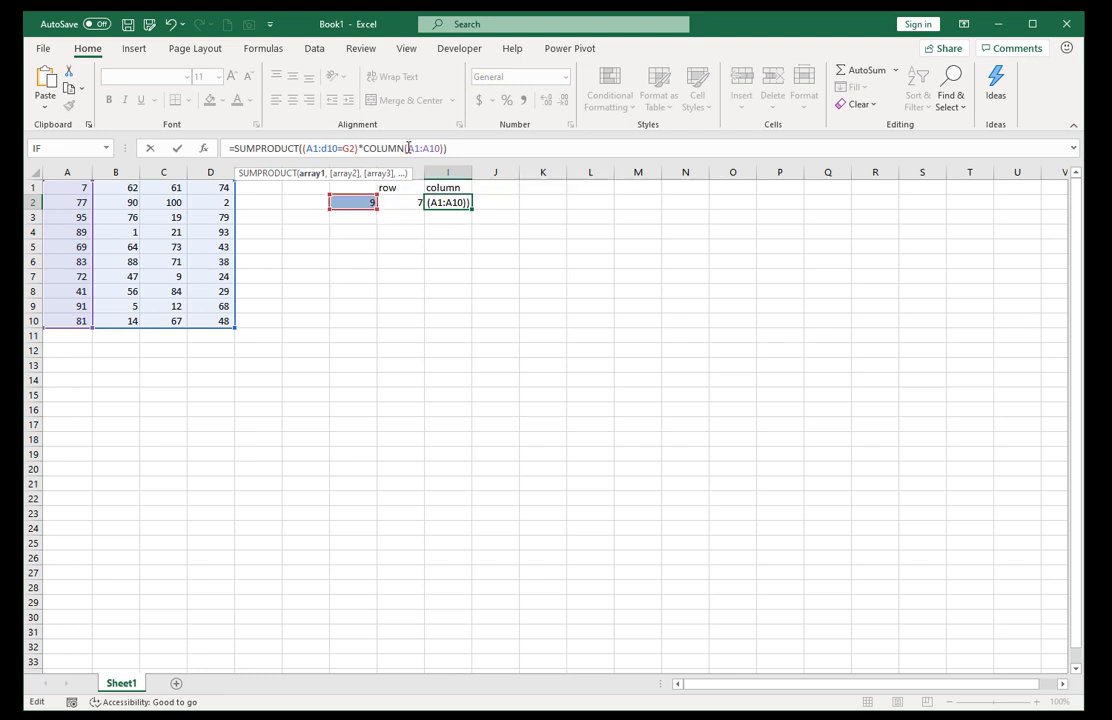
drag(420, 148, 428, 148)
text(d)
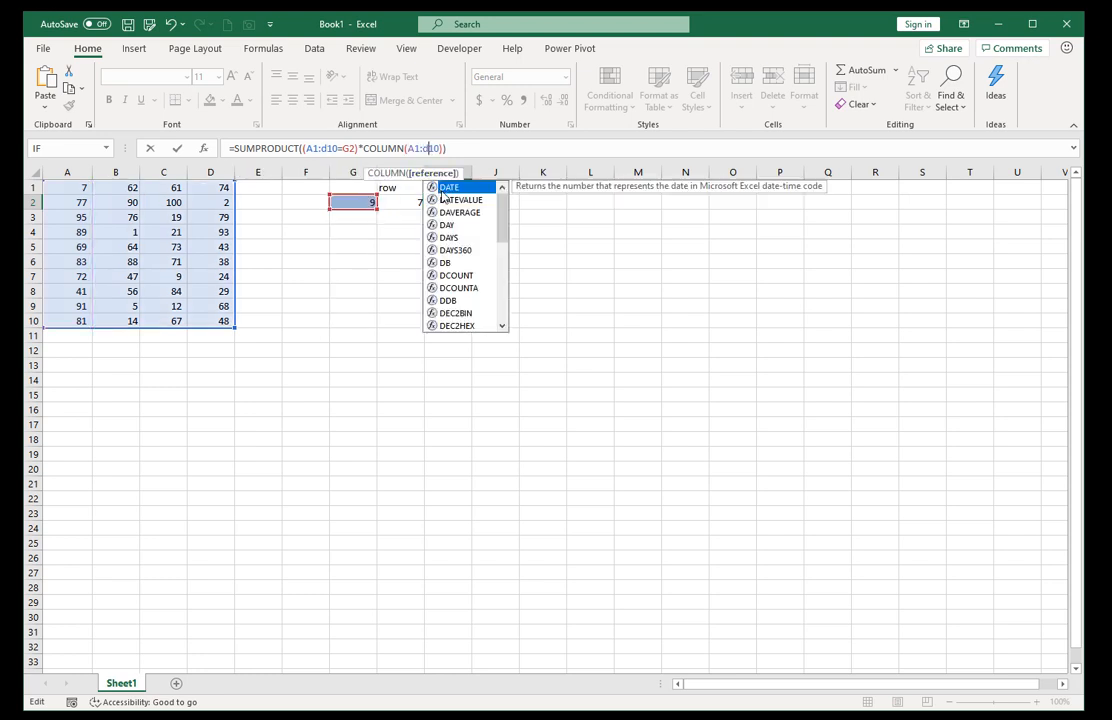
key(ctrl+Return)
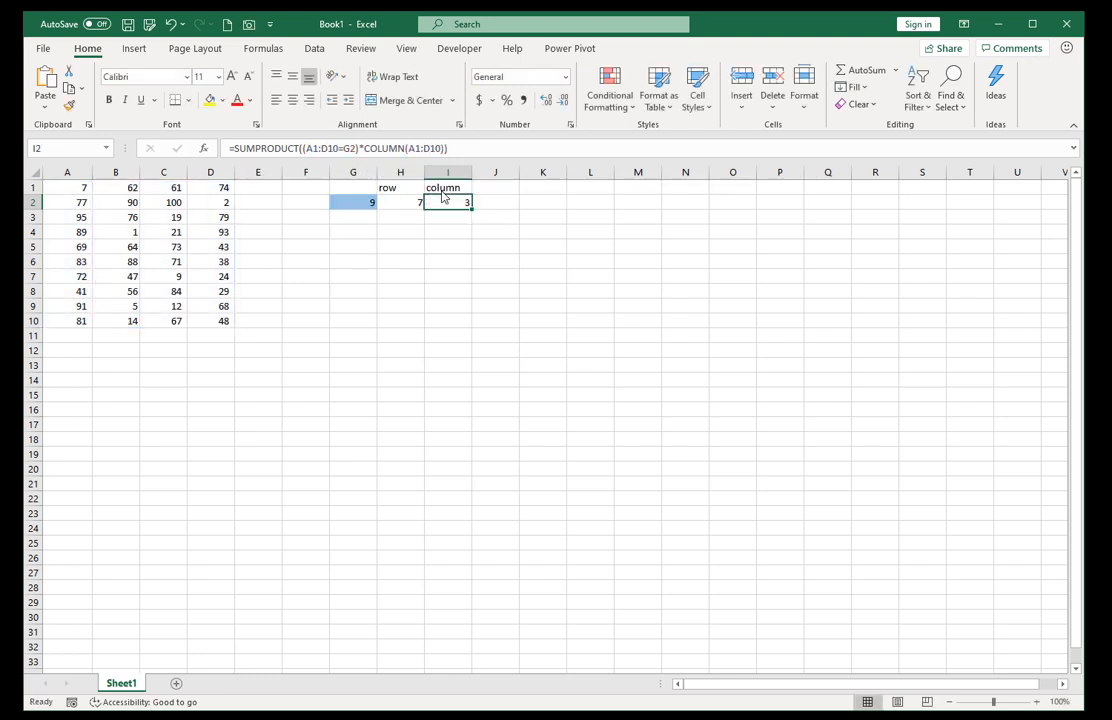
click(160, 279)
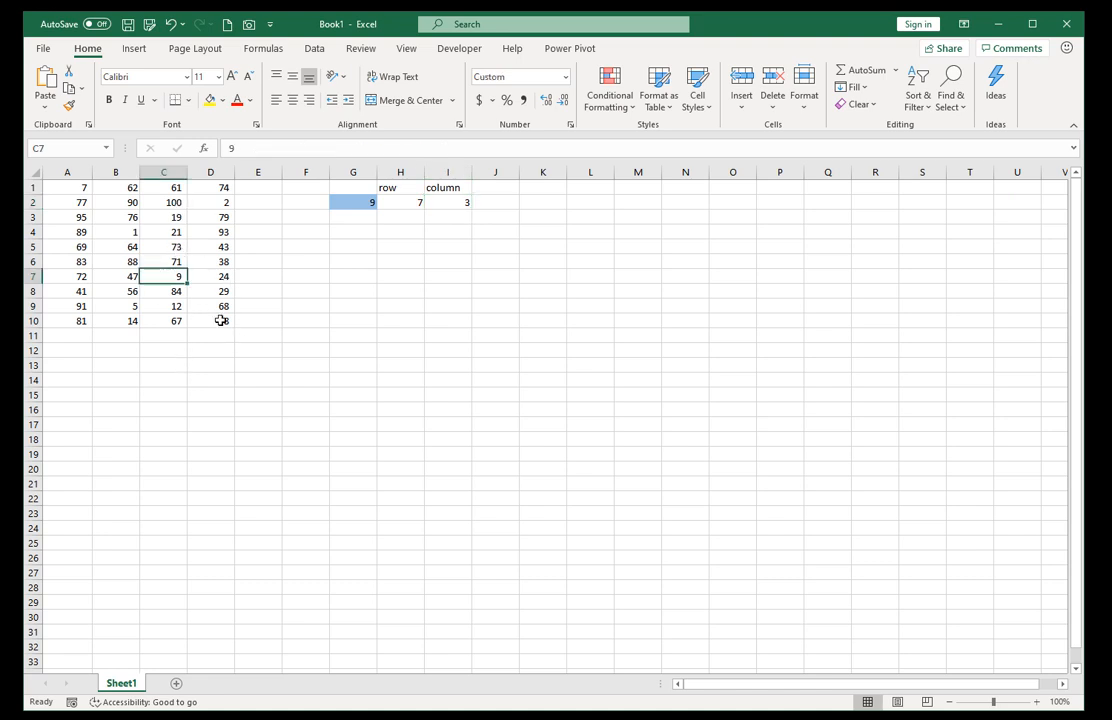
Test the row and column formulas by setting the lookup value in G2 to 48, the number in D10.
click(220, 320)
click(355, 202)
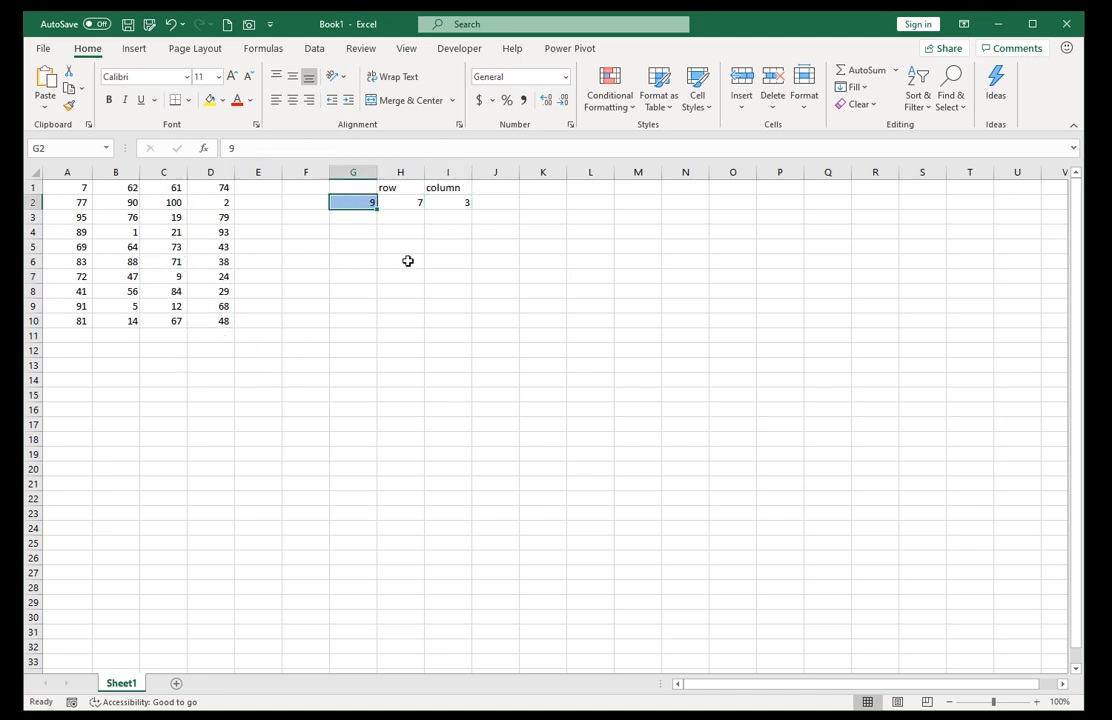
text(48)
key(ctrl+Return)
Test the formulas with the number in C2 by setting the lookup value in G2 to 100.
click(168, 203)
click(361, 201)
text(100)
key(ctrl+Return)
Enter =ADDRESS(H2,I2) in H4 to return the cell reference of the lookup value, and check it against the data.
click(407, 202)
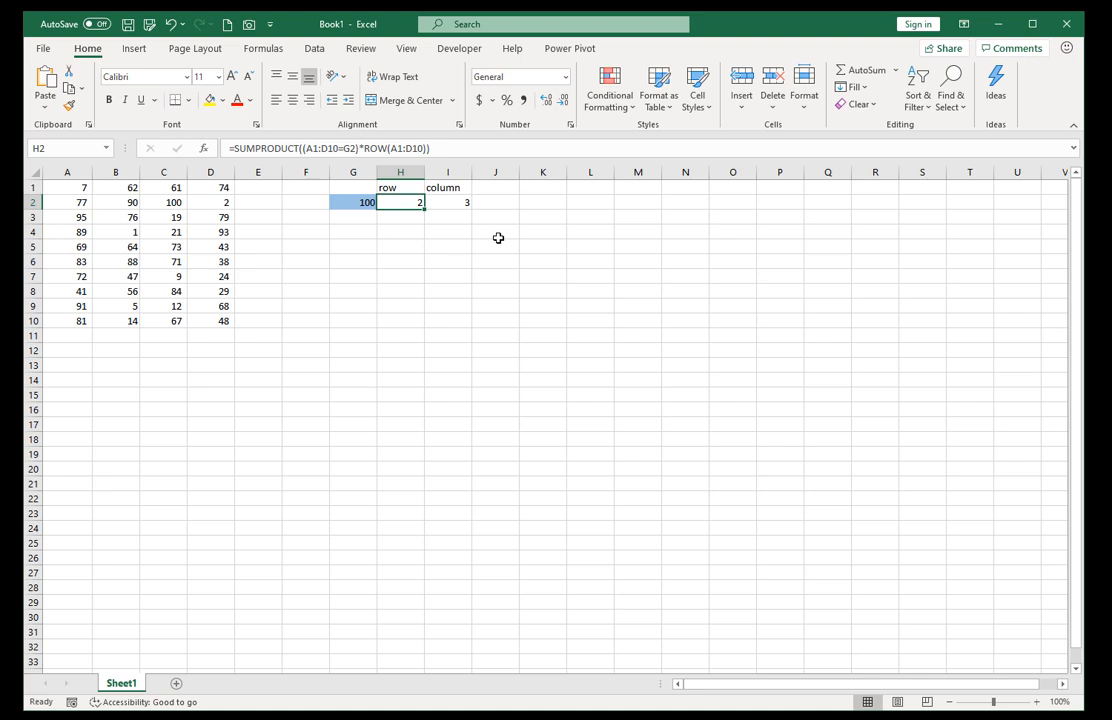
key(Down)
key(Down)
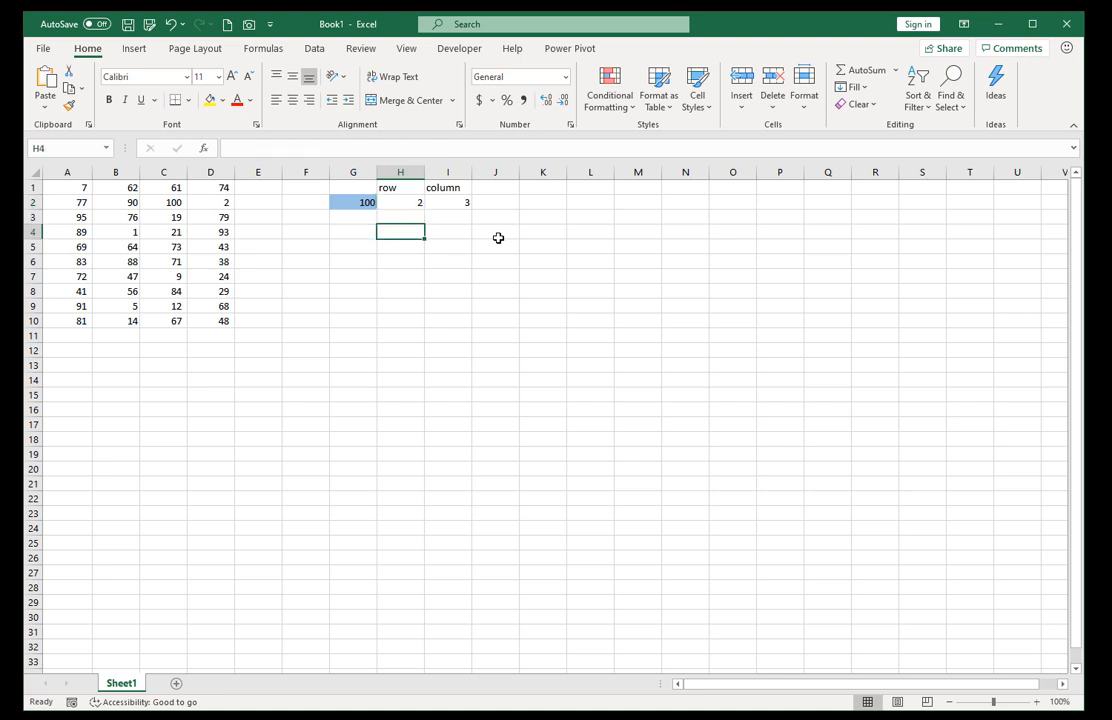
text(=addred)
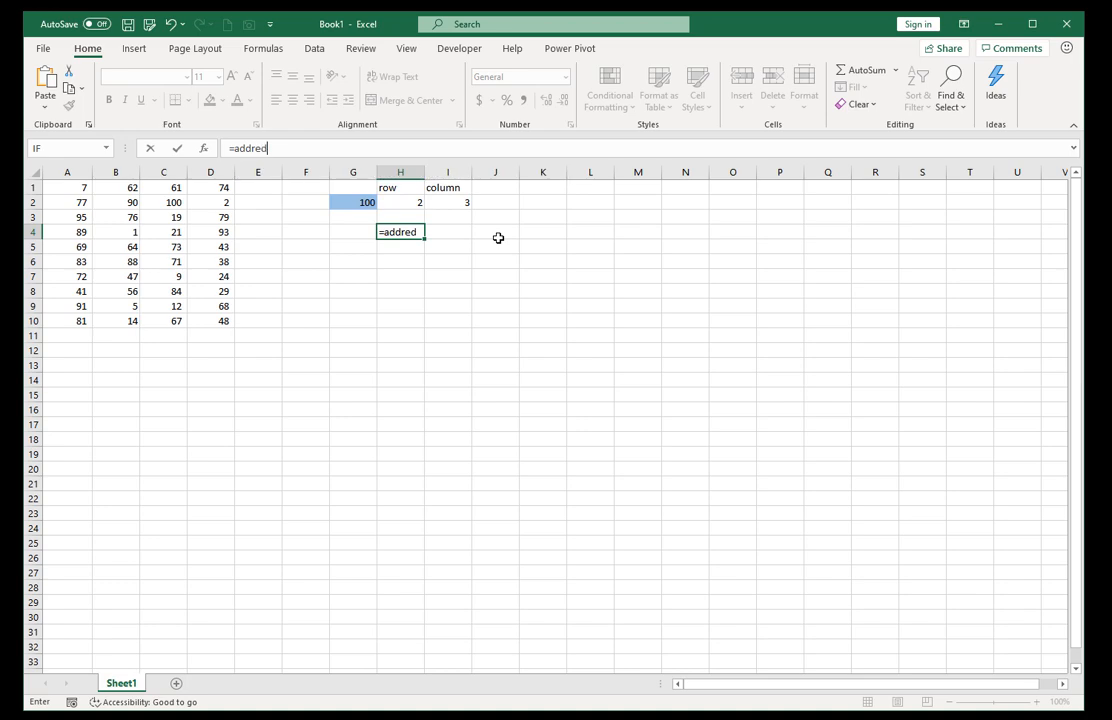
key(BackSpace)
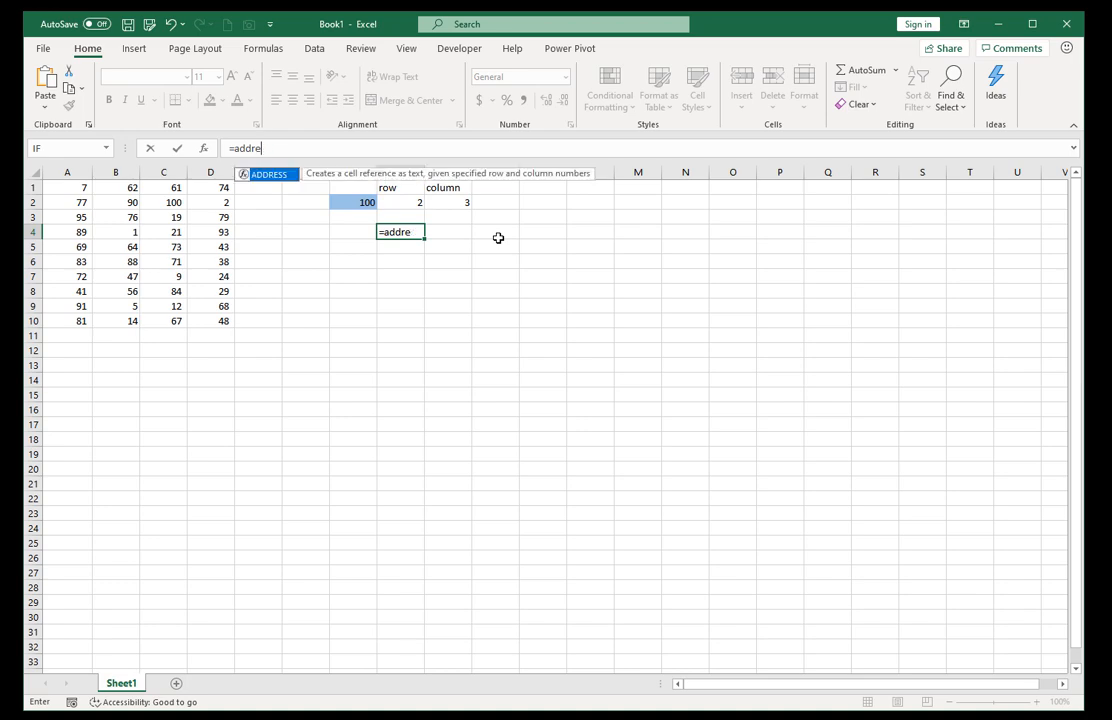
key(Tab)
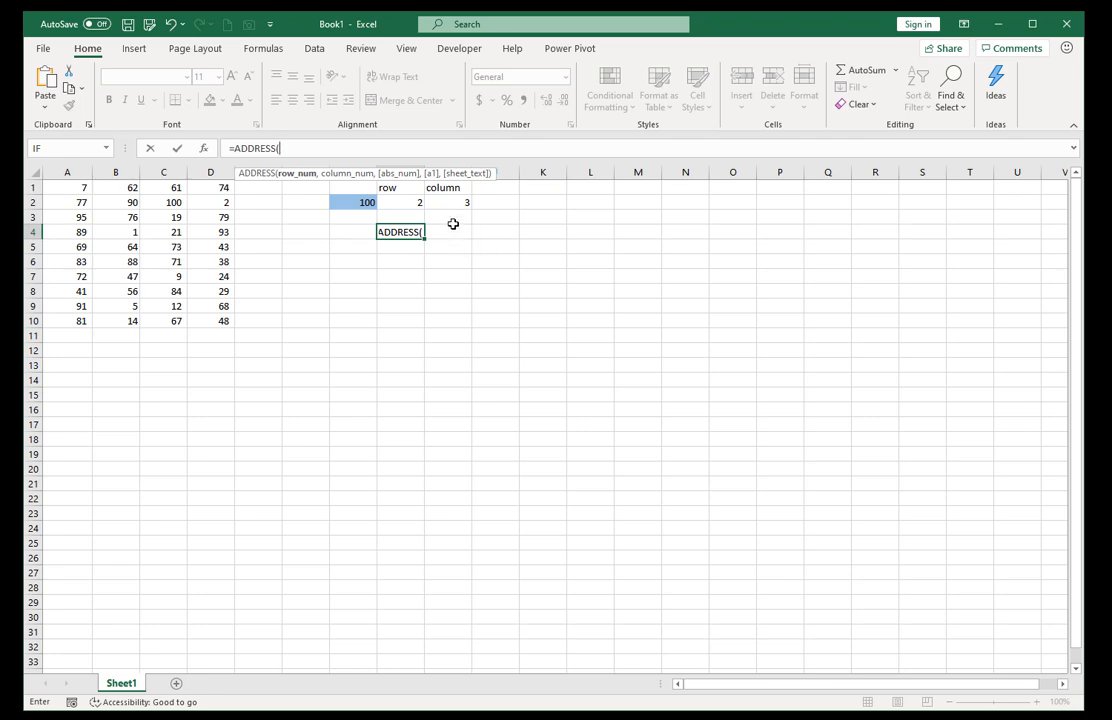
click(384, 208)
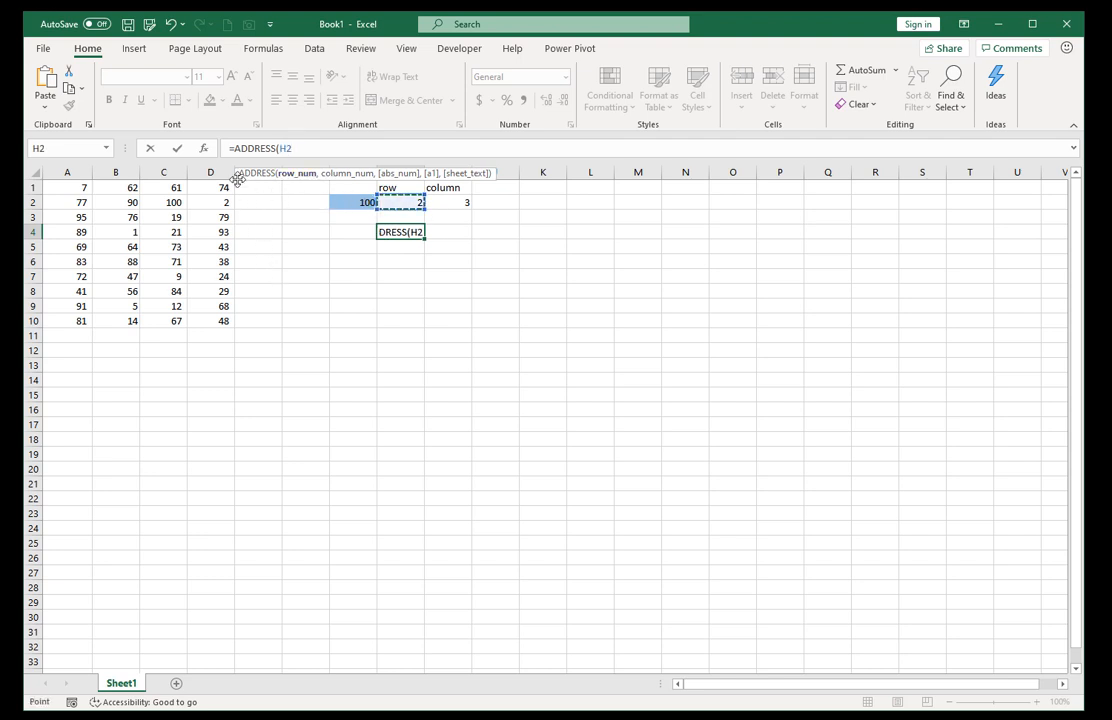
drag(238, 178, 453, 236)
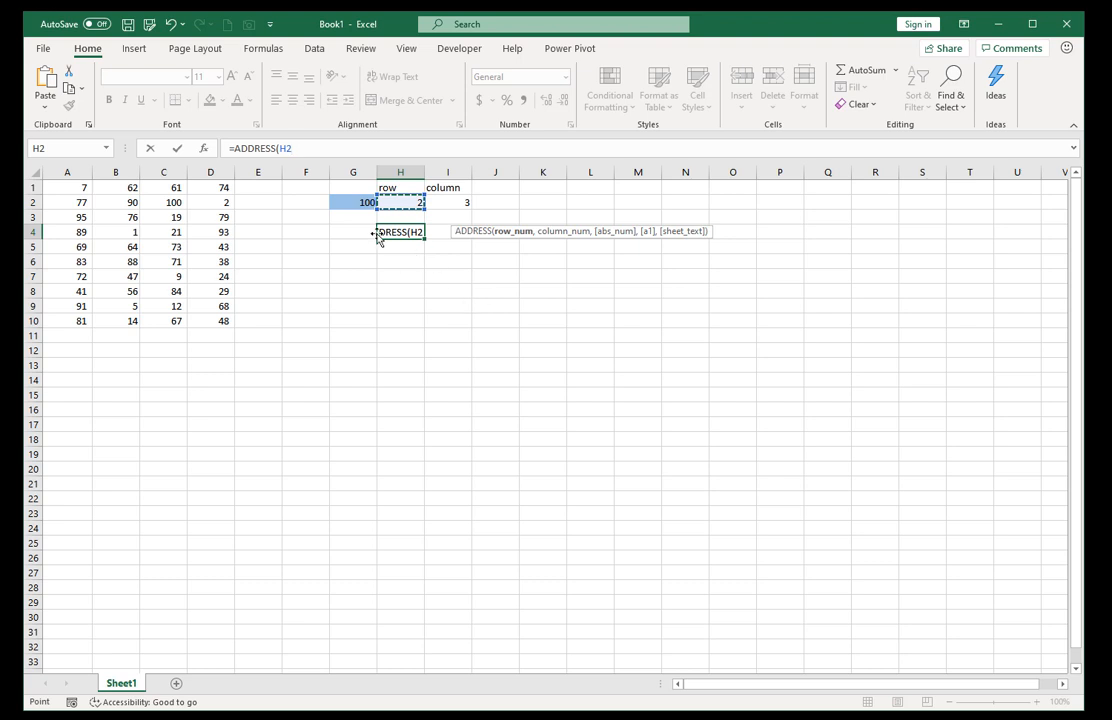
text(,)
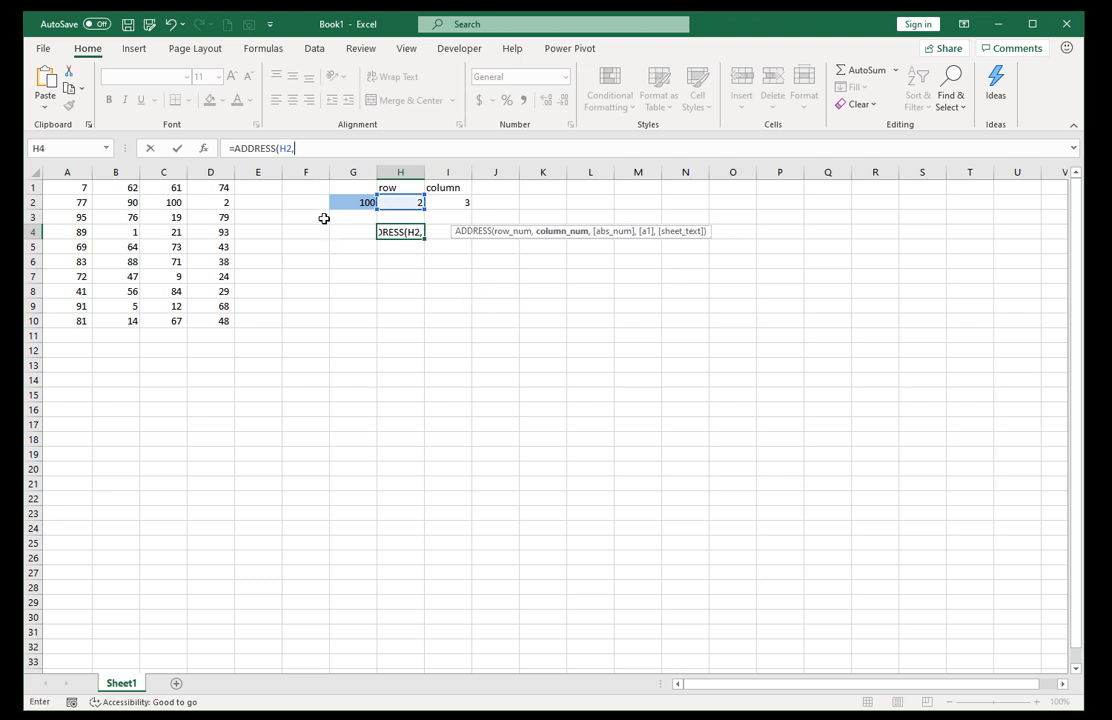
click(445, 203)
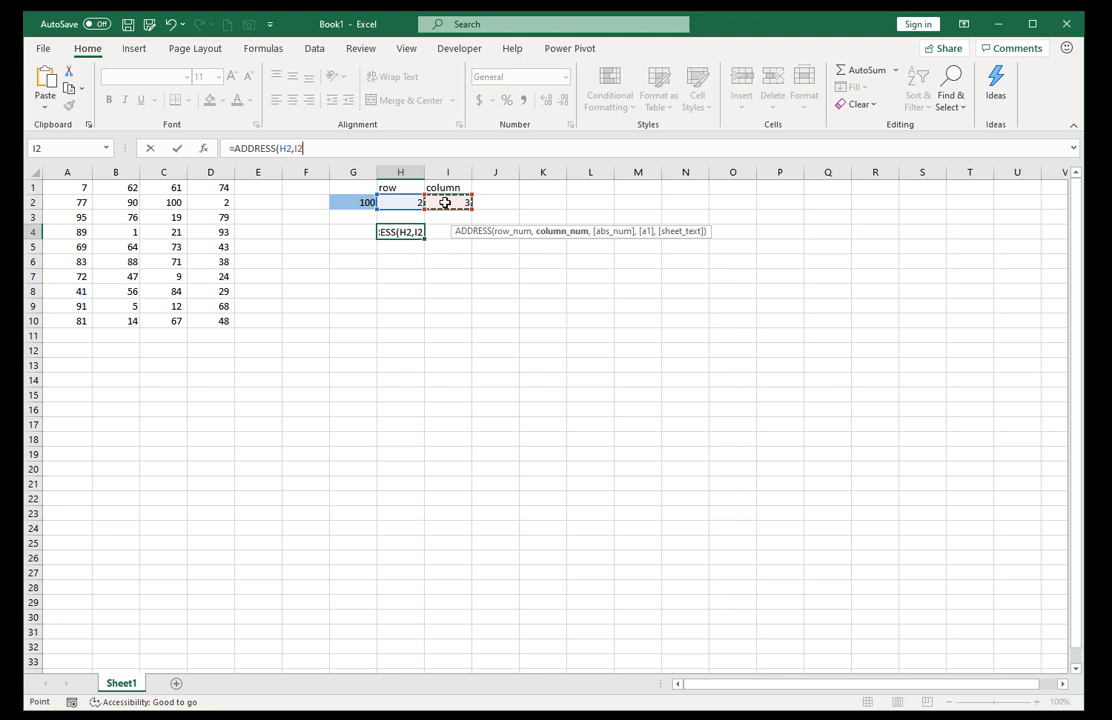
text())
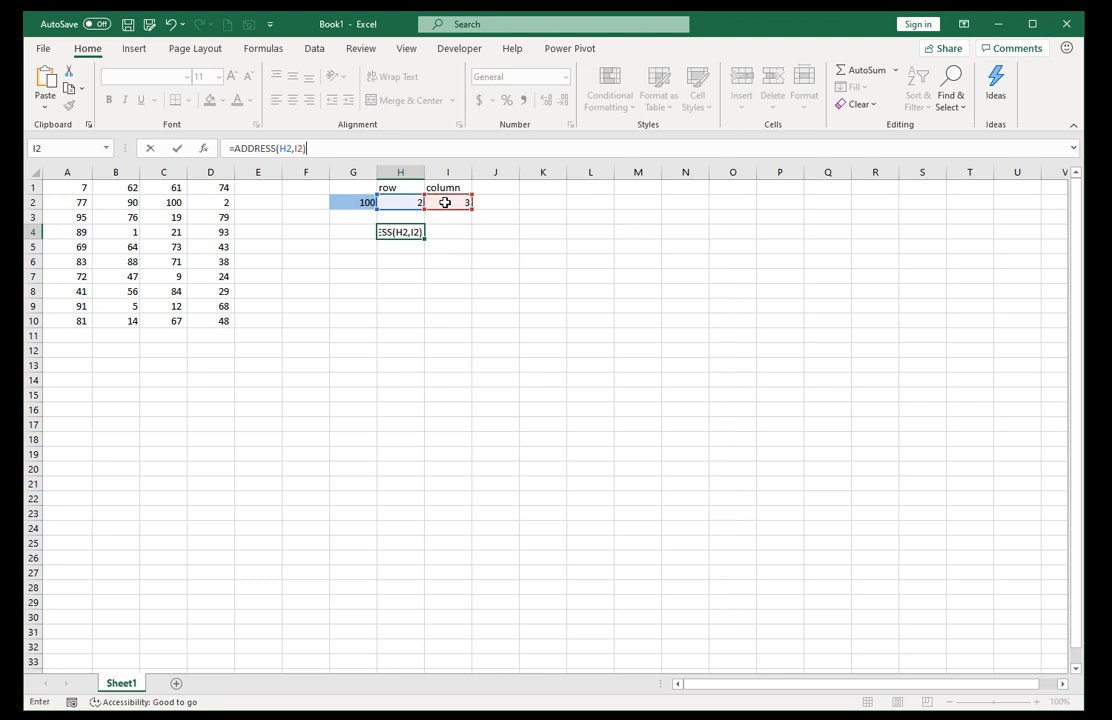
key(ctrl+Return)
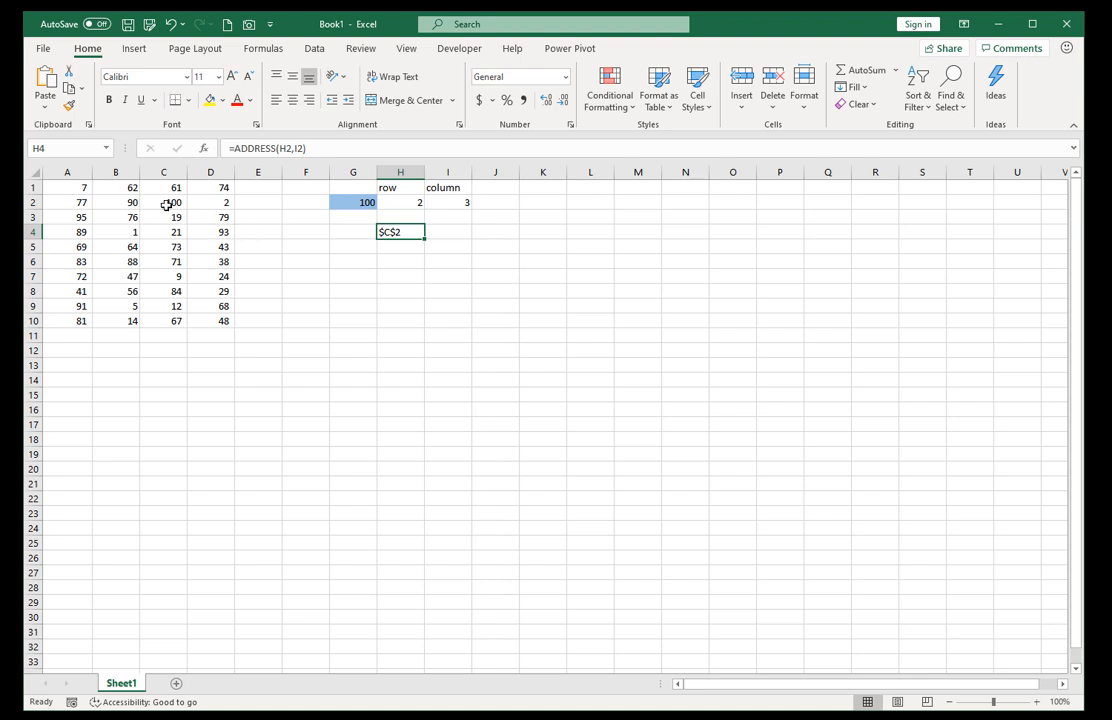
click(166, 203)
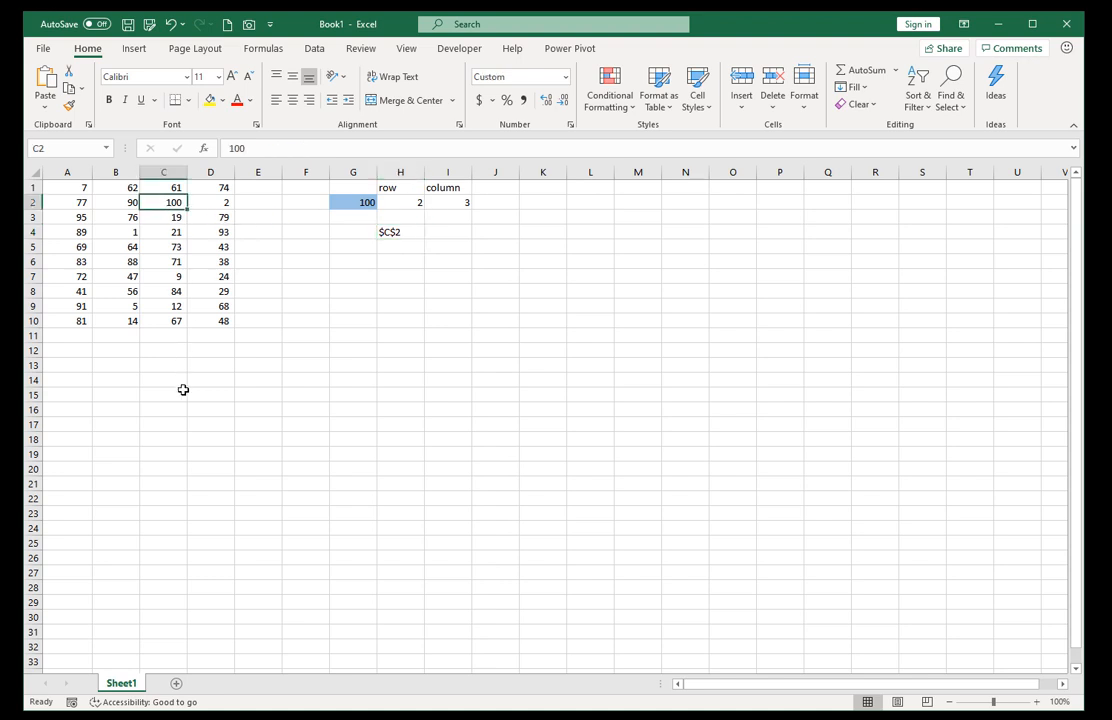
Set the lookup value in G2 to 73, the number in C5, and check the returned address against that cell.
click(153, 246)
click(360, 202)
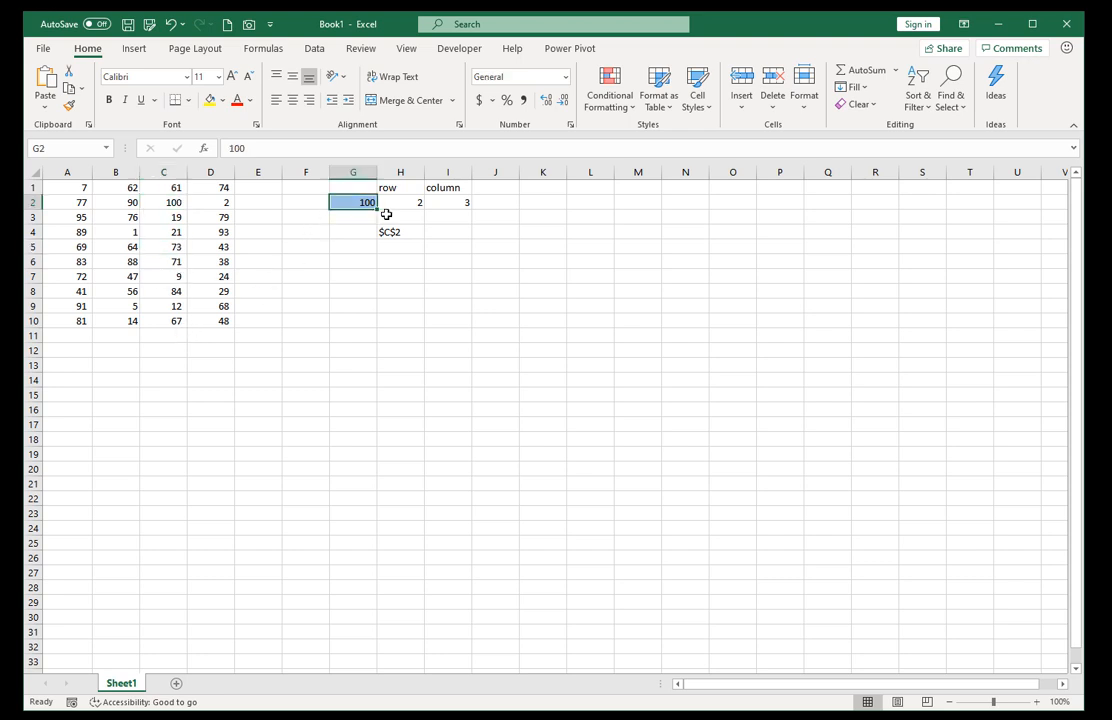
text(73)
key(ctrl+Return)
click(153, 246)
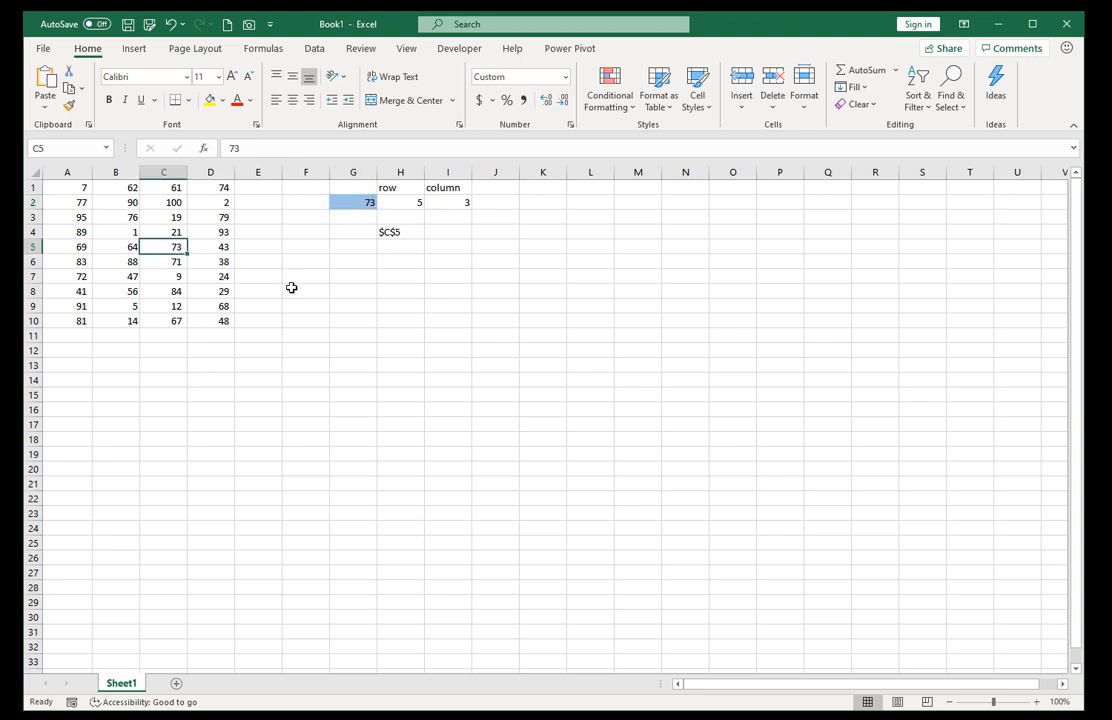
Copy the formula text of H4 unchanged into I5, keeping the references to H2 and I2.
click(399, 233)
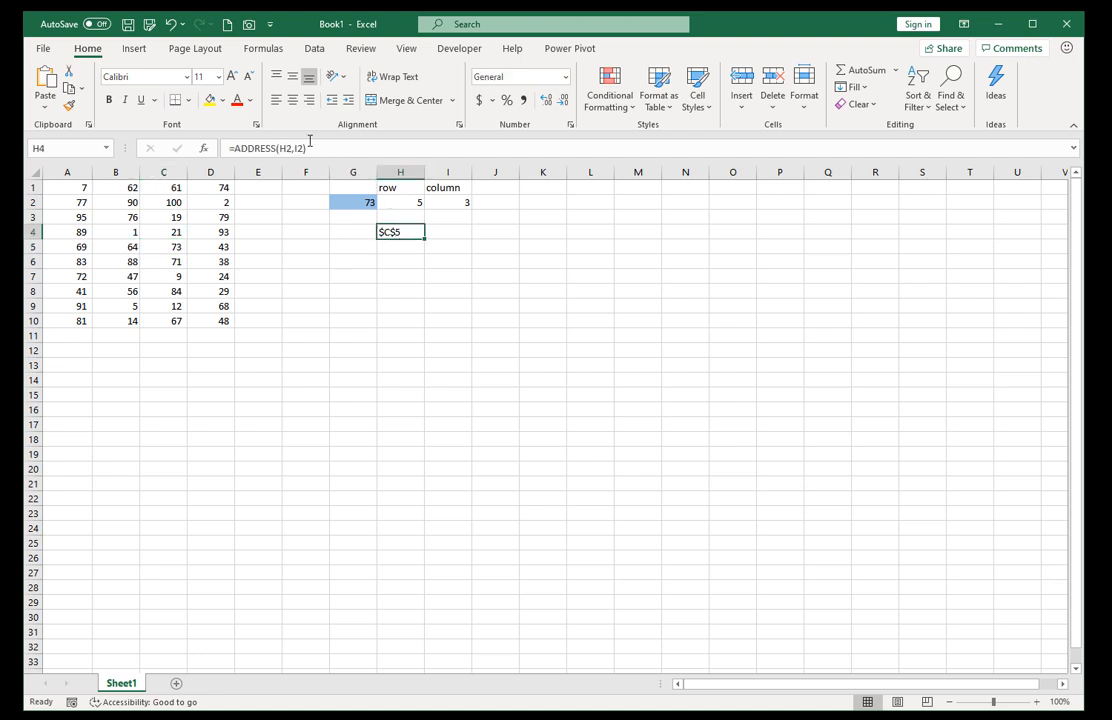
click(320, 147)
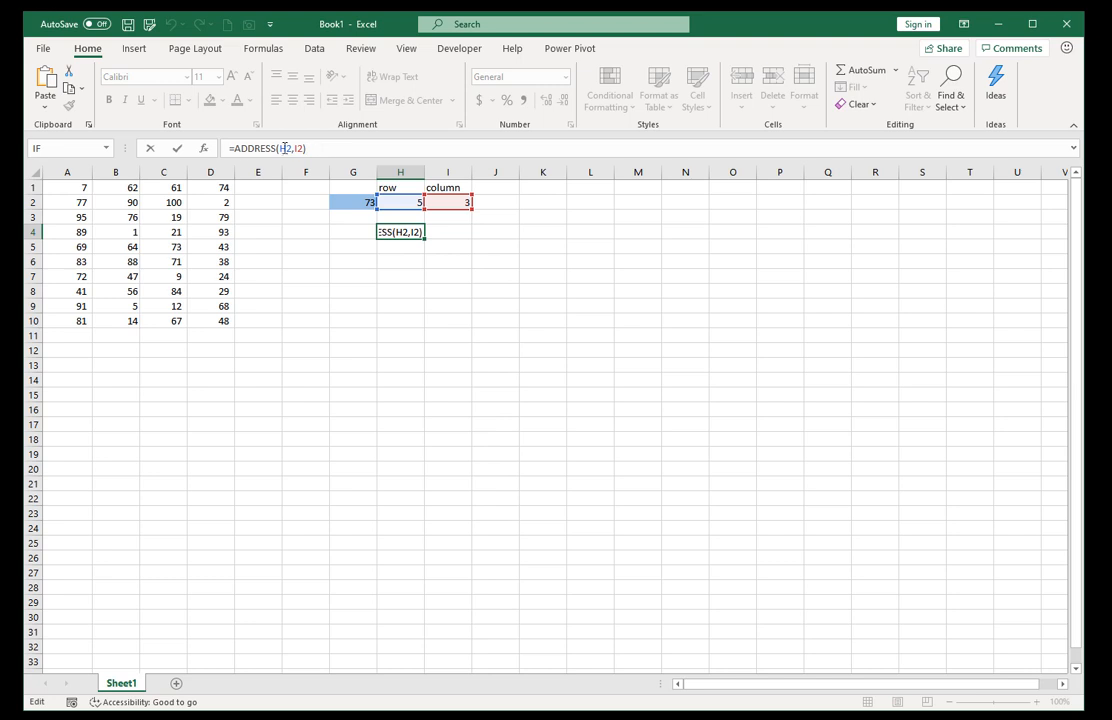
drag(308, 148, 227, 148)
right_click(250, 147)
click(284, 177)
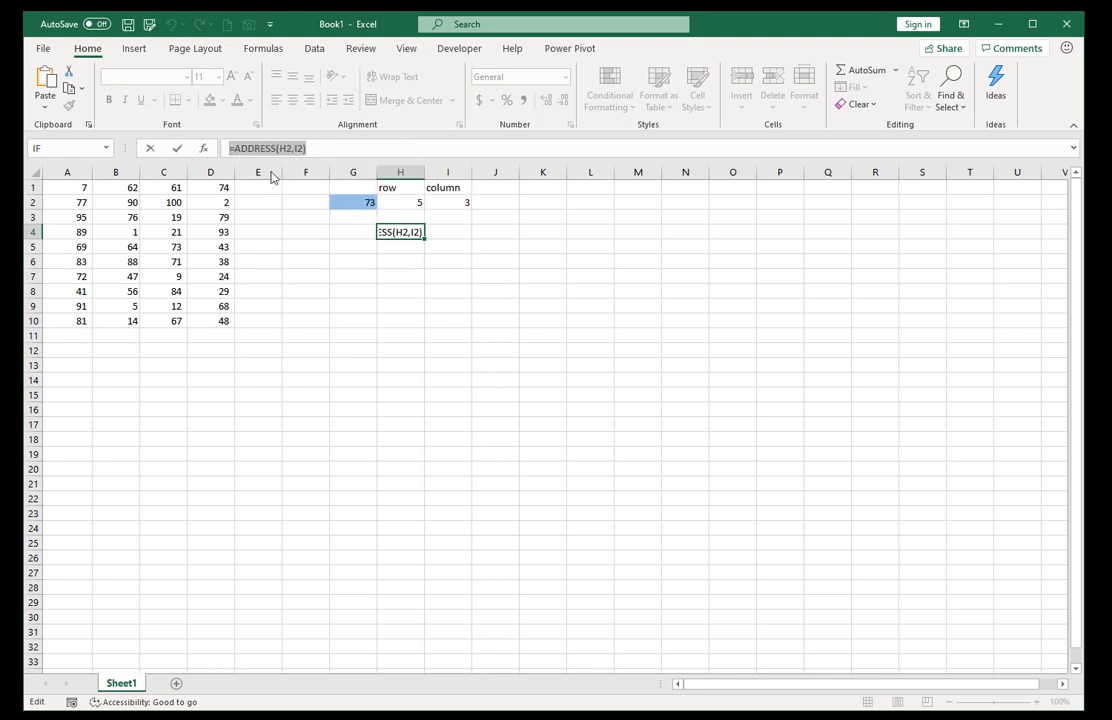
key(Escape)
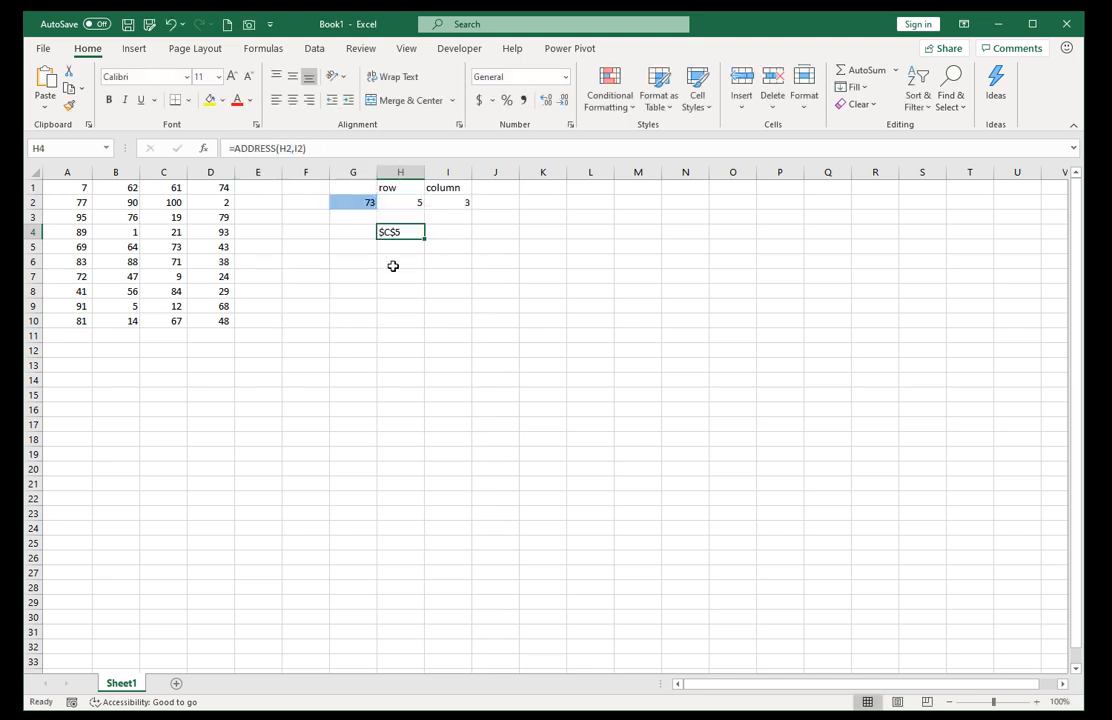
click(444, 246)
right_click(263, 153)
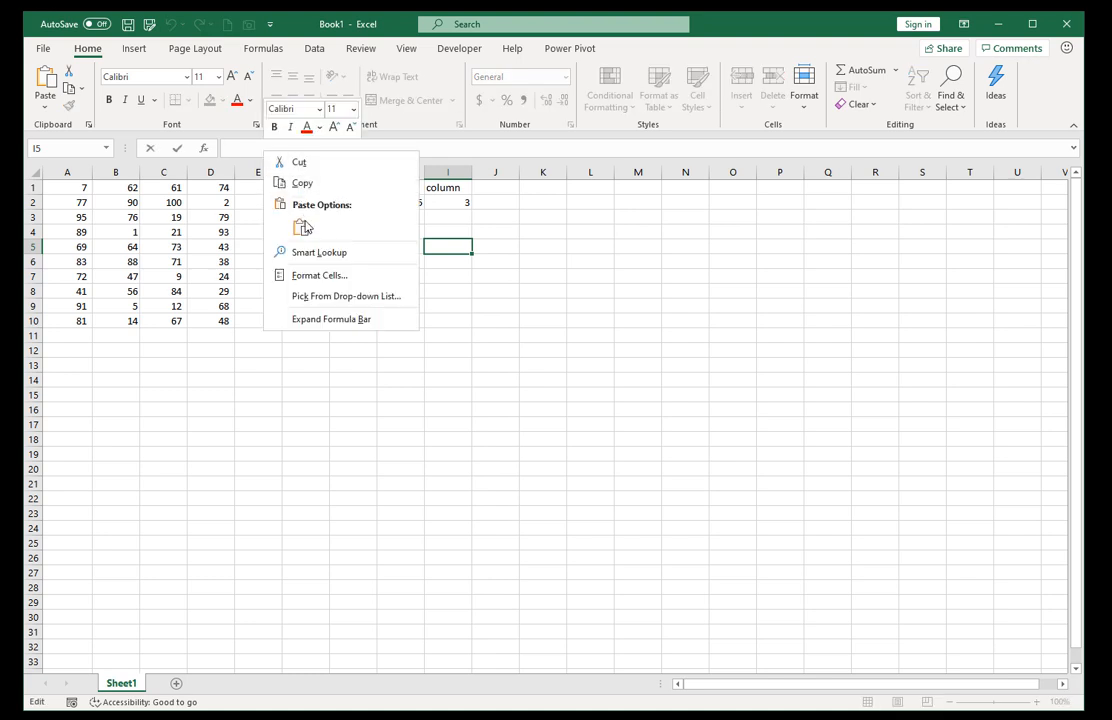
key(ctrl+v)
click(177, 148)
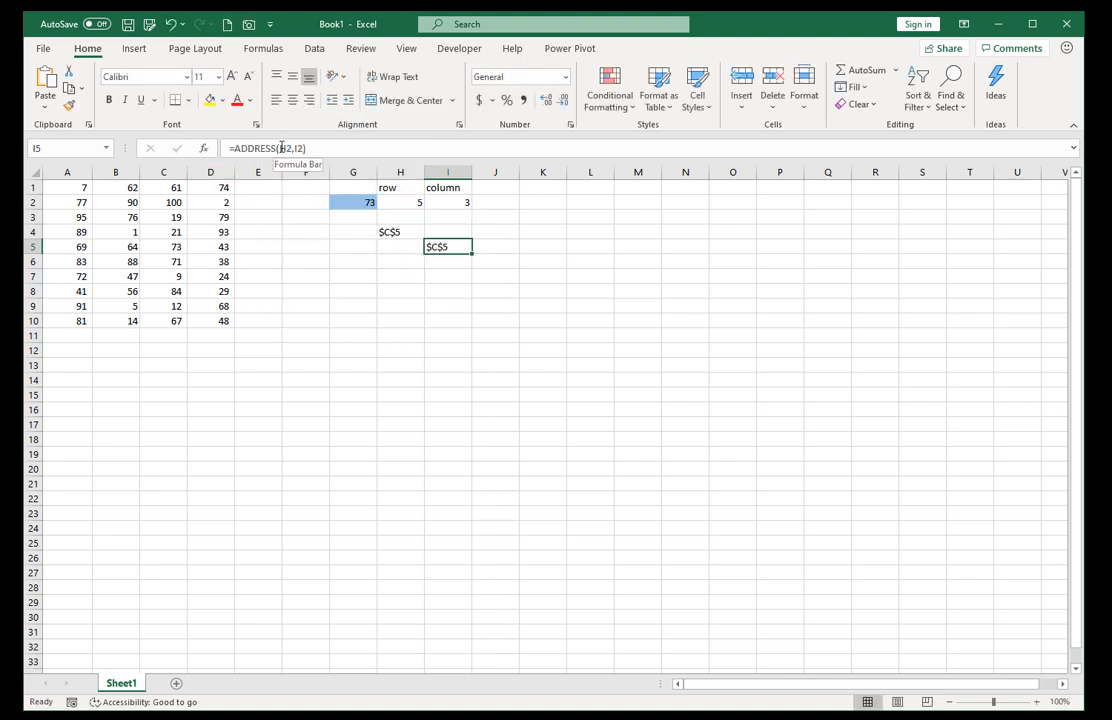
In the I5 ADDRESS formula, replace the H2 reference with H2's expression SUMPRODUCT((A1:D10=G2)*ROW(A1:D10)).
click(400, 202)
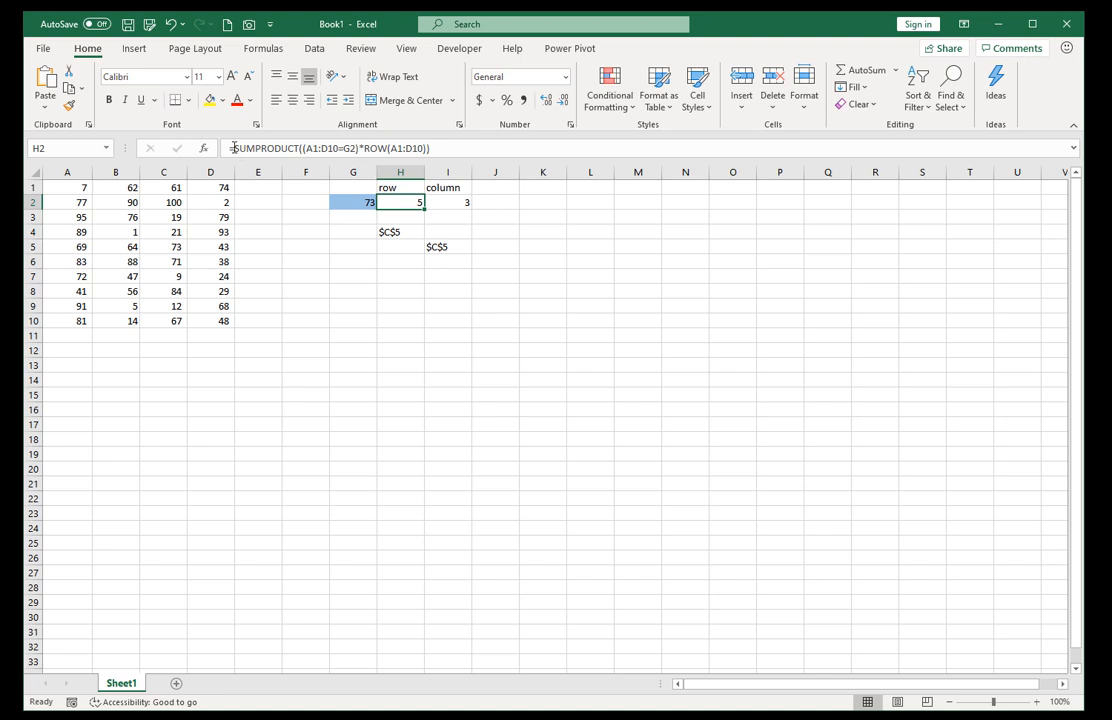
drag(230, 148, 472, 151)
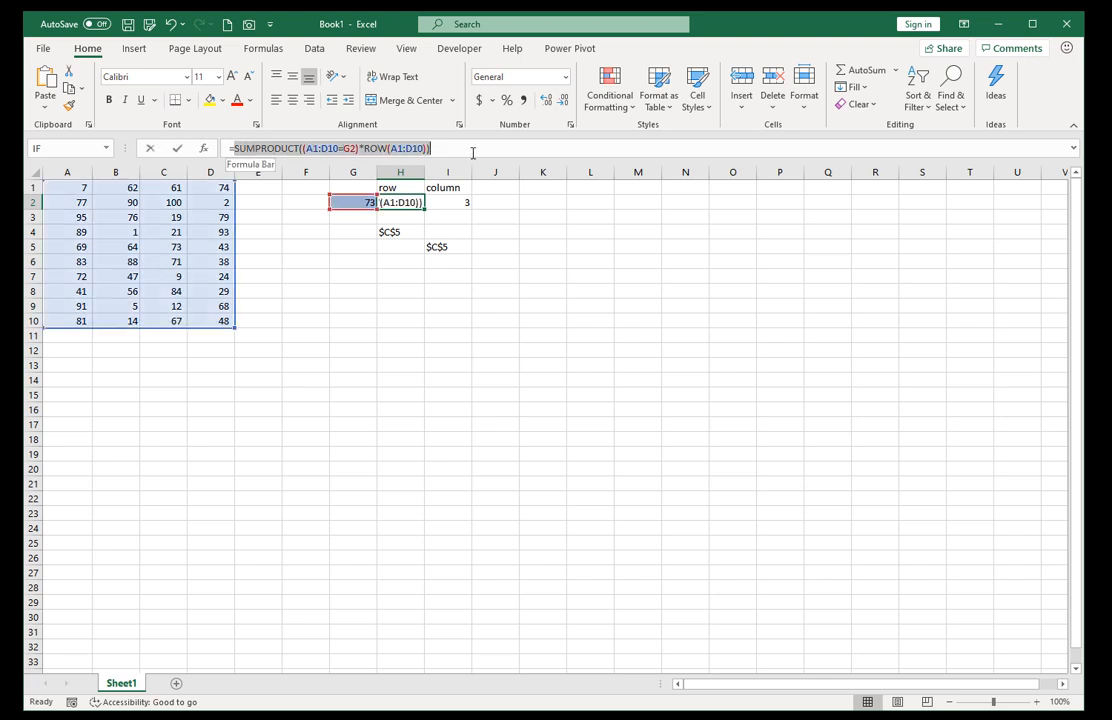
right_click(337, 155)
click(377, 183)
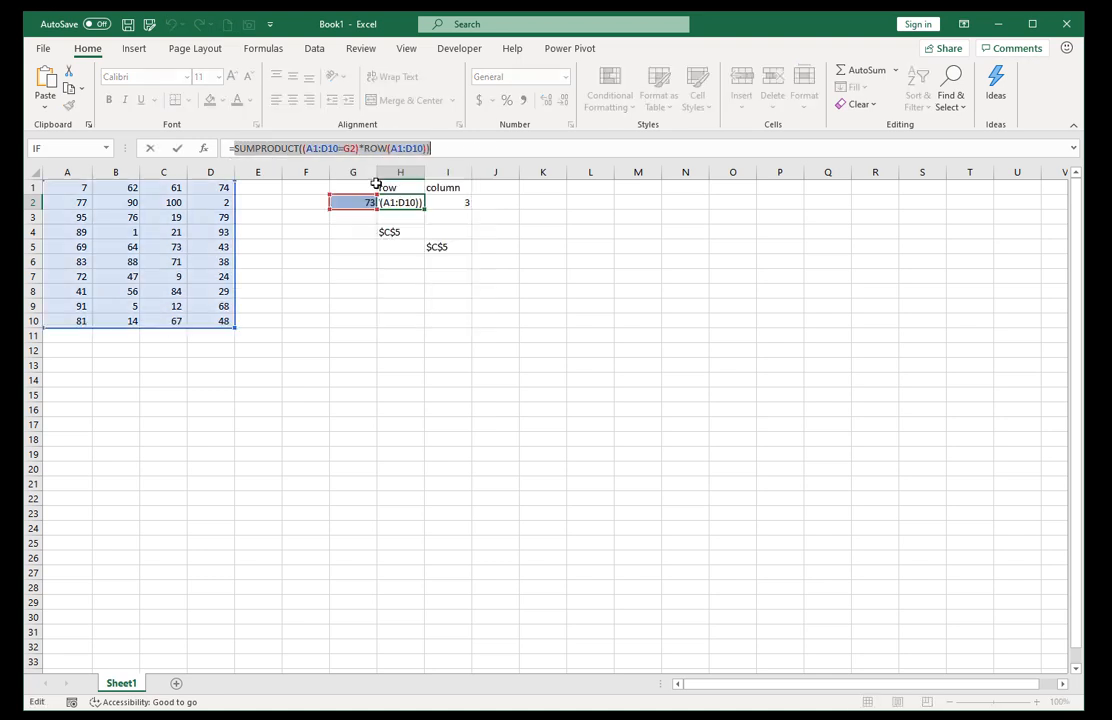
key(Escape)
click(447, 246)
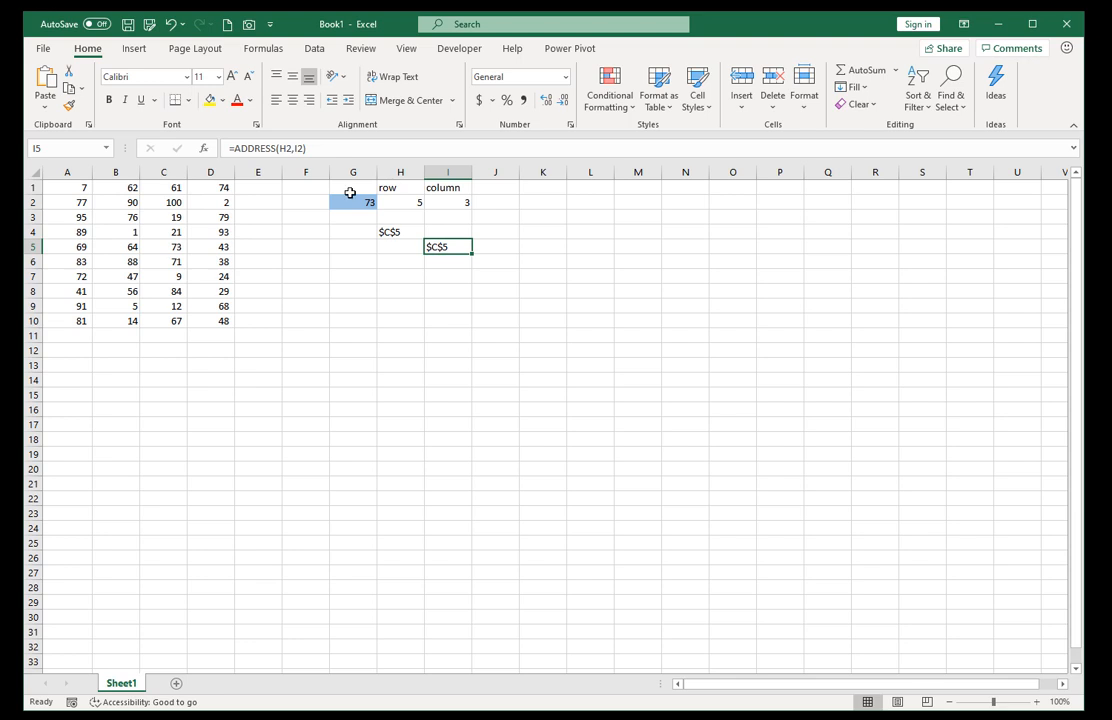
click(286, 148)
double_click(286, 148)
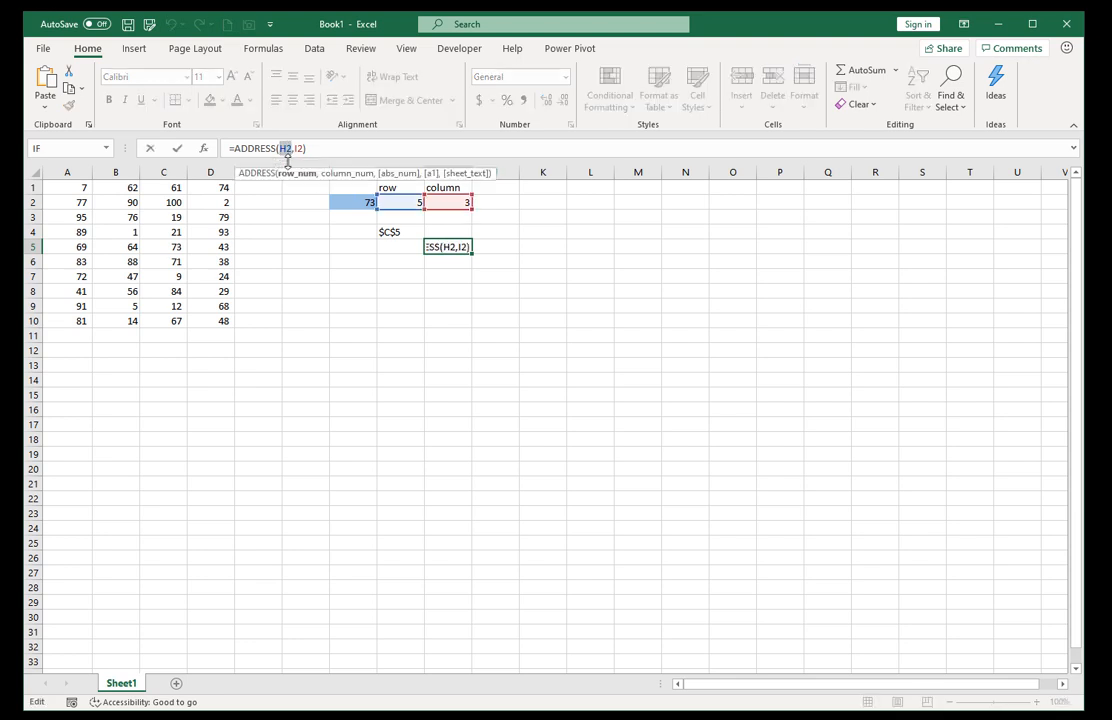
key(ctrl+v)
key(Return)
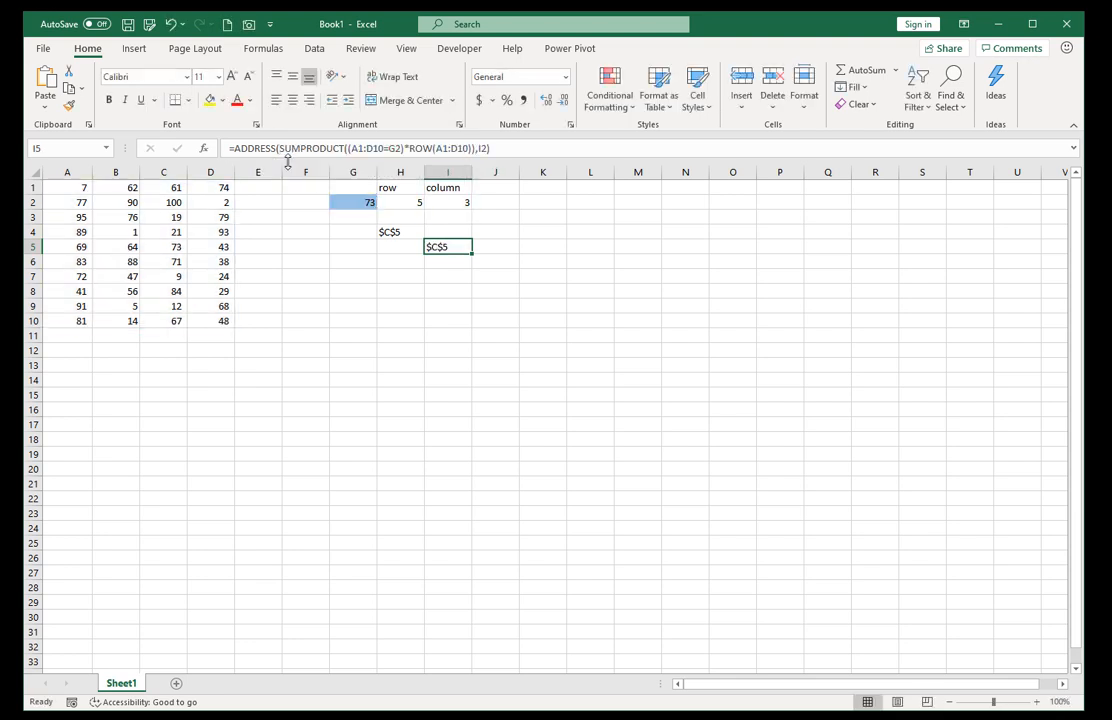
In the I5 ADDRESS formula, replace the I2 reference with I2's expression SUMPRODUCT((A1:D10=G2)*COLUMN(A1:D10)).
click(445, 202)
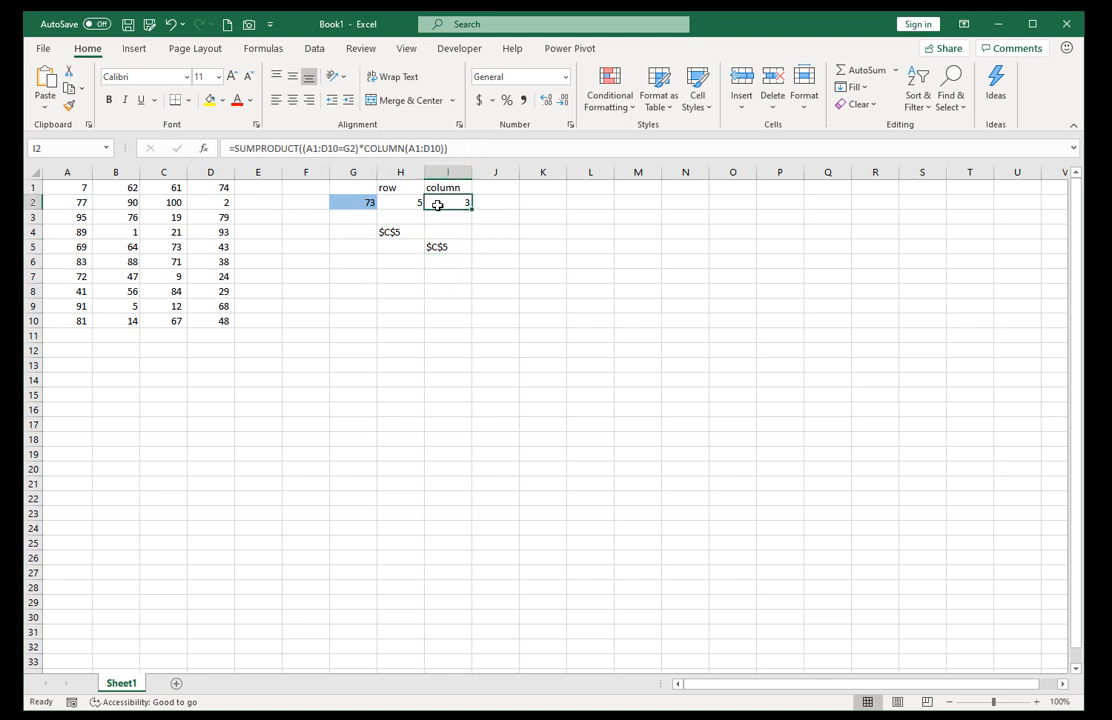
drag(232, 148, 437, 148)
right_click(417, 151)
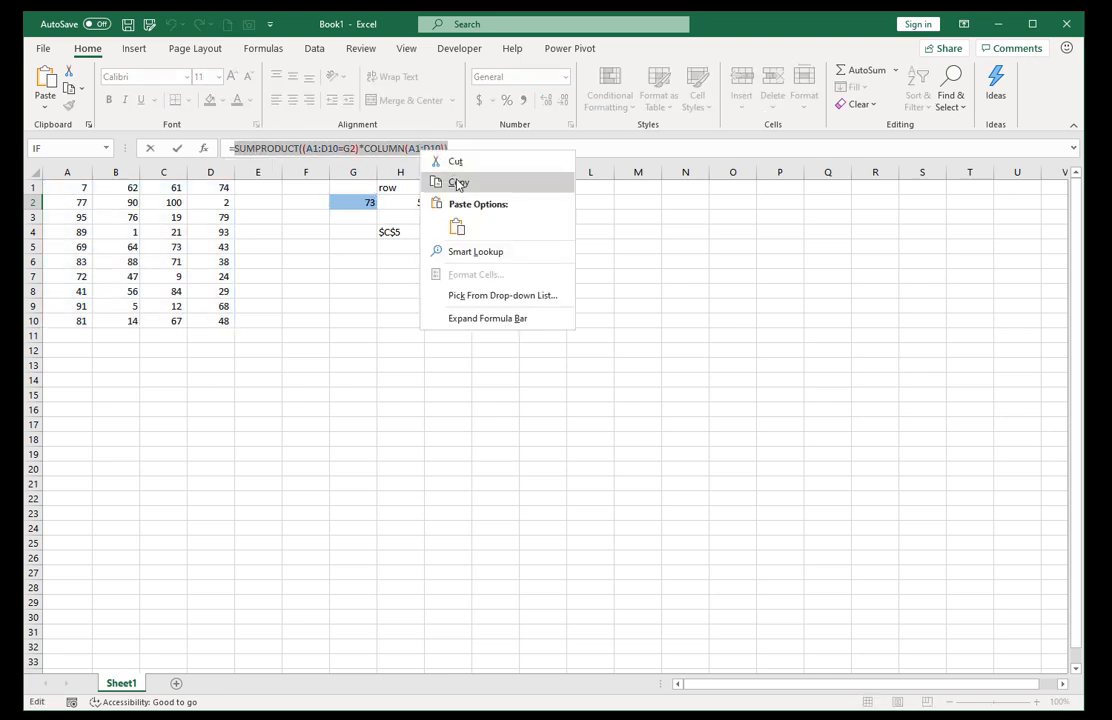
click(445, 184)
key(Escape)
click(449, 246)
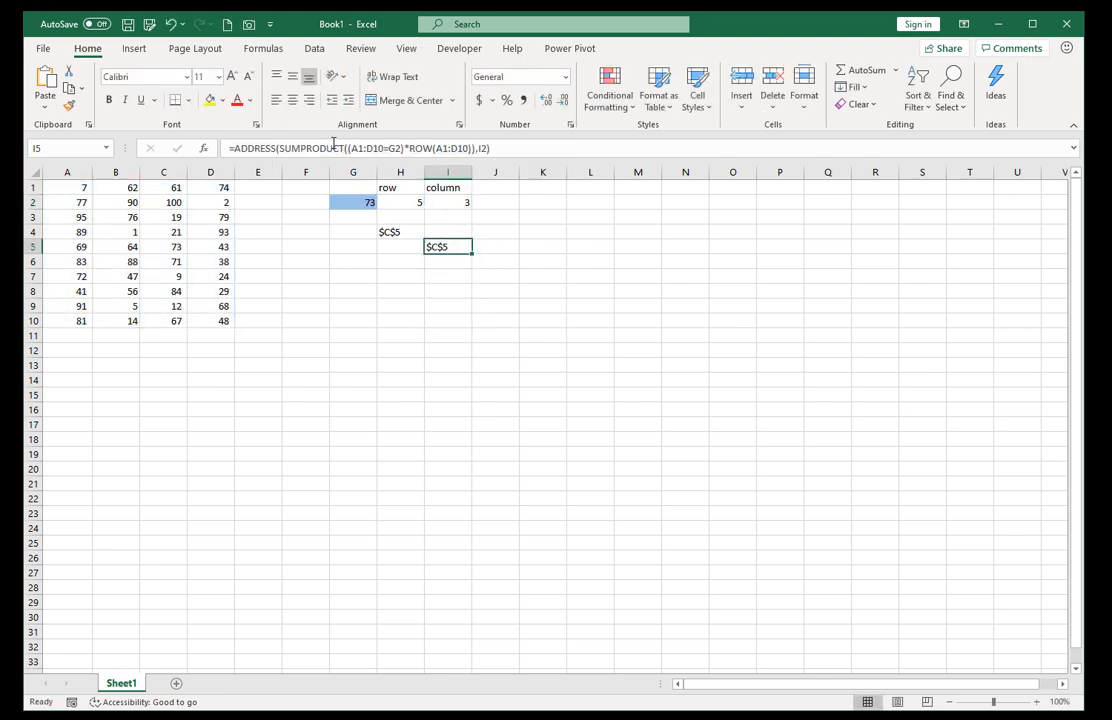
click(483, 148)
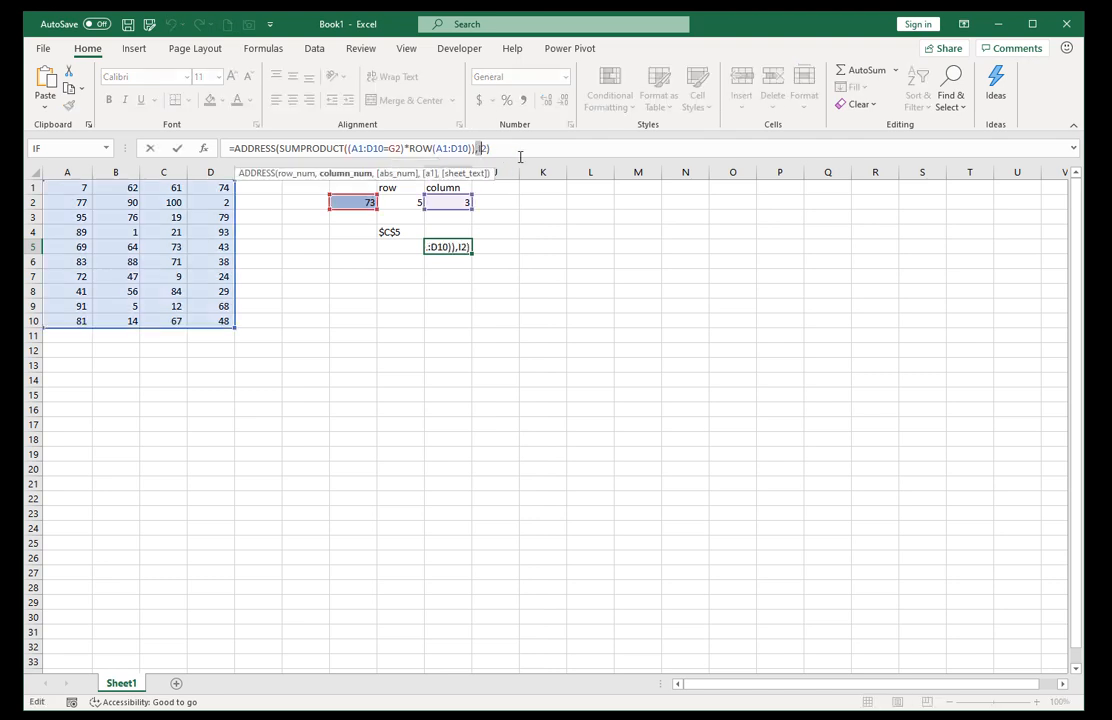
key(shift+Right)
key(shift+Right)
key(ctrl+v)
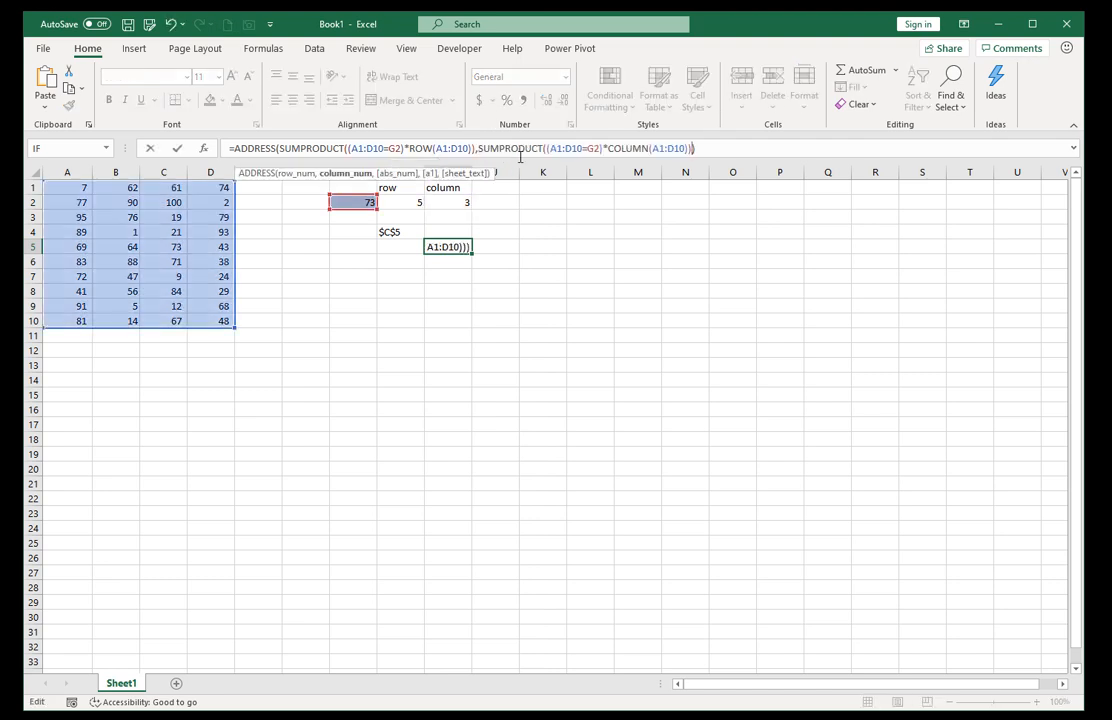
key(ctrl+Return)
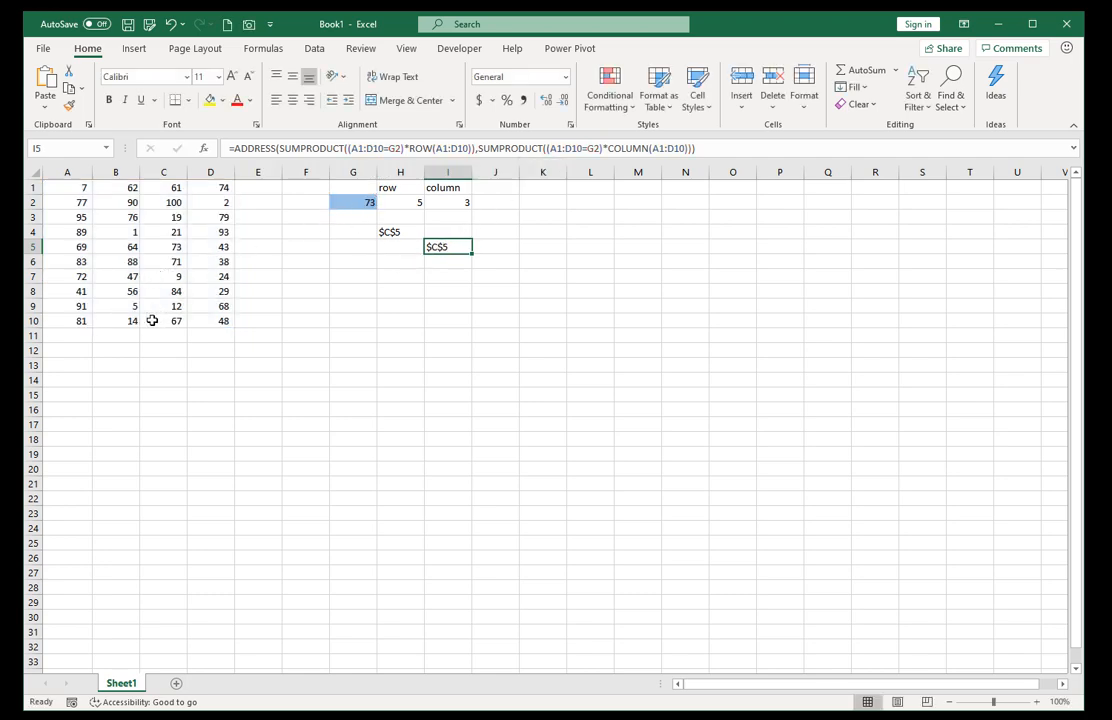
Test the combined formula with the number in B10 by setting the lookup value in G2 to 14.
click(115, 323)
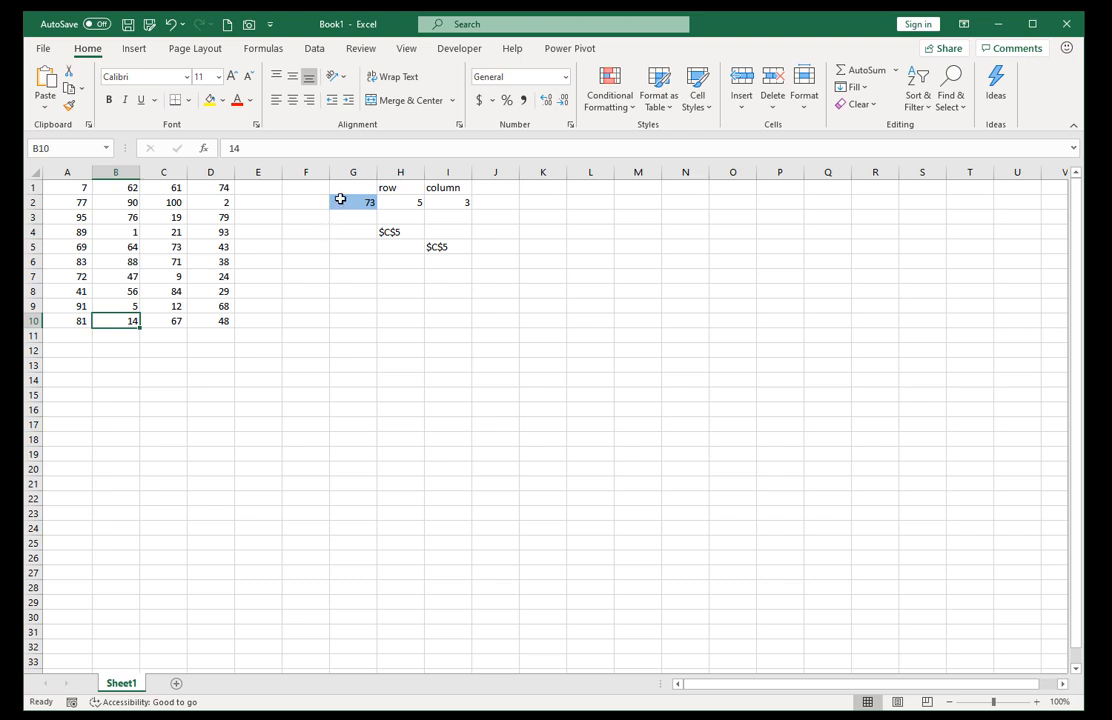
click(342, 200)
text(14)
key(ctrl+Return)
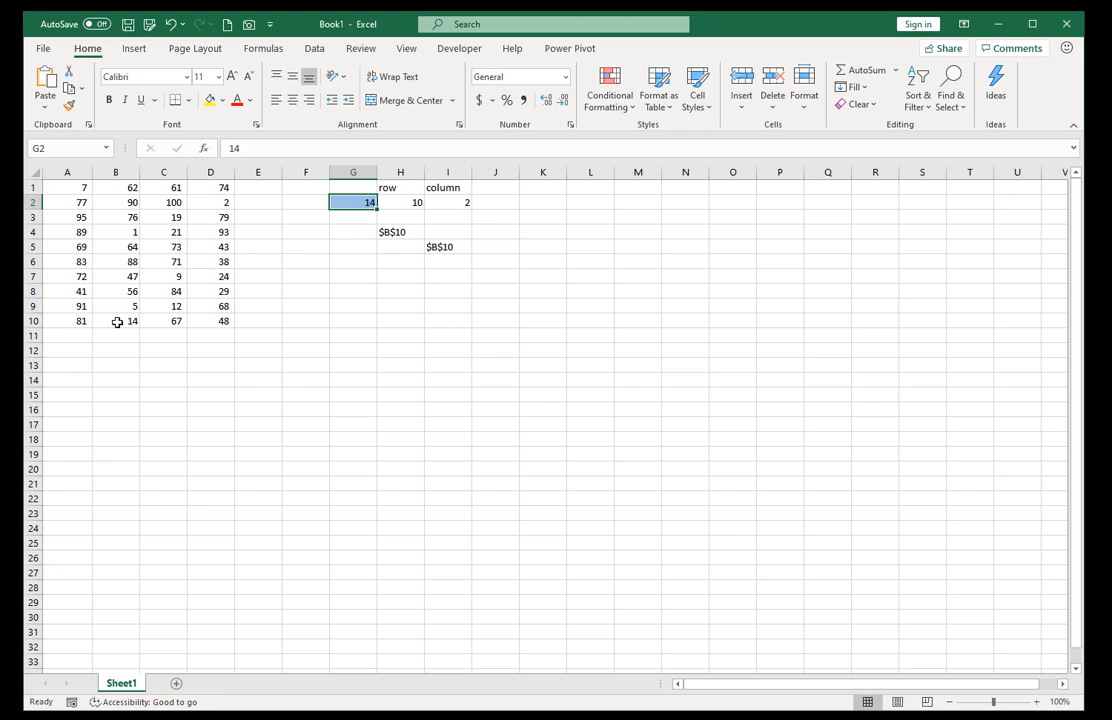
Clear the helper cells H1:I4 and move the combined ADDRESS formula from I5 to H2.
ctrl+click(401, 189)
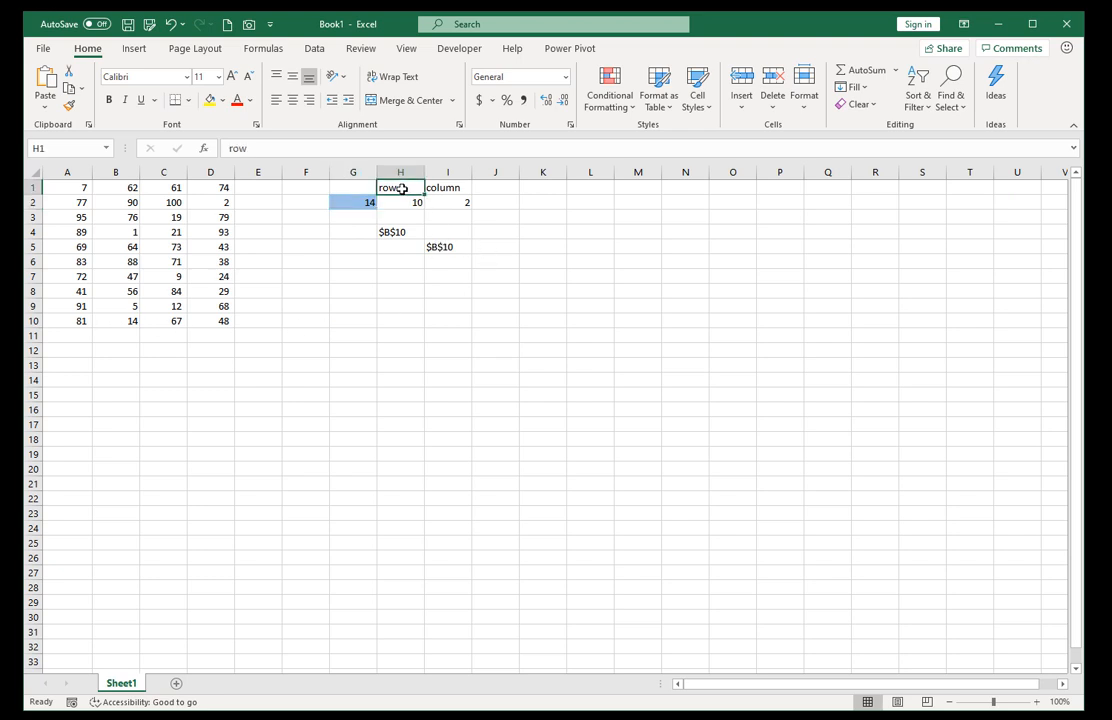
drag(401, 189, 446, 232)
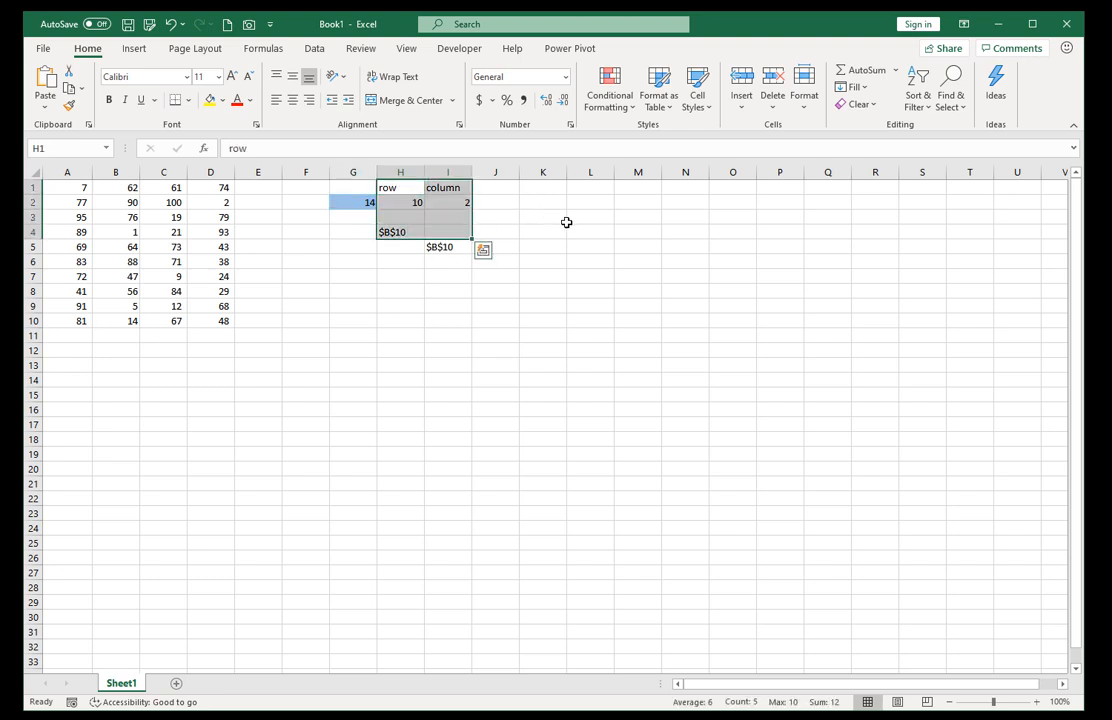
key(Delete)
click(352, 203)
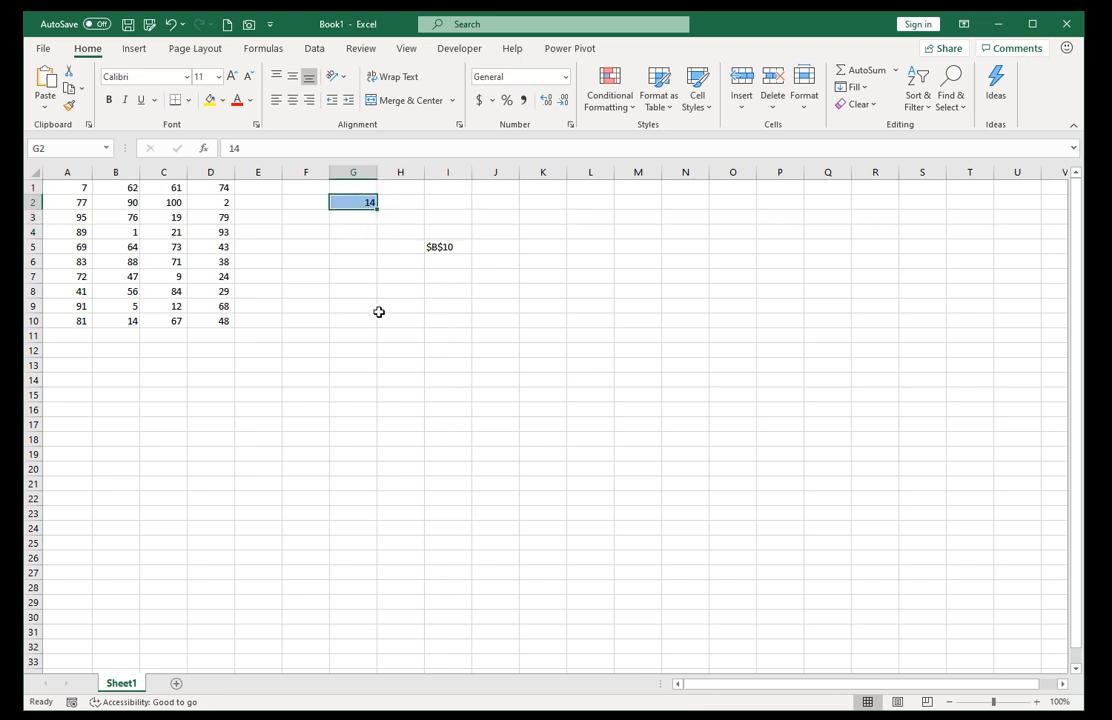
click(447, 246)
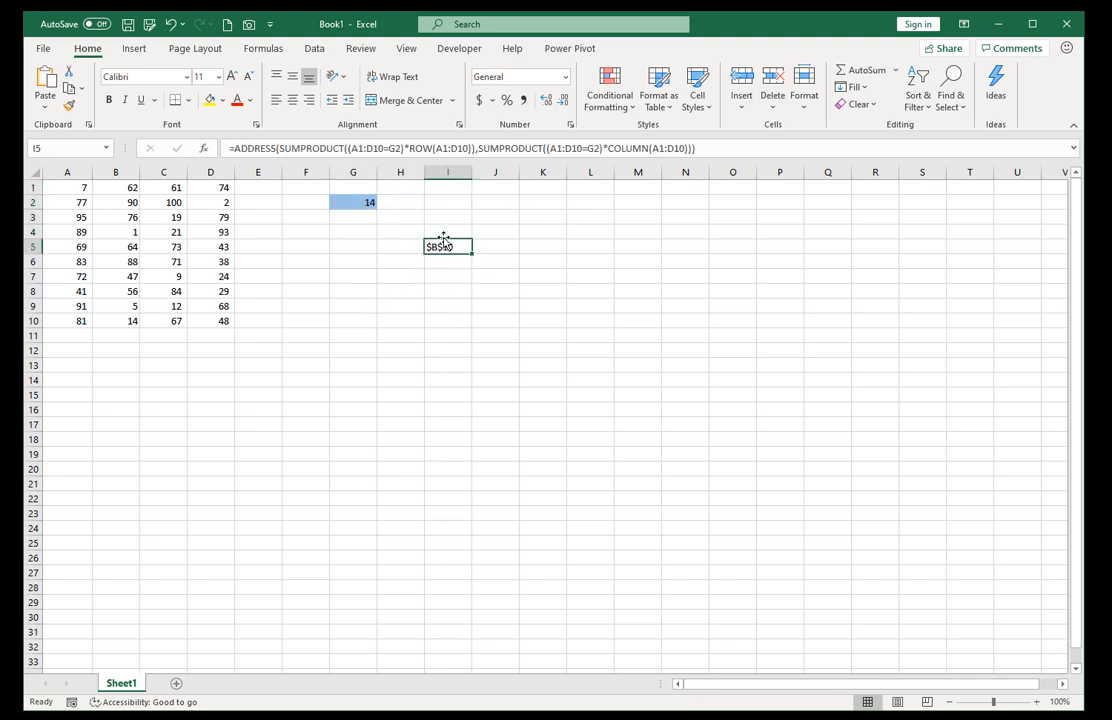
drag(444, 240, 405, 200)
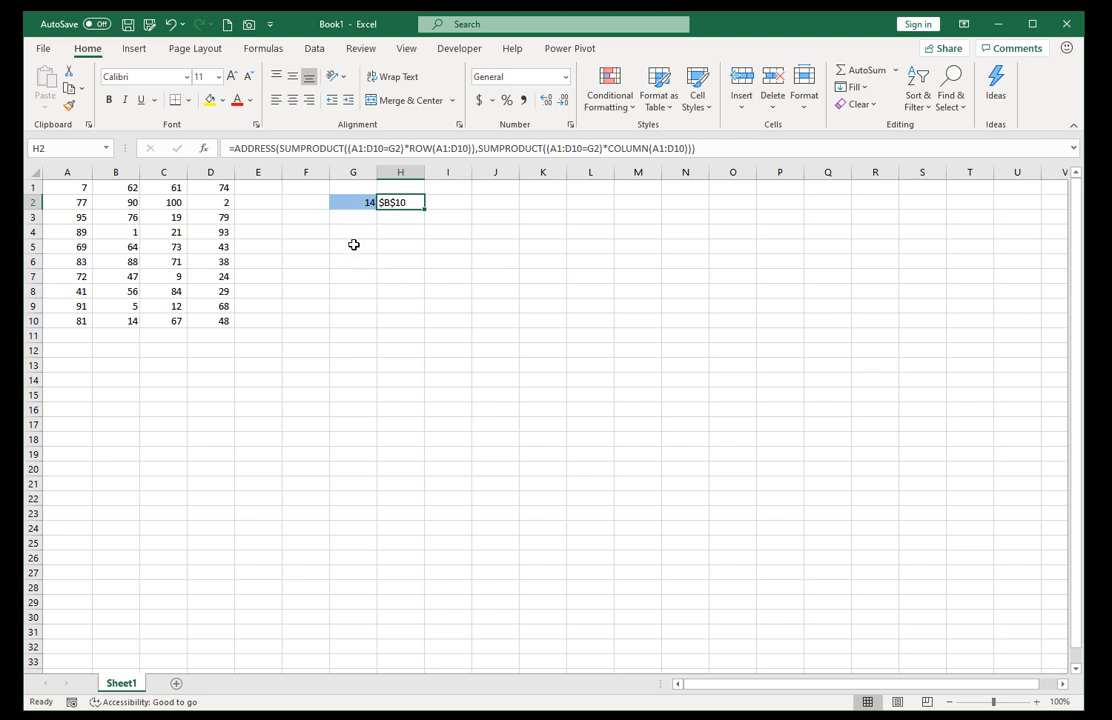
click(347, 202)
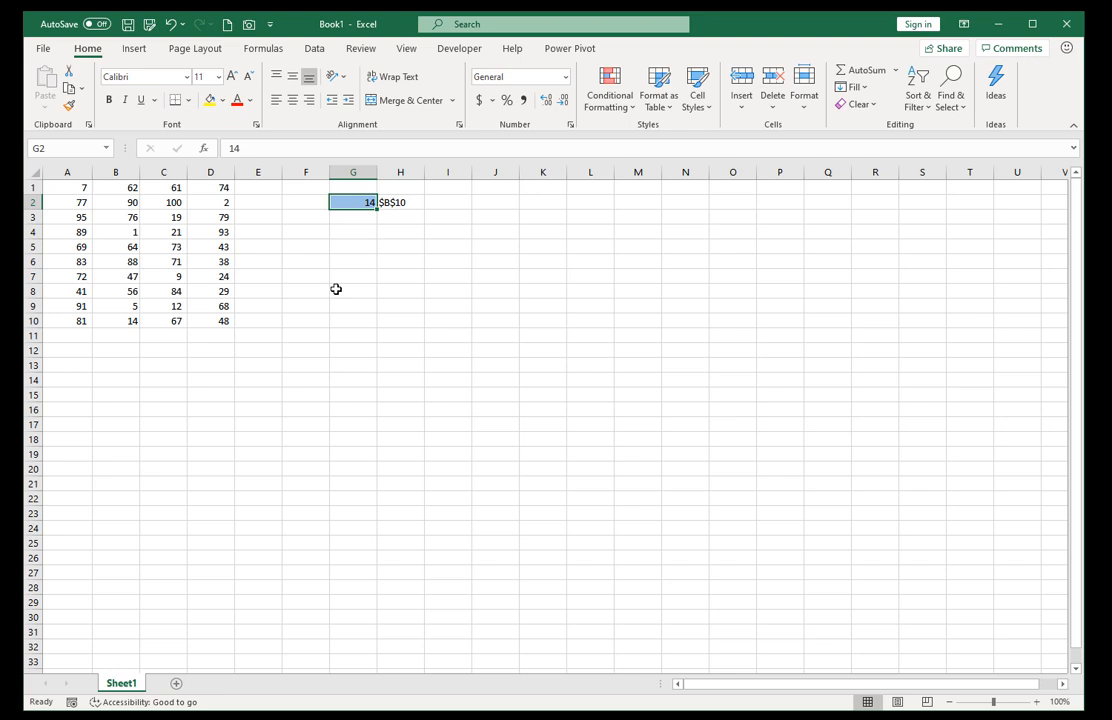
text(max()
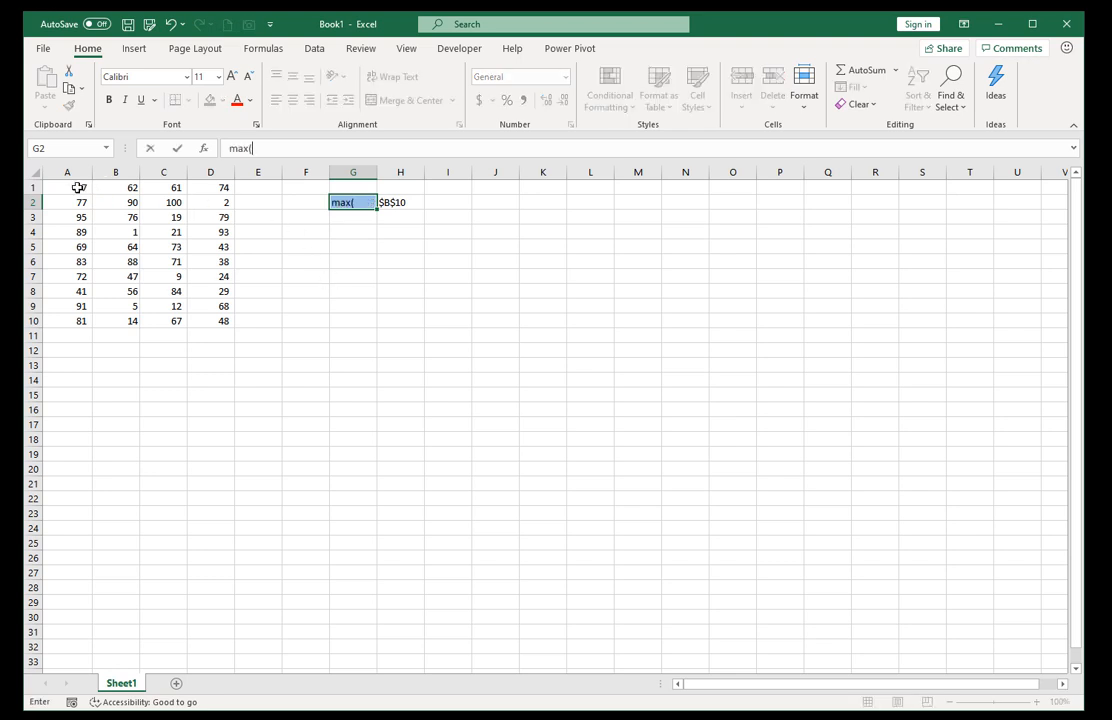
drag(77, 187, 216, 320)
Enter =MAX(A1:D10) in G2 so the lookup value is the largest number in the data.
click(342, 202)
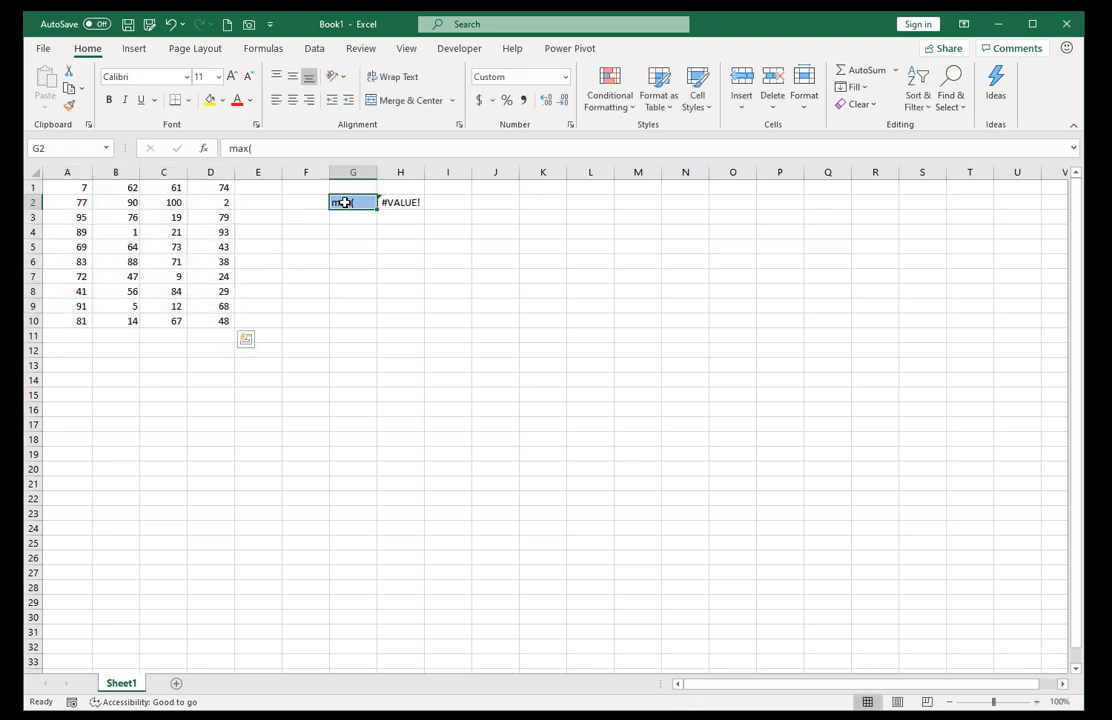
text(=max()
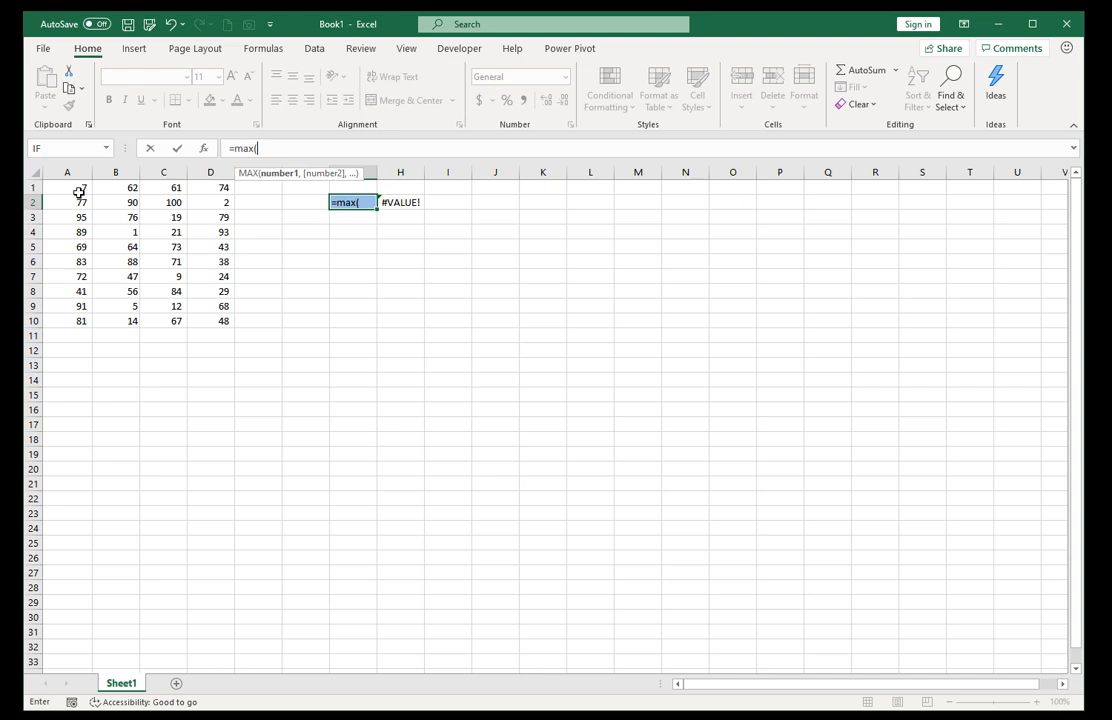
drag(78, 188, 199, 320)
text())
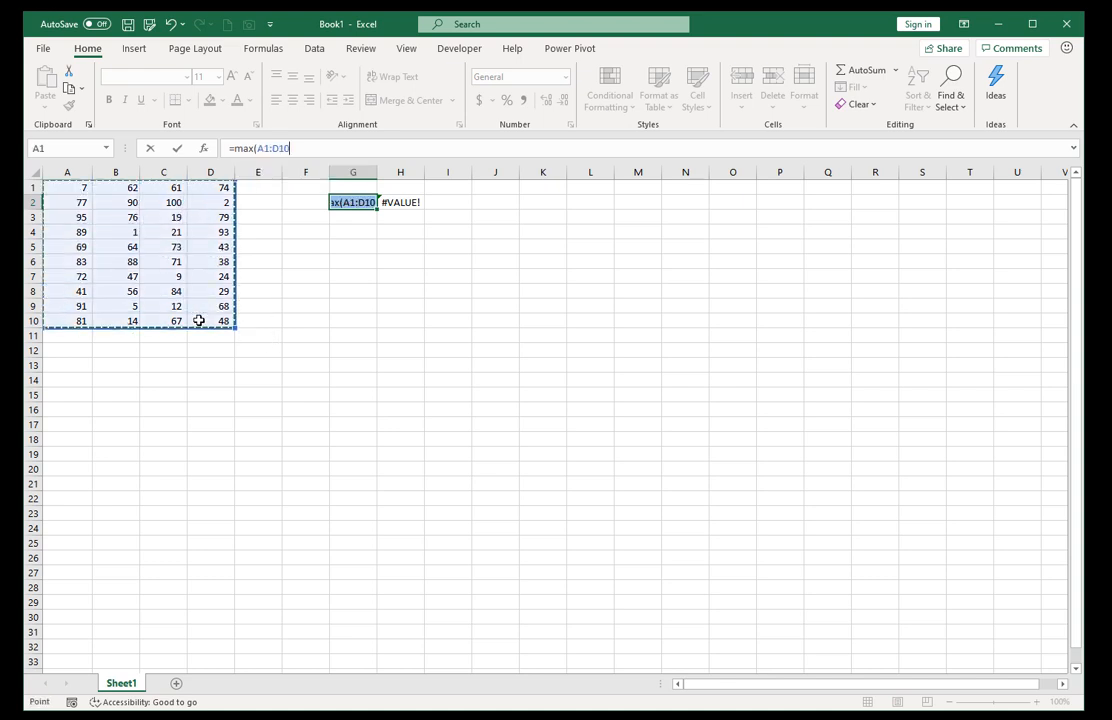
key(ctrl+Return)
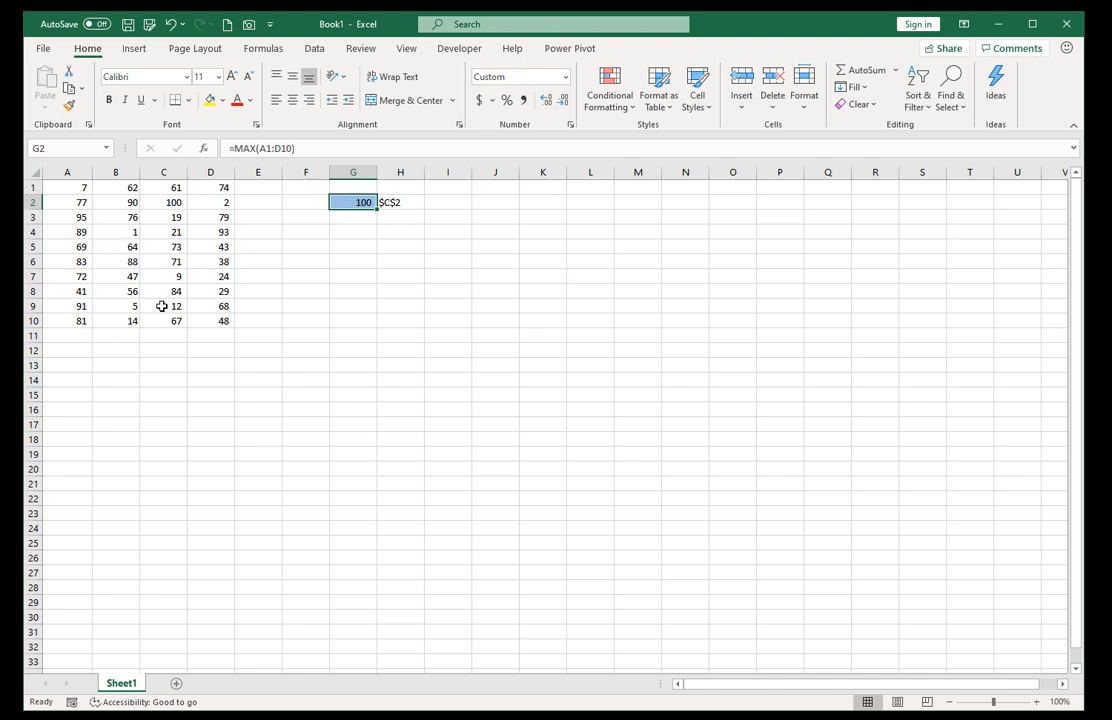
Change the G2 formula to =MIN(A1:D10) so the smallest number in the data is looked up.
drag(244, 148, 257, 147)
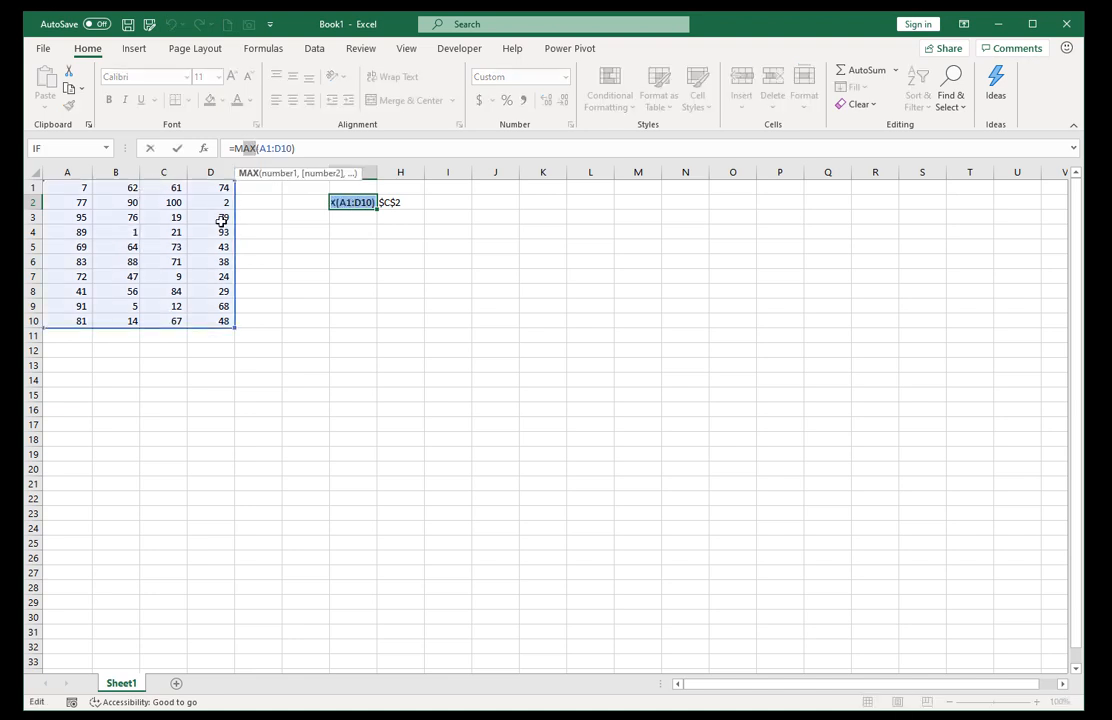
text(IN)
key(ctrl+Return)
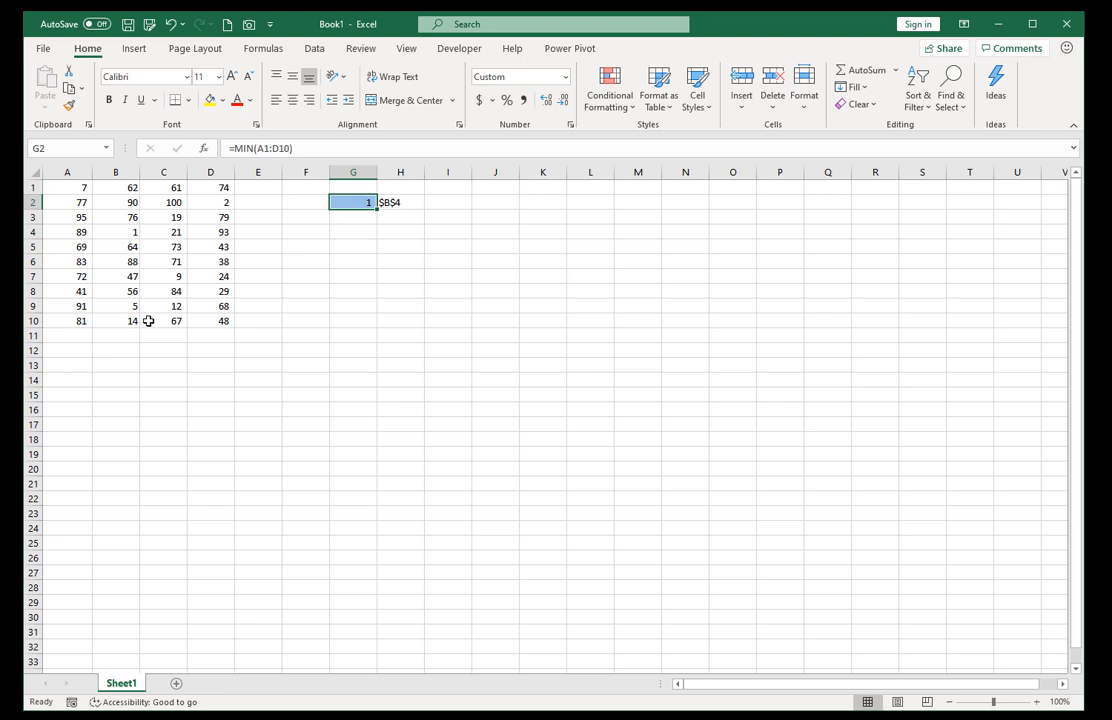
Examine the SUMPRODUCT, ROW and COLUMN parts of the ADDRESS formula in H2, leaving the formula as it is.
key(Right)
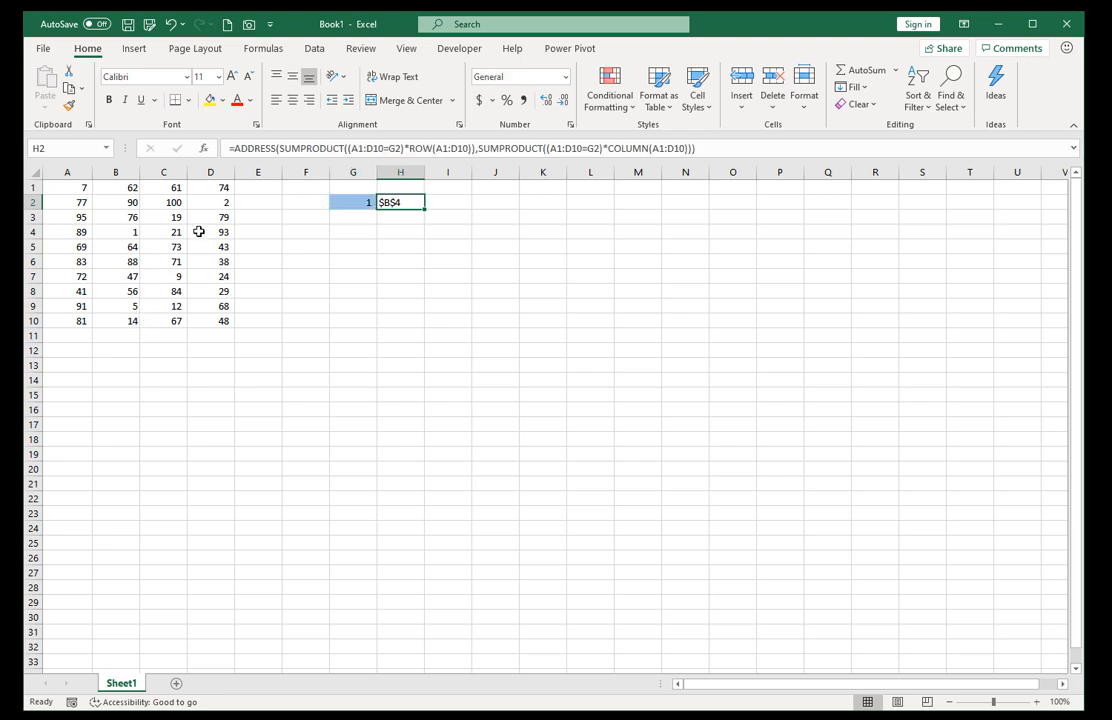
drag(282, 148, 473, 148)
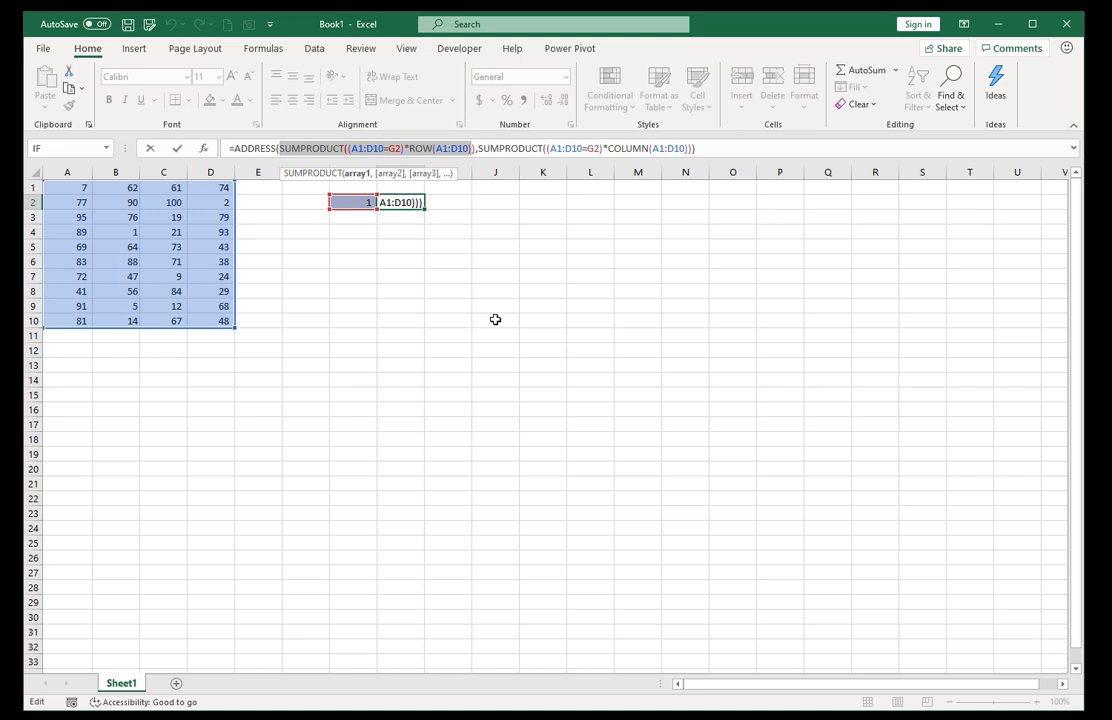
key(ctrl+Return)
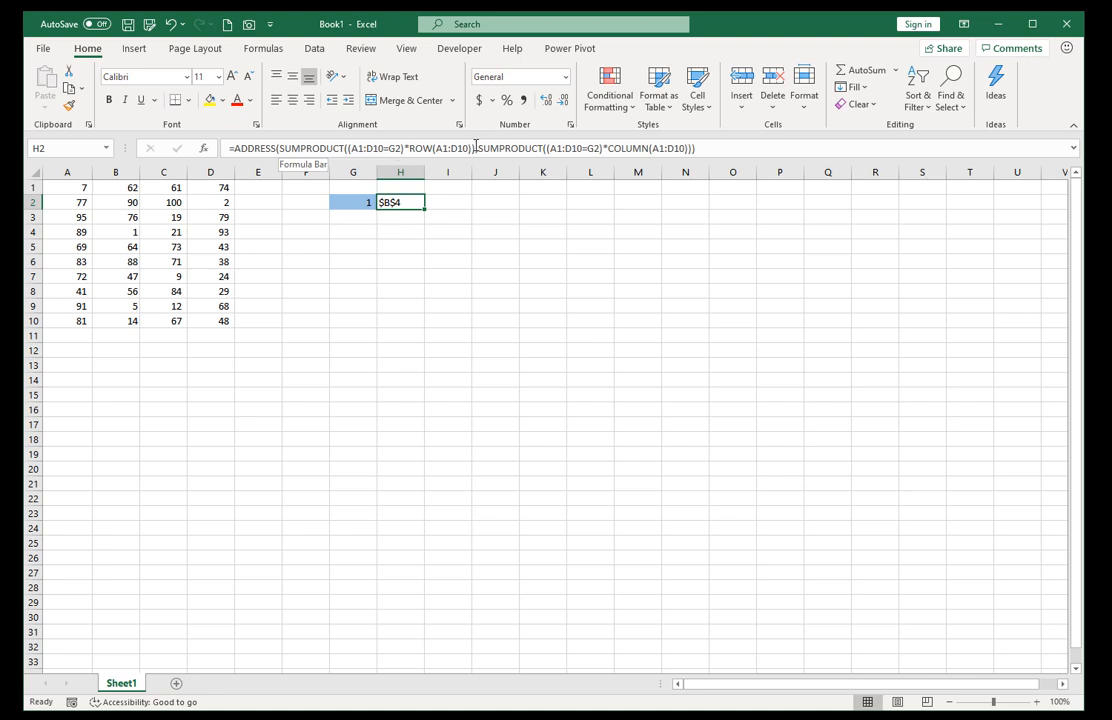
drag(473, 148, 409, 148)
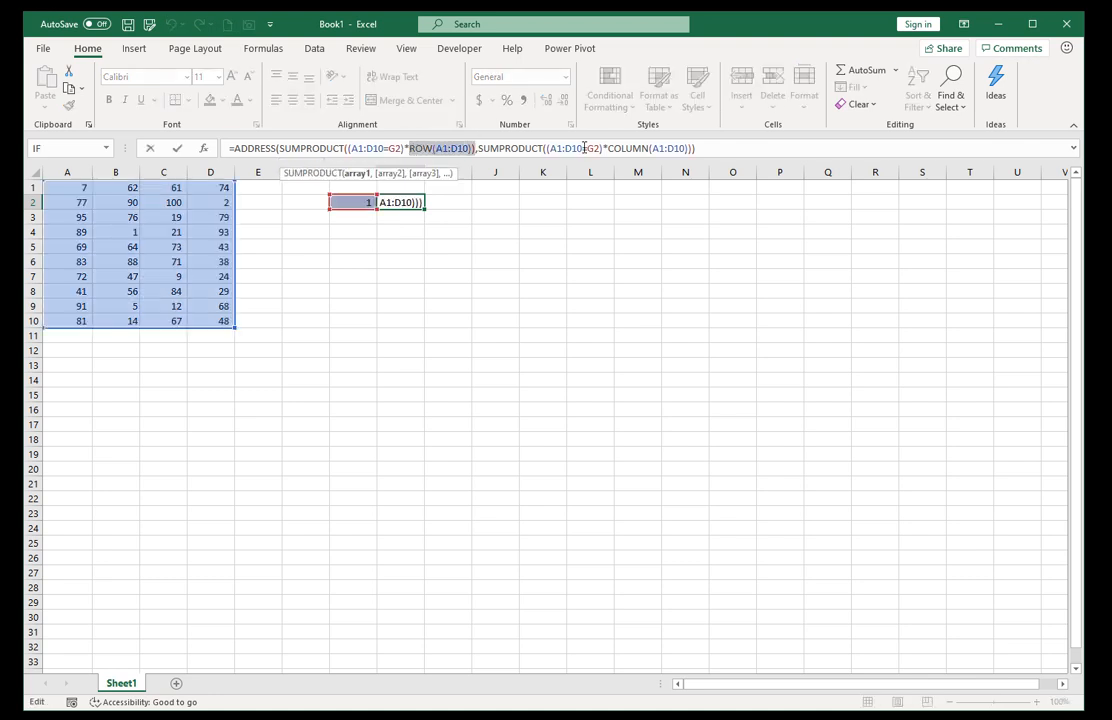
drag(608, 148, 686, 150)
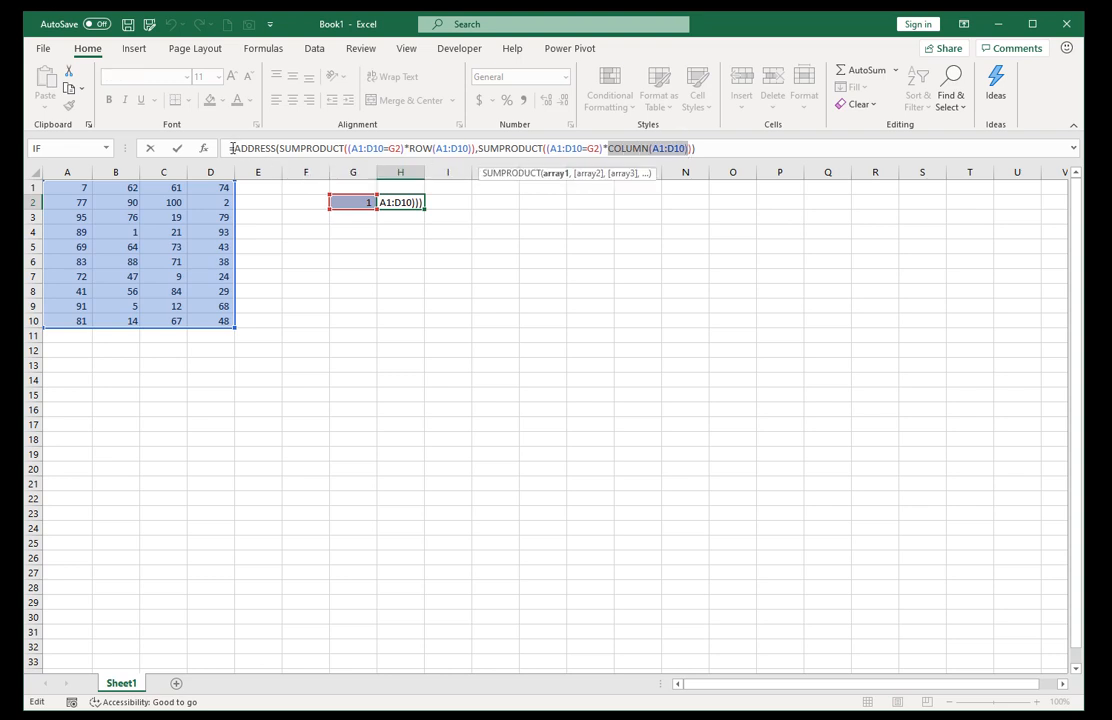
key(ctrl+Return)
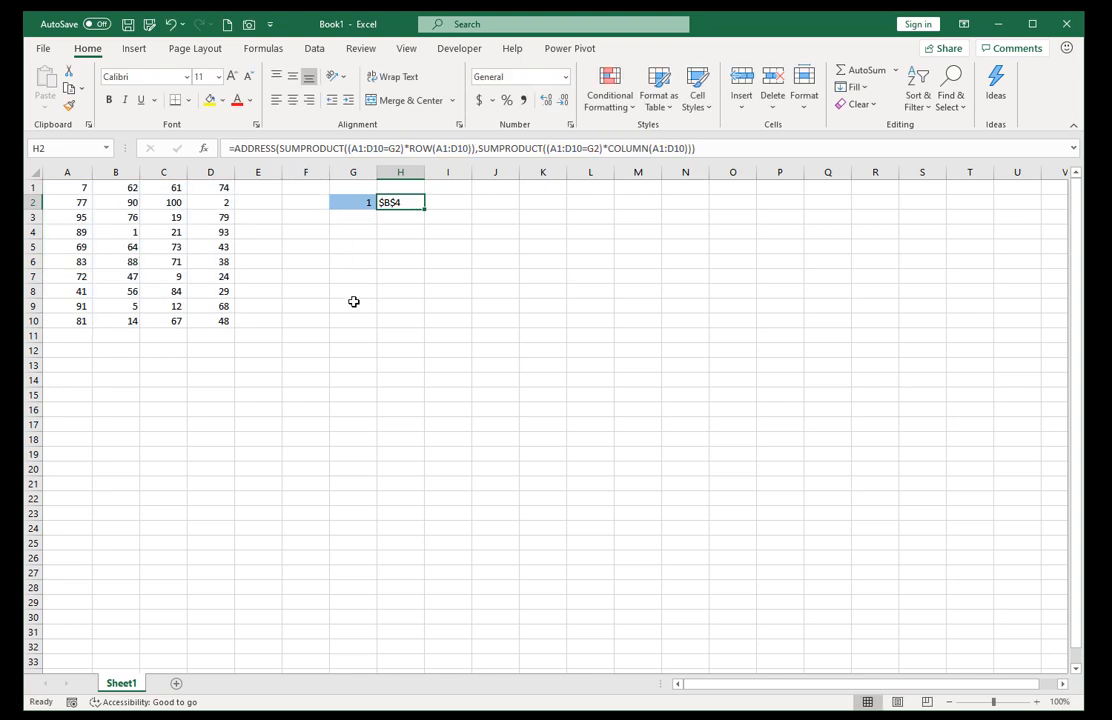
click(404, 221)
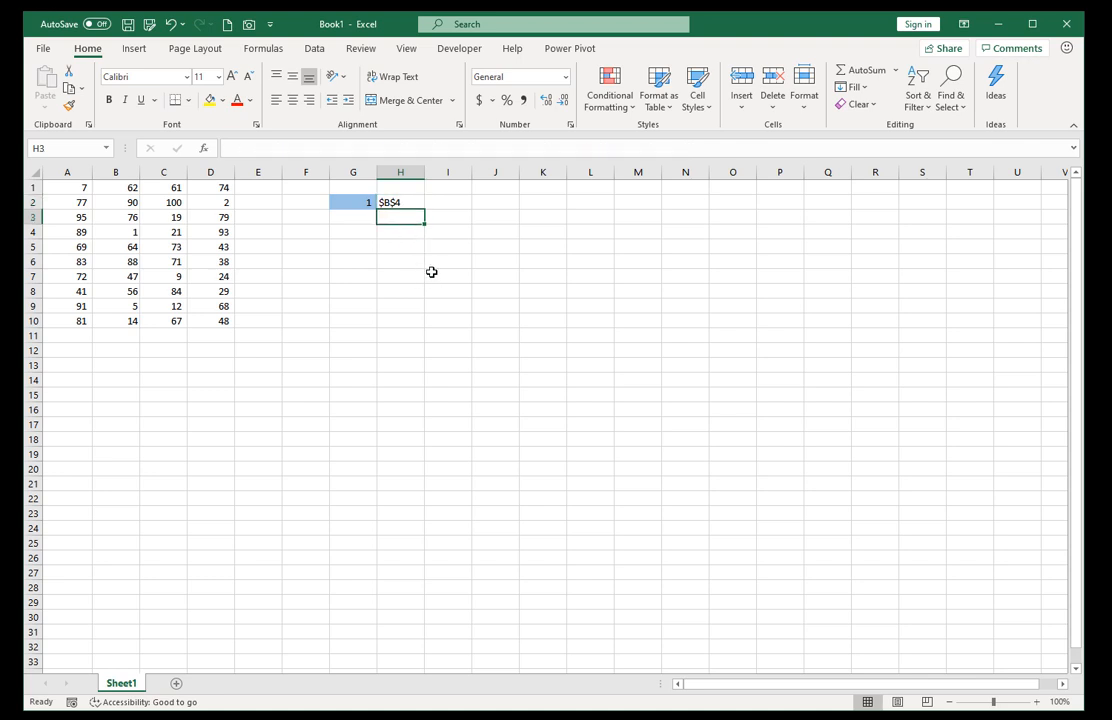